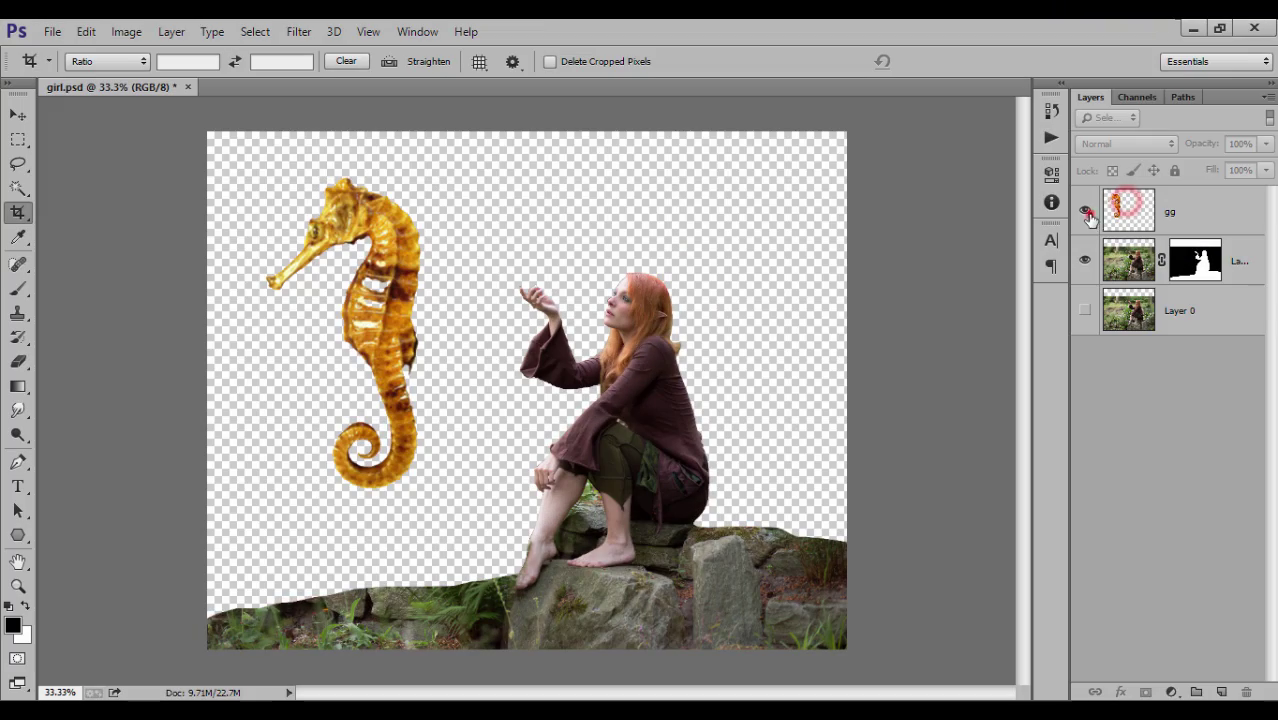
Show the seahorse layer gg and flip it horizontally to face the girl
click(1086, 211)
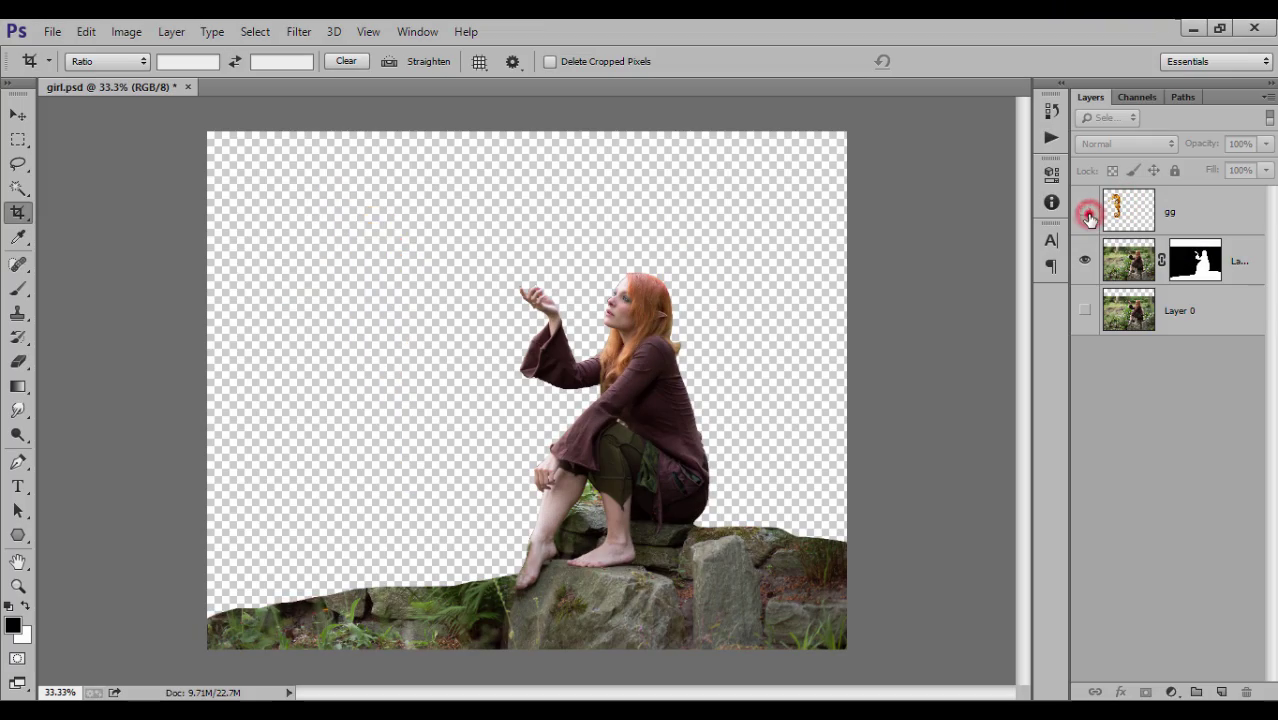
click(1088, 213)
click(1086, 211)
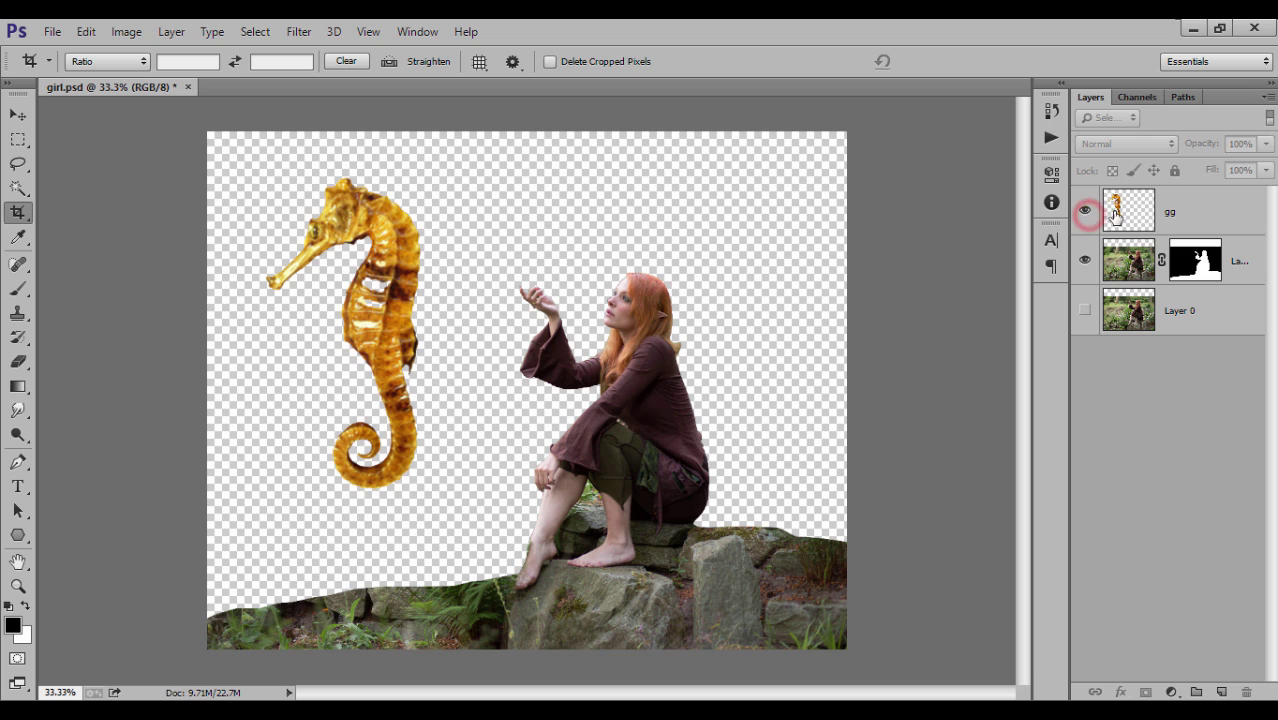
click(86, 31)
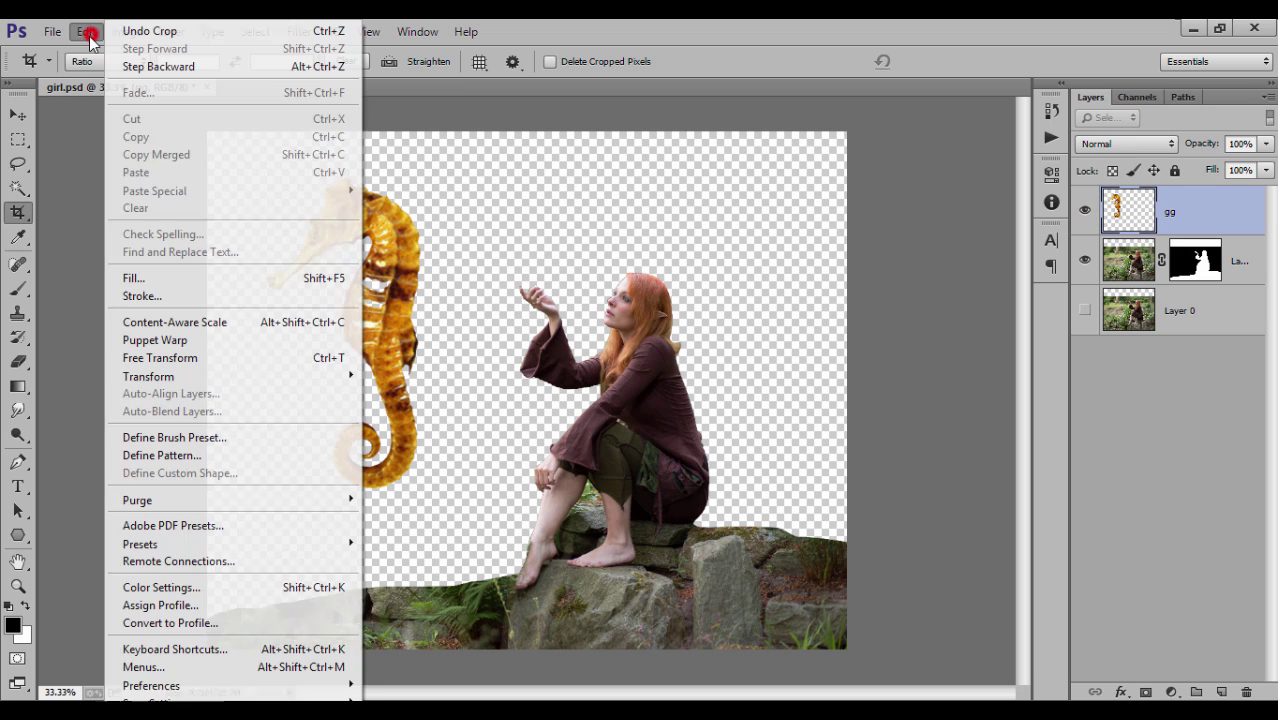
mouse_move(148, 376)
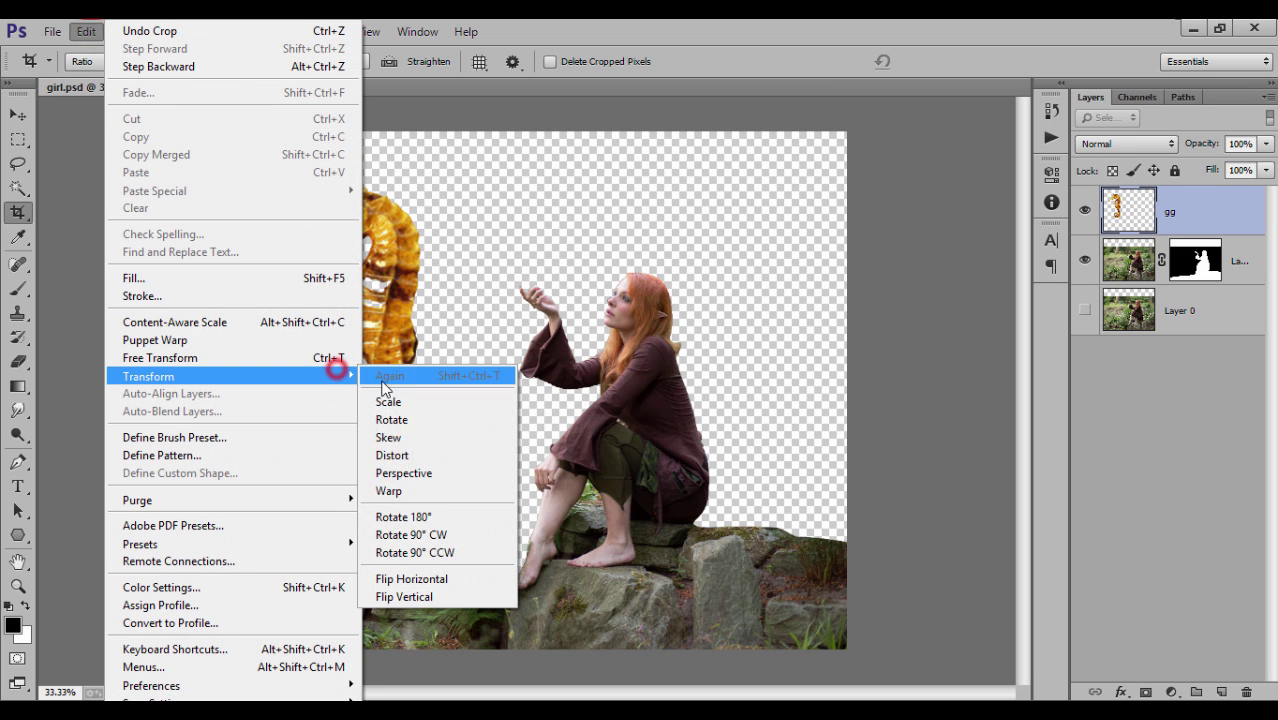
click(448, 578)
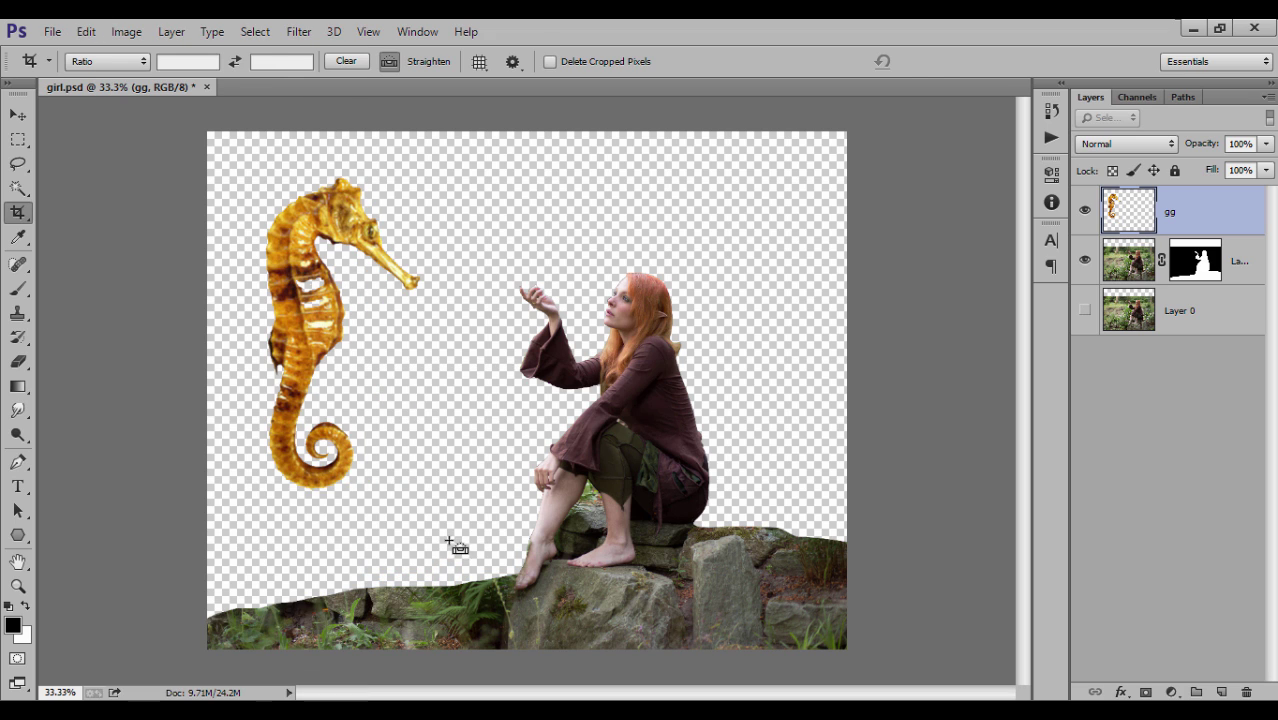
Scale the seahorse to about 27% and place it just above the girl's raised hand
key(ctrl+t)
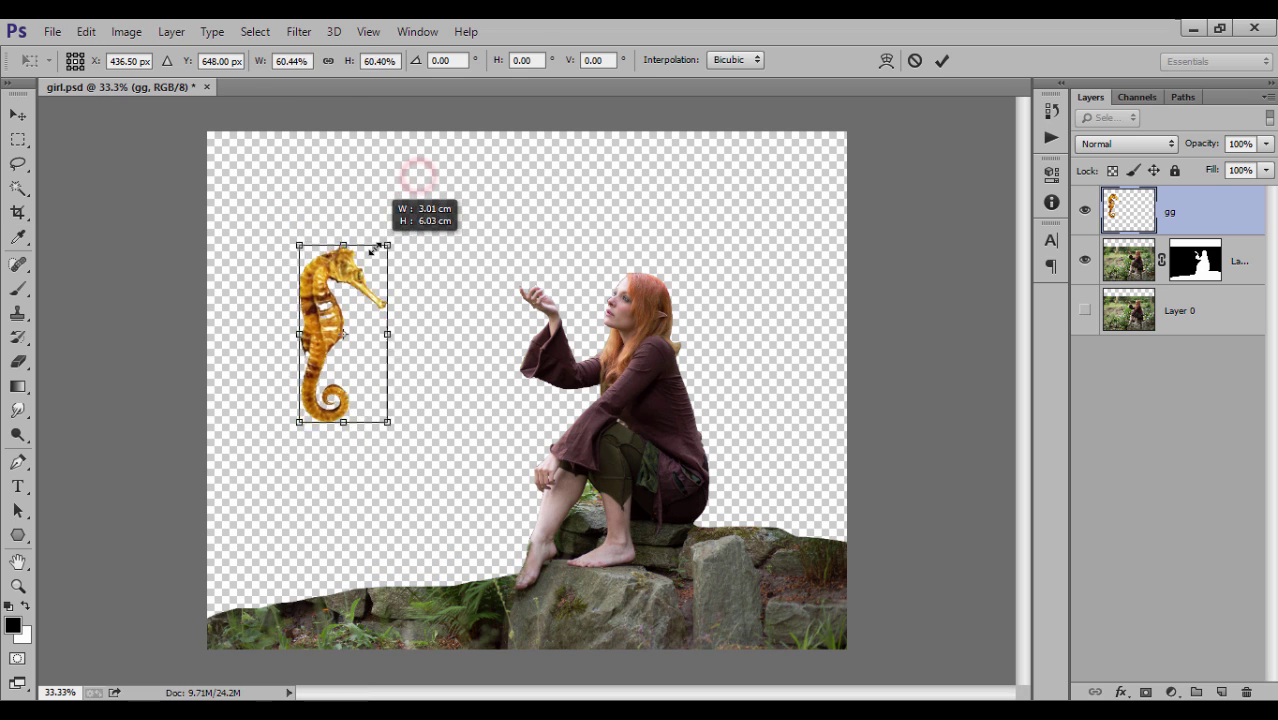
drag(418, 176, 374, 272)
drag(351, 318, 503, 234)
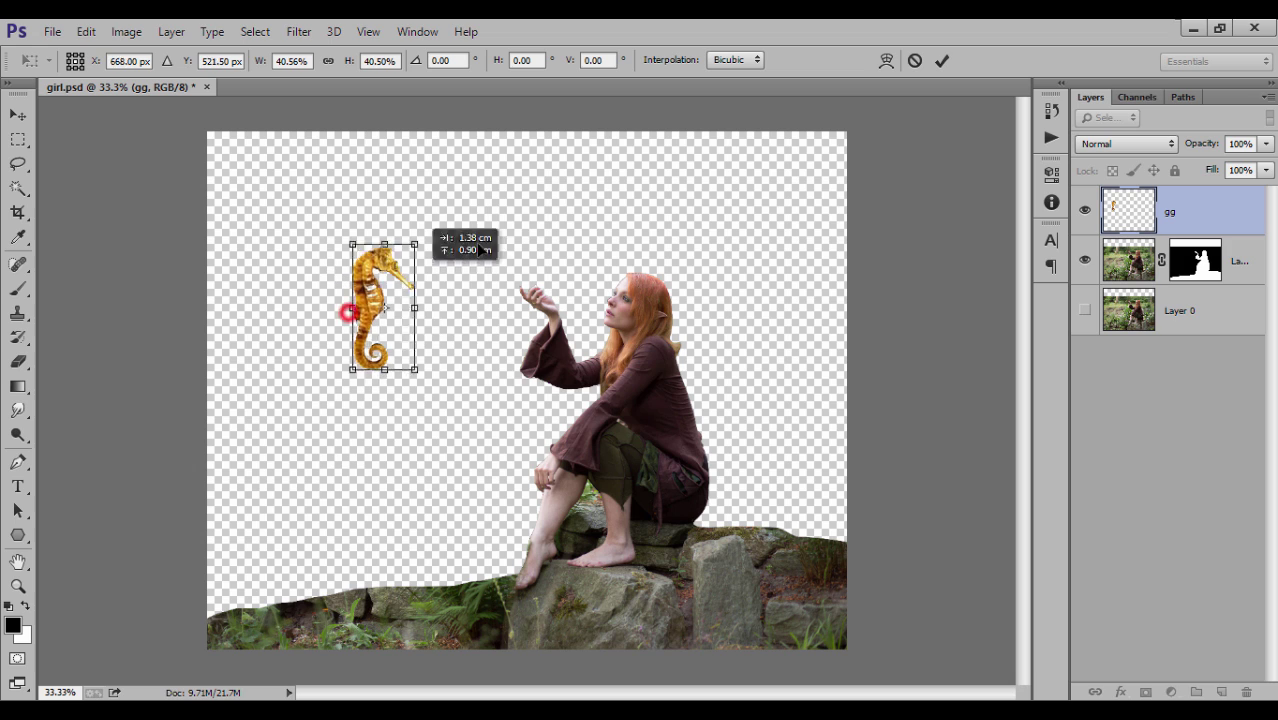
drag(525, 190, 527, 229)
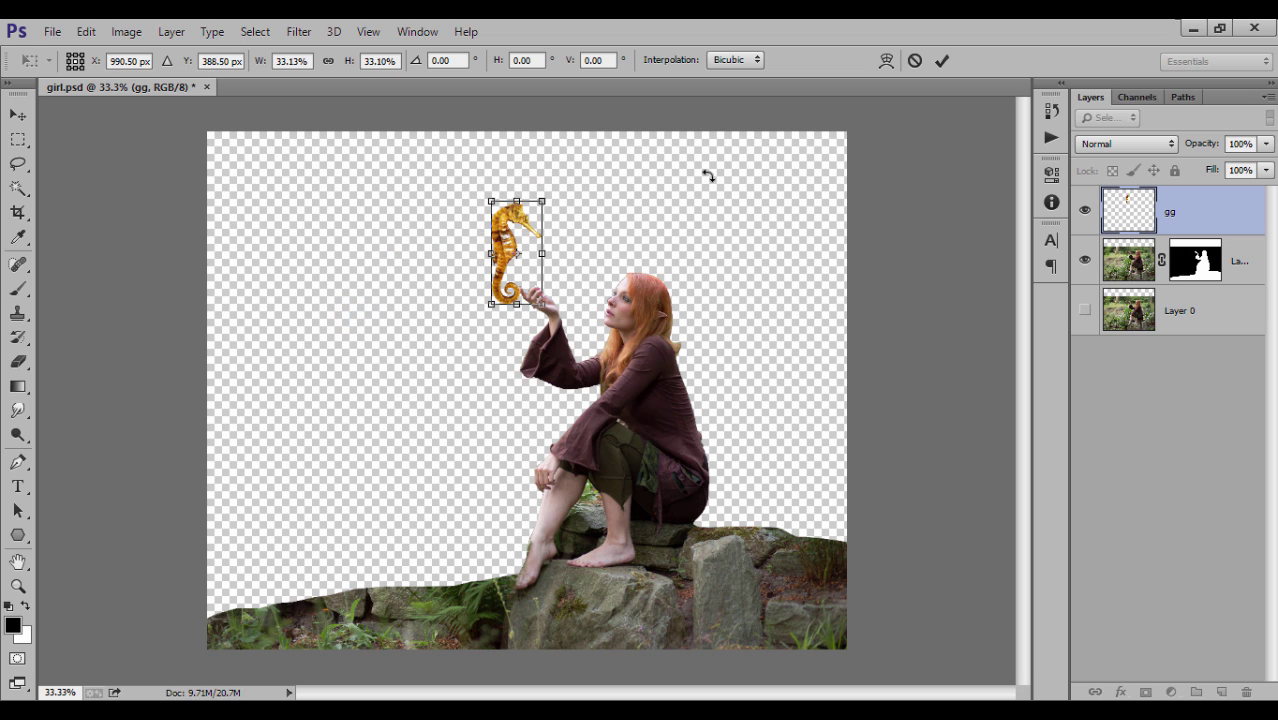
drag(542, 201, 537, 211)
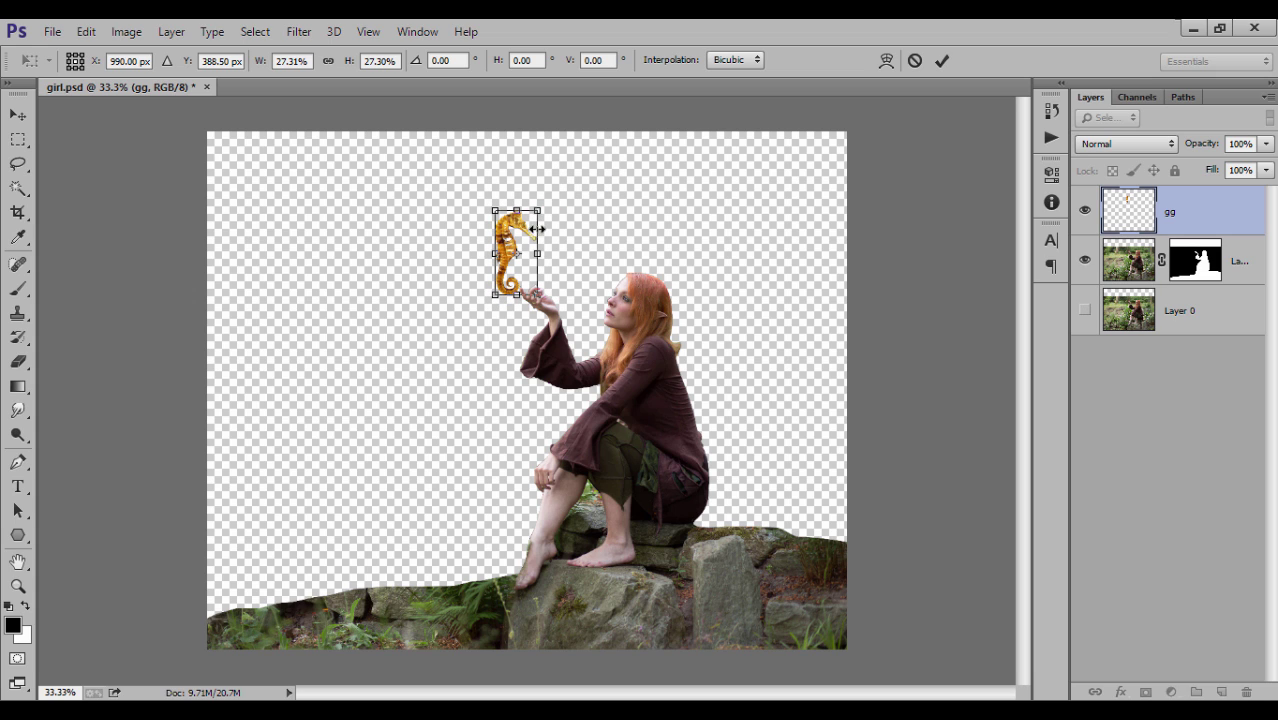
click(941, 60)
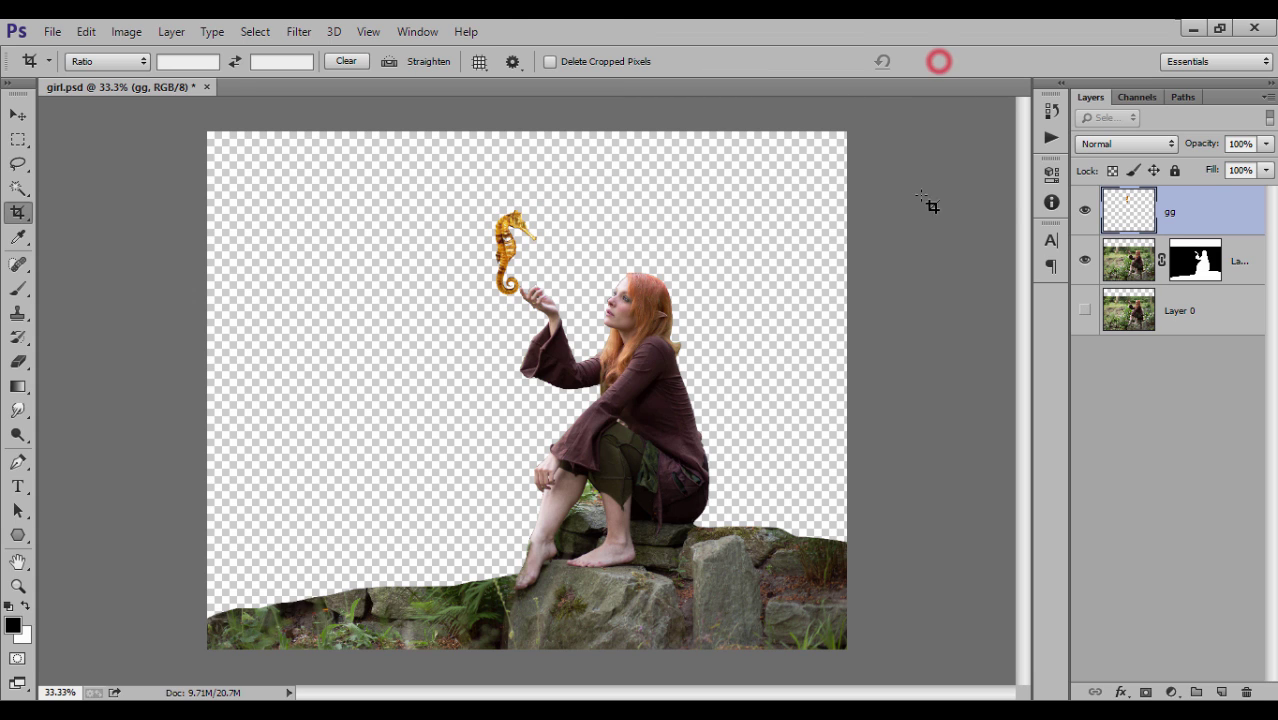
click(1130, 262)
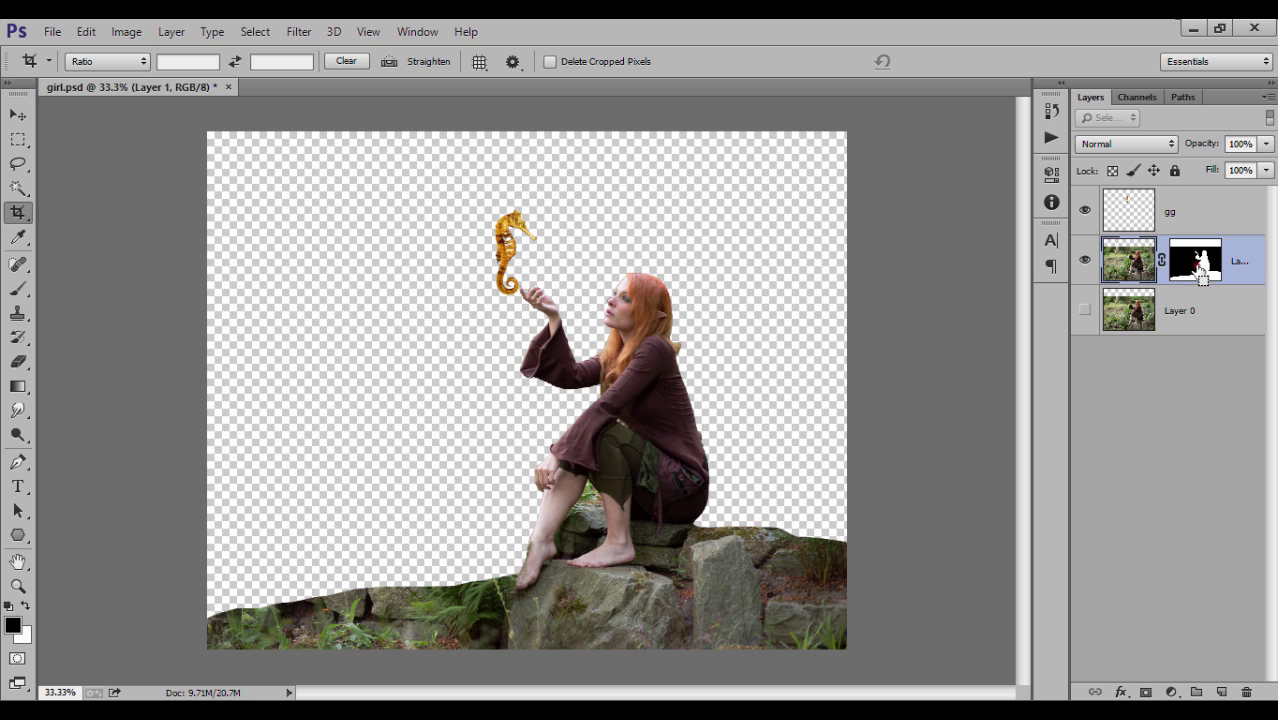
Copy the masked girl onto a new Layer 2 and hide the original masked layer
ctrl+click(1195, 270)
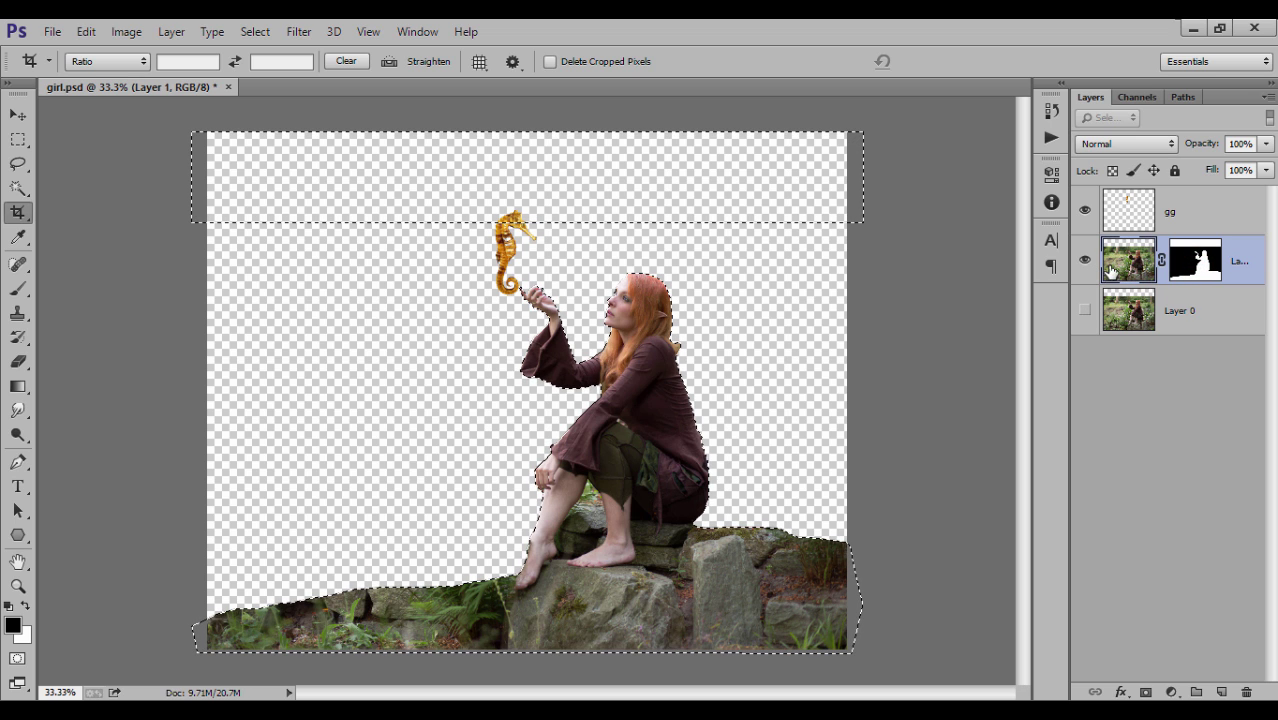
key(ctrl+j)
click(1085, 309)
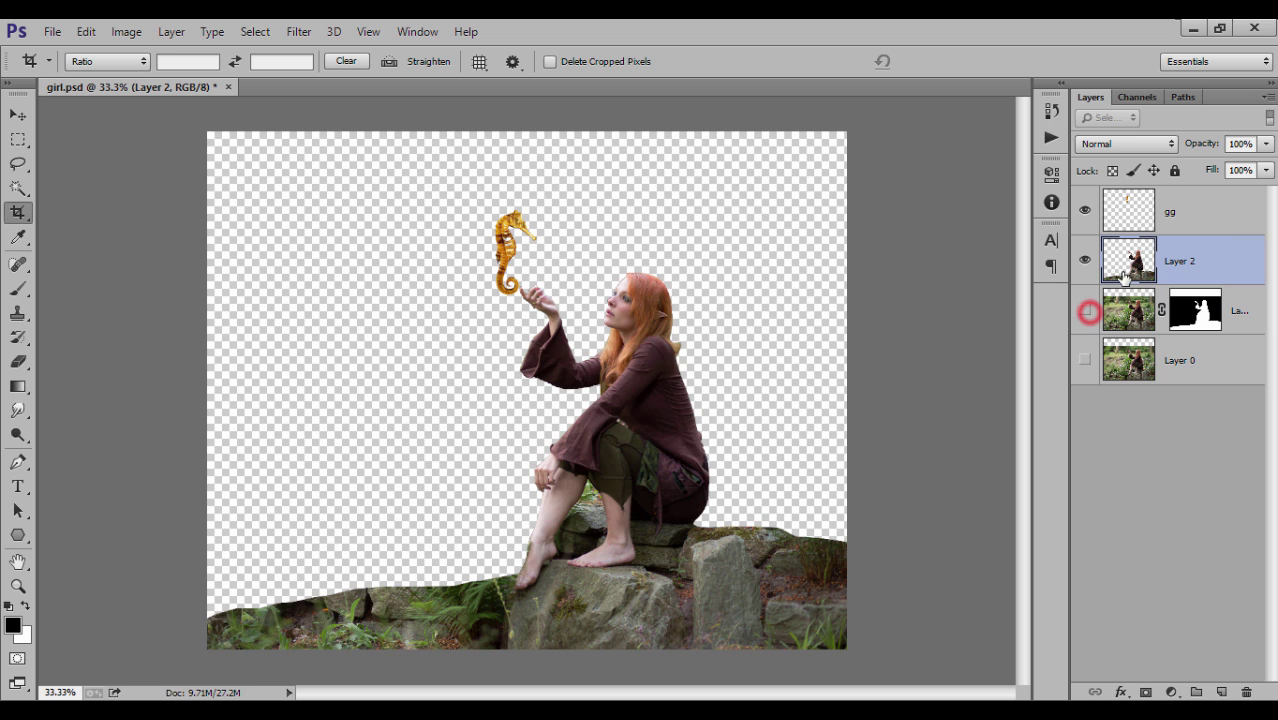
Puppet-warp her arm, pinned at wrist and shoulder, so her palm turns up beneath the seahorse
click(126, 31)
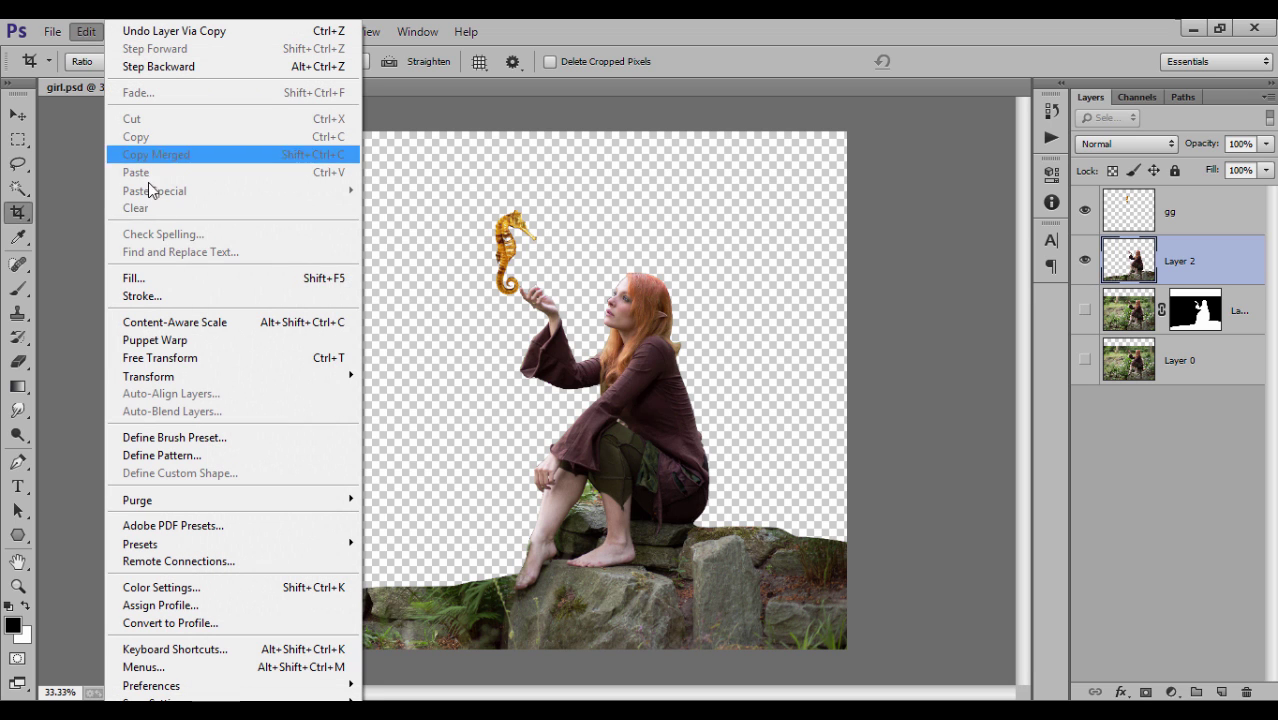
click(230, 341)
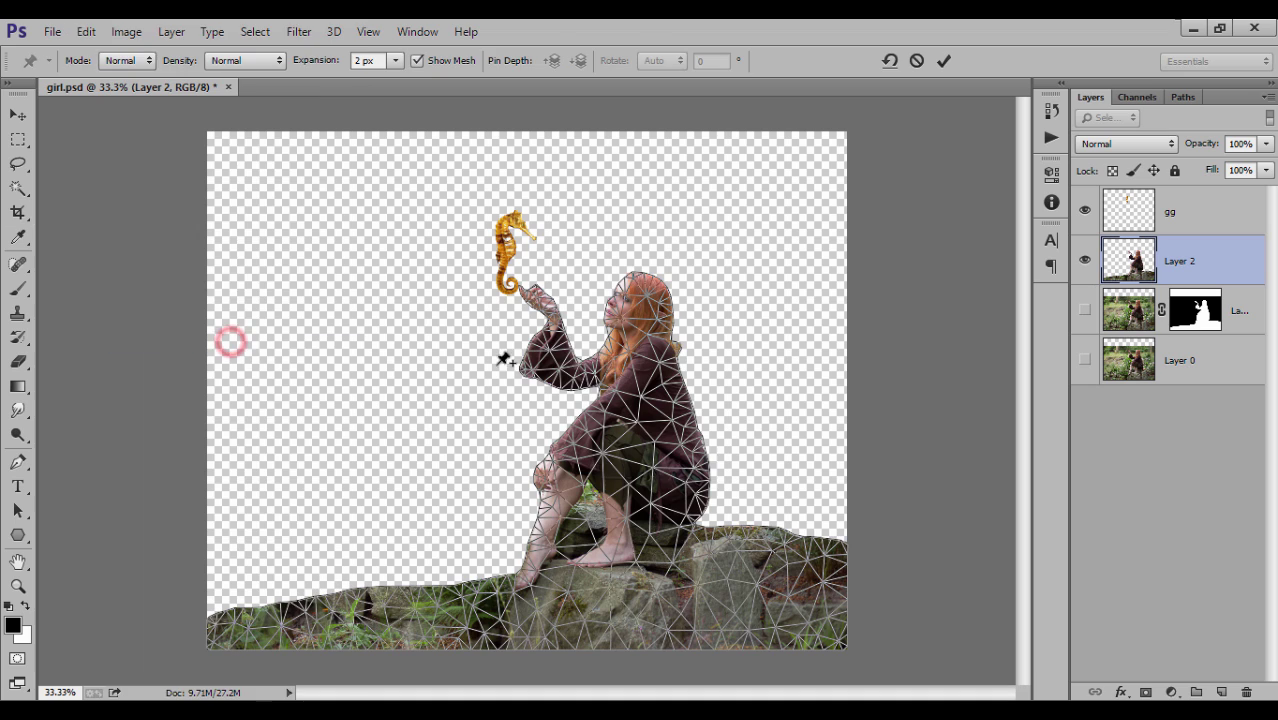
click(554, 326)
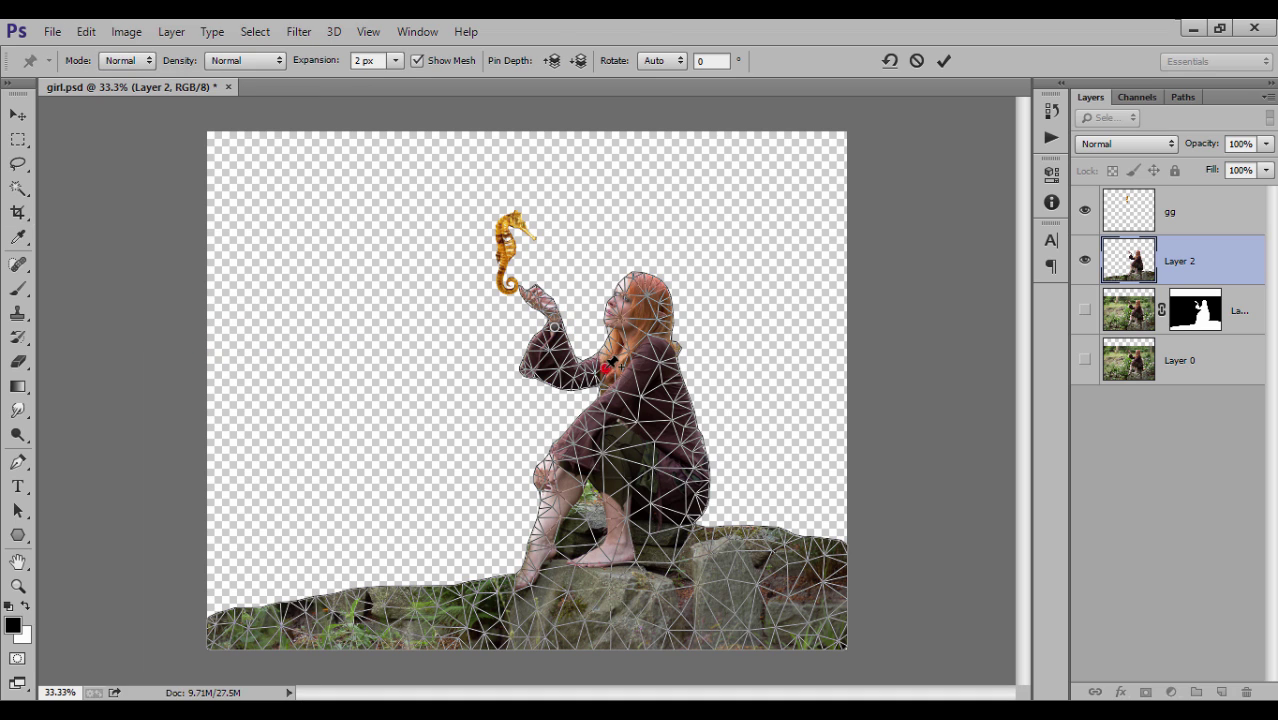
click(605, 367)
drag(554, 326, 535, 341)
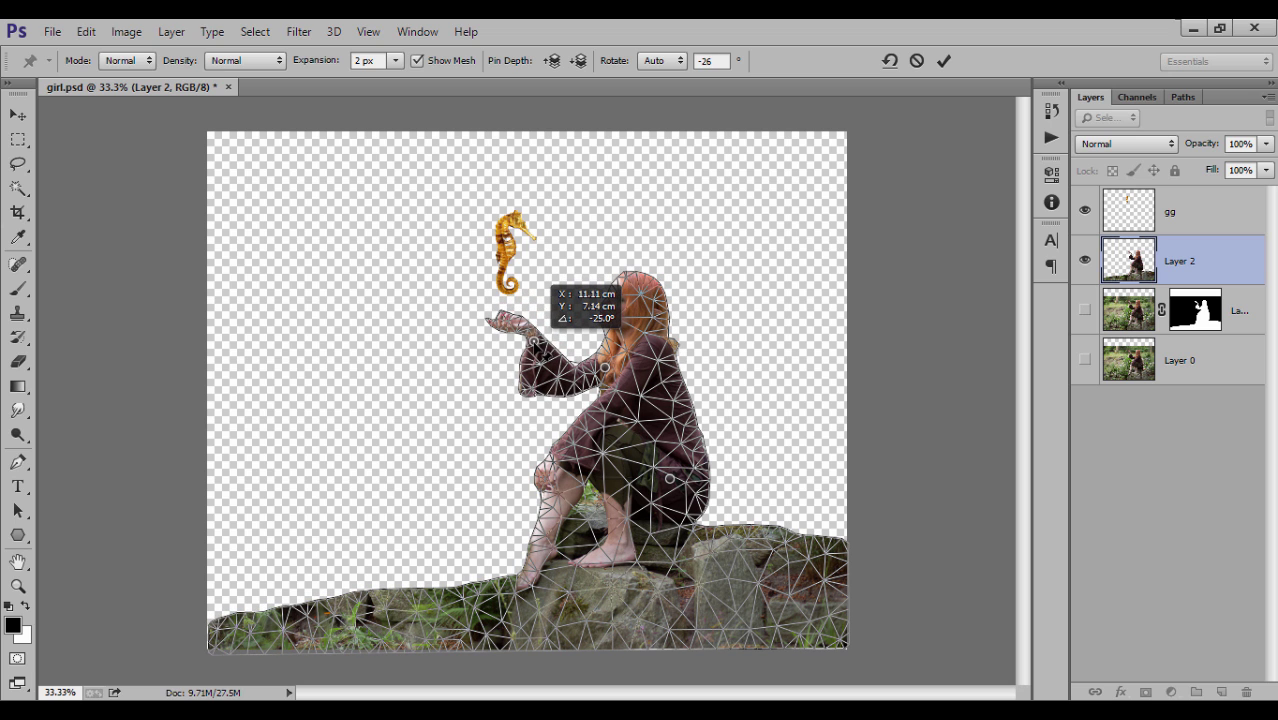
drag(535, 341, 533, 340)
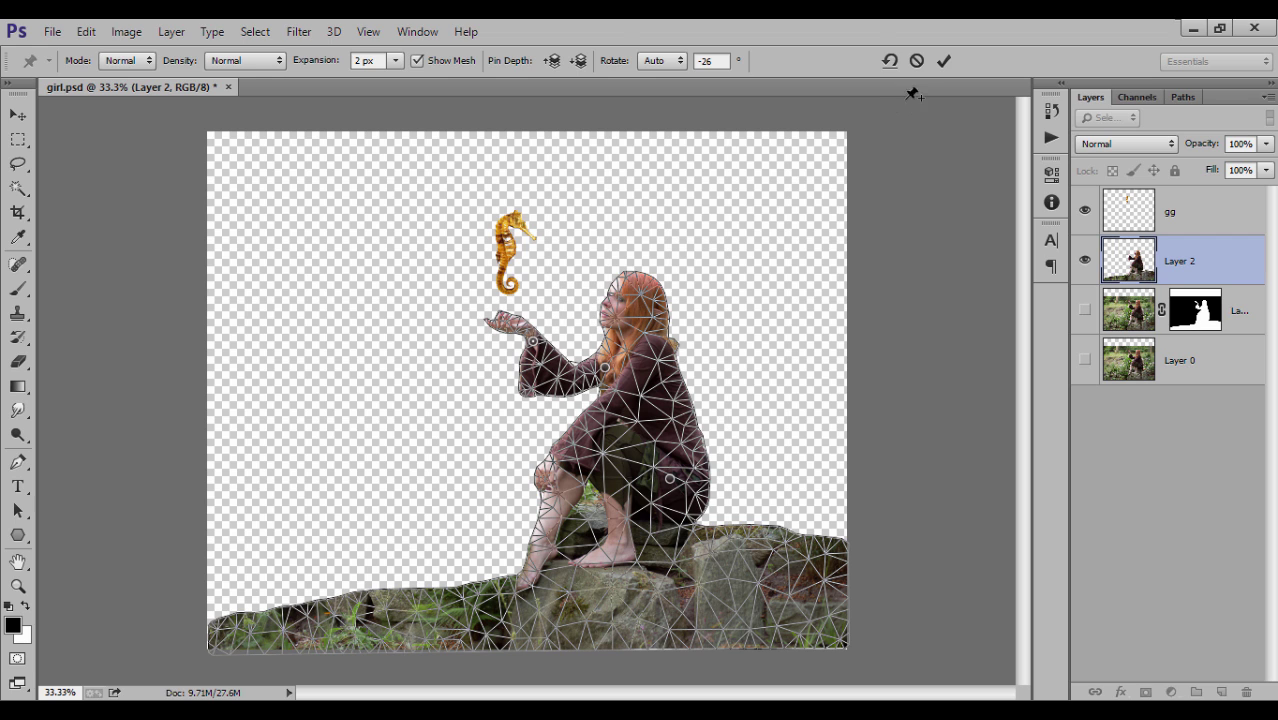
click(943, 62)
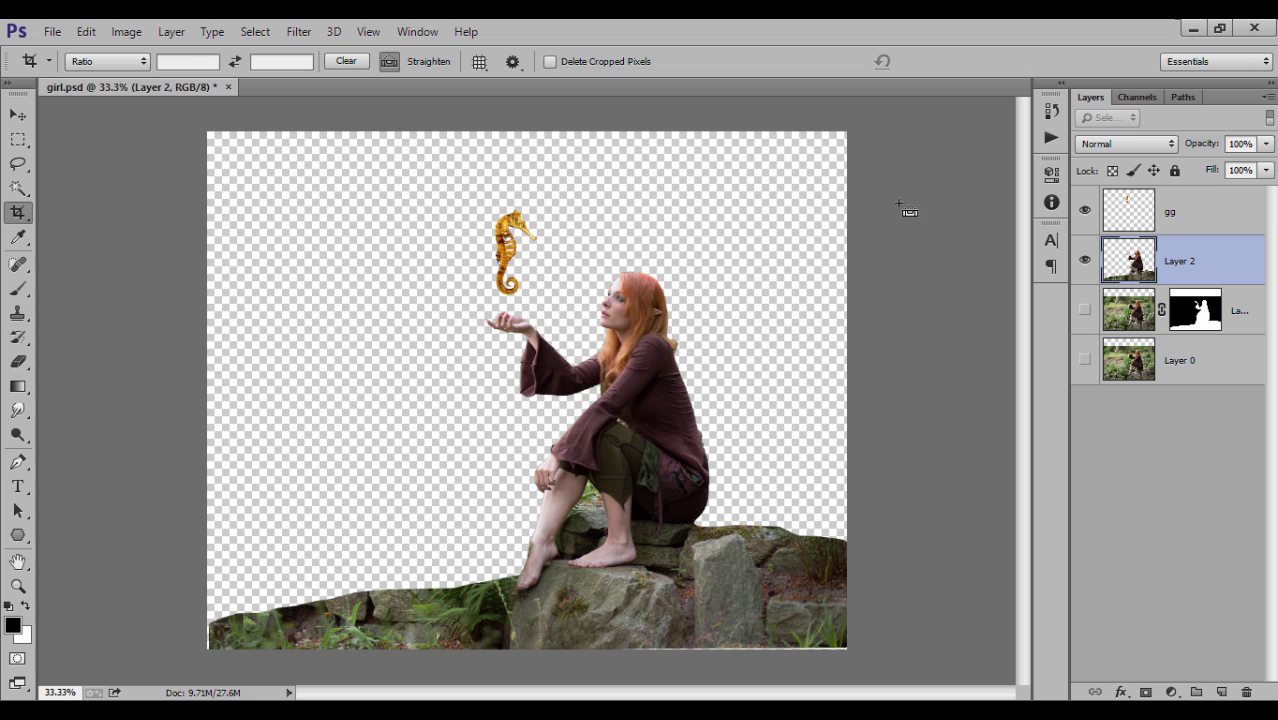
Commit a transform on the girl layer and crop to widen the canvas on the left
key(ctrl+t)
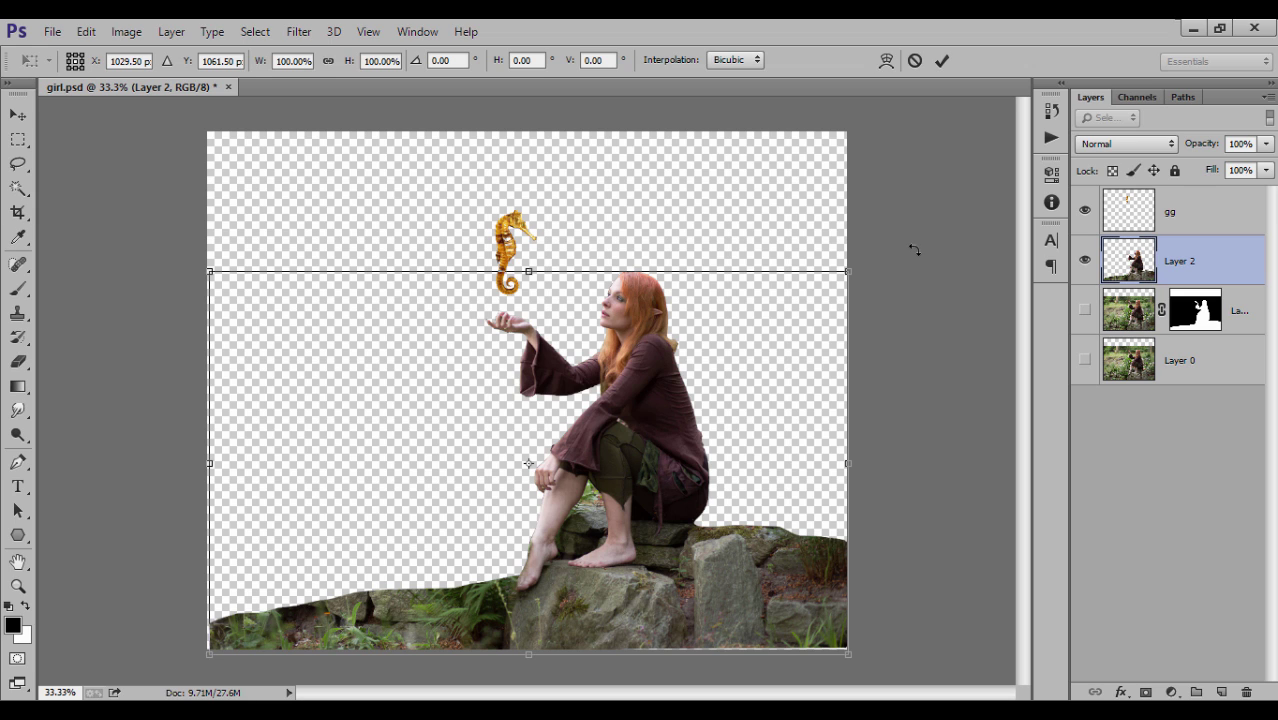
click(942, 60)
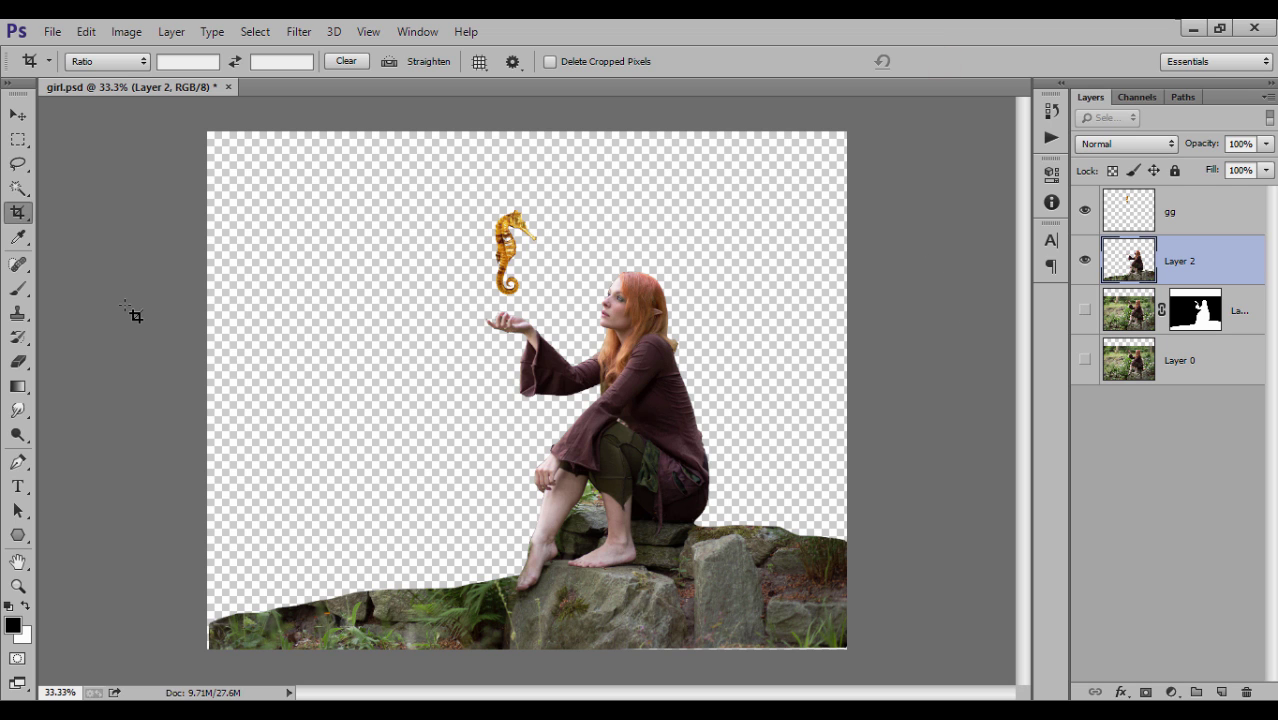
click(18, 214)
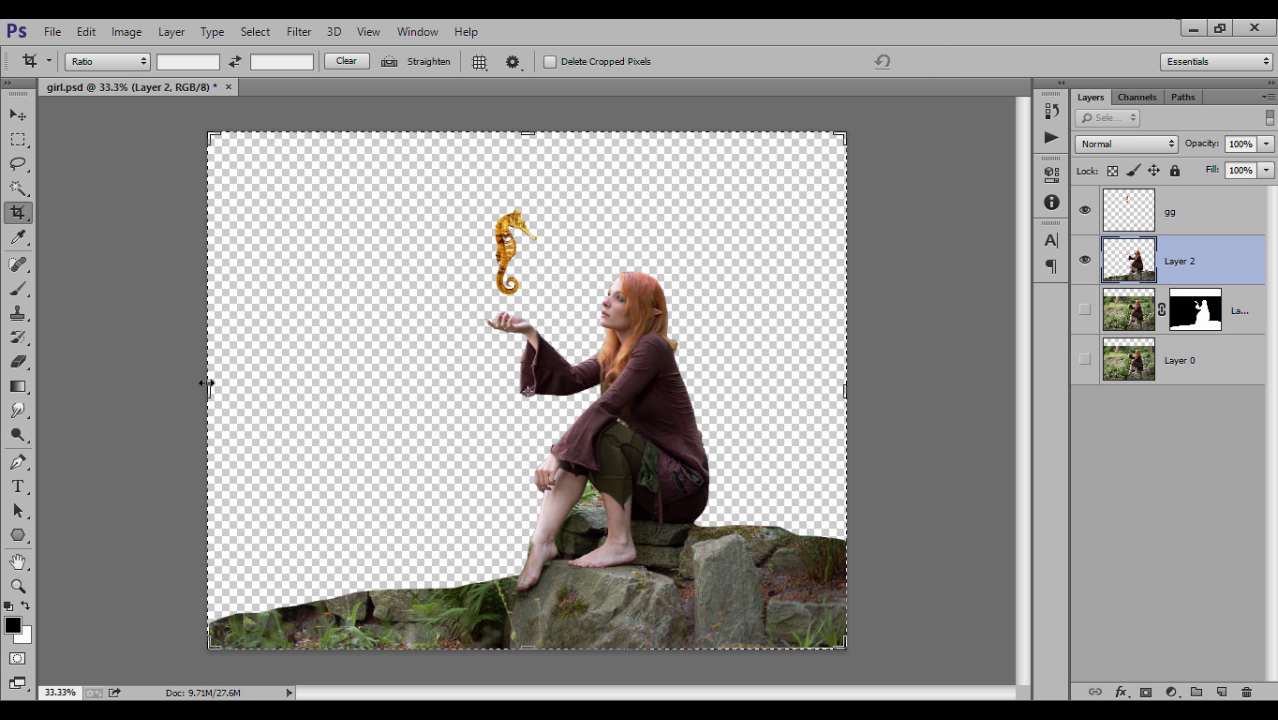
drag(207, 386, 144, 390)
click(941, 61)
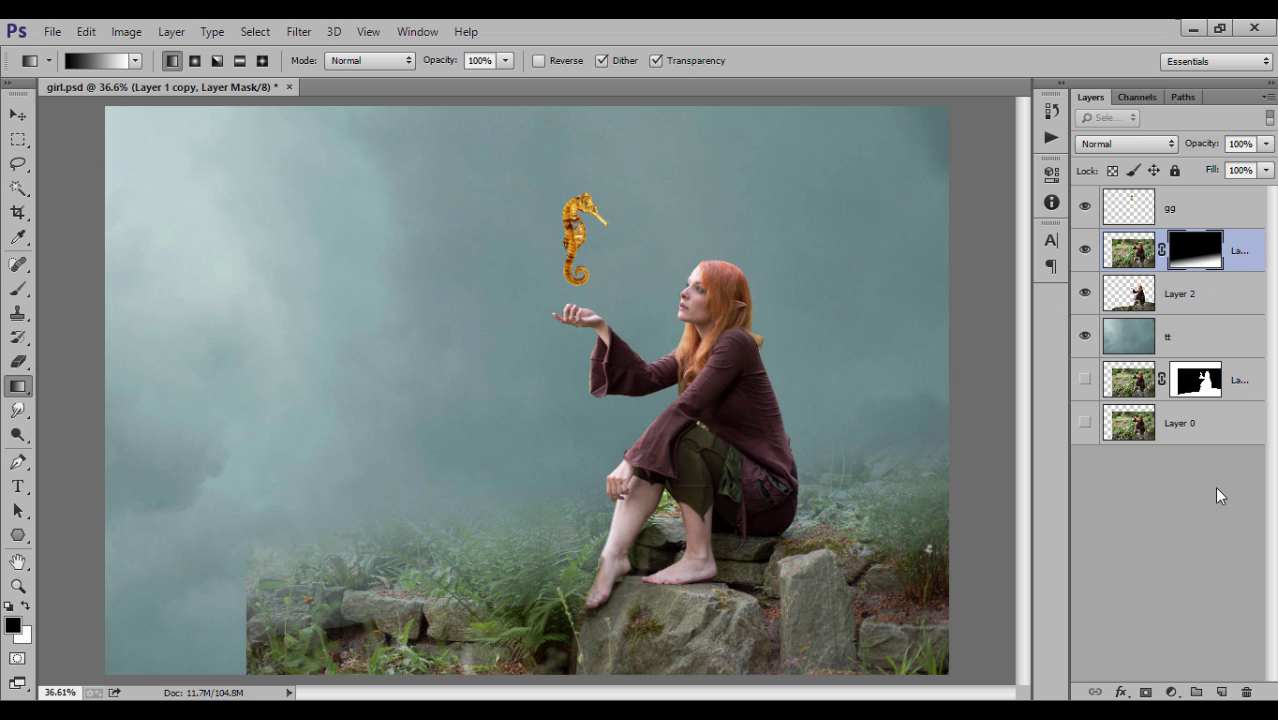
Add a new empty layer above the girl's Layer 2
click(1087, 296)
click(1198, 291)
click(1221, 690)
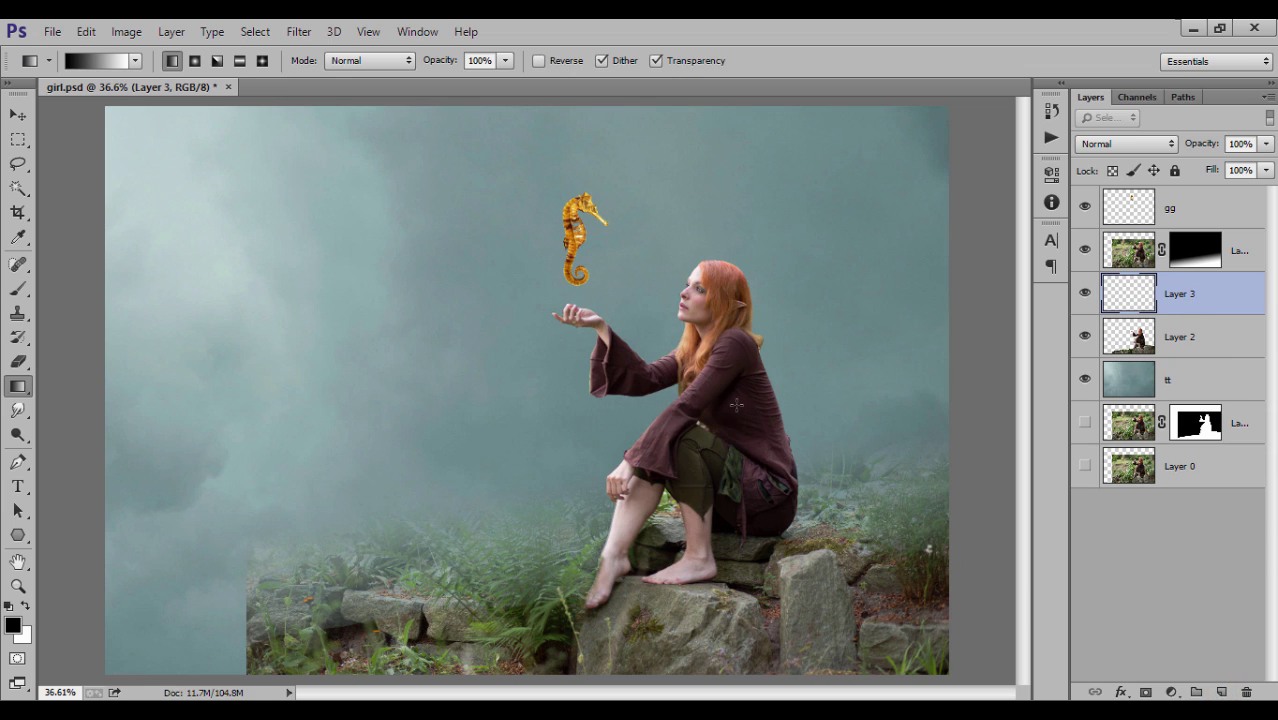
Load the 1270 px soft round brush in white, testing one stroke and undoing it
key(b)
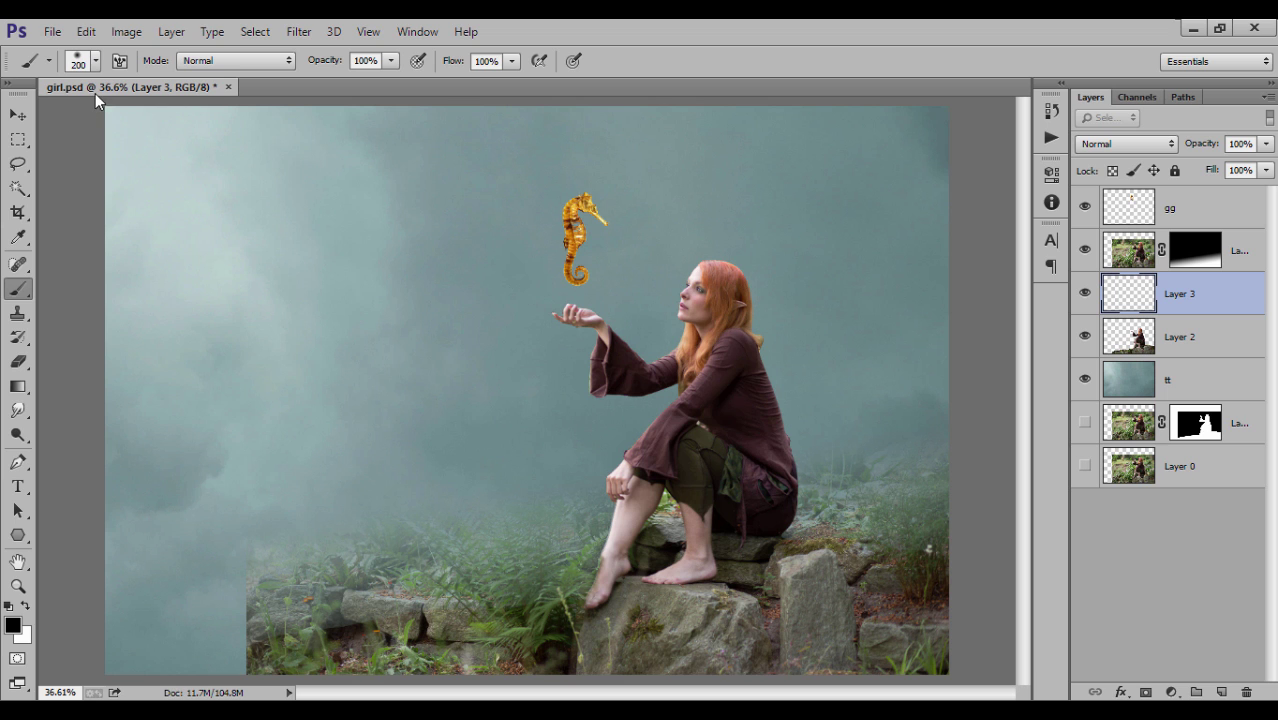
click(80, 66)
drag(542, 300, 545, 390)
click(522, 394)
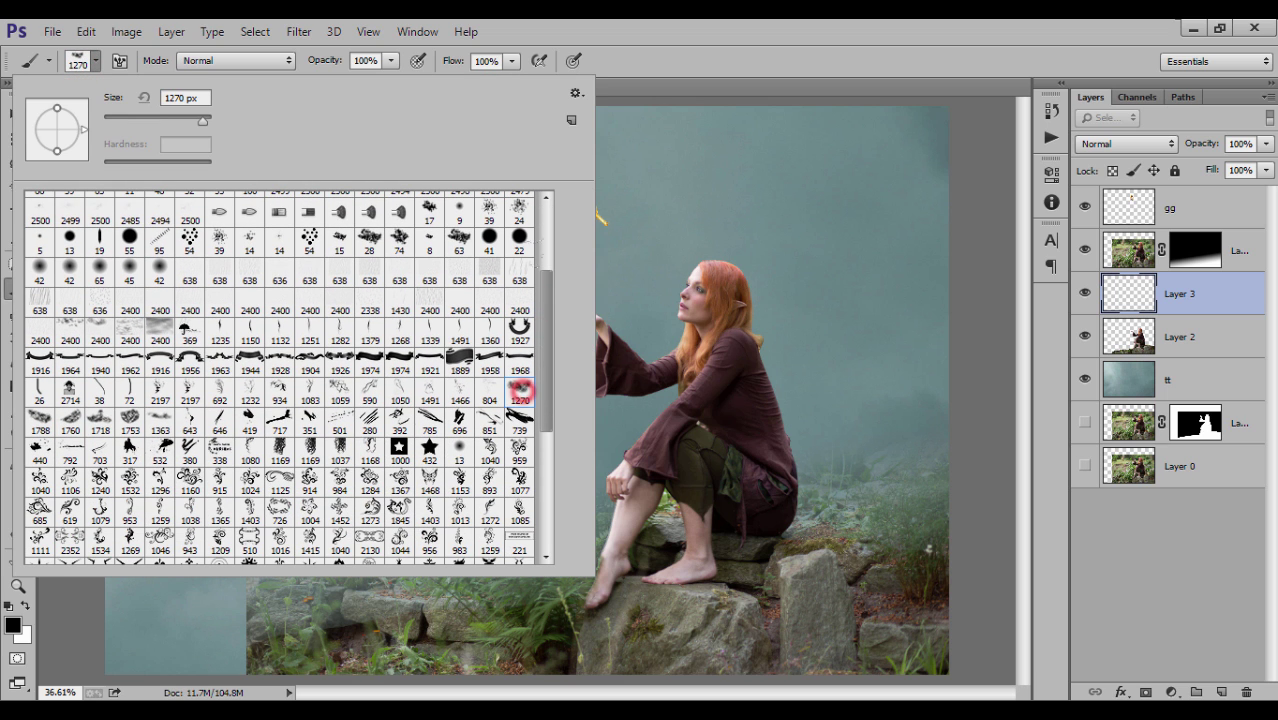
click(810, 55)
key(x)
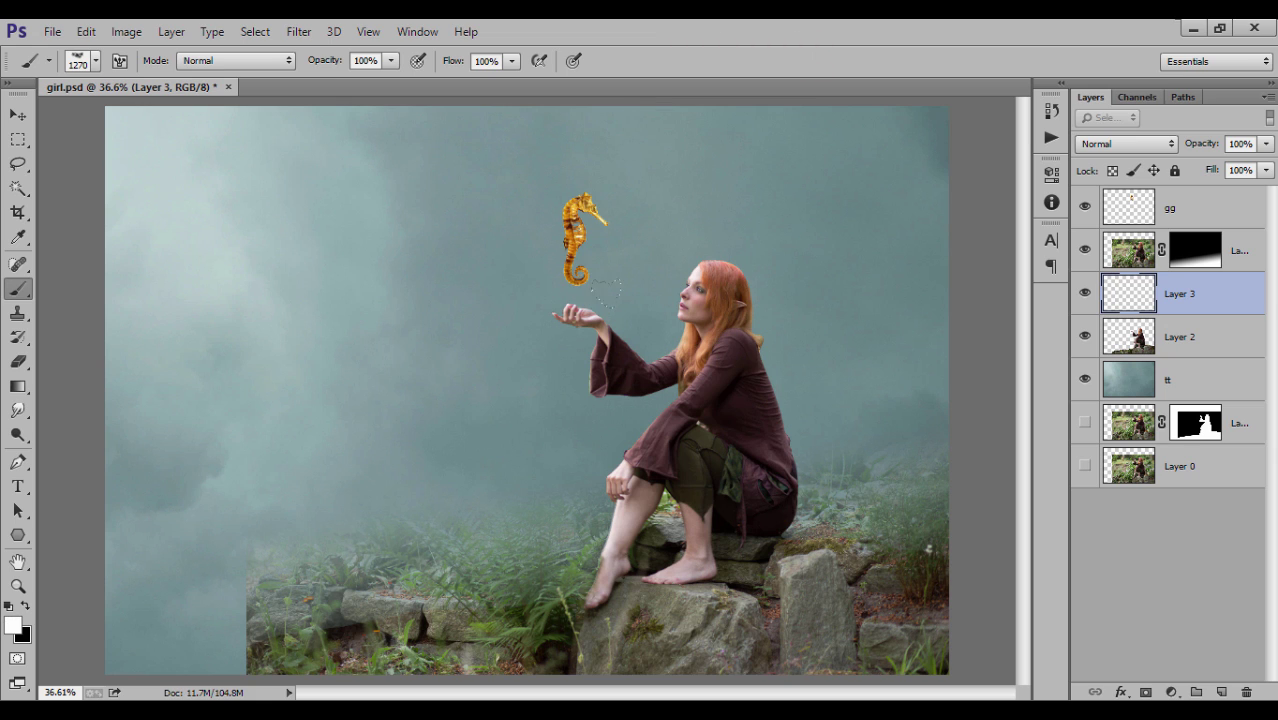
click(807, 442)
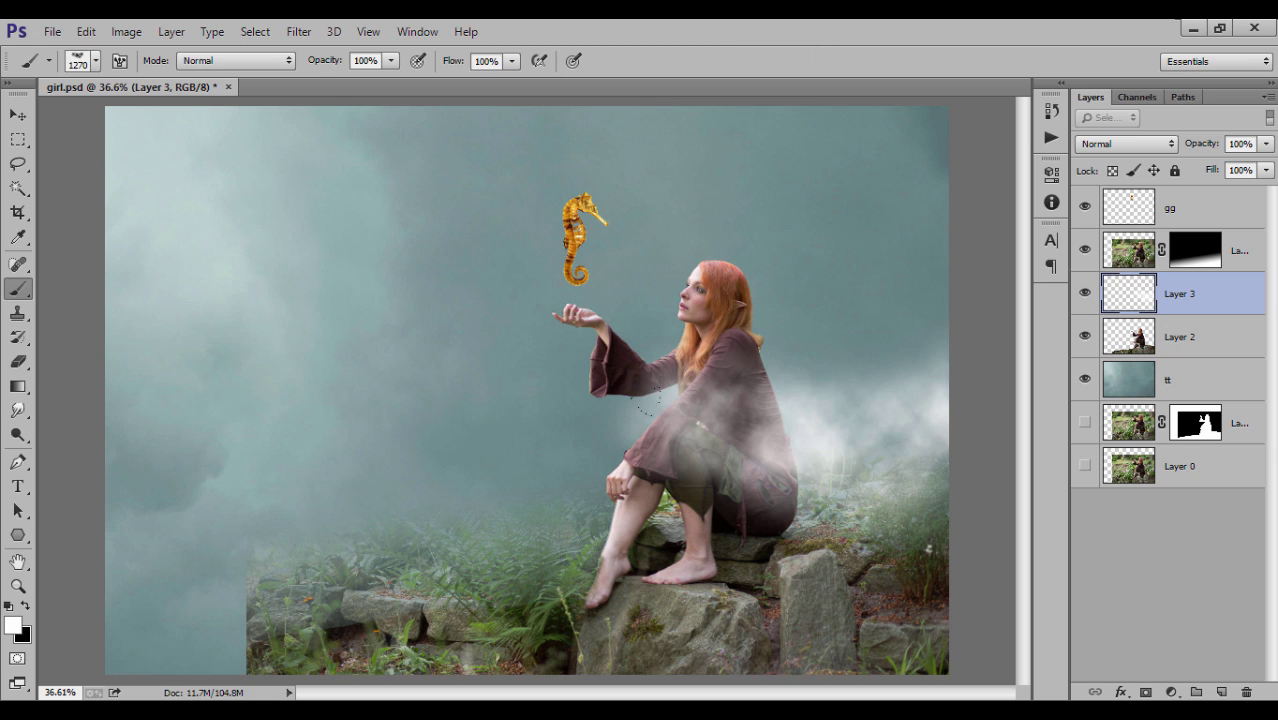
key(ctrl+z)
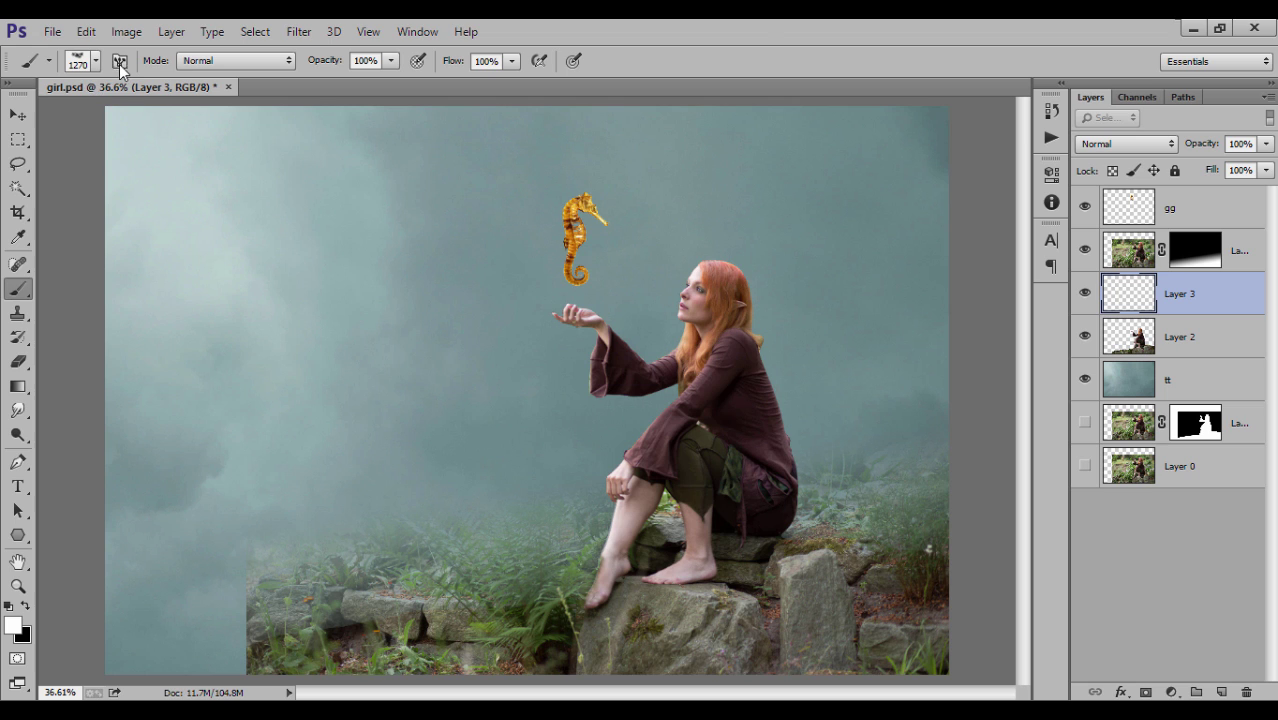
click(120, 62)
Enable brush Transfer with flow jitter controlled by pen pressure
click(404, 203)
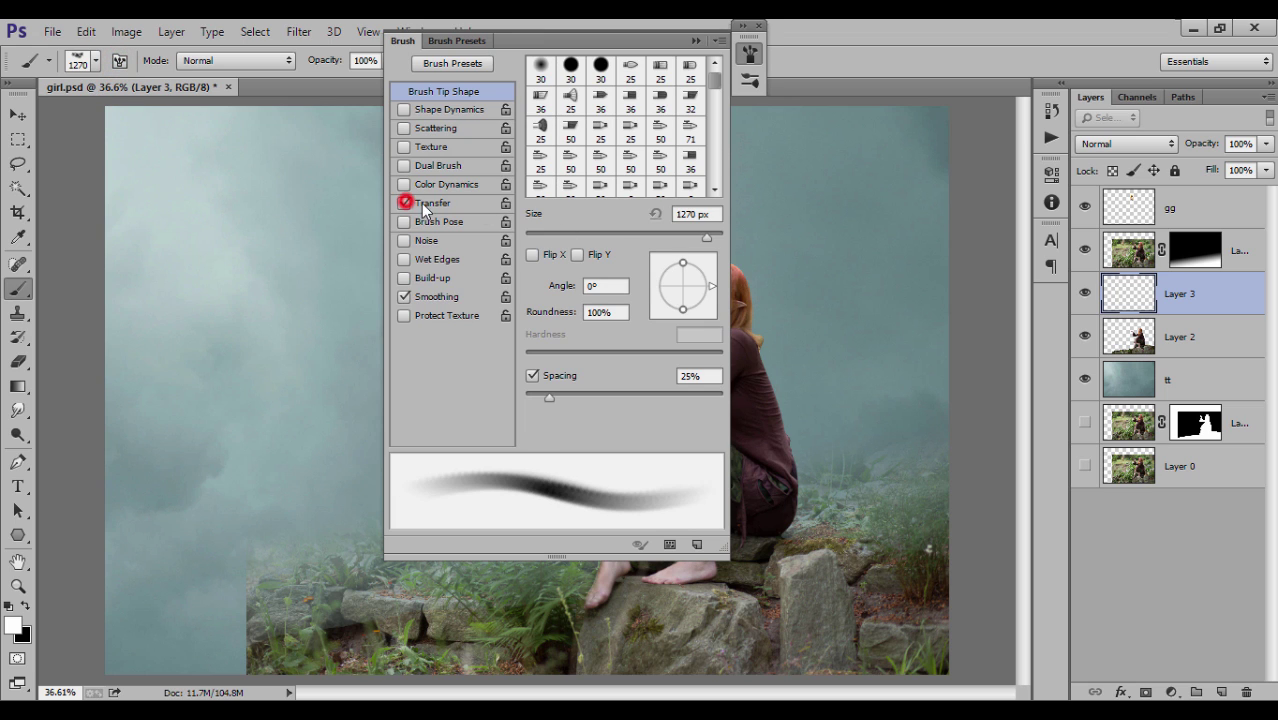
click(608, 199)
click(620, 249)
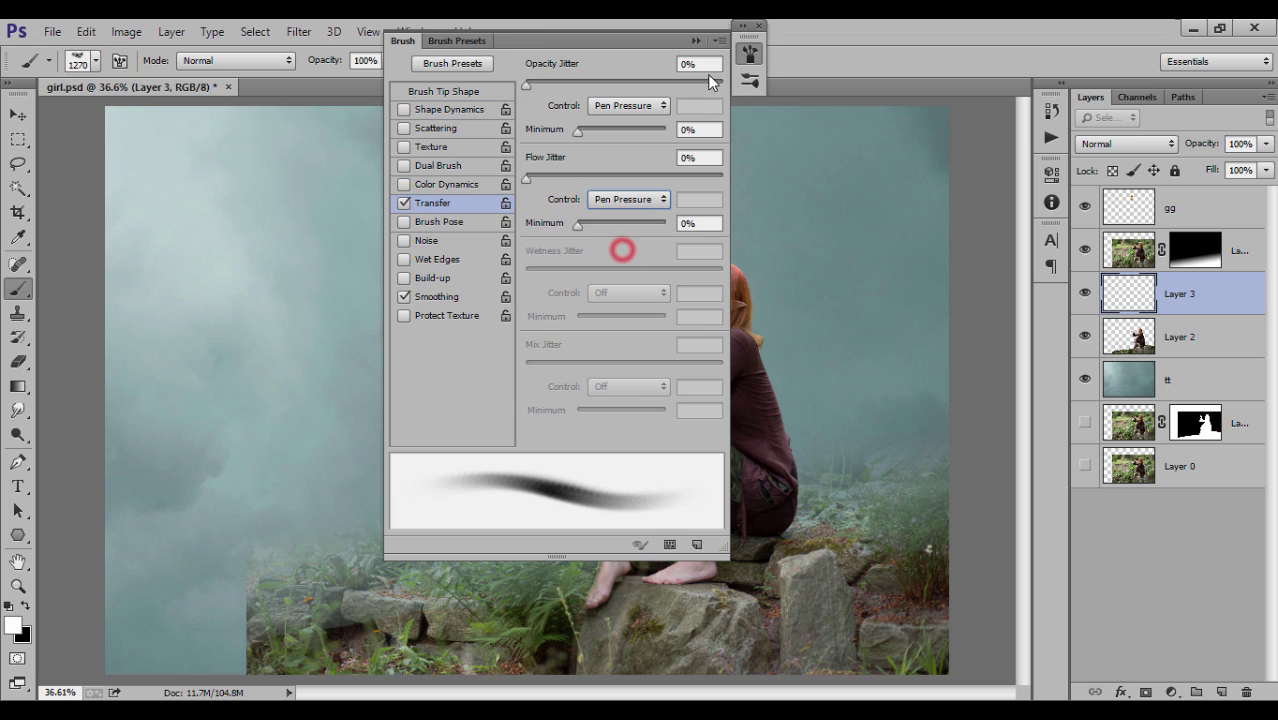
click(694, 40)
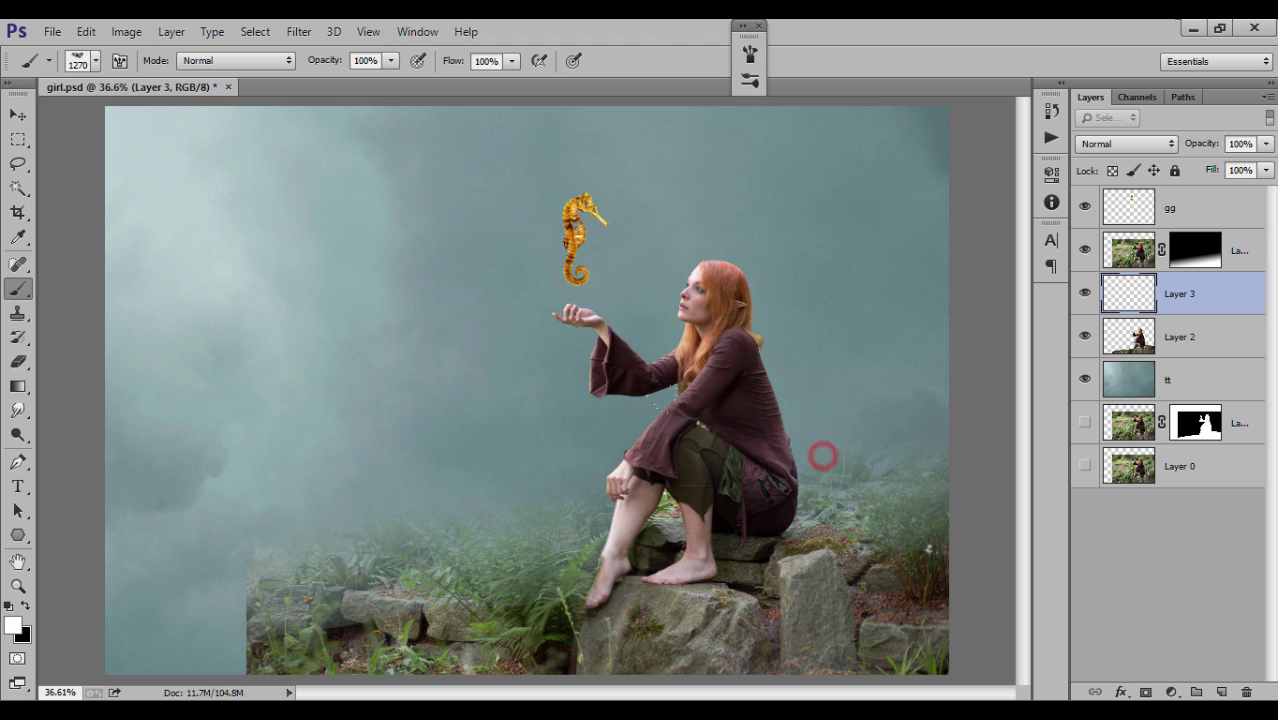
Brush white mist over the girl's legs, grass and rocks, then move Layer 3 below Layer 2
mouse_move(825, 451)
mouse_down()
mouse_move(720, 470)
mouse_move(578, 368)
mouse_up()
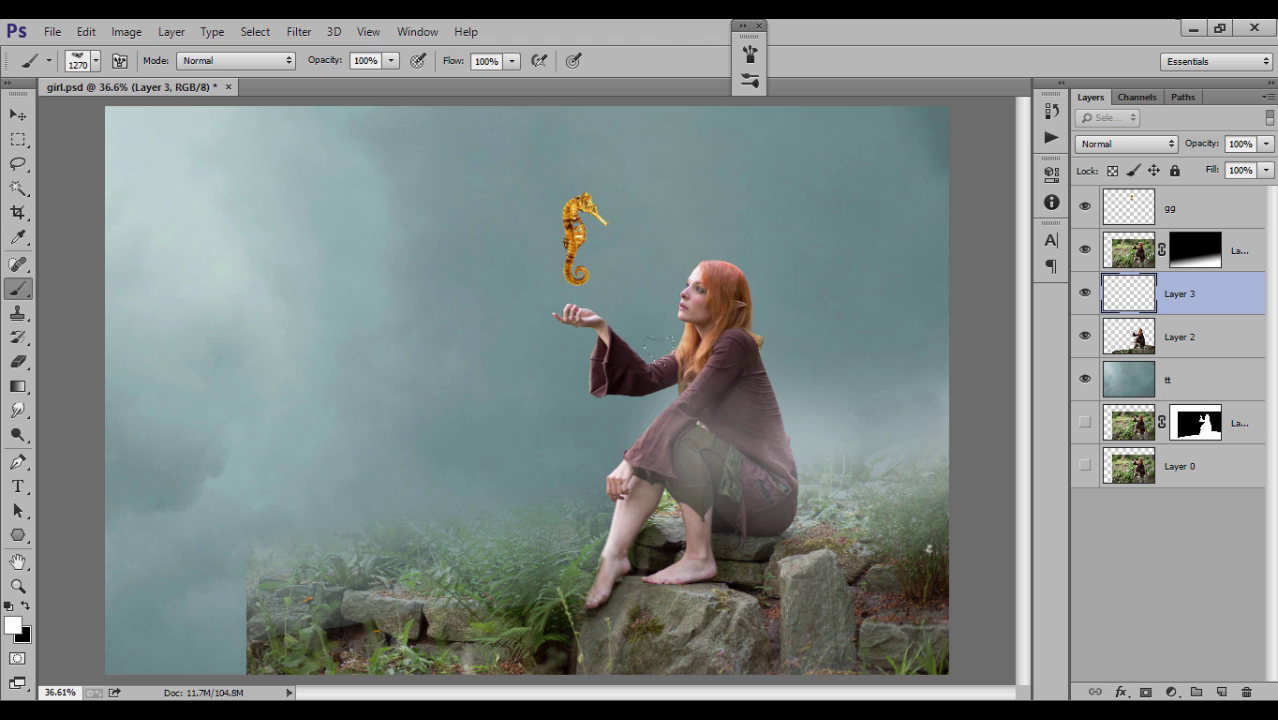
drag(442, 438, 400, 480)
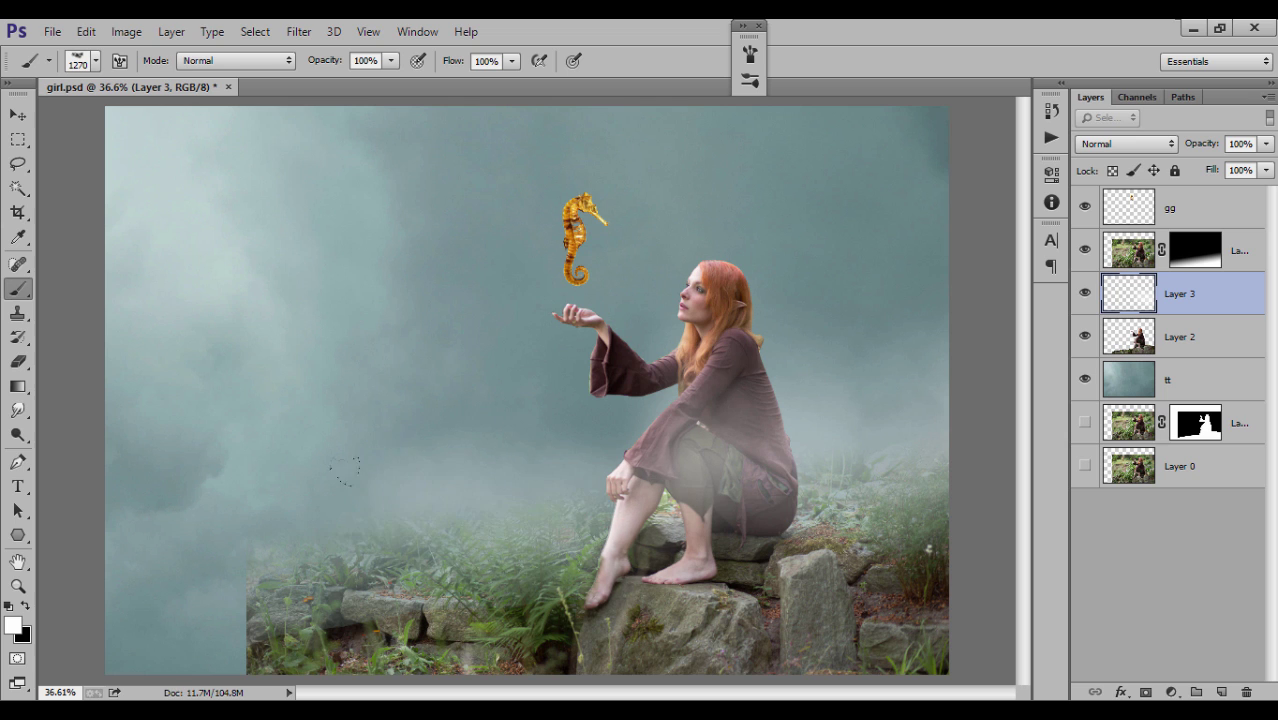
drag(245, 493, 228, 498)
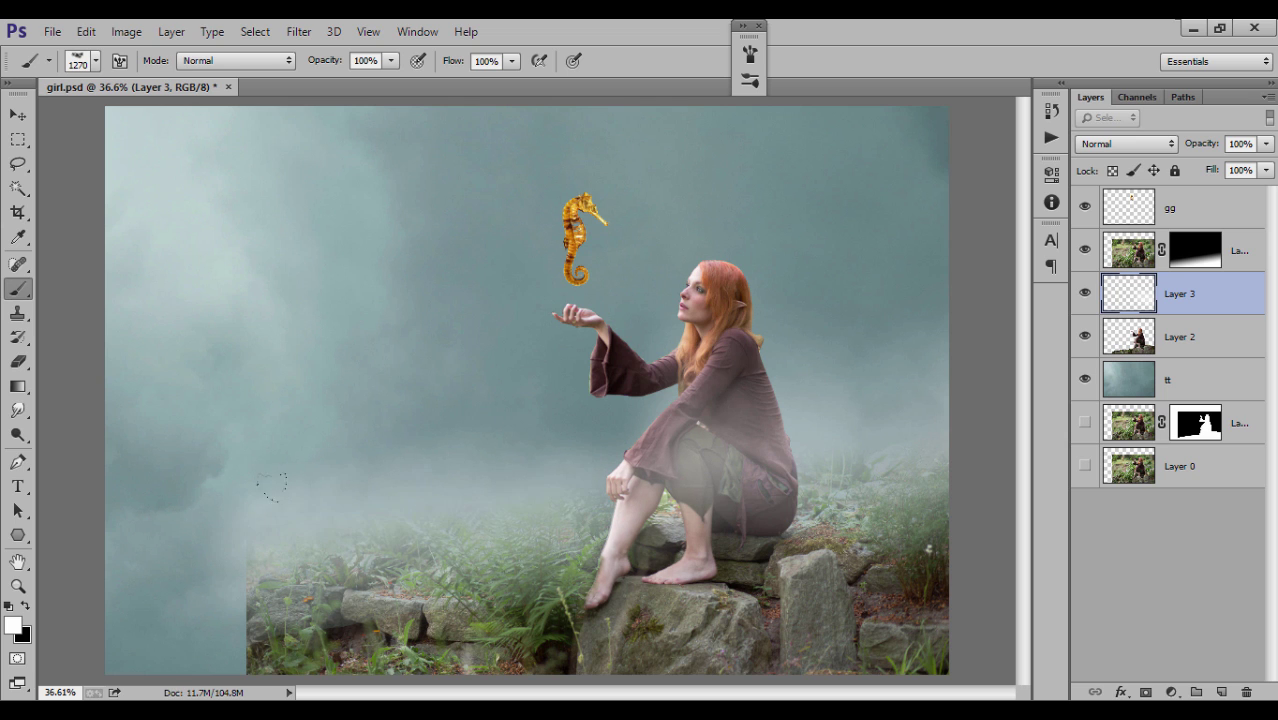
mouse_move(441, 585)
mouse_down()
mouse_move(459, 350)
mouse_move(200, 116)
mouse_move(160, 225)
mouse_up()
mouse_move(456, 205)
mouse_down()
mouse_move(226, 488)
mouse_move(211, 456)
mouse_up()
drag(716, 414, 720, 410)
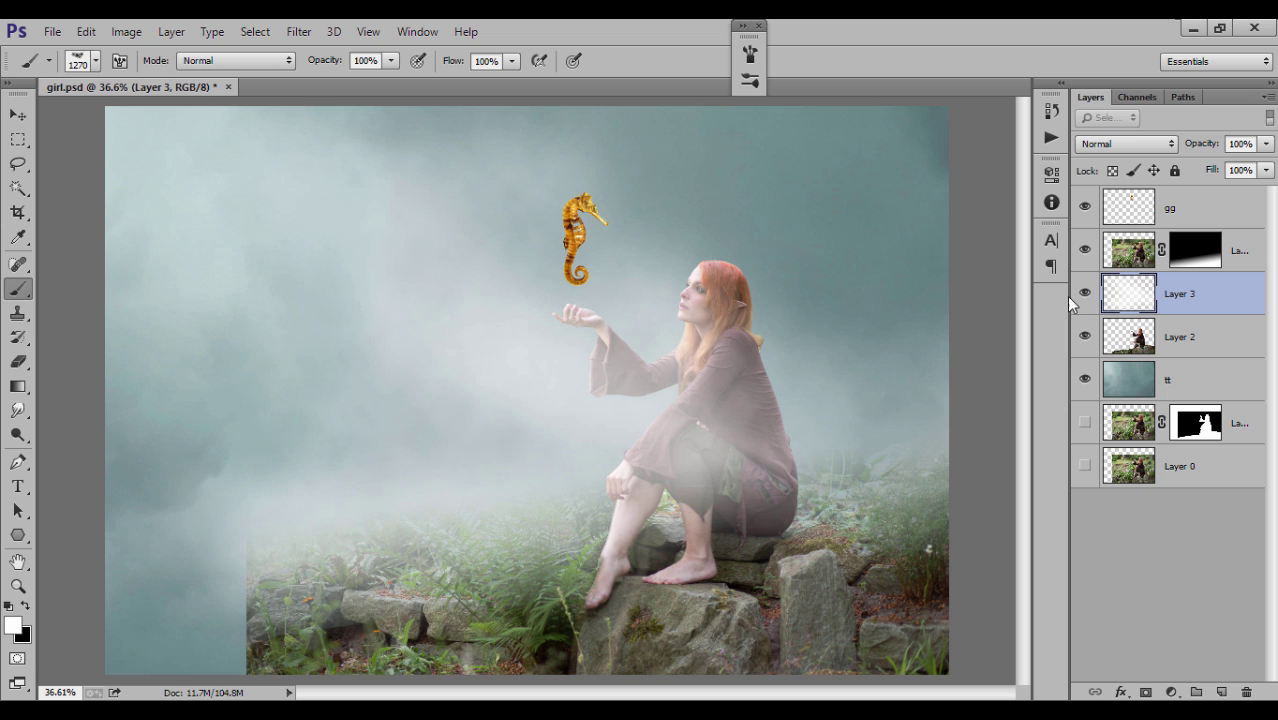
drag(1168, 307, 1166, 345)
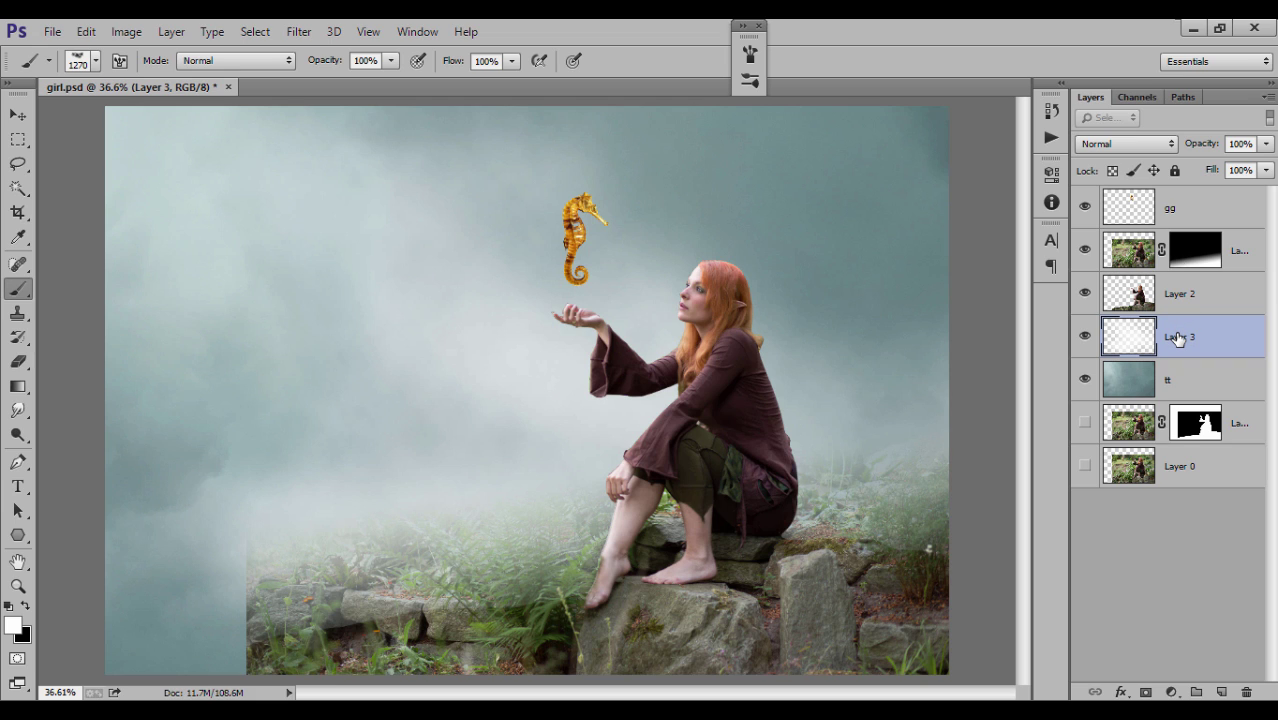
Duplicate the mist layer Layer 3 and move the copy above the girl
click(1232, 254)
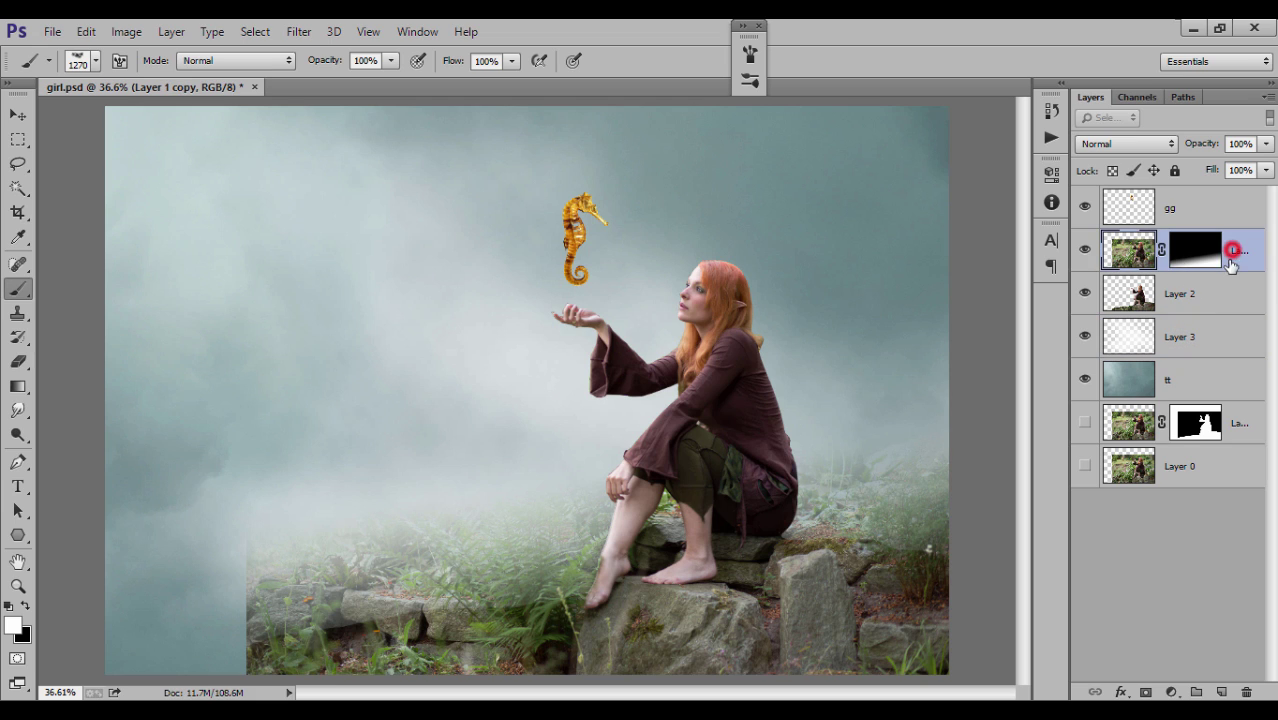
click(1208, 296)
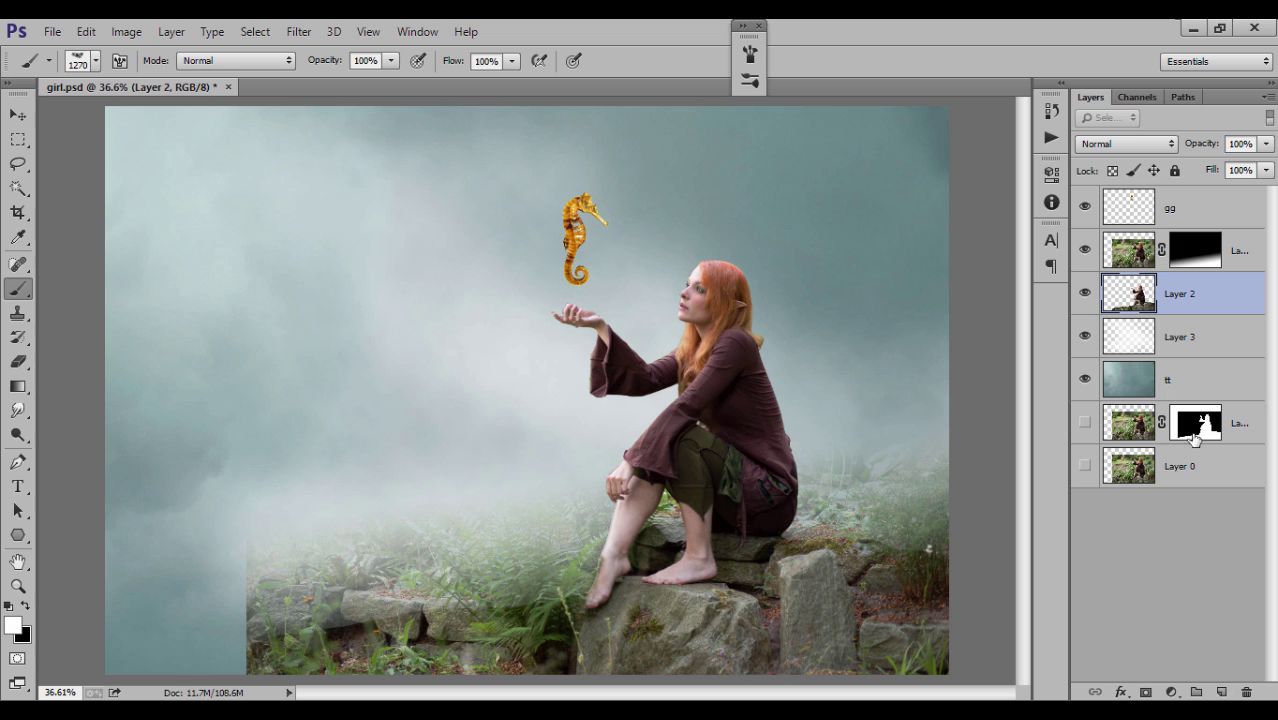
click(1180, 340)
key(ctrl+j)
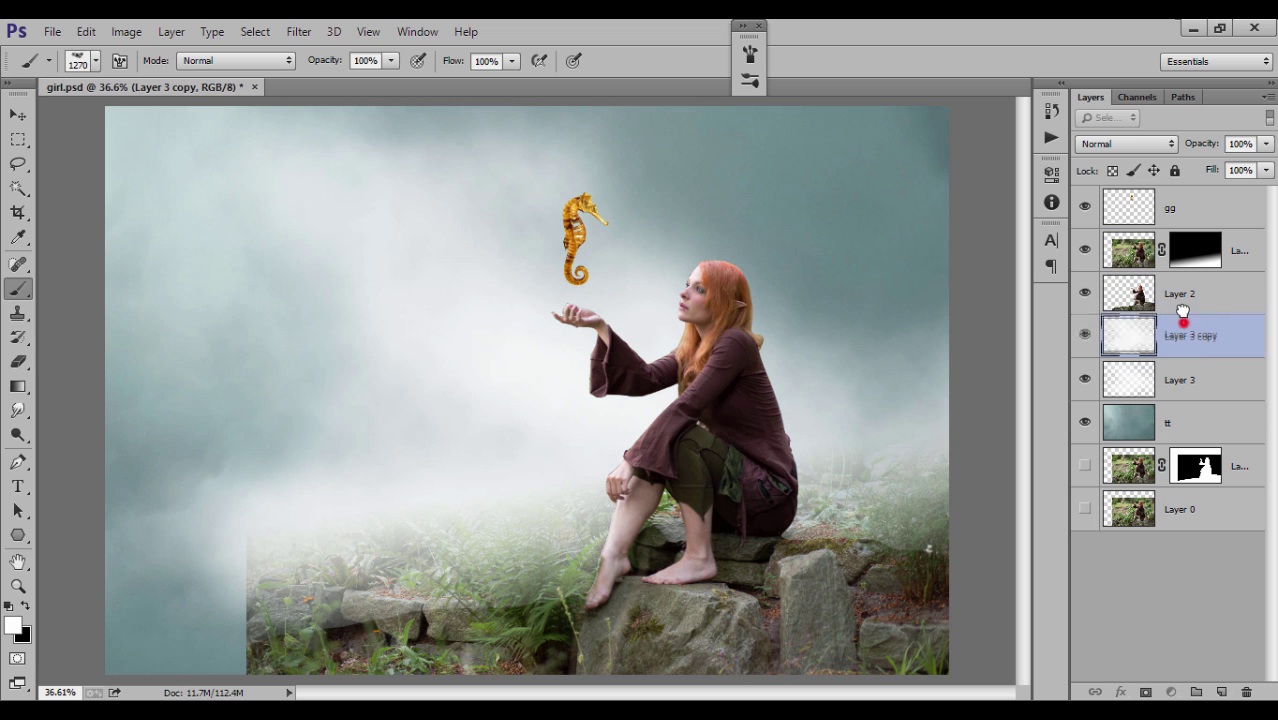
drag(1183, 328, 1189, 262)
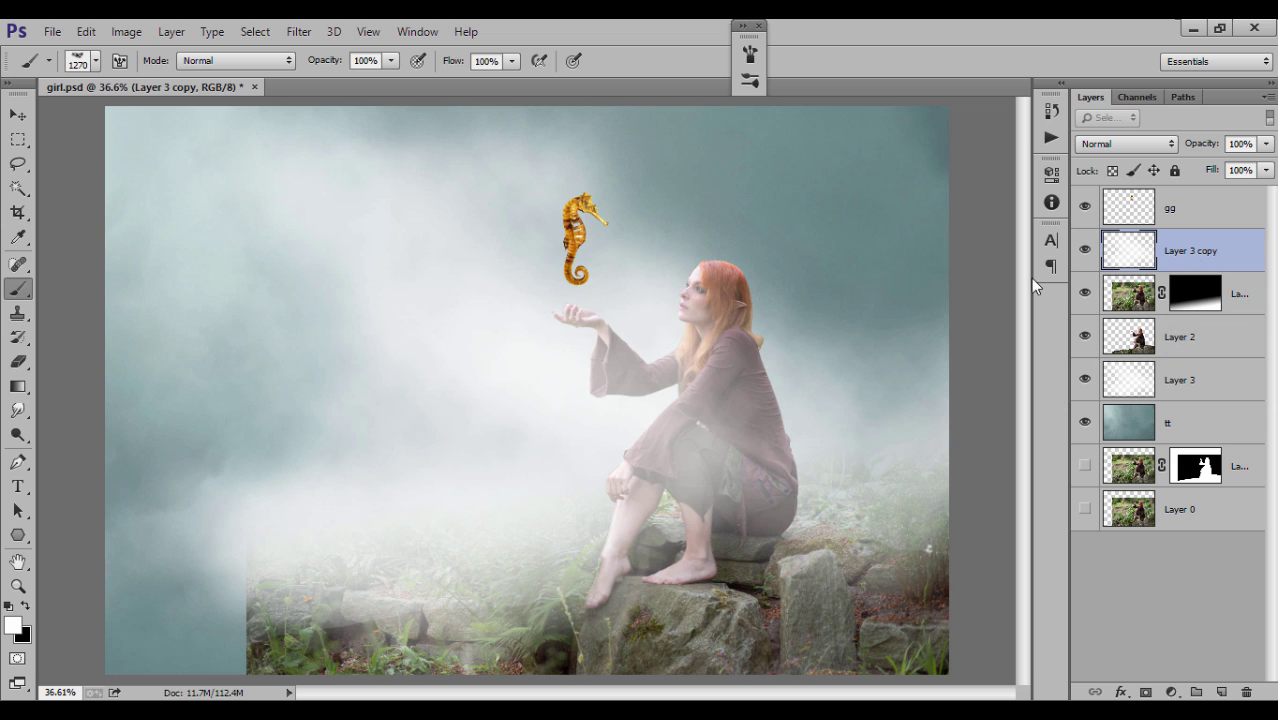
Delete the mist copy and paint mist over the lower-right rocks on new Layer 4
key(Delete)
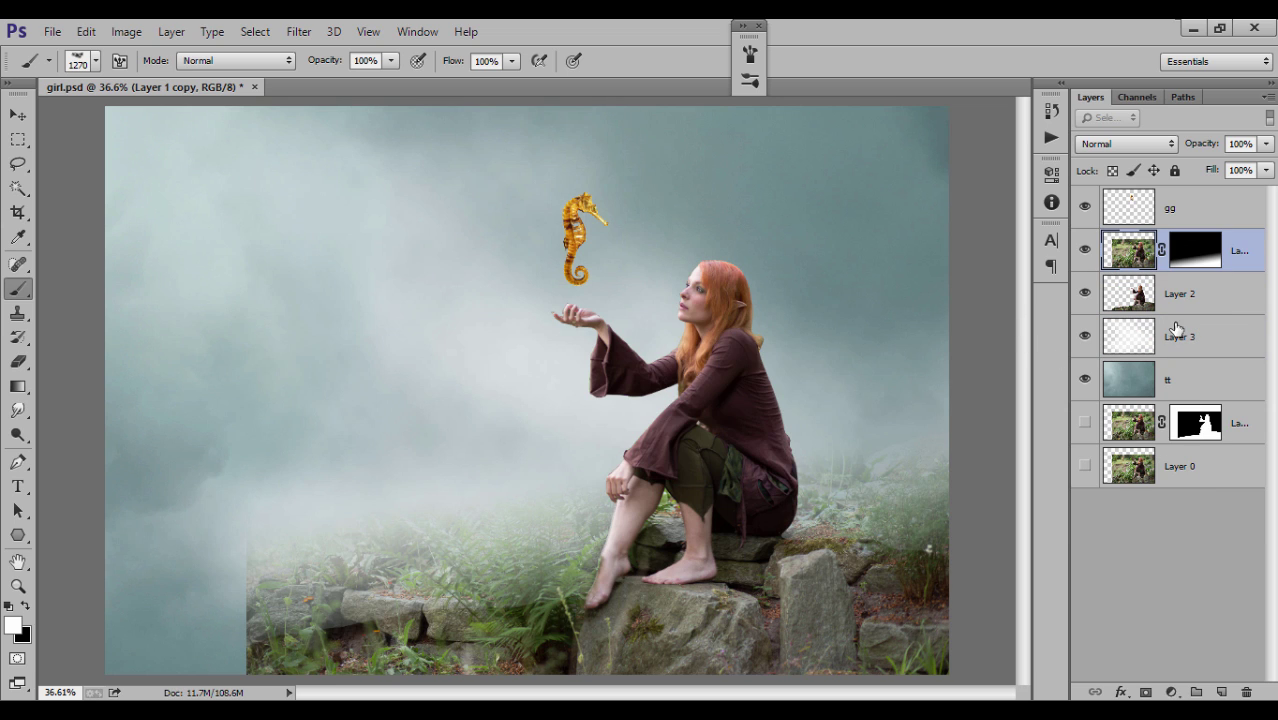
click(1221, 692)
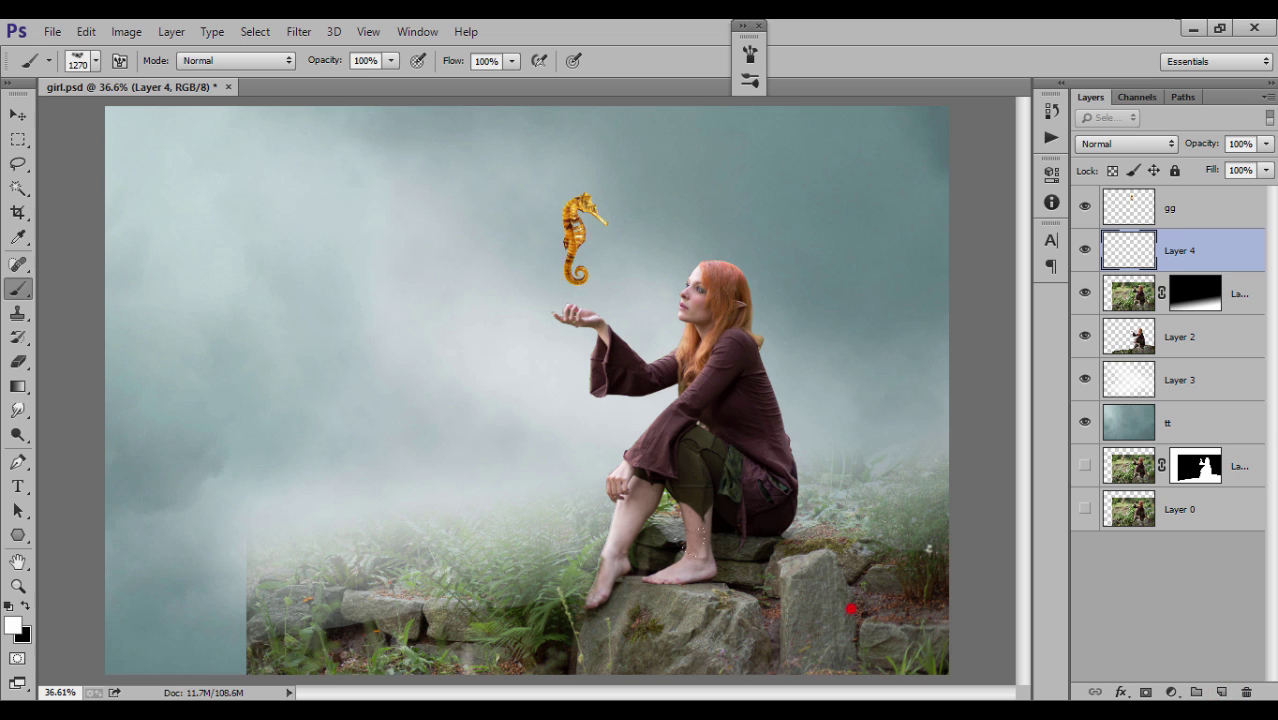
mouse_move(850, 606)
mouse_down()
mouse_move(760, 560)
mouse_move(660, 540)
mouse_move(820, 570)
mouse_move(700, 515)
mouse_up()
Add mist on Layer 4 around the girl's feet and the lower-left rocks
click(632, 610)
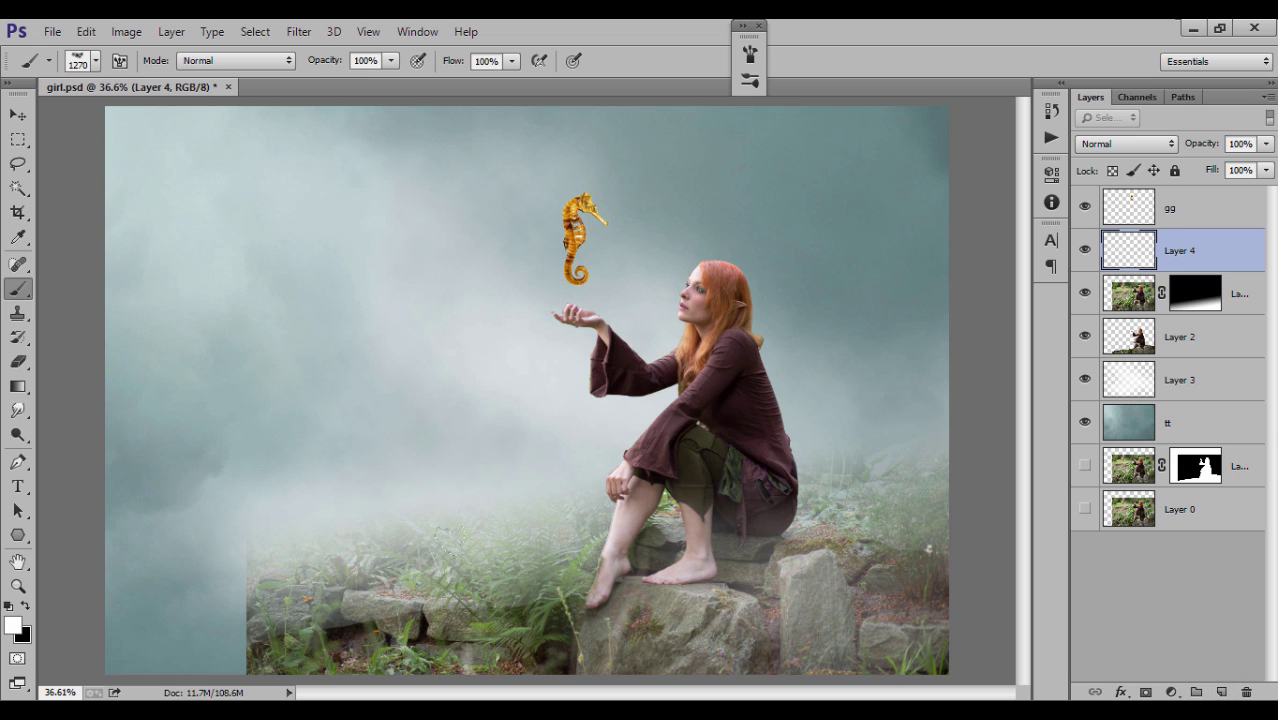
click(467, 624)
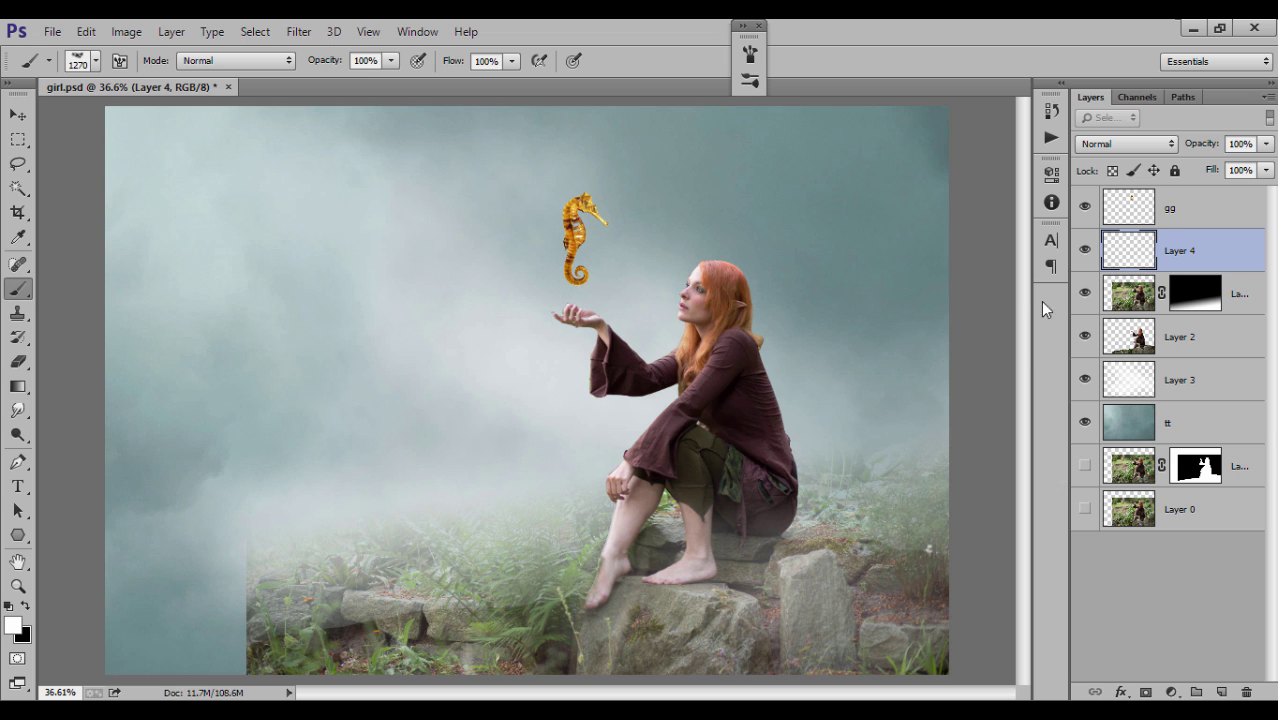
click(1085, 293)
click(1085, 293)
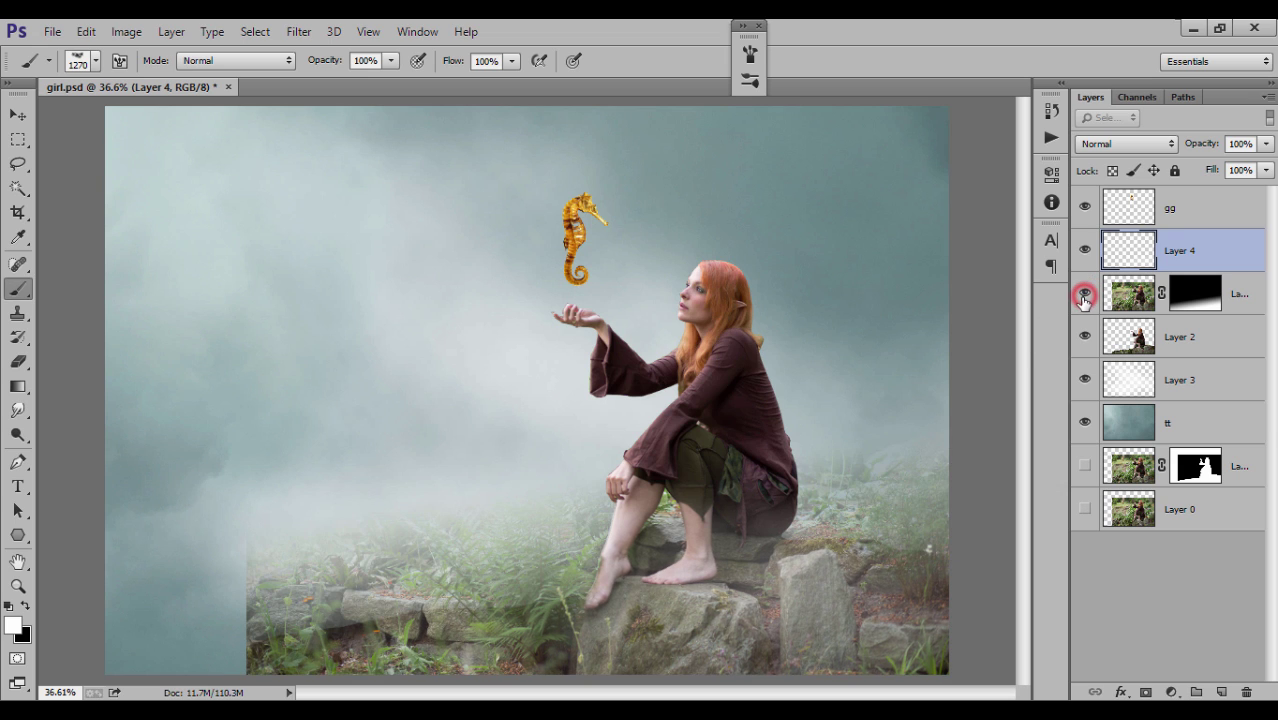
Add a mask to Layer 2 and paint it black with a smaller soft round brush to reveal foreground ferns
click(1113, 335)
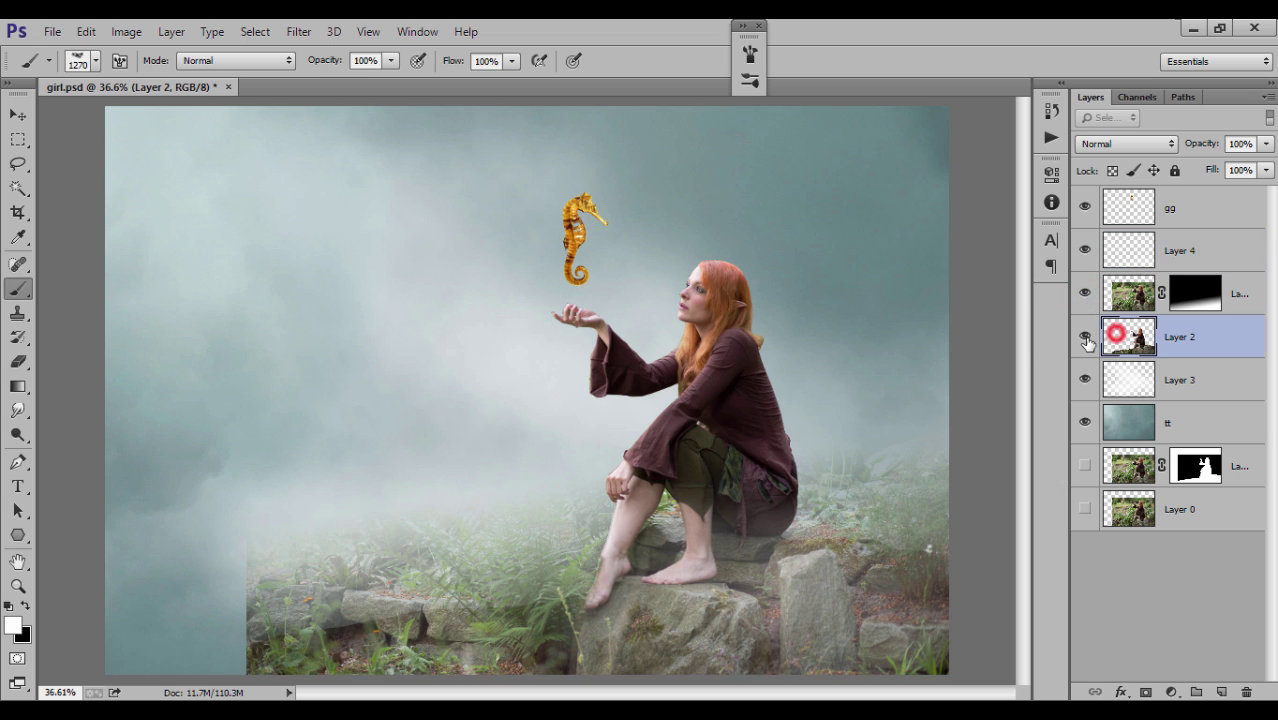
click(1145, 692)
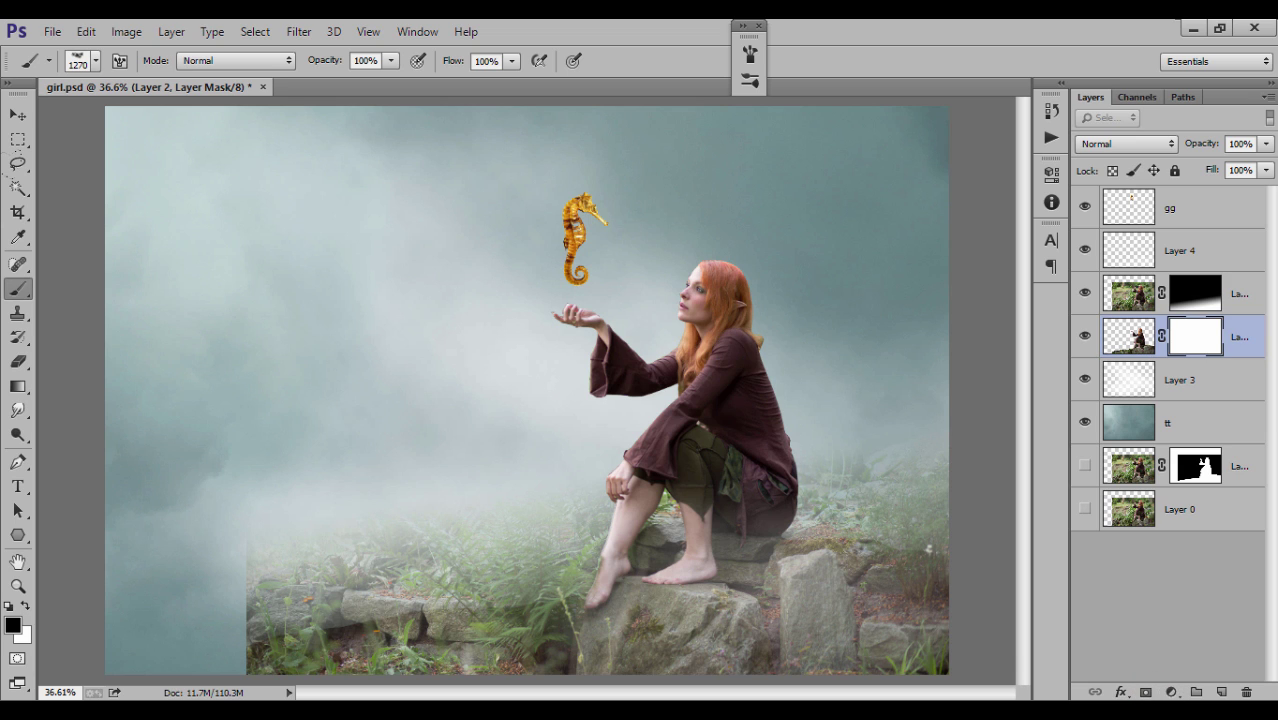
click(95, 60)
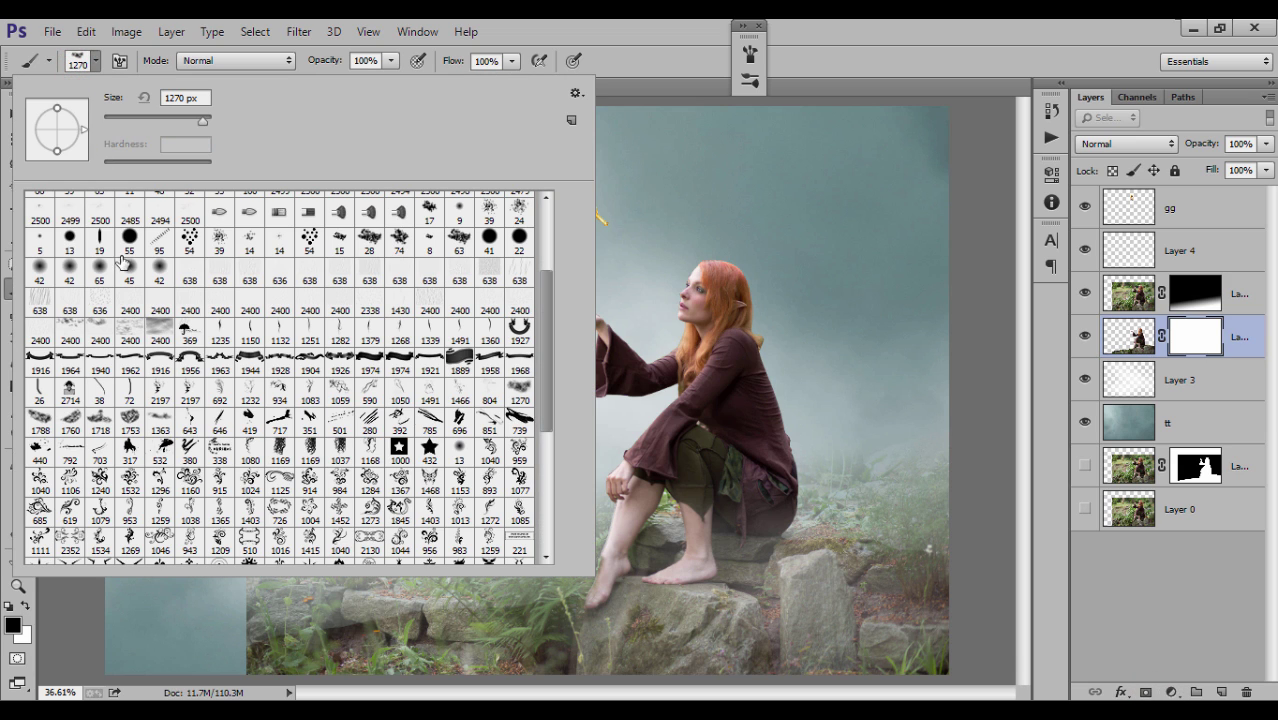
scroll(543, 315, up, 3)
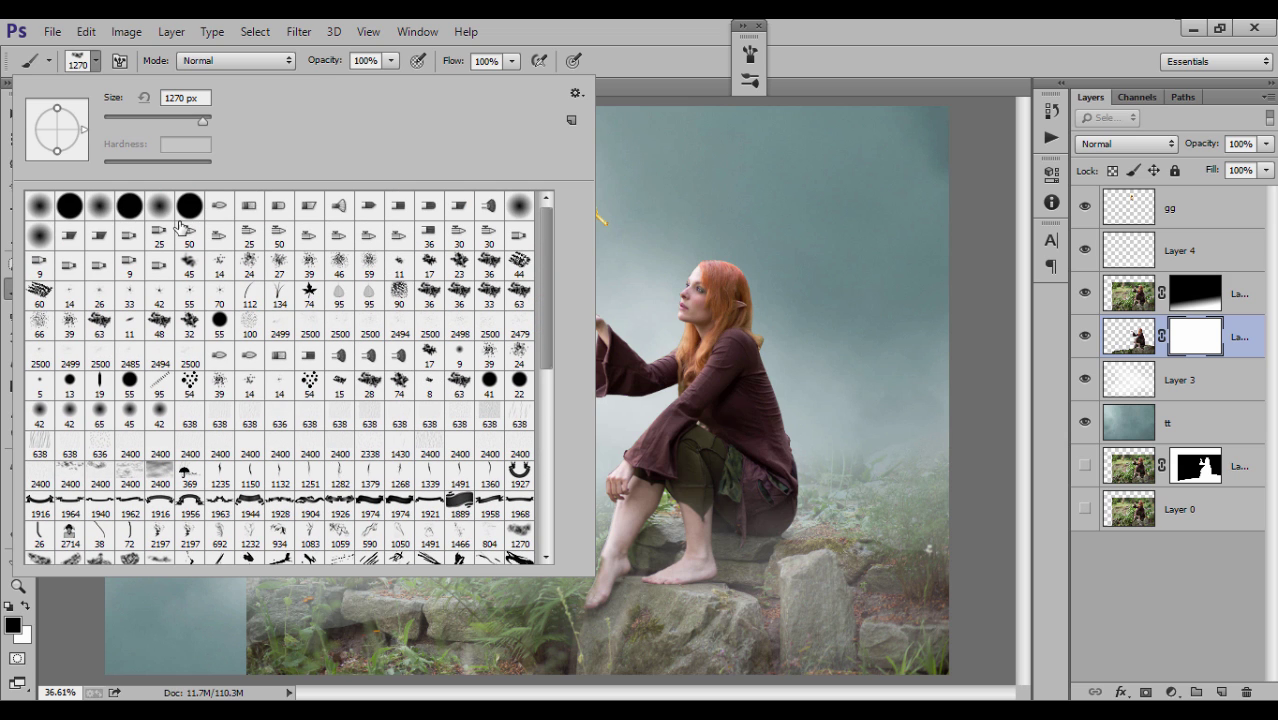
click(40, 205)
click(613, 44)
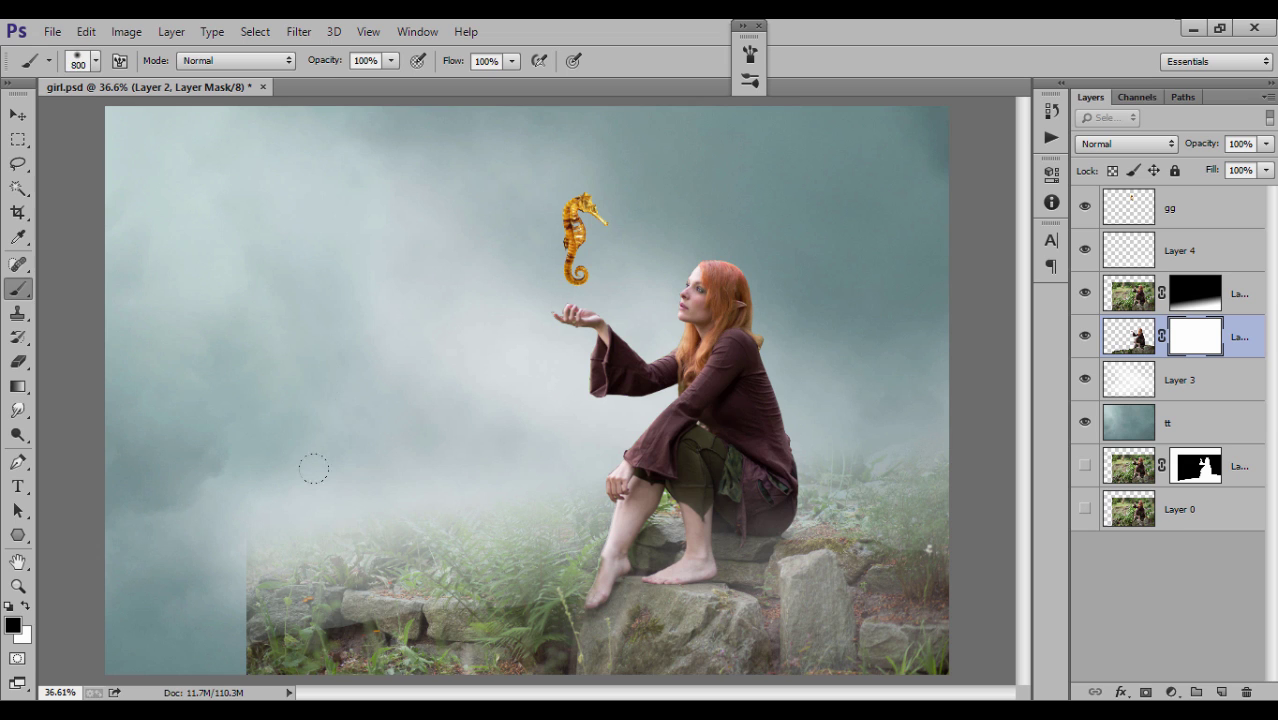
key(bracketleft)
key(bracketleft)
key(bracketleft)
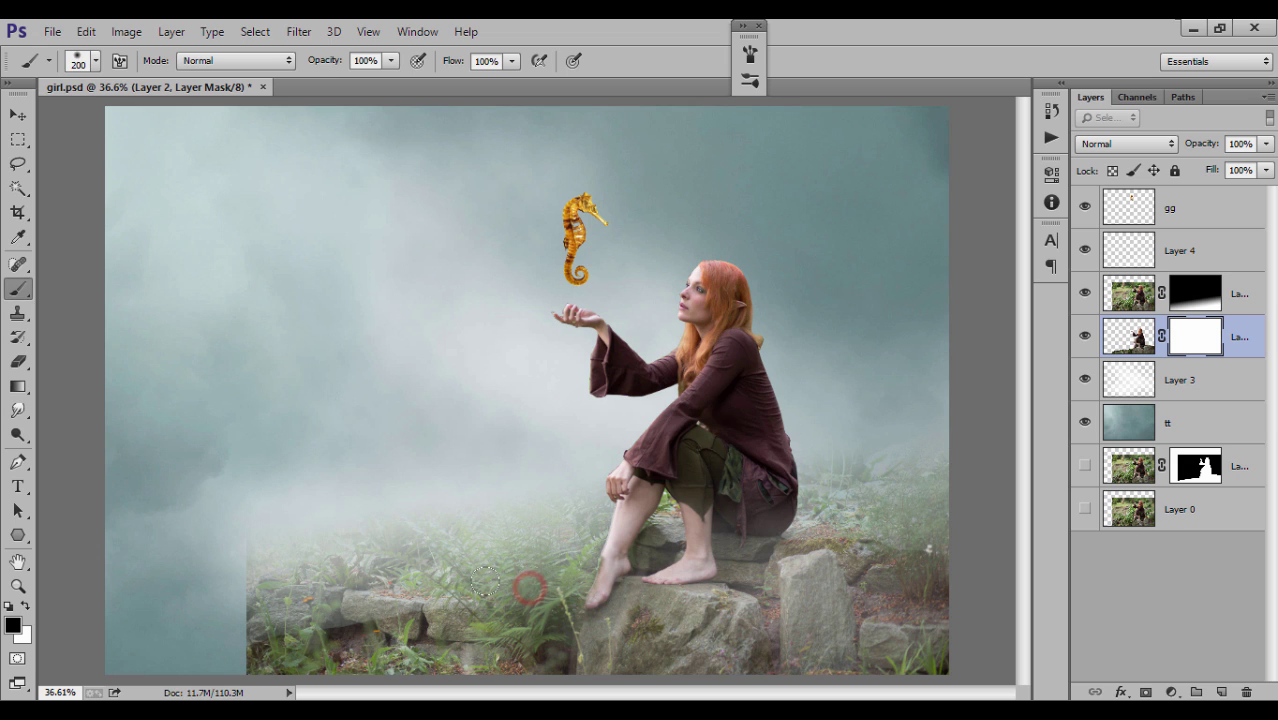
drag(507, 581, 339, 598)
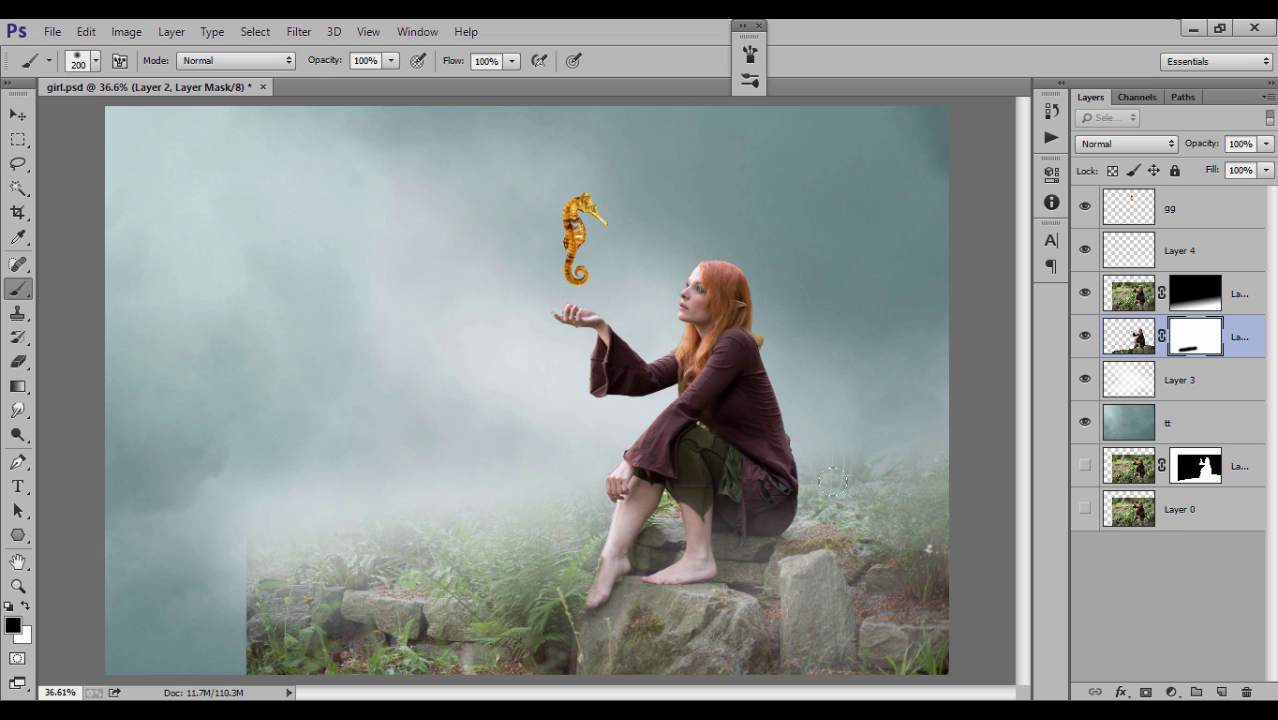
click(841, 537)
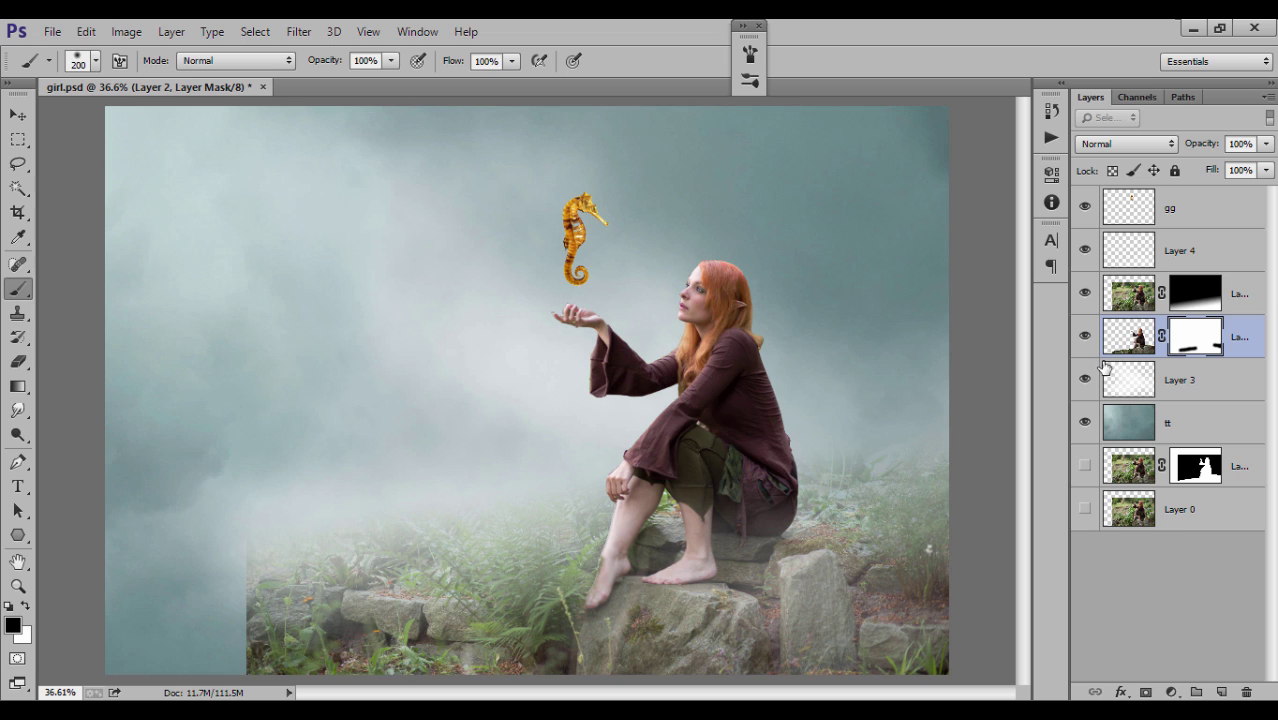
click(1147, 566)
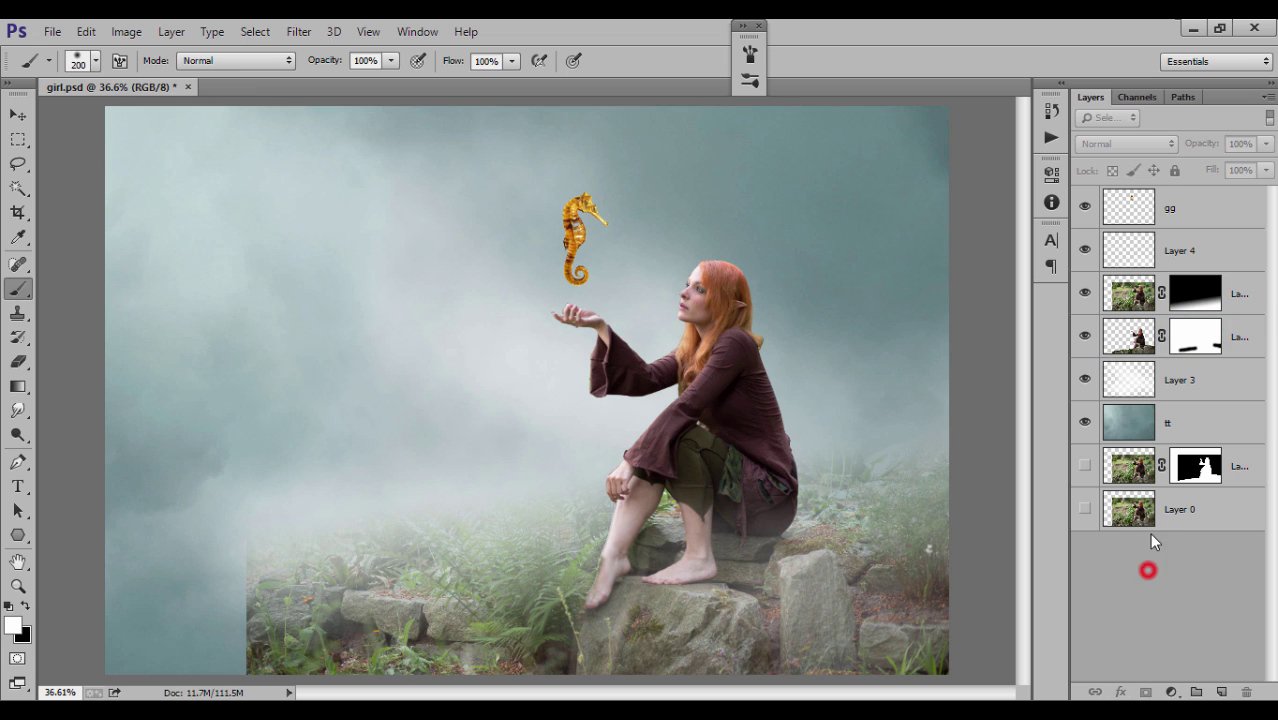
Duplicate the girl layer Layer 2 after committing an unchanged transform
click(1130, 340)
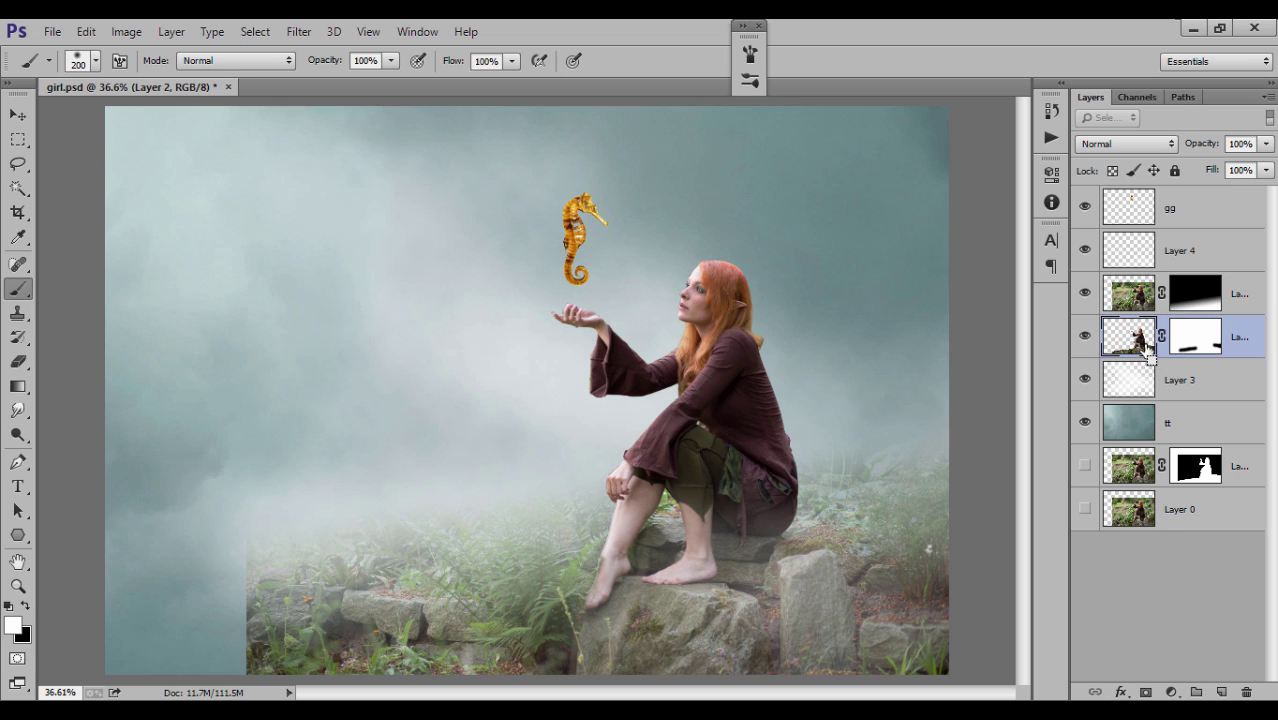
key(ctrl+t)
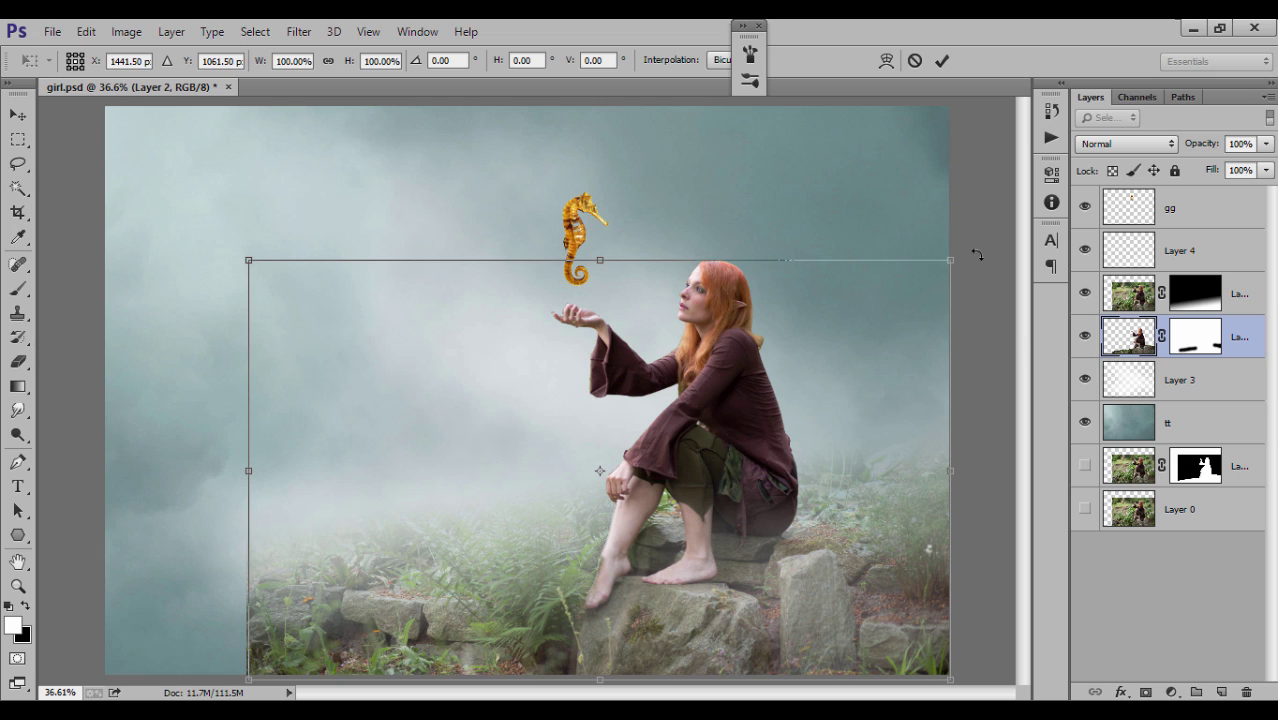
click(943, 61)
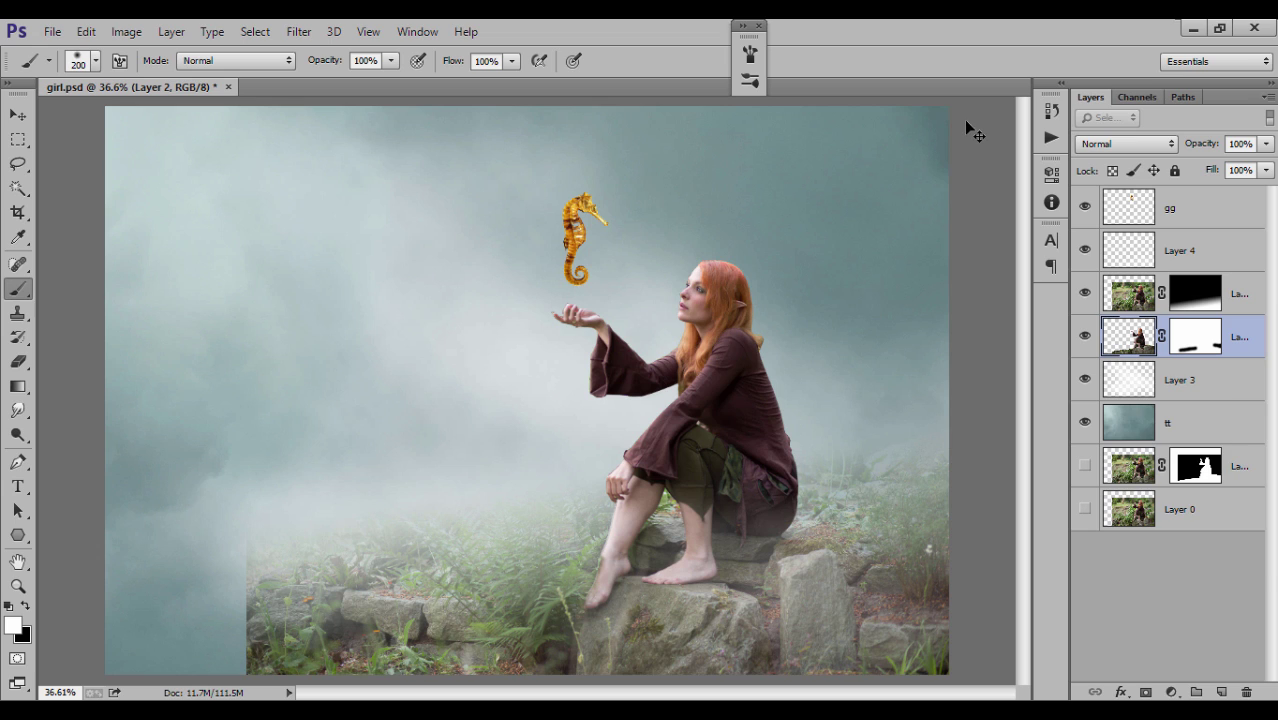
key(ctrl+j)
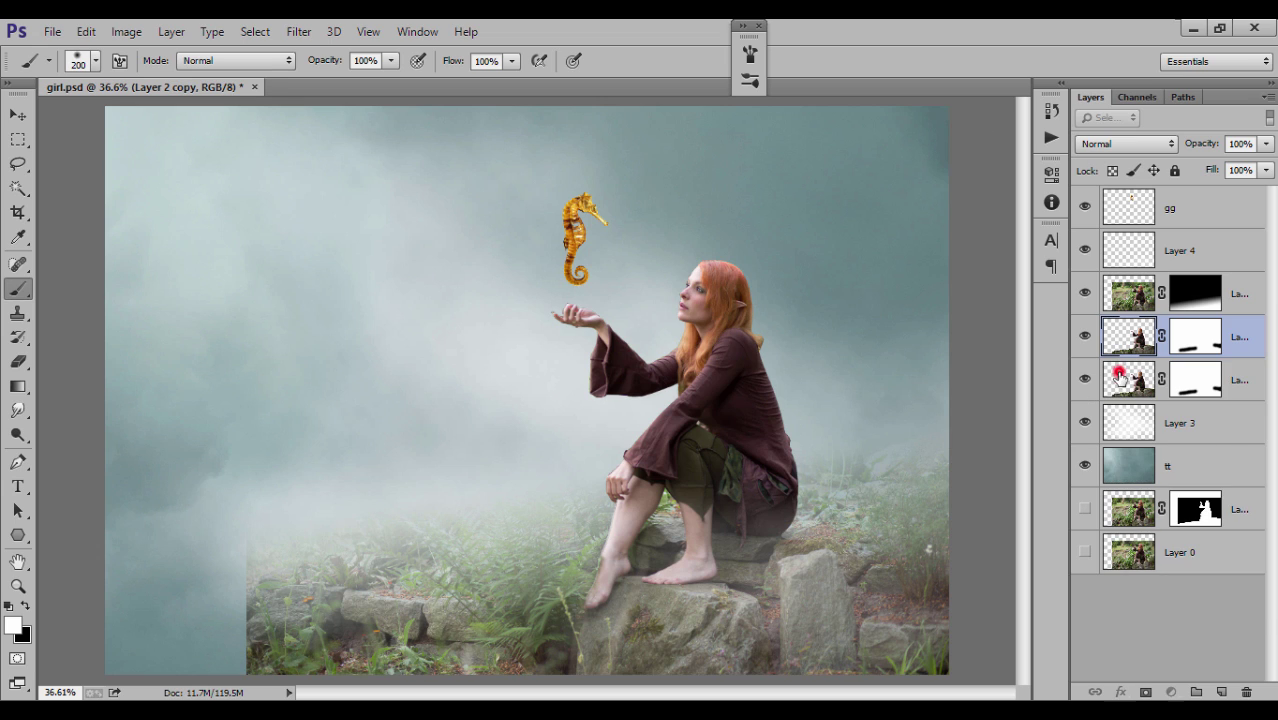
click(1128, 379)
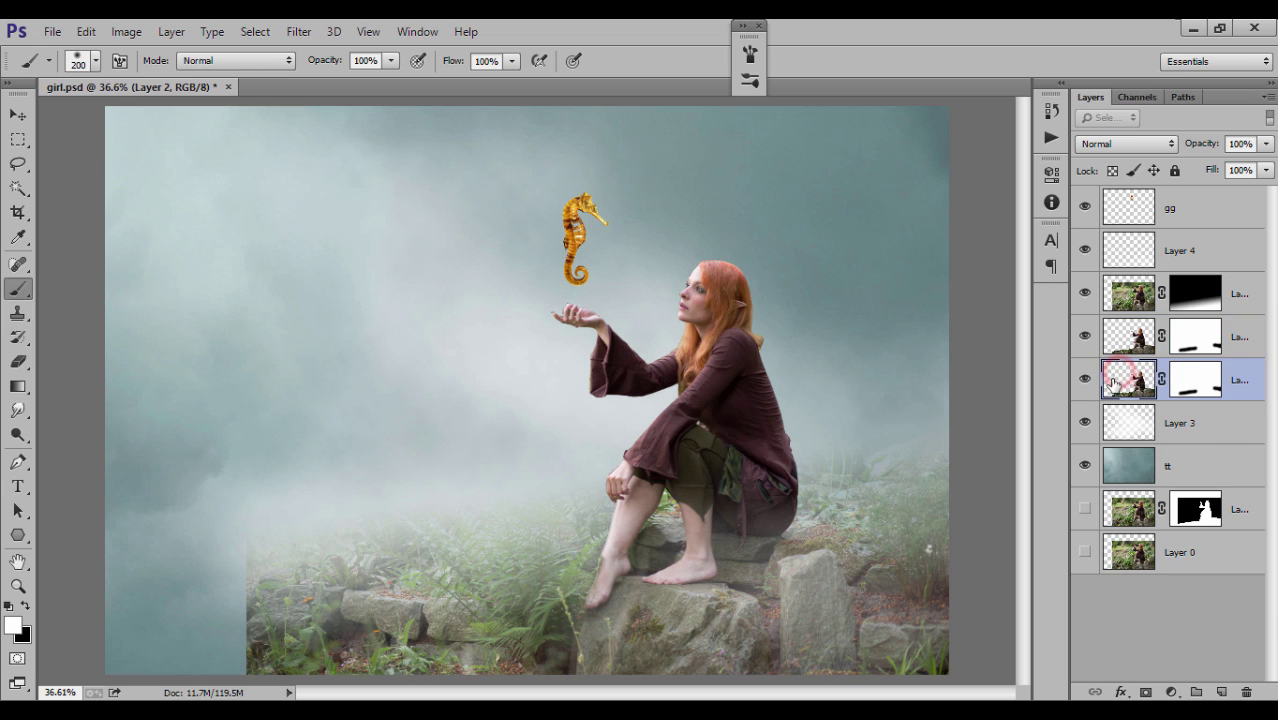
Flip the girl copy horizontally and reposition it to face the original across the seahorse
click(126, 32)
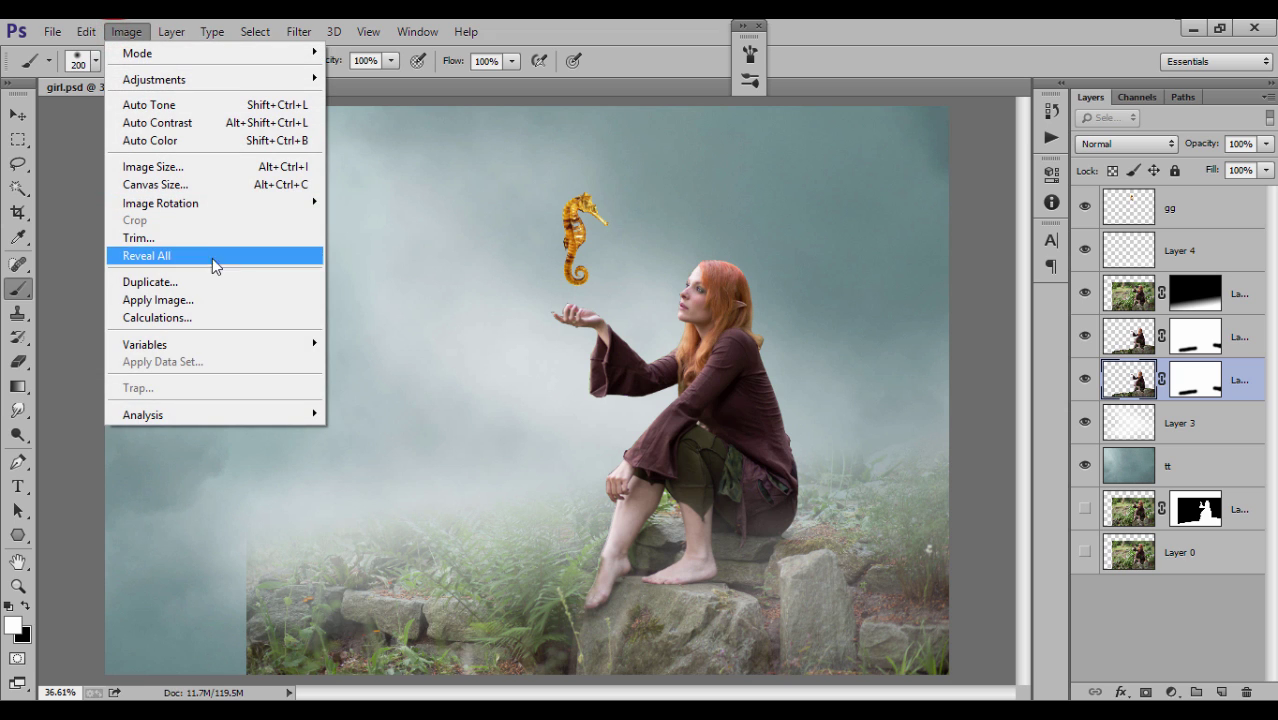
mouse_move(86, 31)
click(321, 375)
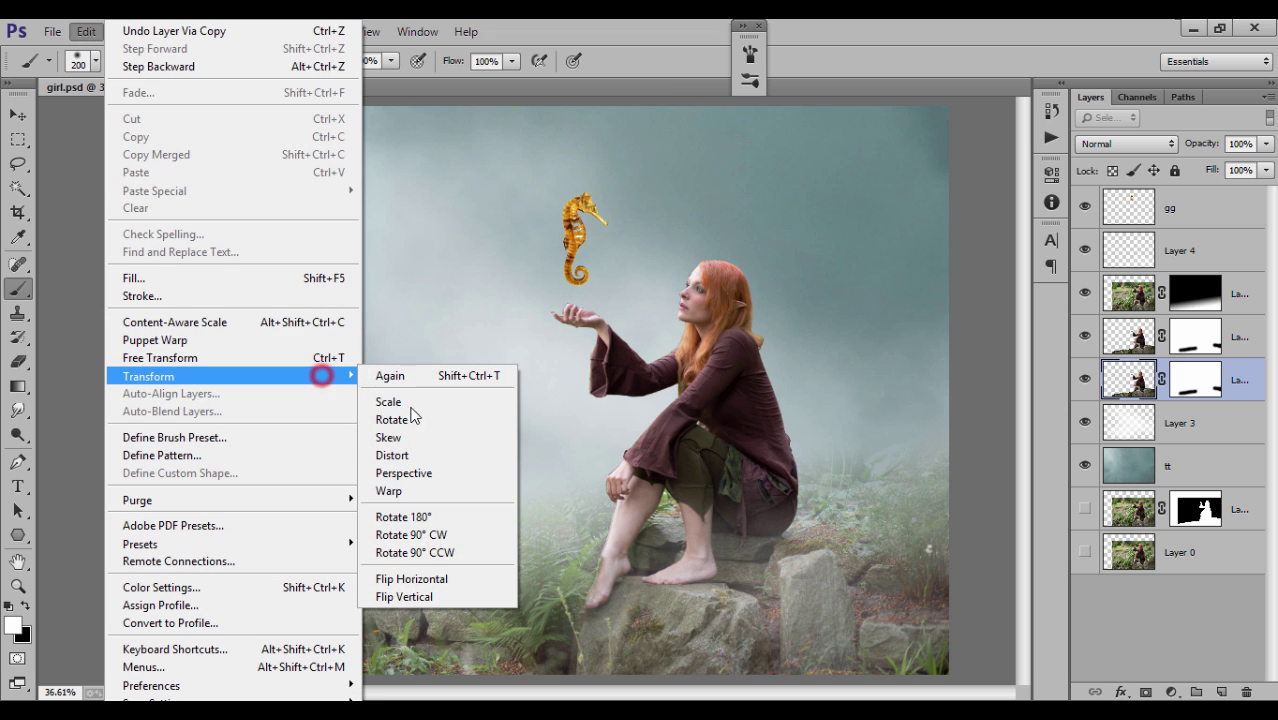
click(412, 578)
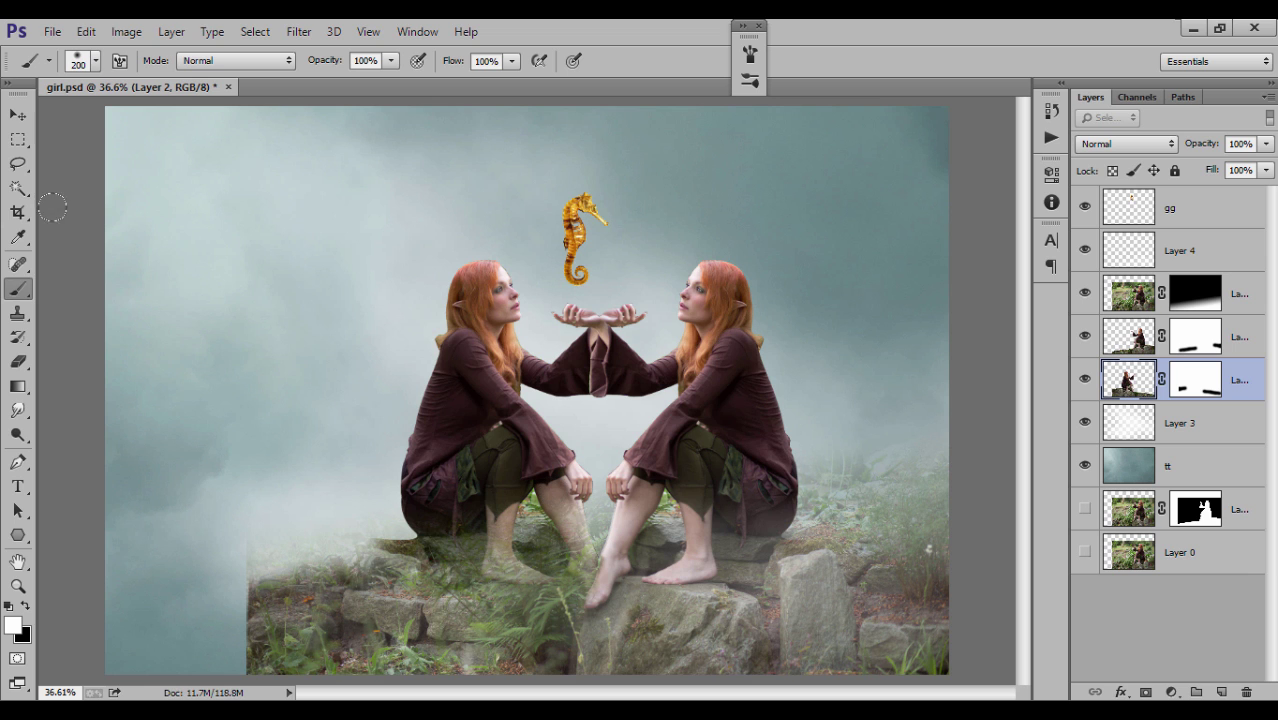
key(v)
mouse_move(555, 479)
mouse_down()
mouse_move(222, 503)
mouse_move(588, 516)
mouse_up()
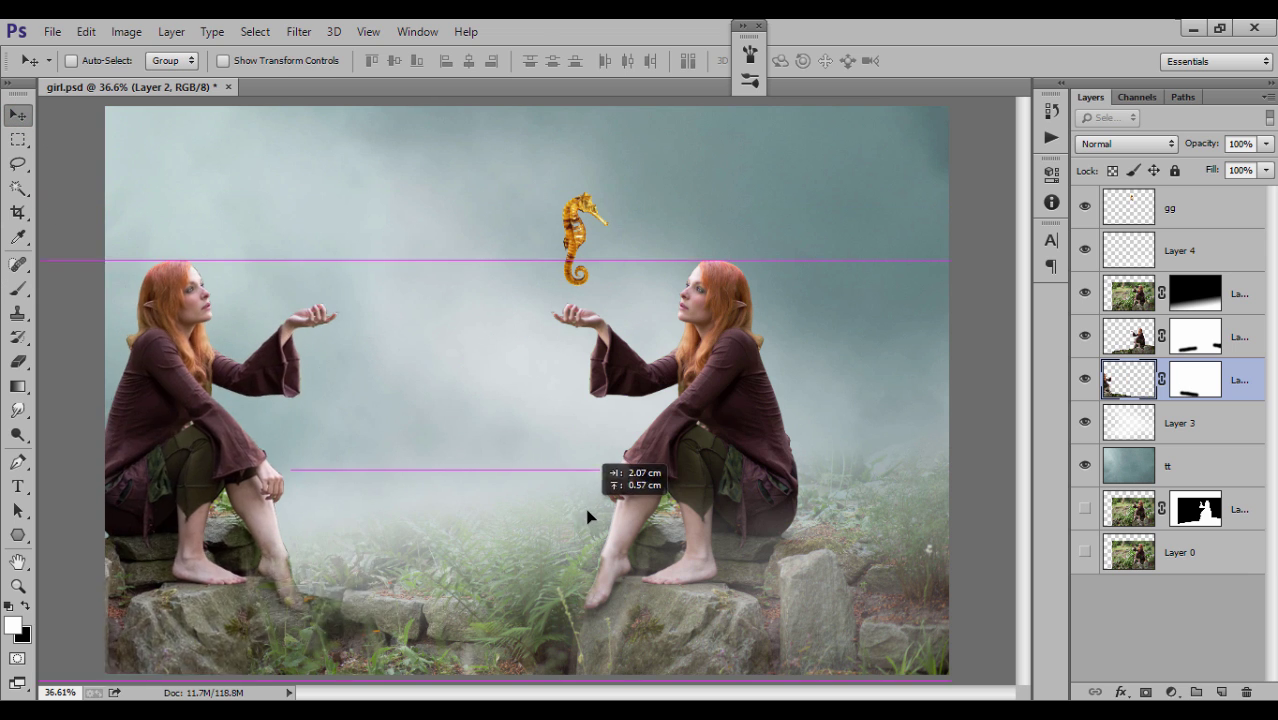
mouse_move(588, 516)
mouse_down()
mouse_move(740, 517)
mouse_move(576, 499)
mouse_move(456, 465)
mouse_move(450, 424)
mouse_move(585, 365)
mouse_move(787, 365)
mouse_move(760, 318)
mouse_move(740, 387)
mouse_move(752, 412)
mouse_move(738, 506)
mouse_up()
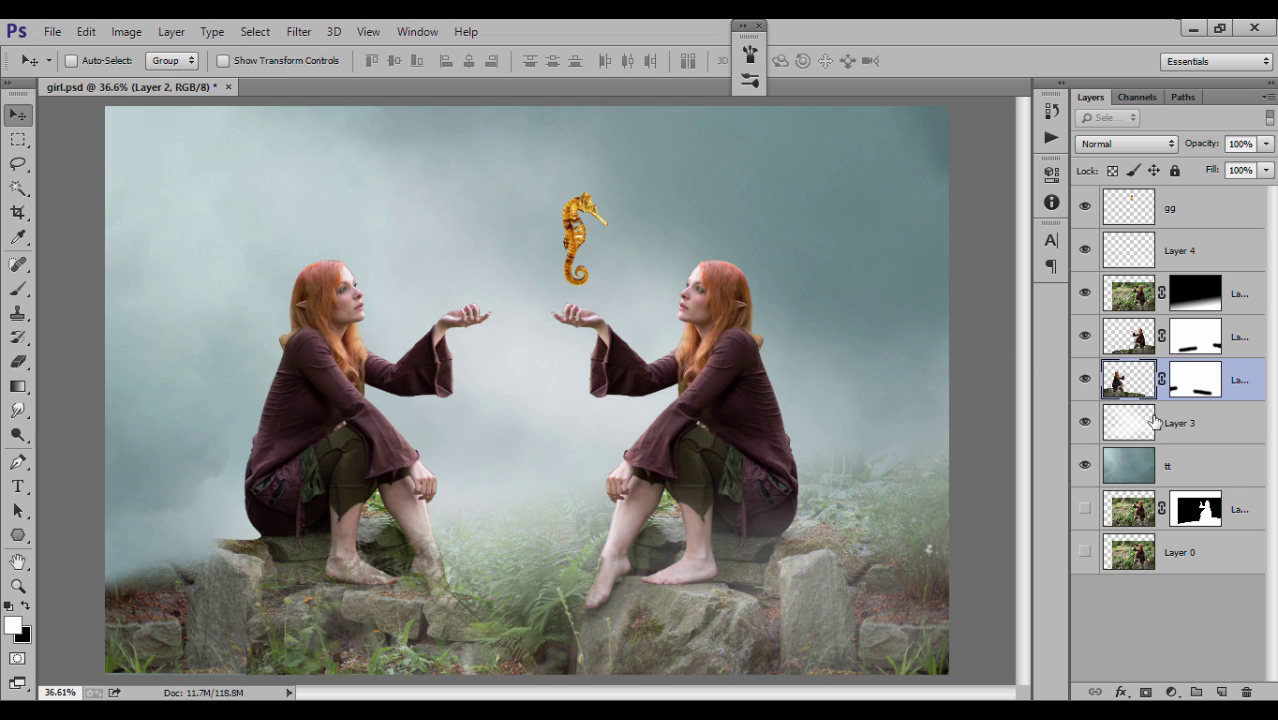
Paint black on Layer 2's mask over the left girl's sleeve and feet, undoing the last stroke
click(1191, 395)
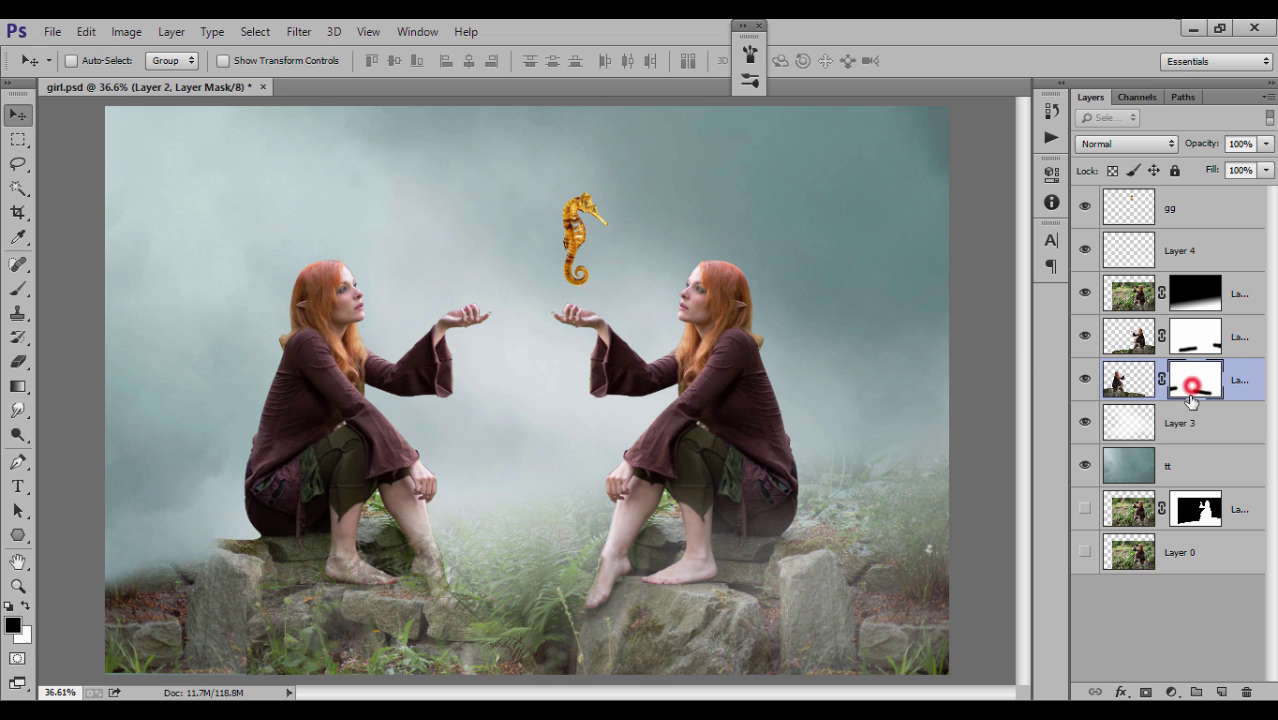
key(b)
key(x)
mouse_move(432, 352)
mouse_down()
mouse_move(300, 290)
mouse_move(262, 460)
mouse_move(375, 420)
mouse_move(430, 380)
mouse_move(456, 294)
mouse_move(387, 458)
mouse_move(300, 515)
mouse_move(250, 520)
mouse_move(300, 540)
mouse_move(394, 477)
mouse_move(405, 545)
mouse_move(419, 499)
mouse_up()
drag(378, 448, 92, 451)
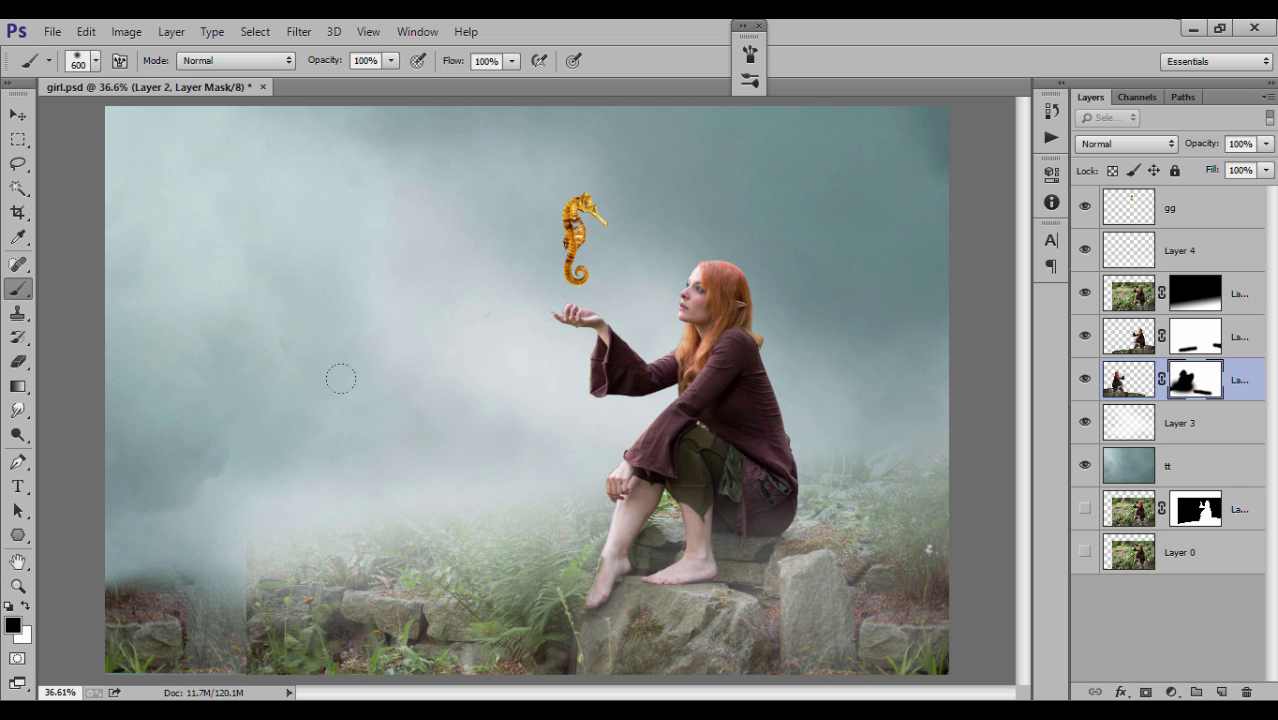
key(ctrl+z)
Mask away the rest of the left girl with a 250 px brush, blending fog over the rocks
click(369, 423)
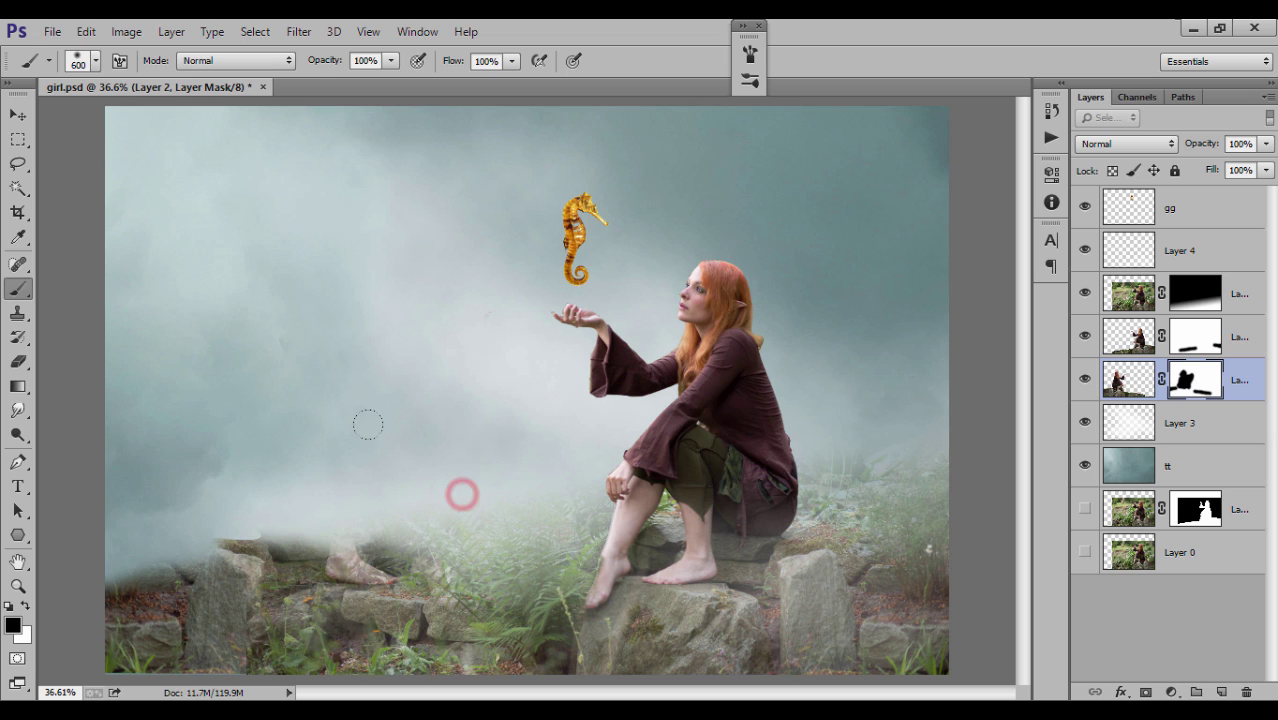
drag(371, 537, 252, 503)
key(bracketleft)
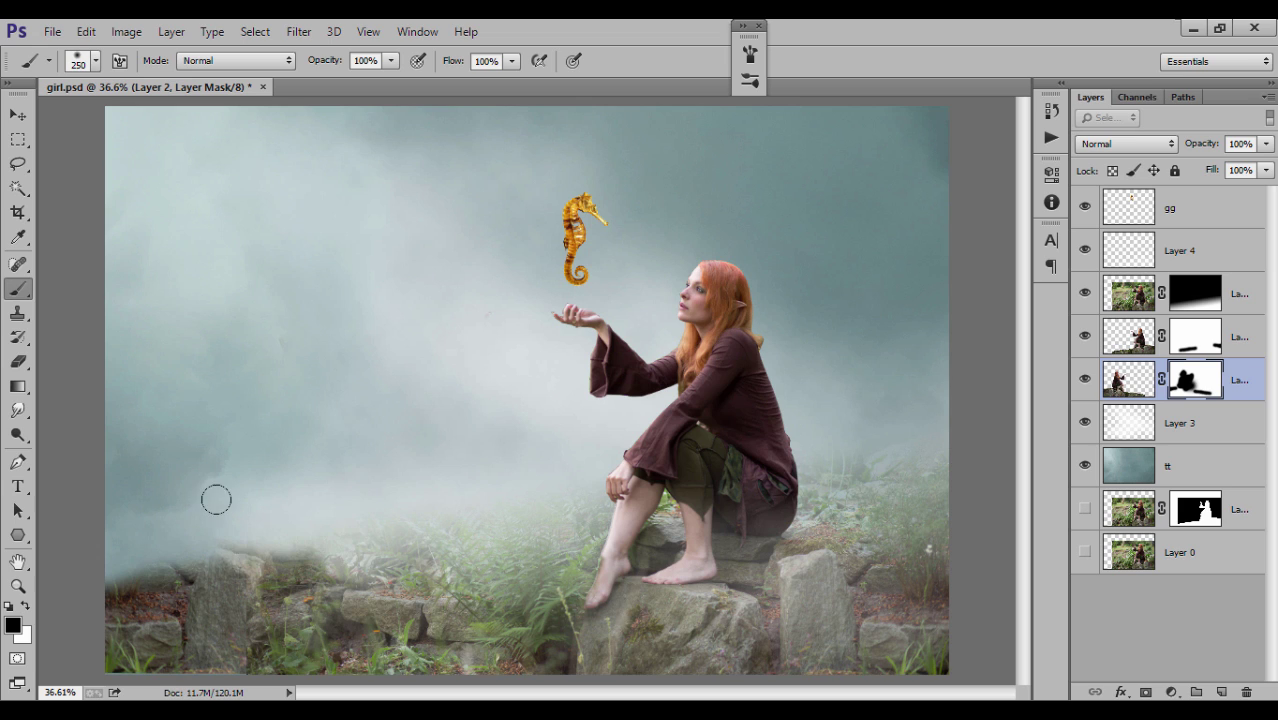
drag(335, 543, 415, 491)
click(430, 505)
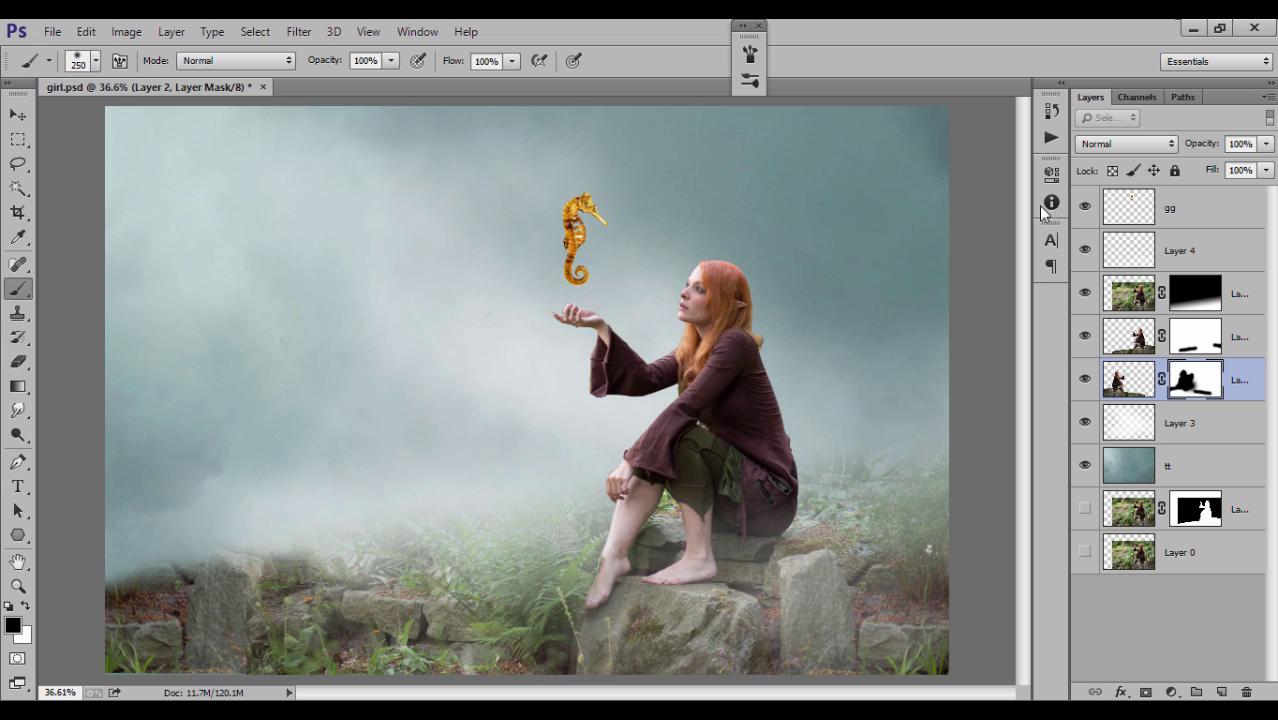
click(1170, 210)
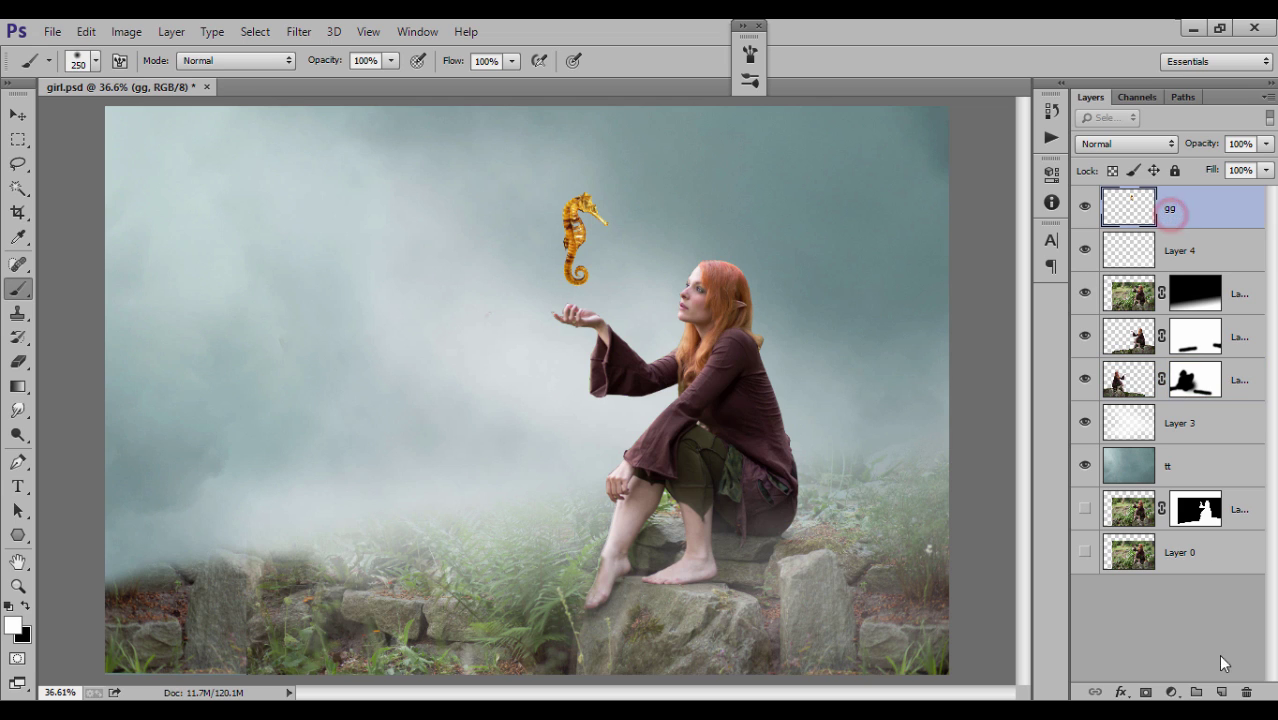
key(x)
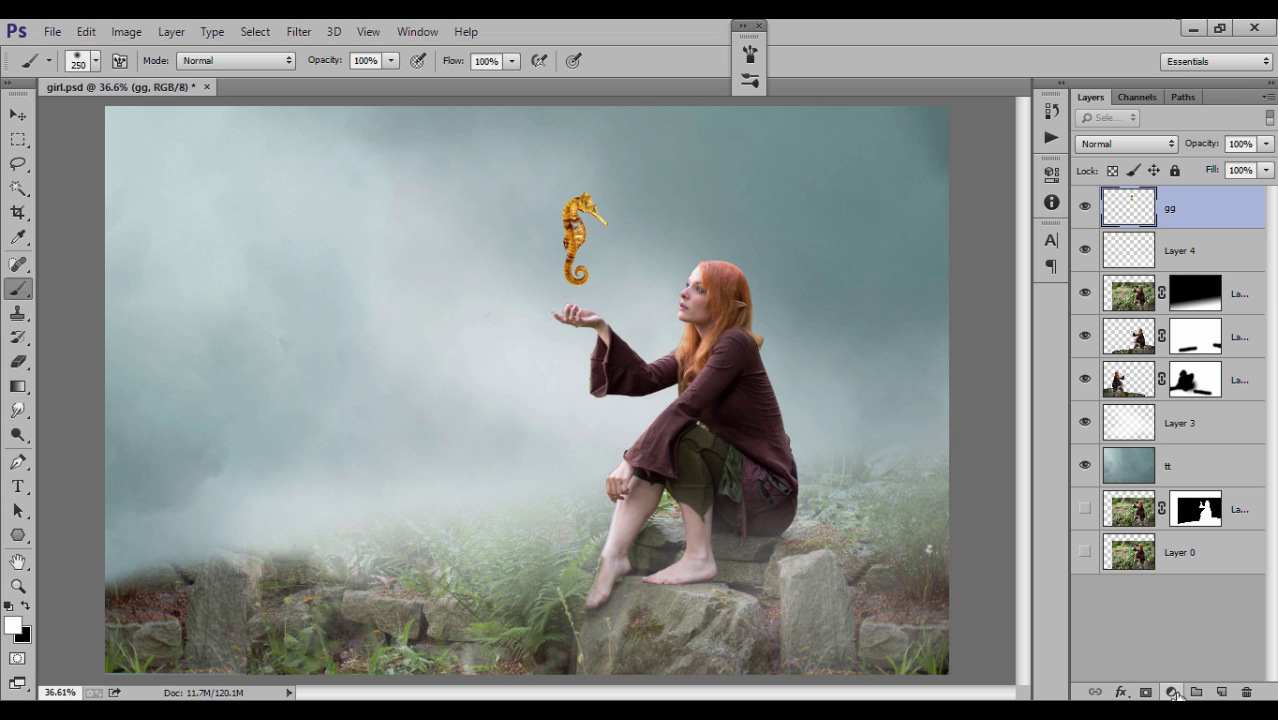
click(1195, 633)
click(1172, 692)
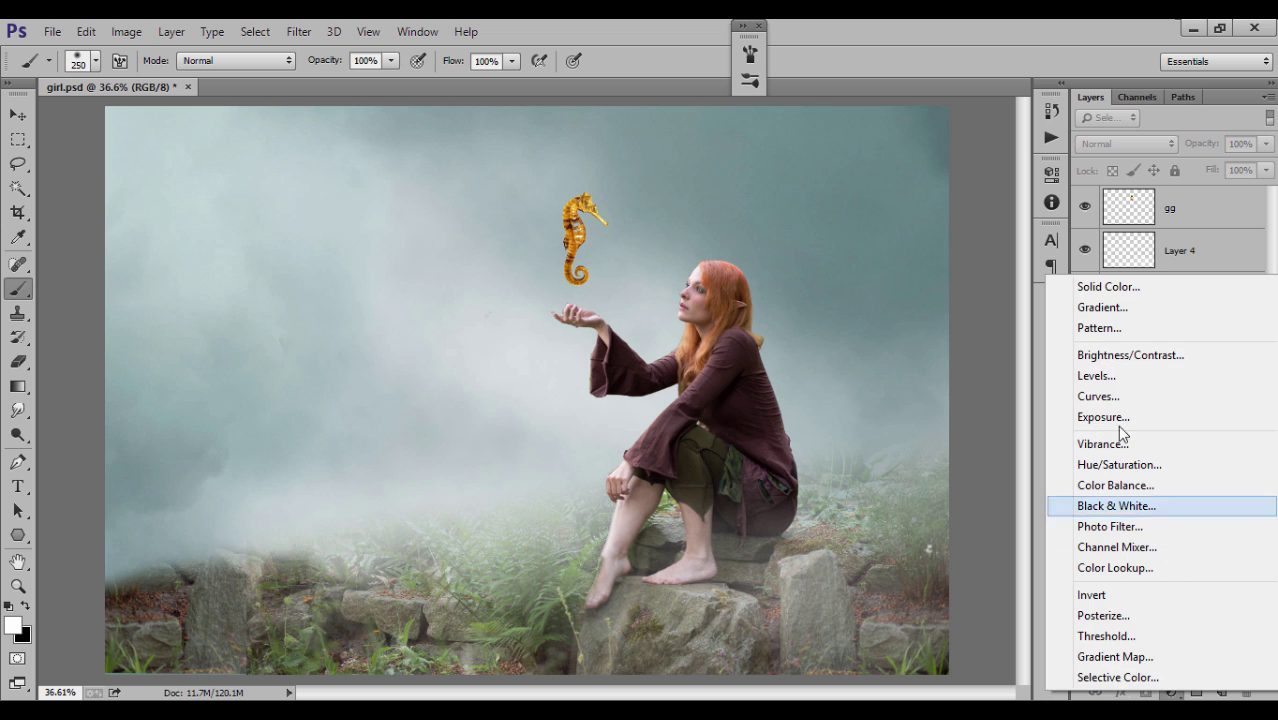
click(1103, 307)
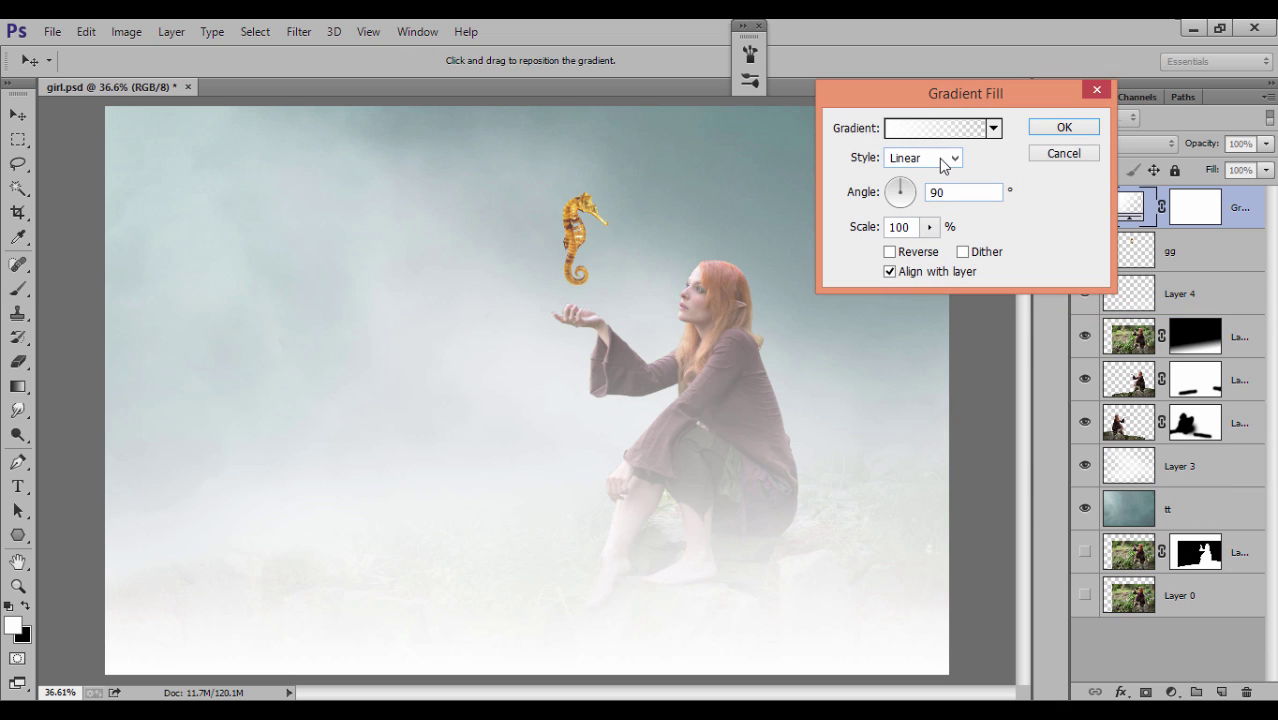
click(942, 130)
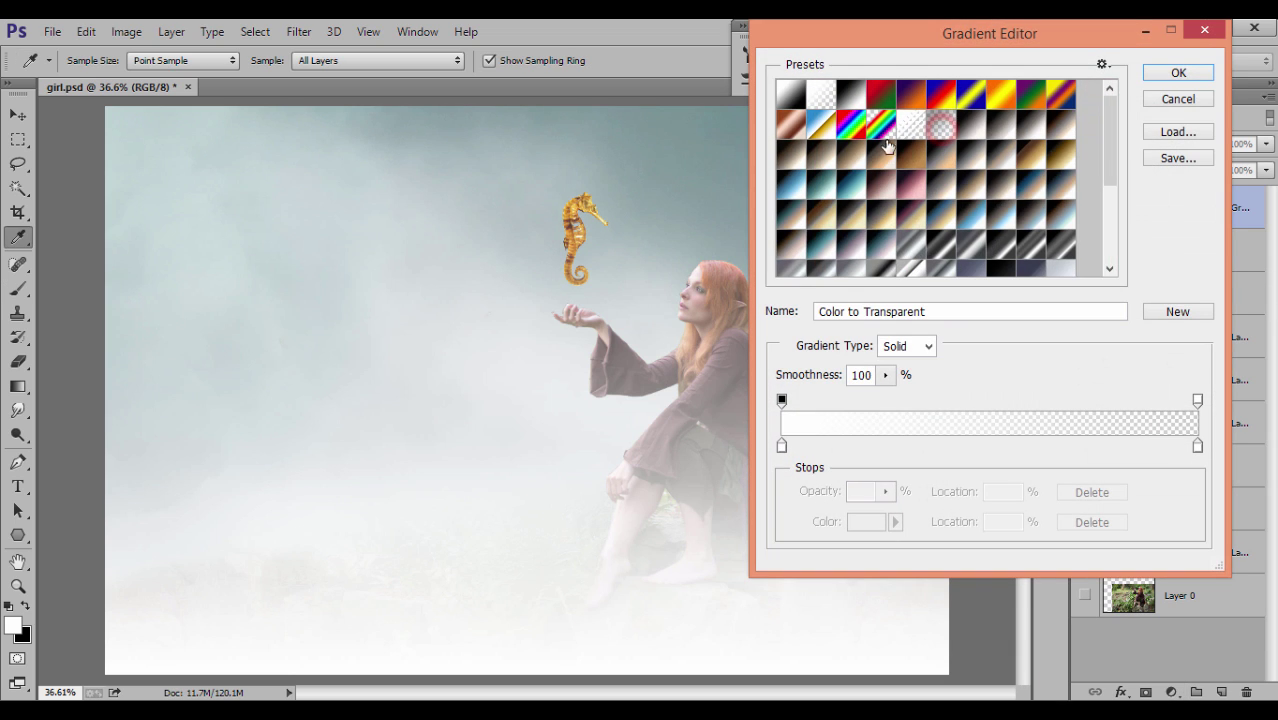
click(1172, 99)
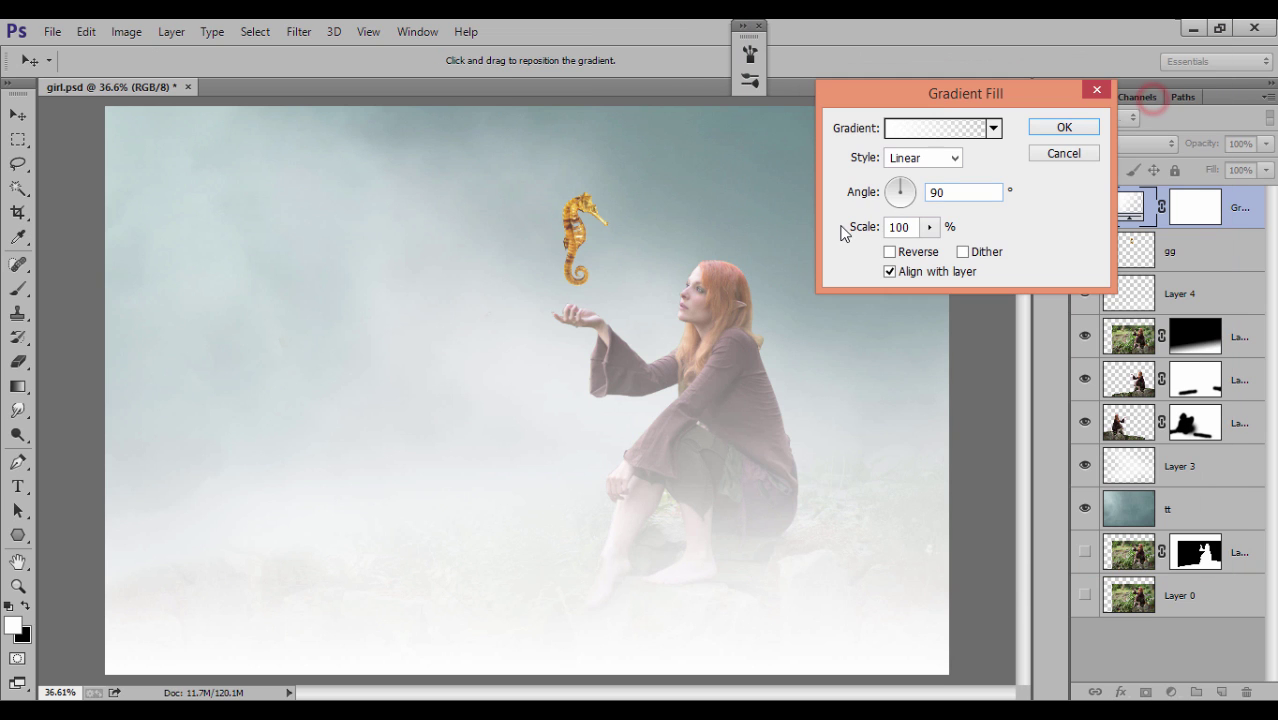
click(1047, 153)
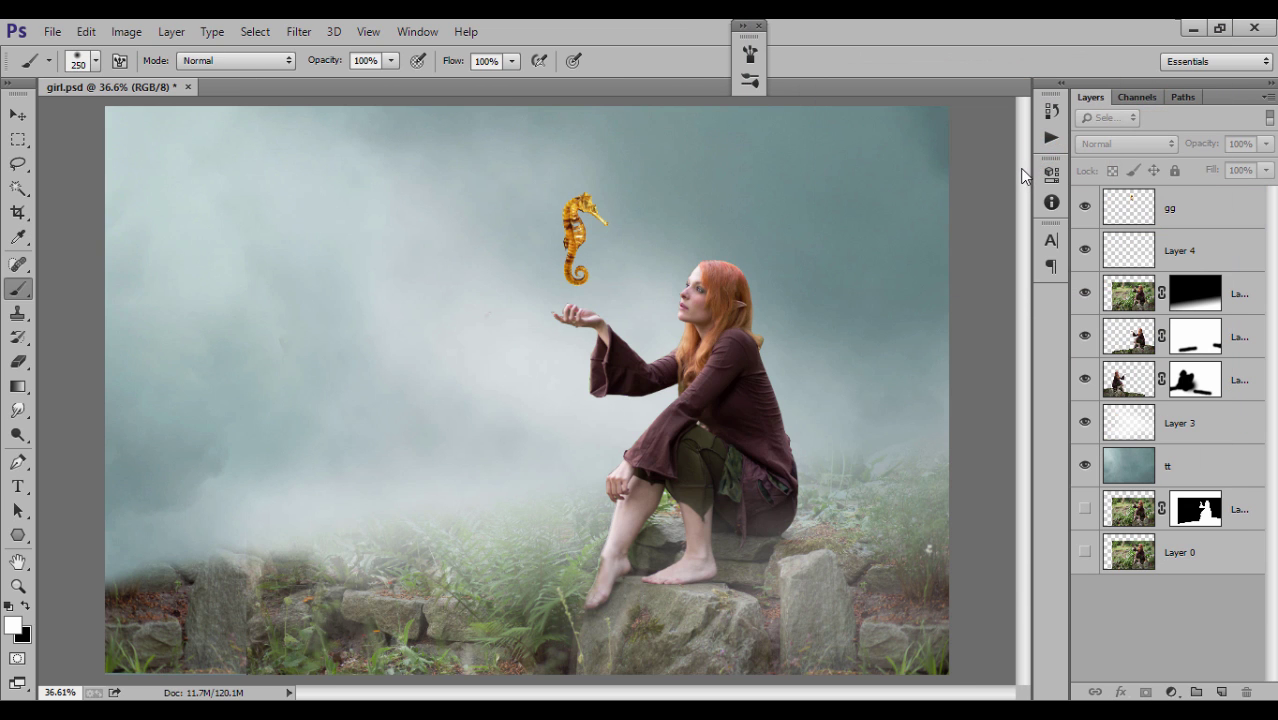
Add a black-to-transparent Gradient Fill 1 layer above gg, shifted lower to darken the foggy ground
key(x)
click(1178, 207)
click(1171, 692)
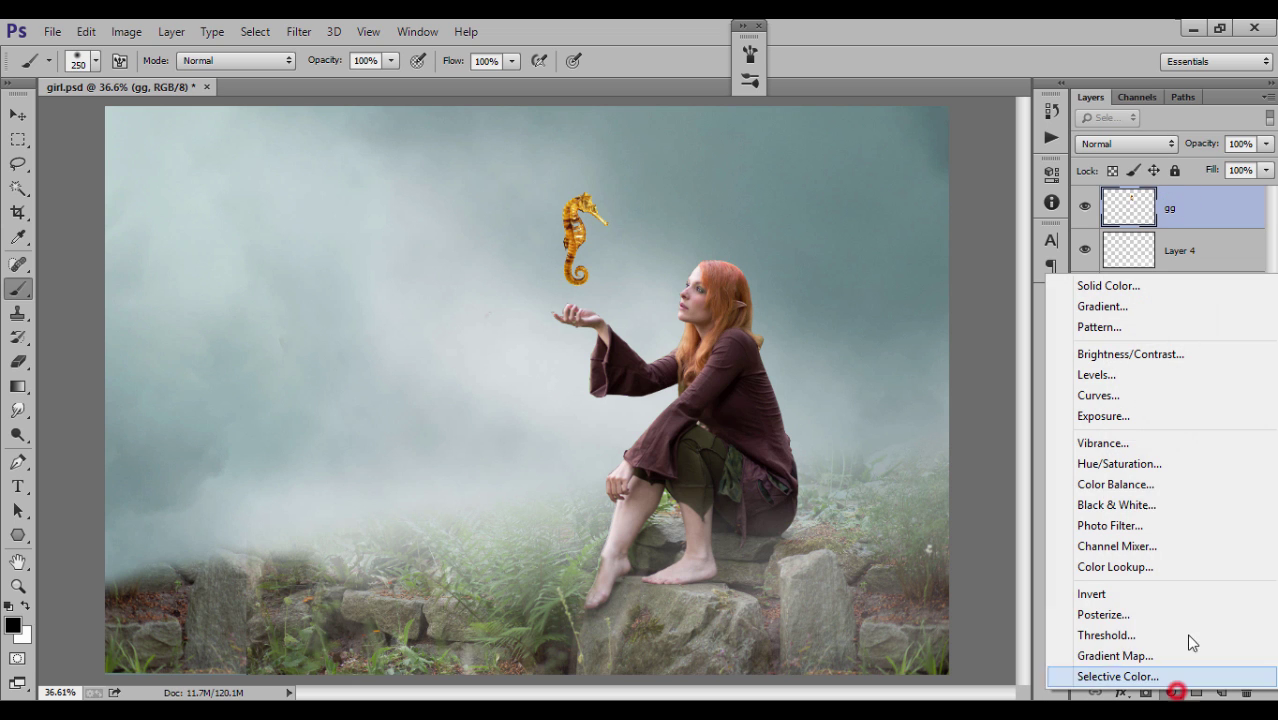
click(1140, 306)
drag(760, 415, 780, 475)
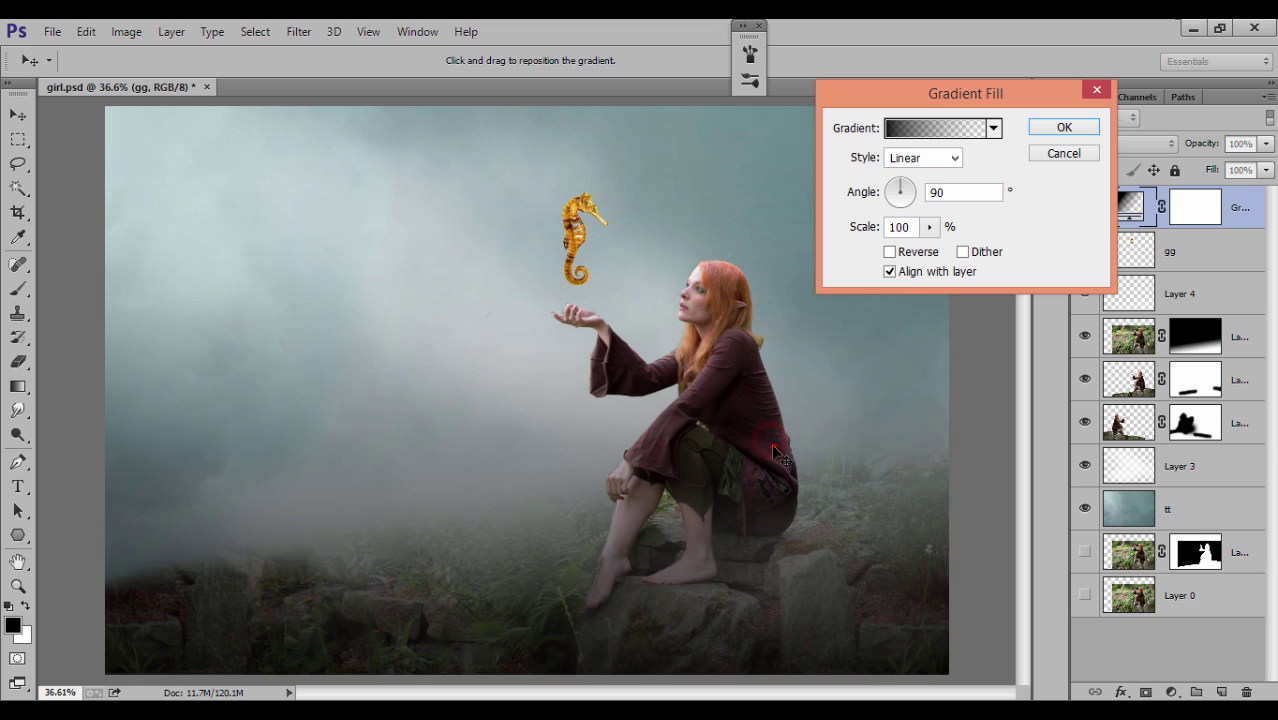
click(1049, 127)
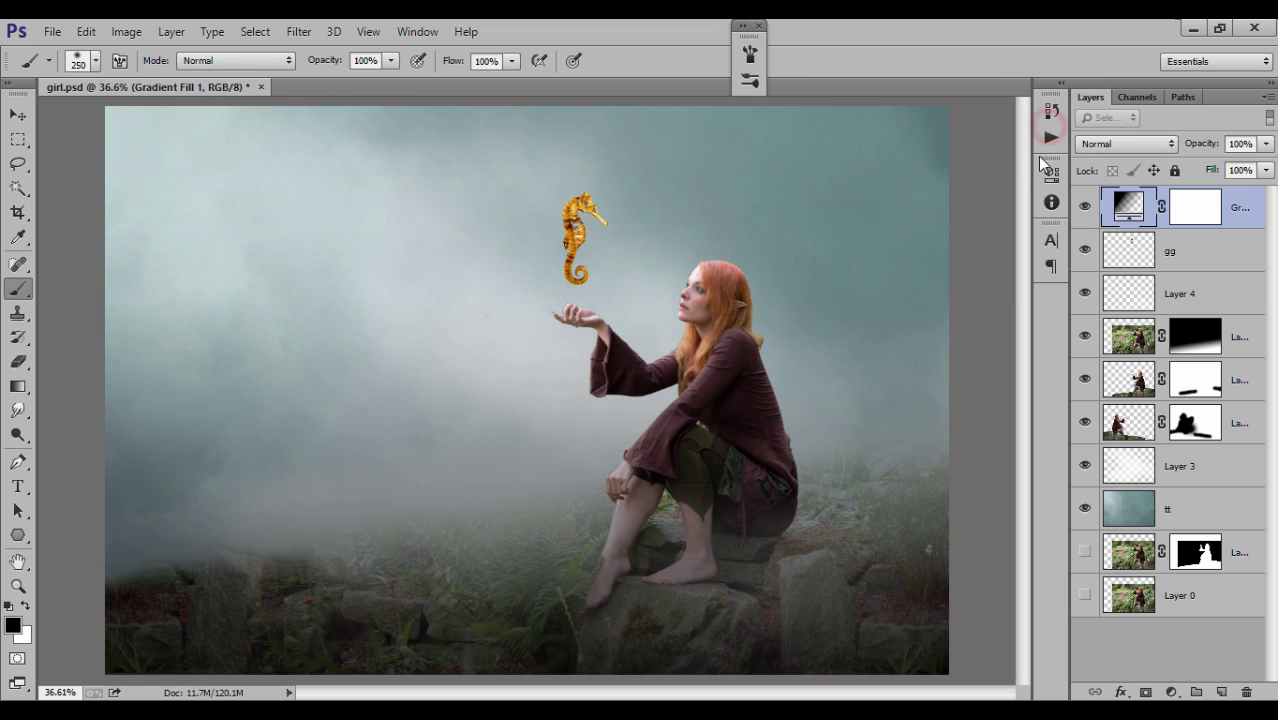
click(1084, 206)
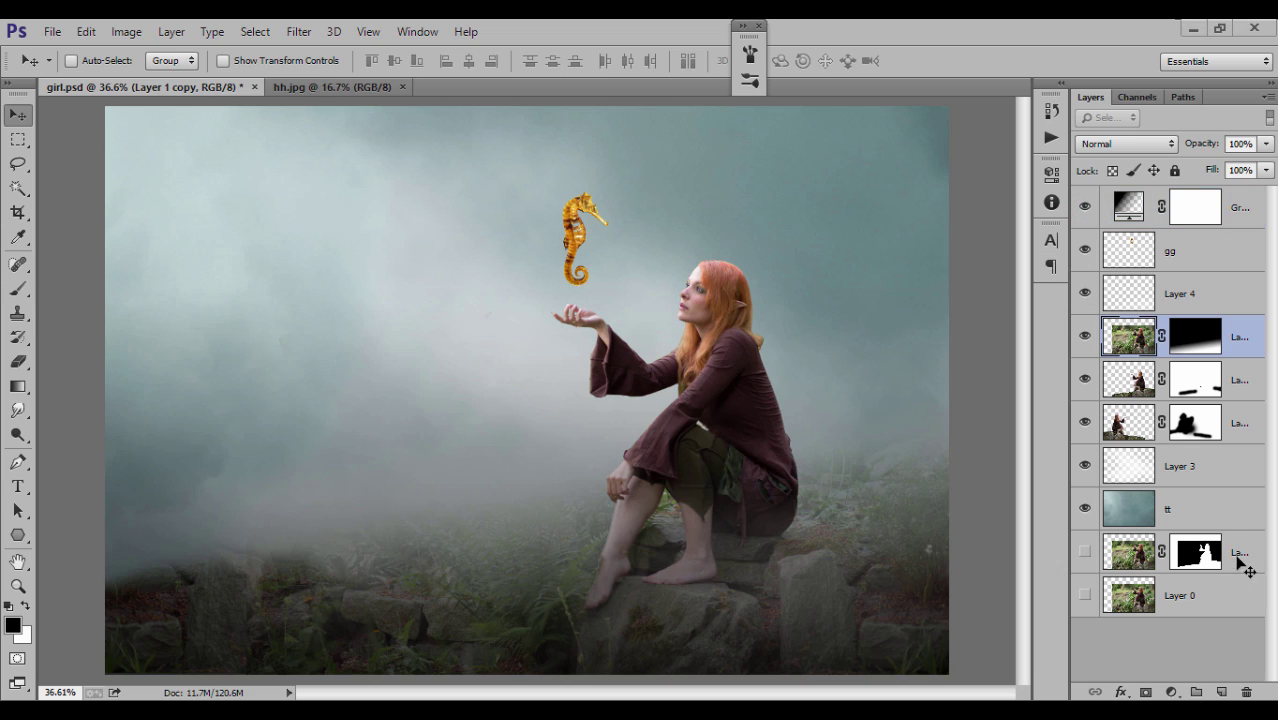
Delete the hidden original photo layers, Layer 1 and Layer 0
click(1241, 563)
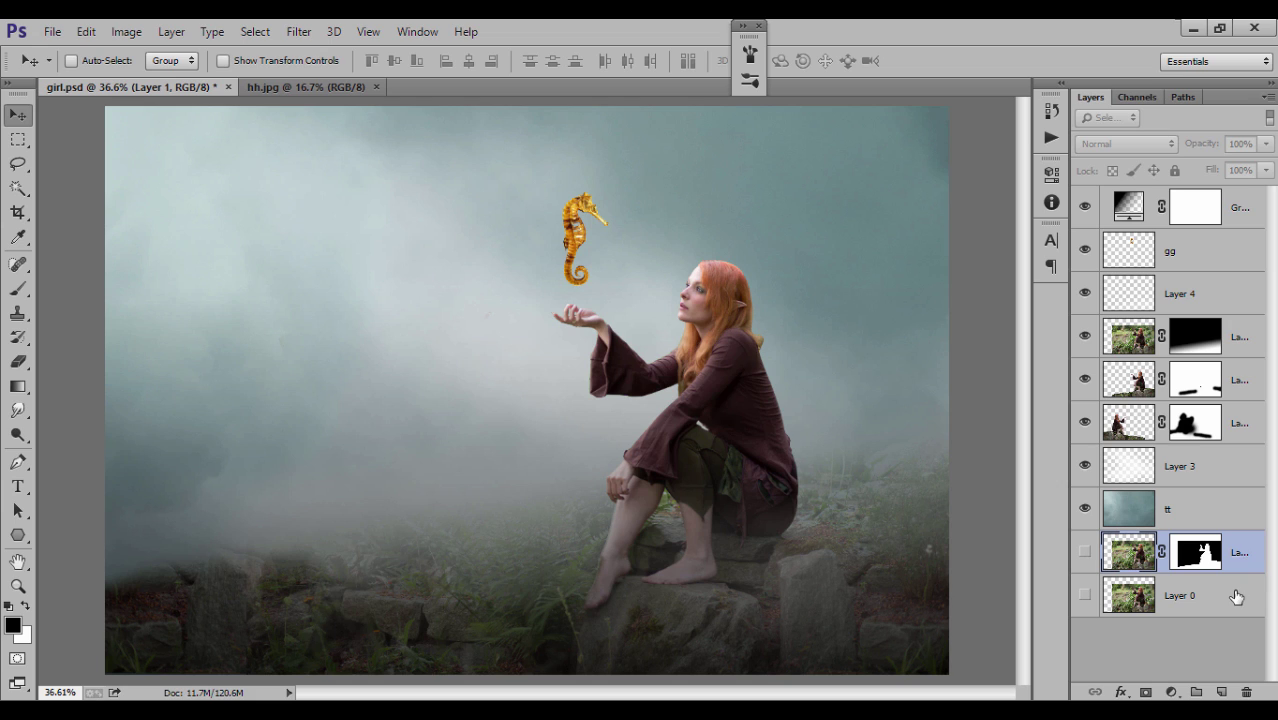
key(Delete)
key(Delete)
click(1237, 338)
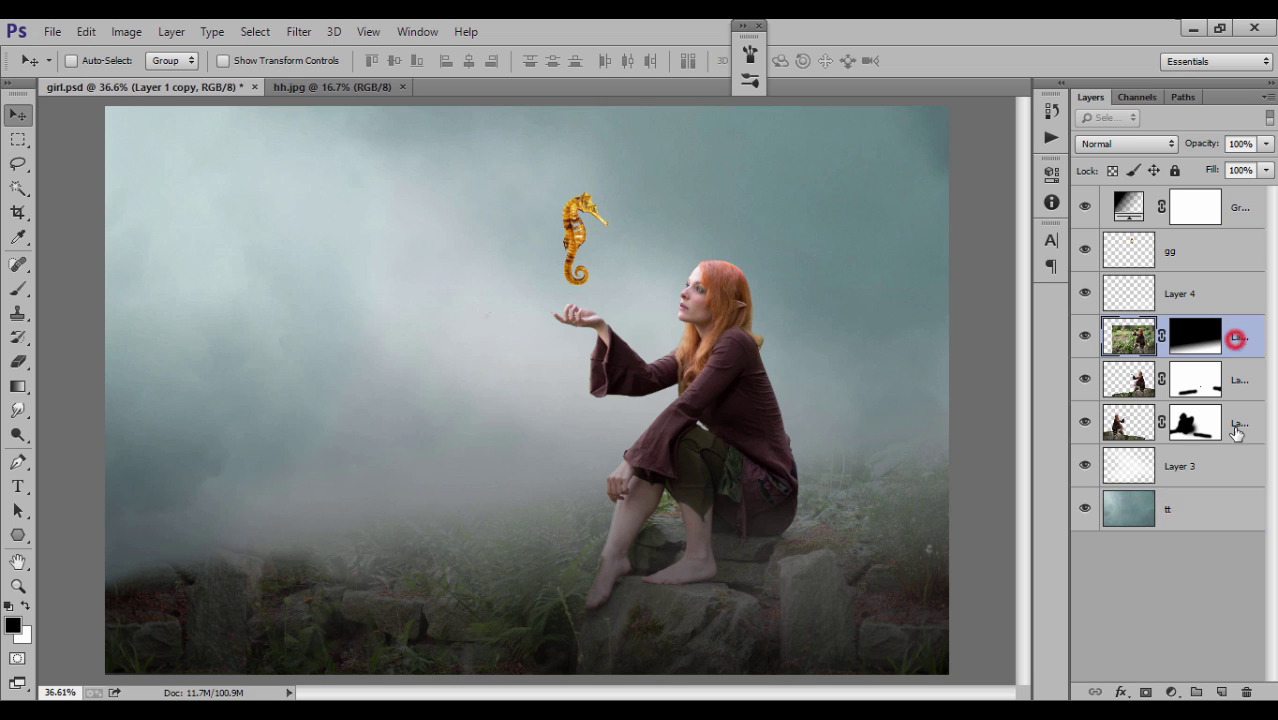
Move the three masked girl layers into a new Group 1 and collapse it
click(1197, 692)
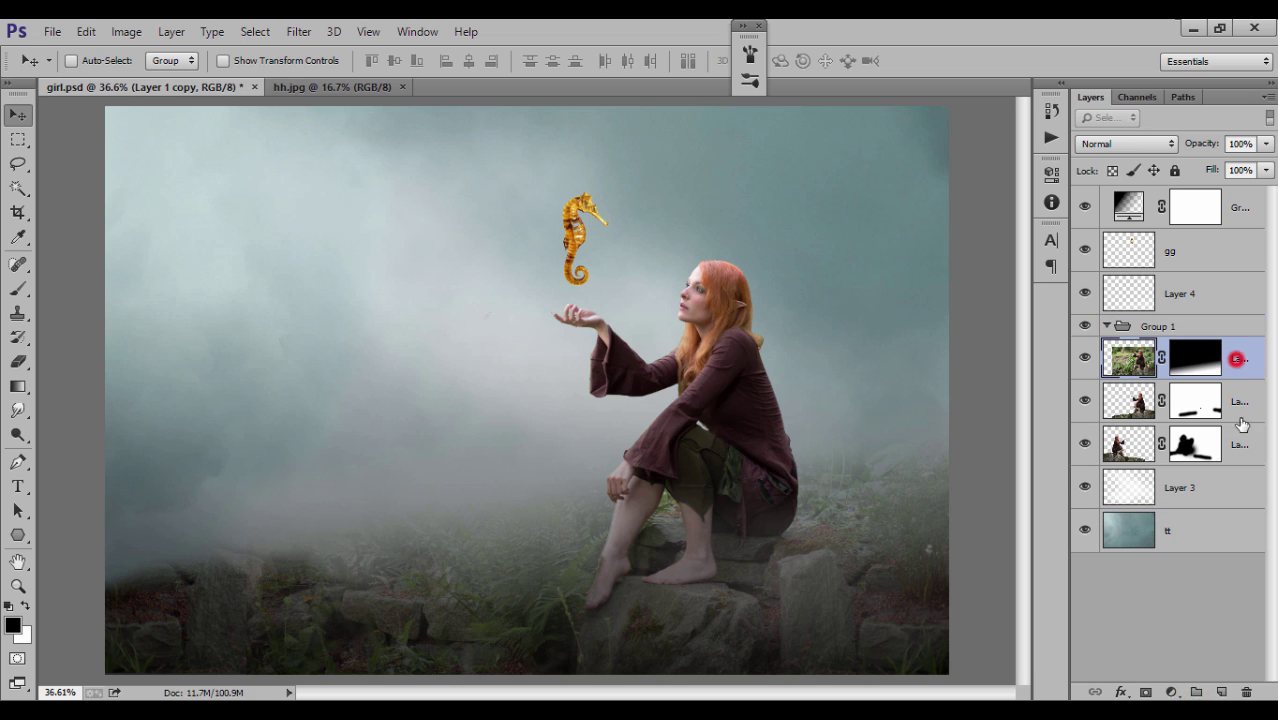
shift+click(1236, 446)
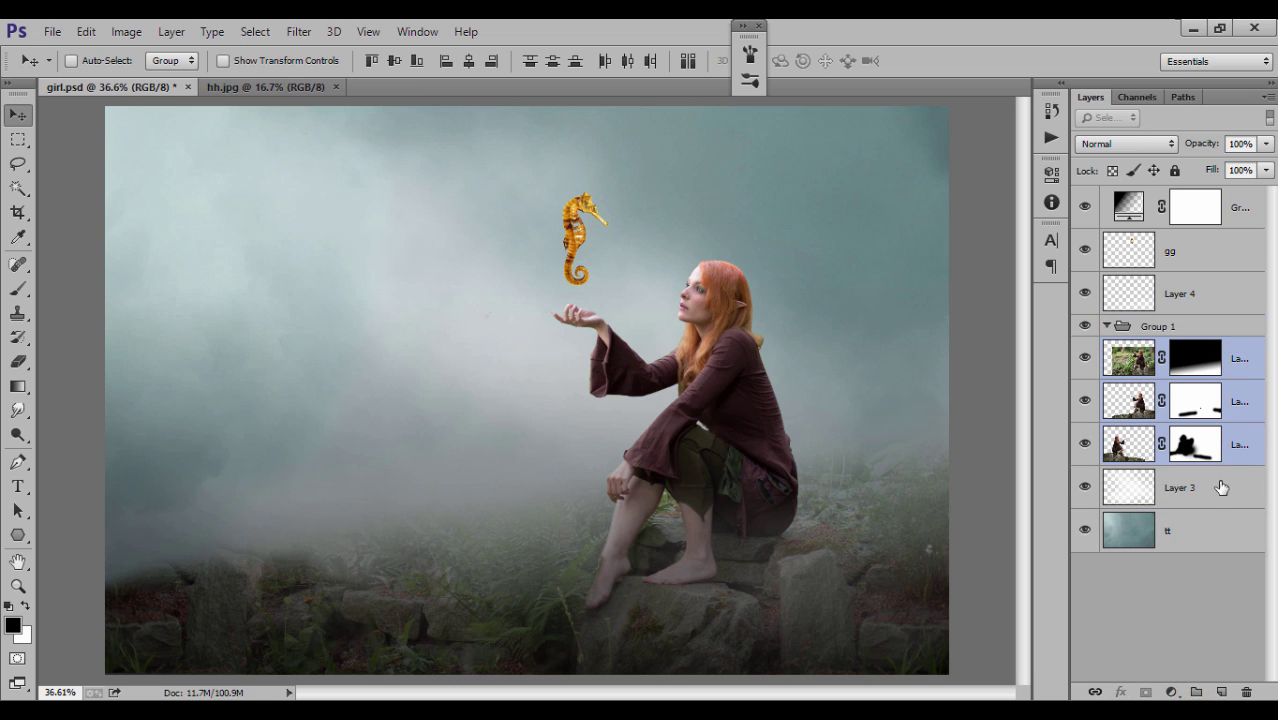
drag(1236, 352, 1232, 328)
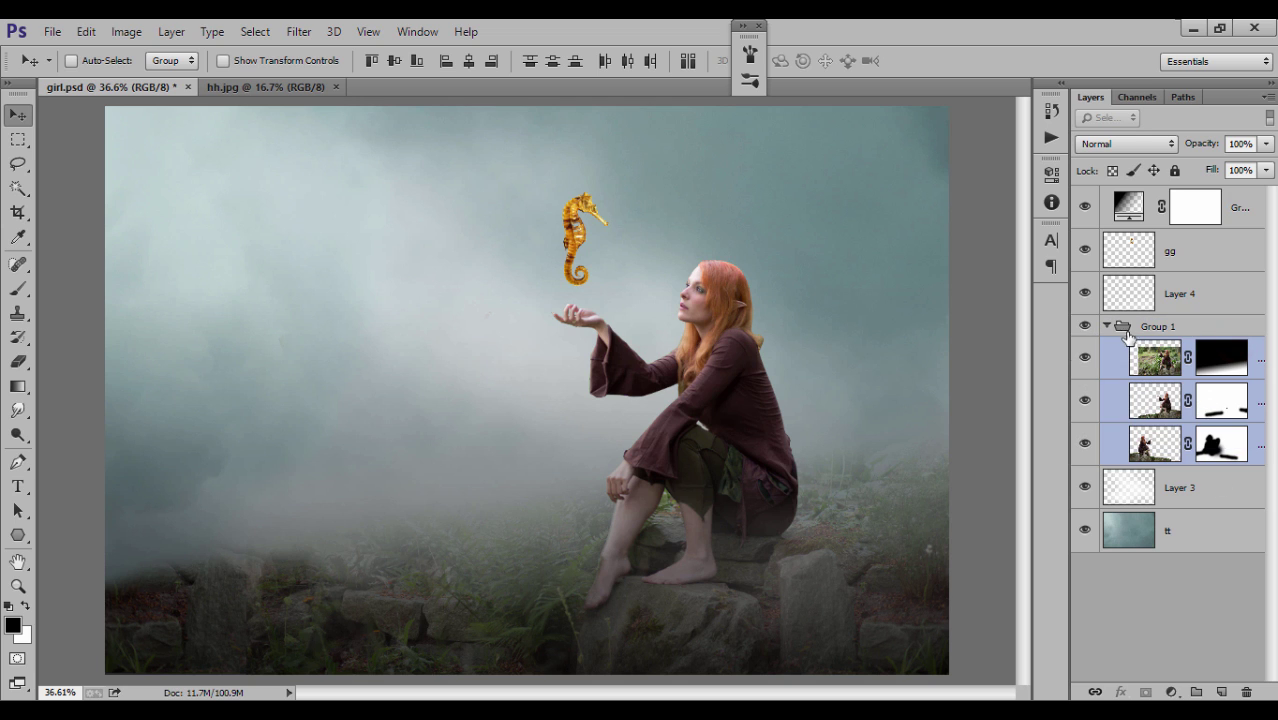
click(1107, 326)
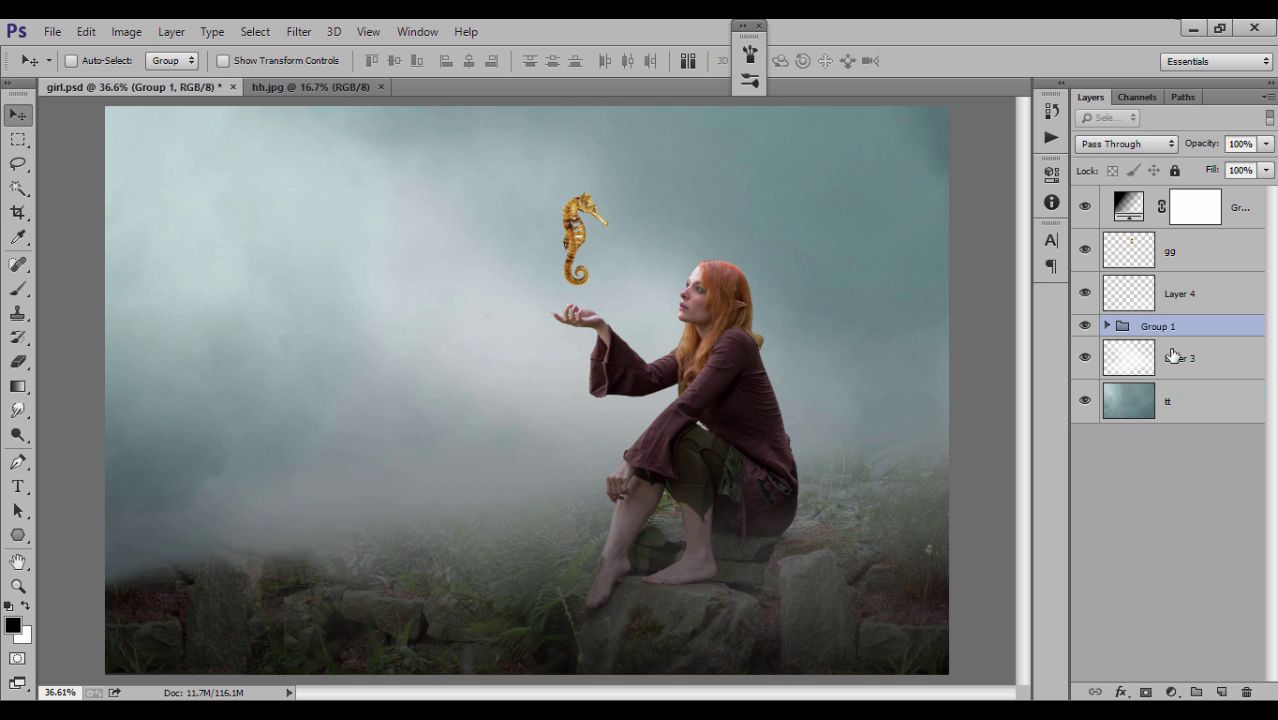
click(1171, 692)
Add a Levels adjustment above Group 1 with the midtone slider pushed right to darken
click(1121, 370)
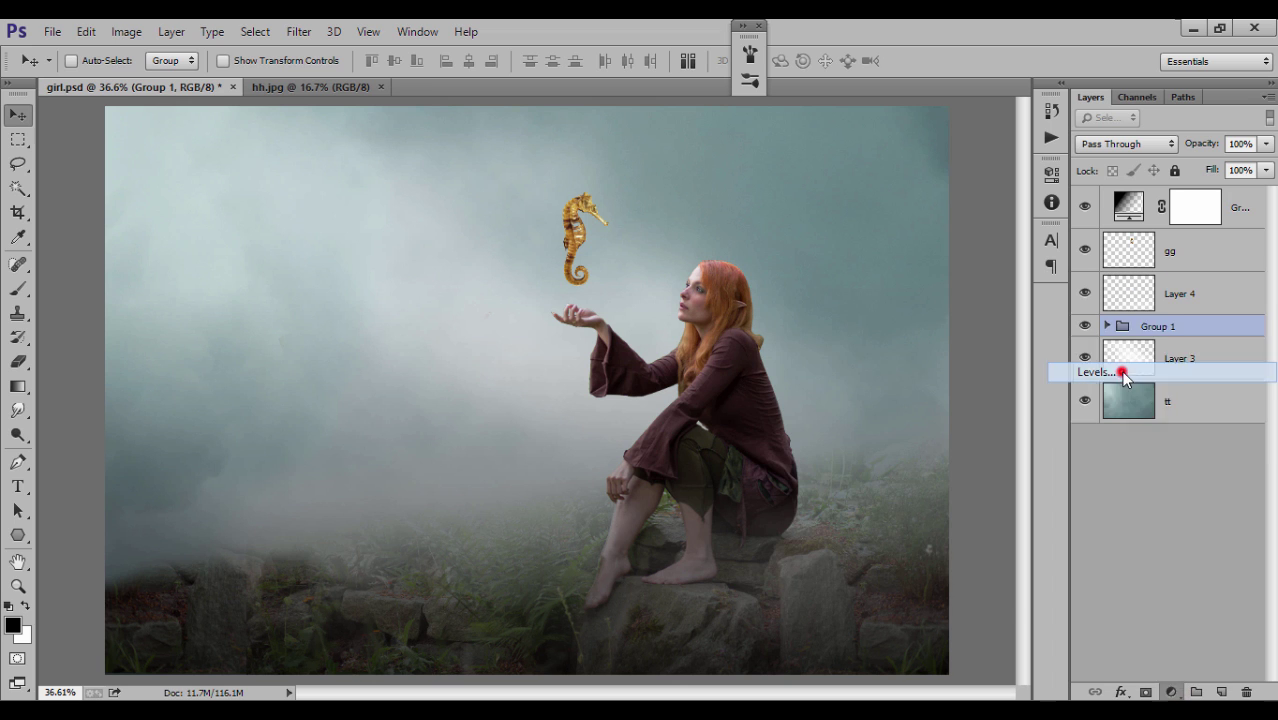
drag(903, 356, 928, 358)
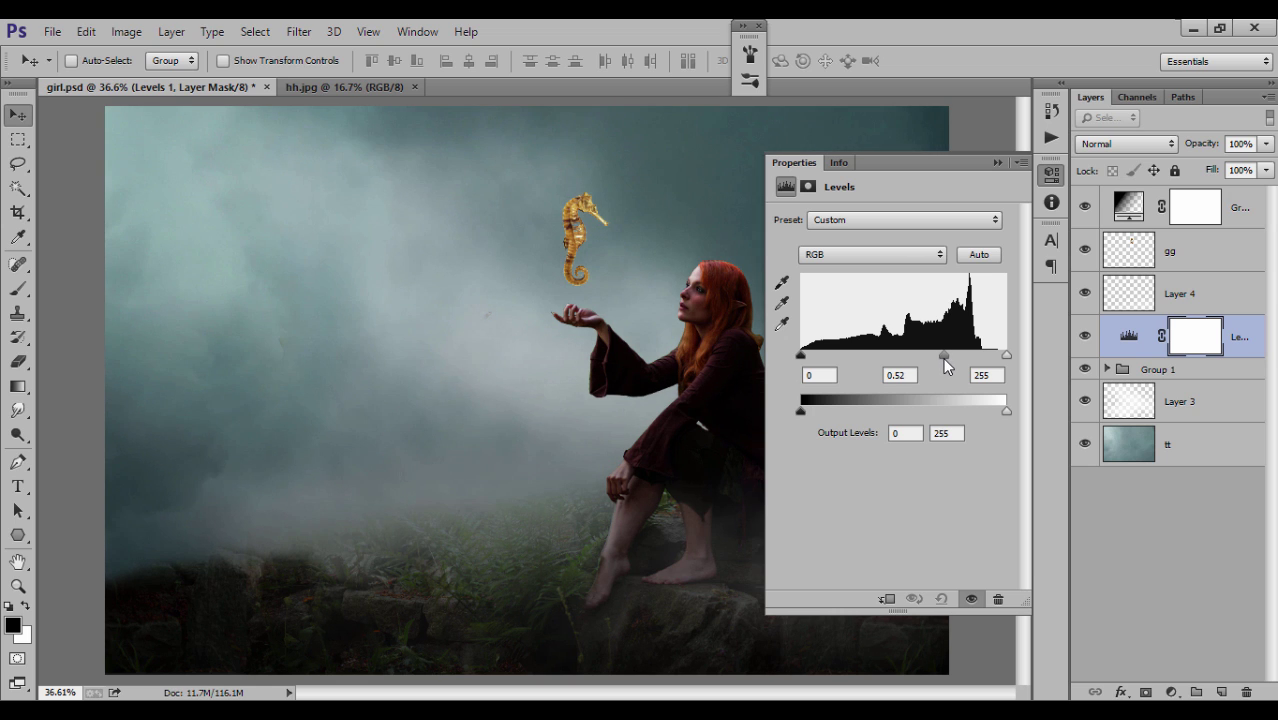
click(997, 163)
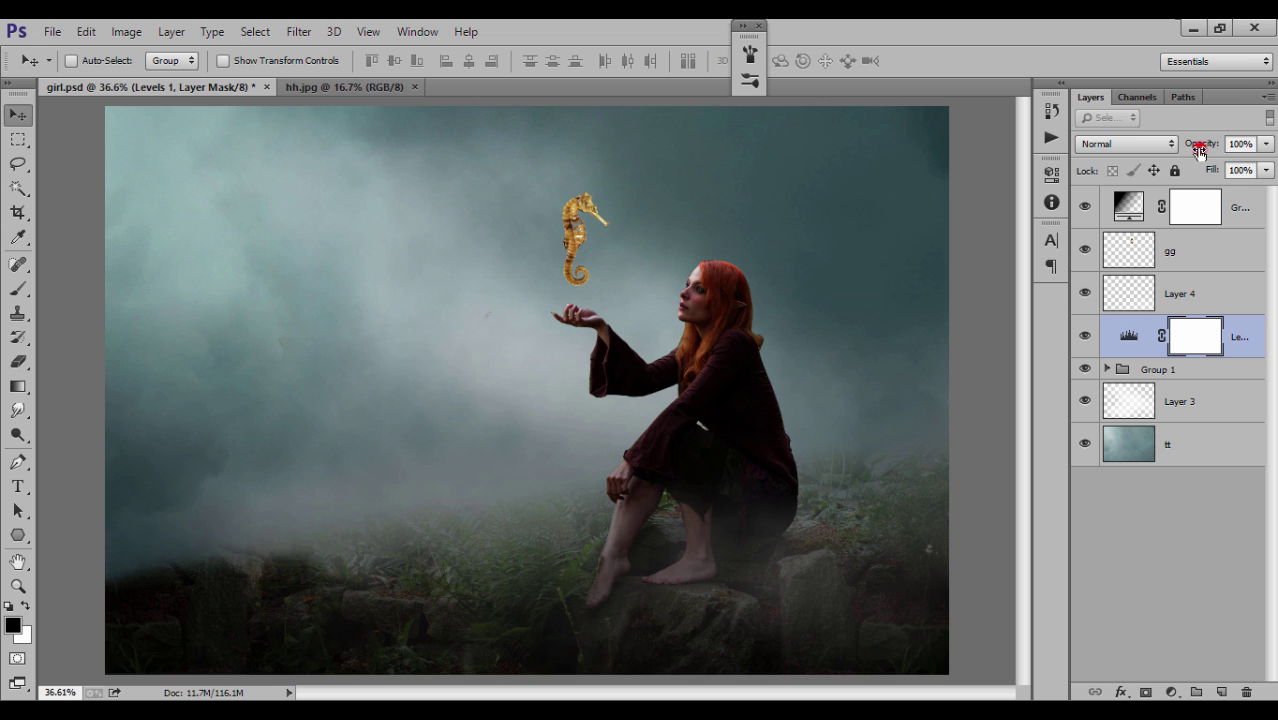
Lower Levels 1 opacity to about 54% and compare the scene with it on and off
drag(1200, 150, 1173, 155)
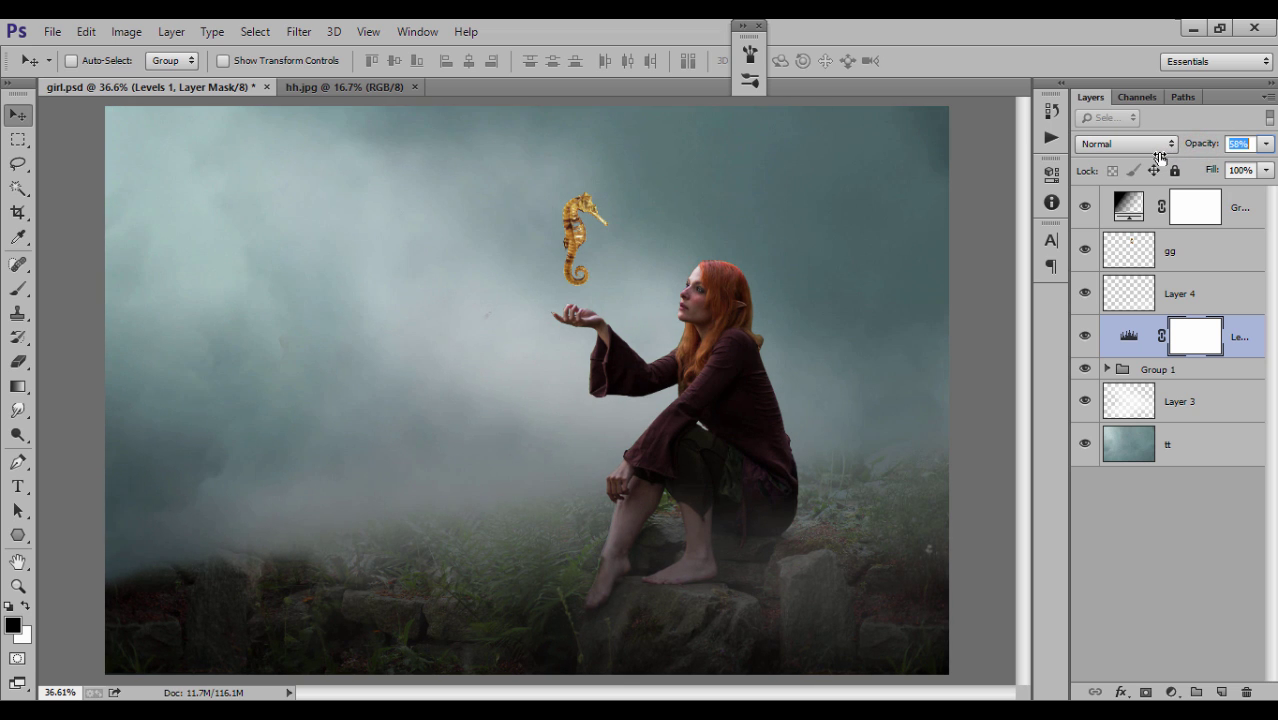
drag(1156, 160, 1143, 190)
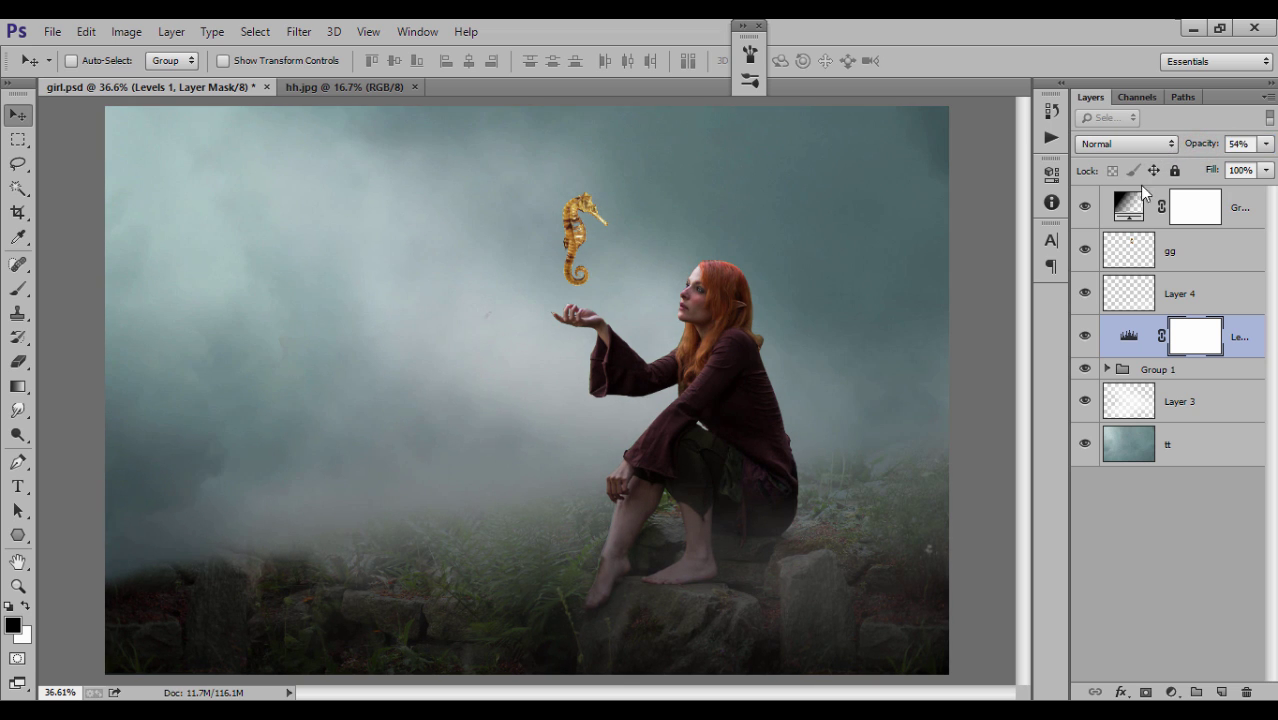
click(1085, 369)
click(1085, 369)
click(1172, 401)
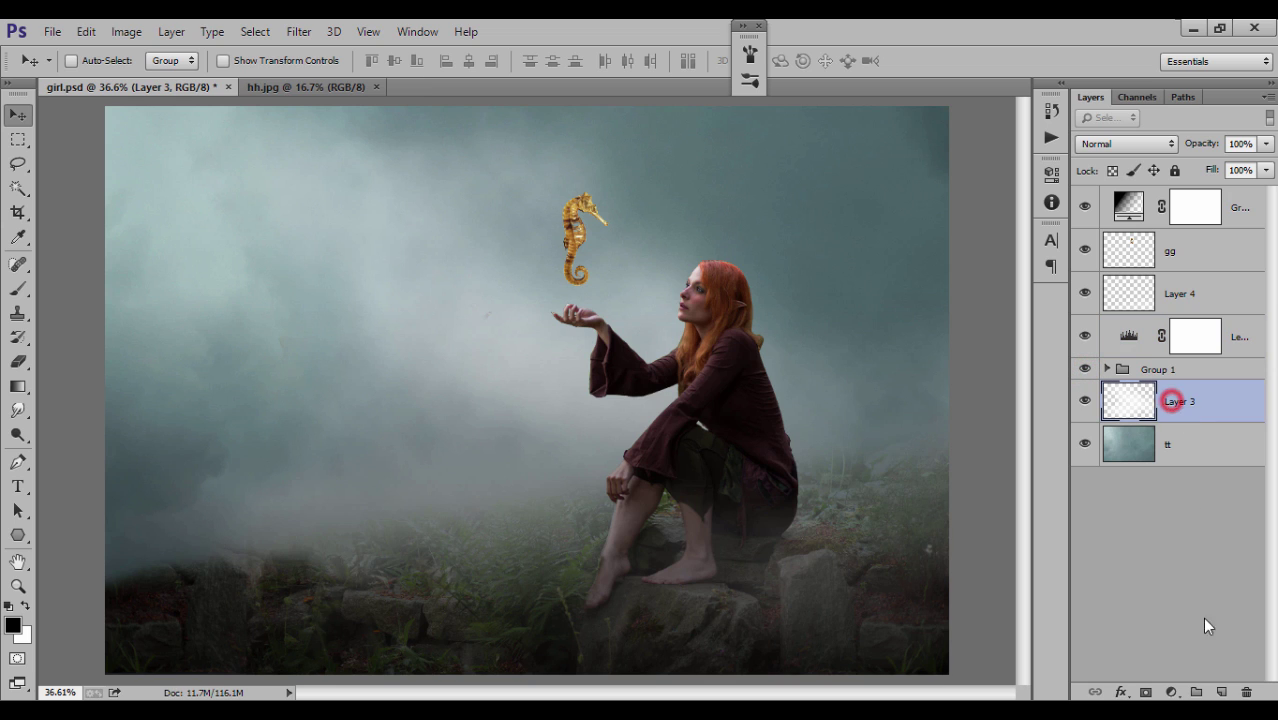
click(1085, 337)
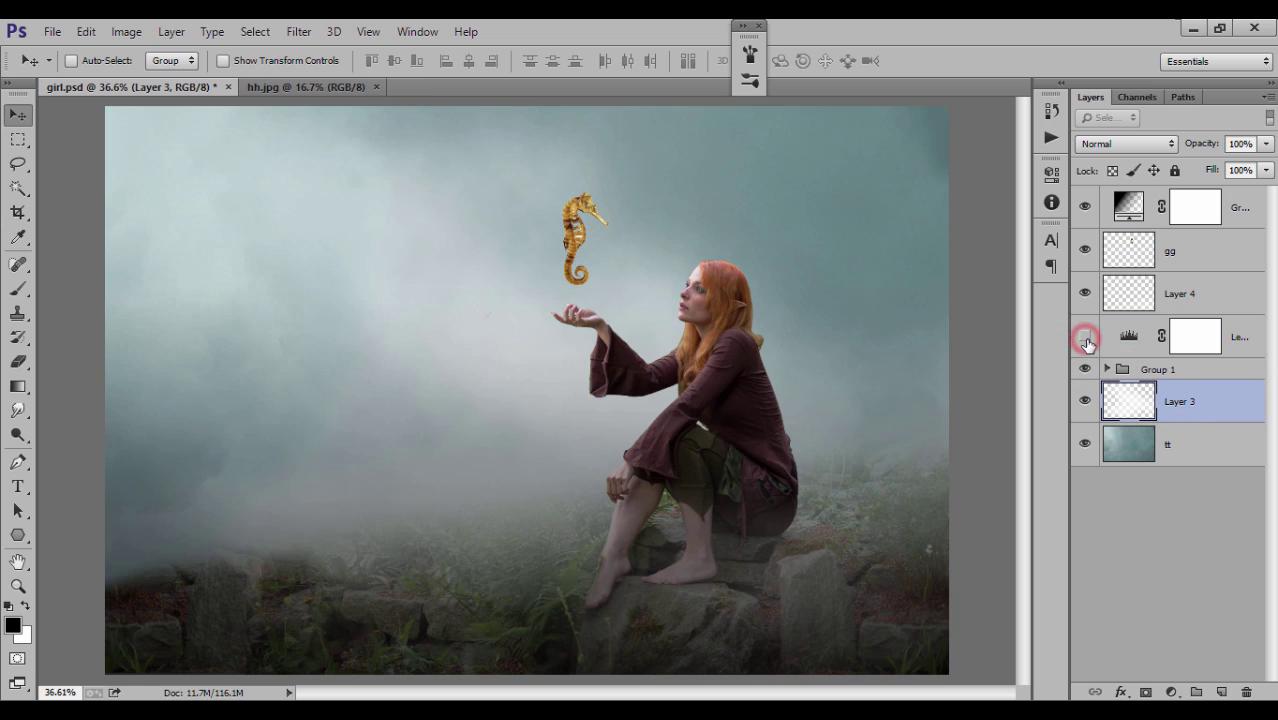
click(1085, 337)
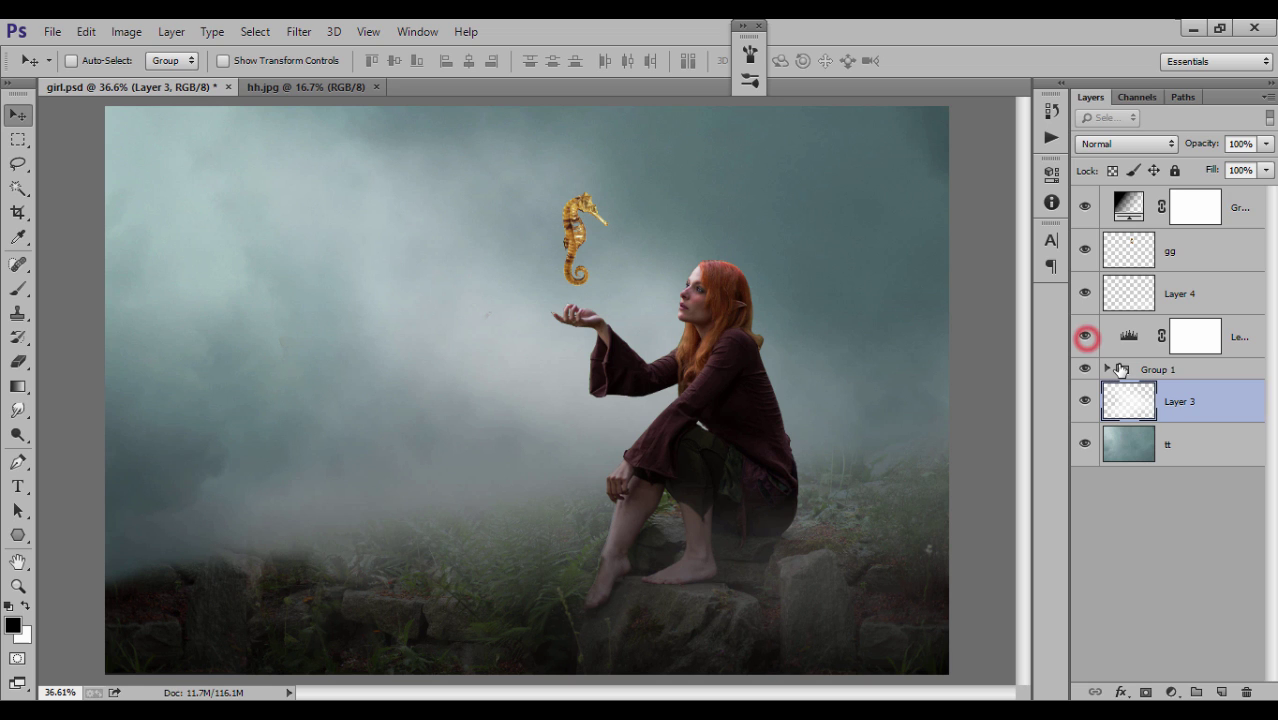
Add Levels 2 above Layer 3 with midtones 0.33 and output levels 58/225
click(1171, 692)
click(1135, 373)
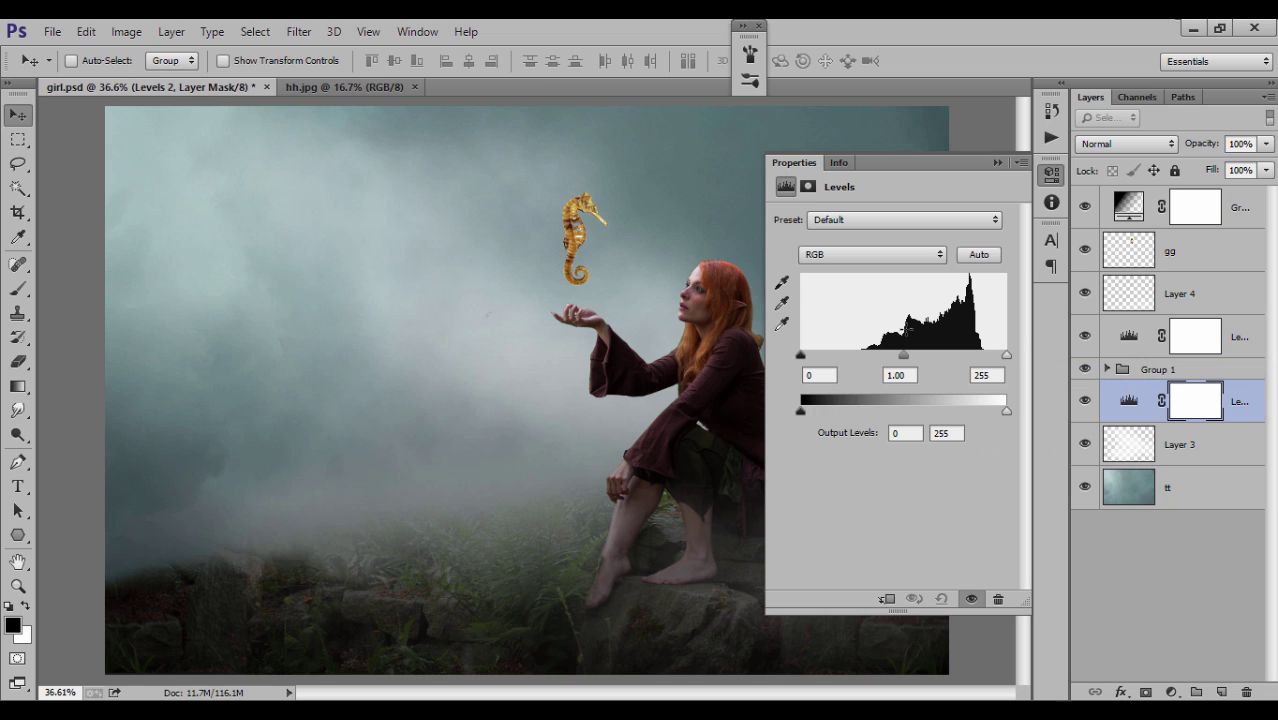
drag(903, 355, 940, 355)
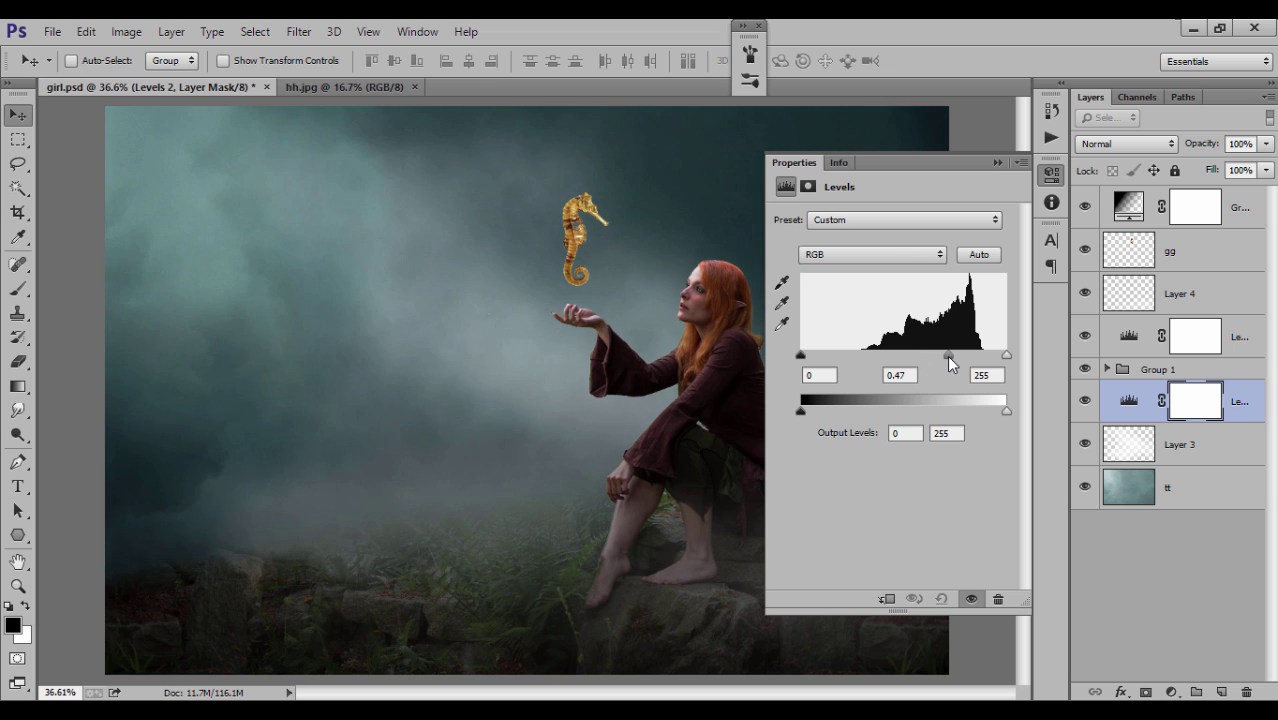
drag(802, 411, 840, 423)
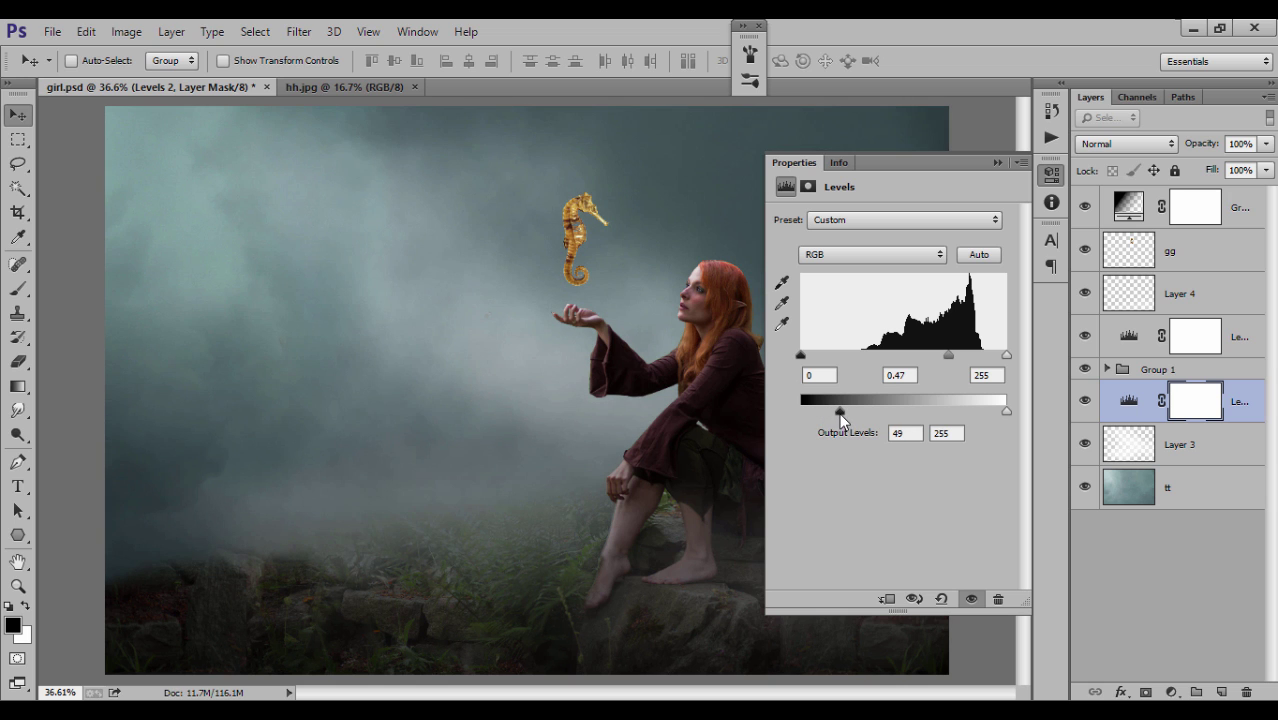
drag(950, 356, 963, 356)
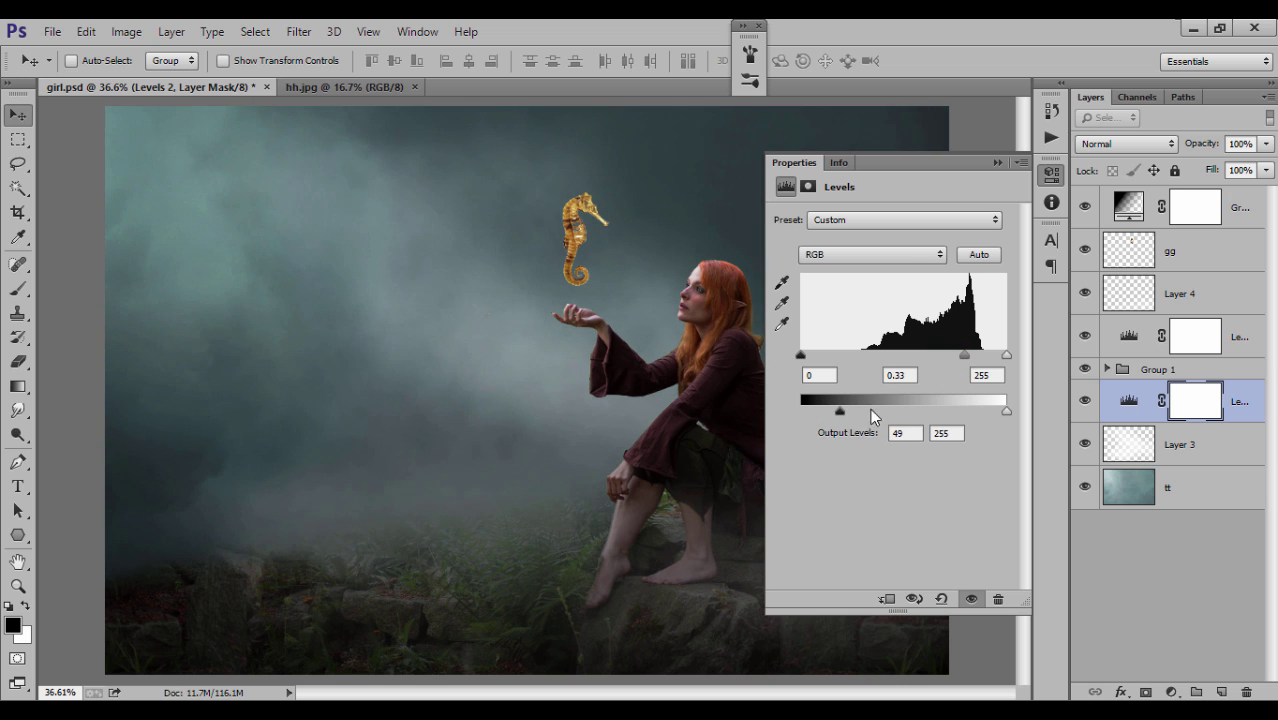
drag(842, 418, 848, 414)
drag(1005, 409, 996, 414)
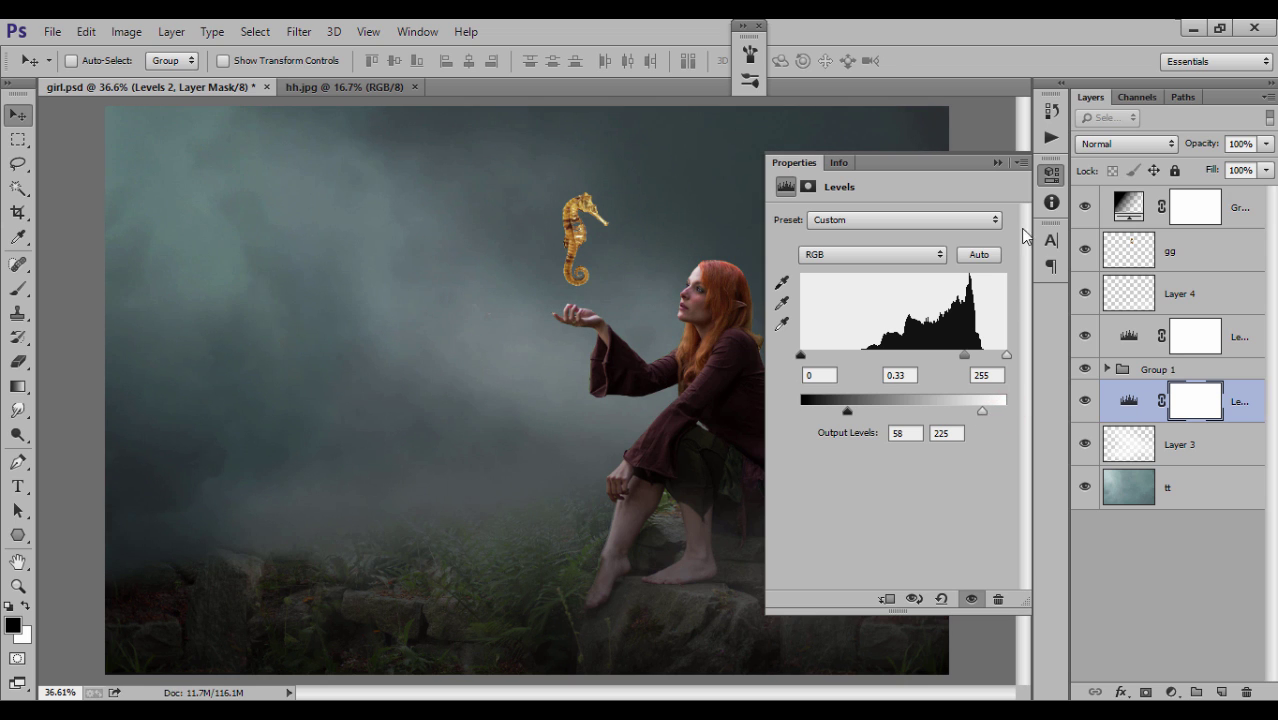
click(997, 163)
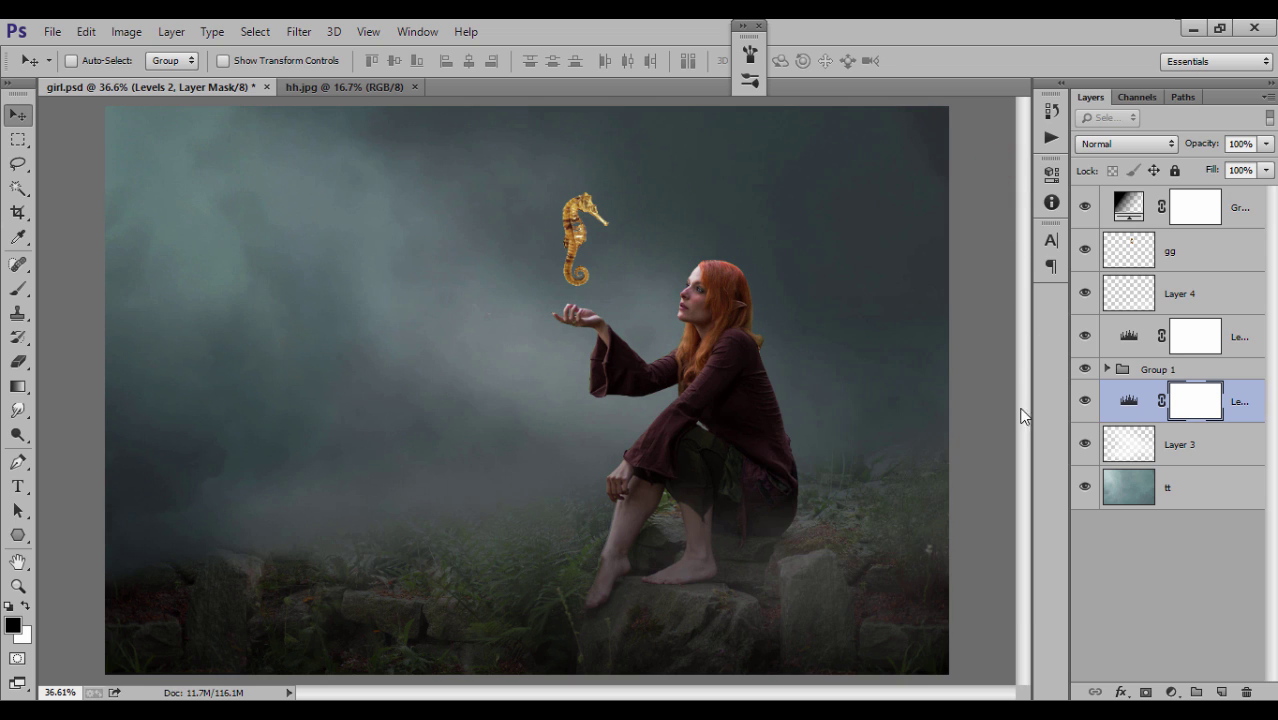
Set Levels 2 opacity to about 72% and compare the image with and without it
click(1153, 452)
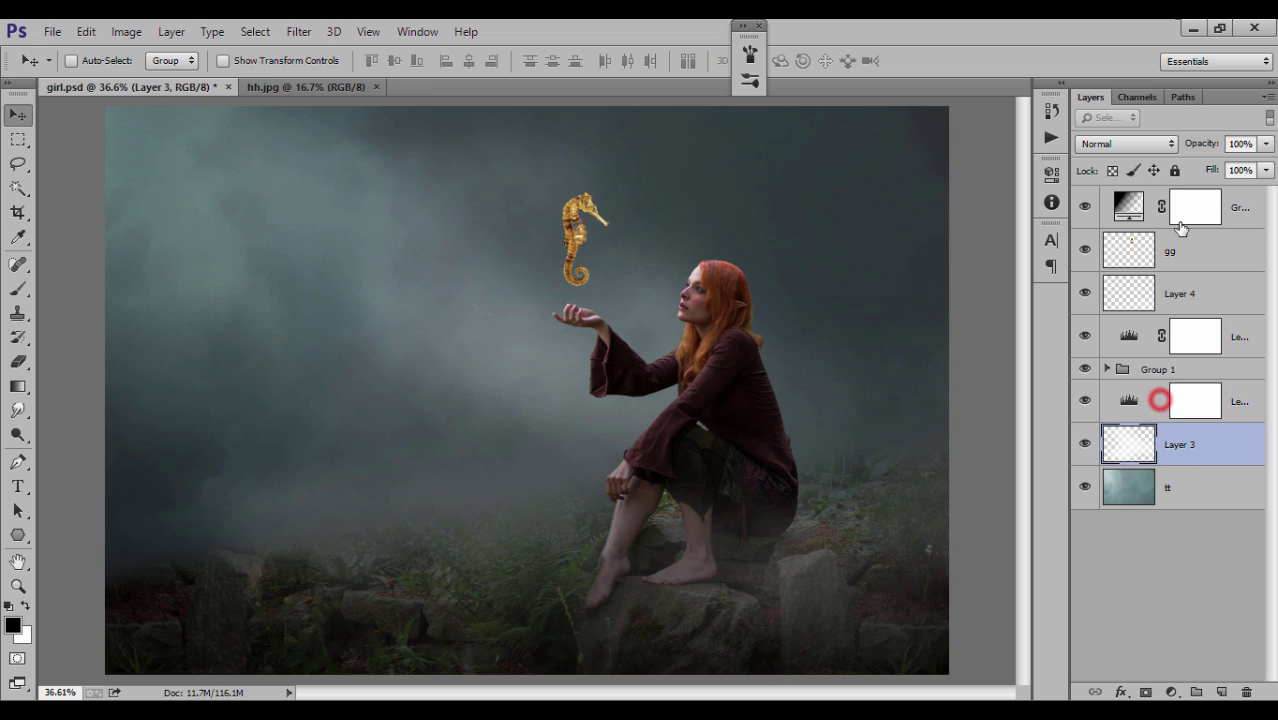
click(1230, 399)
drag(1198, 143, 1172, 147)
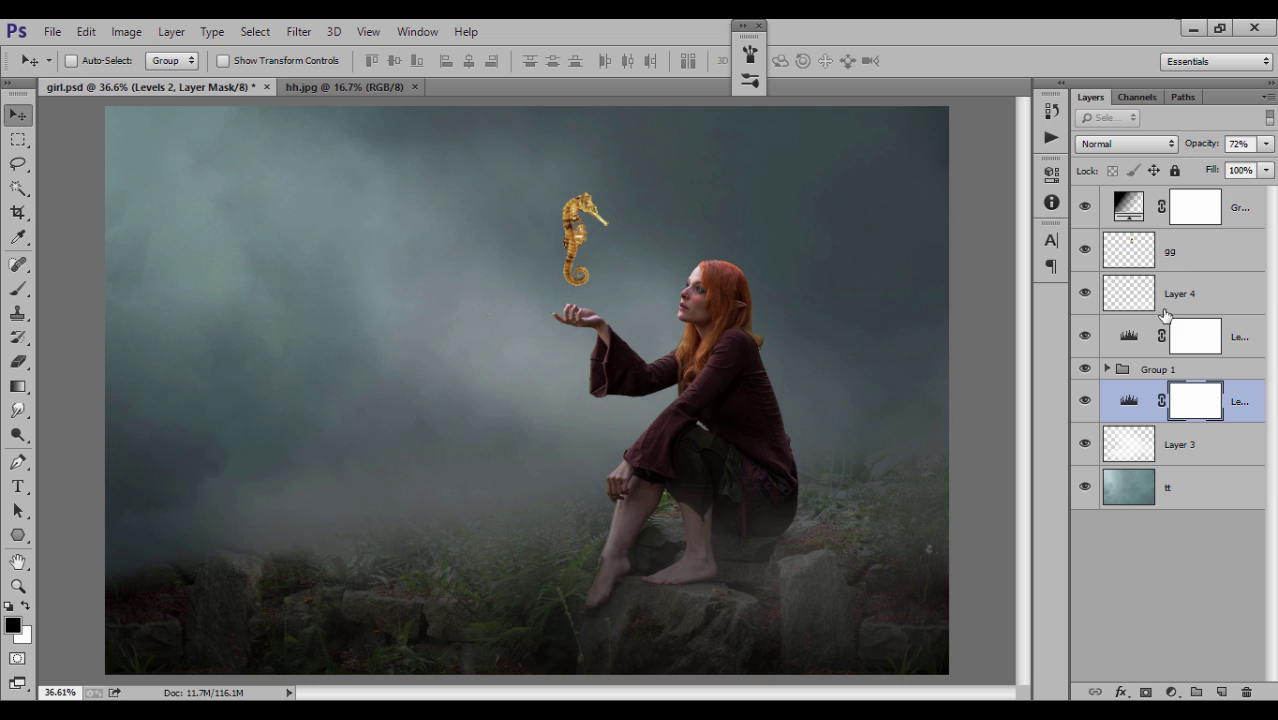
click(1086, 337)
click(1238, 342)
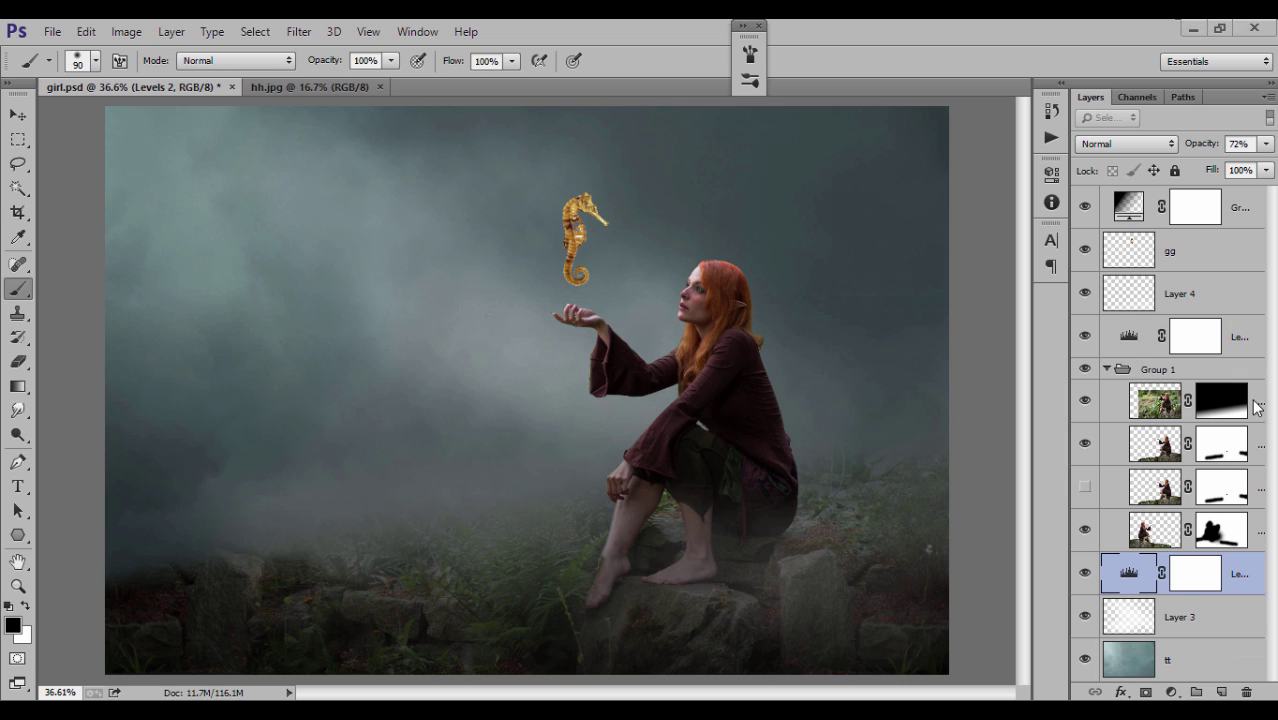
Add a Curves adjustment clipped to Layer 2 copy 2, raising the RGB curve to brighten her
click(1257, 448)
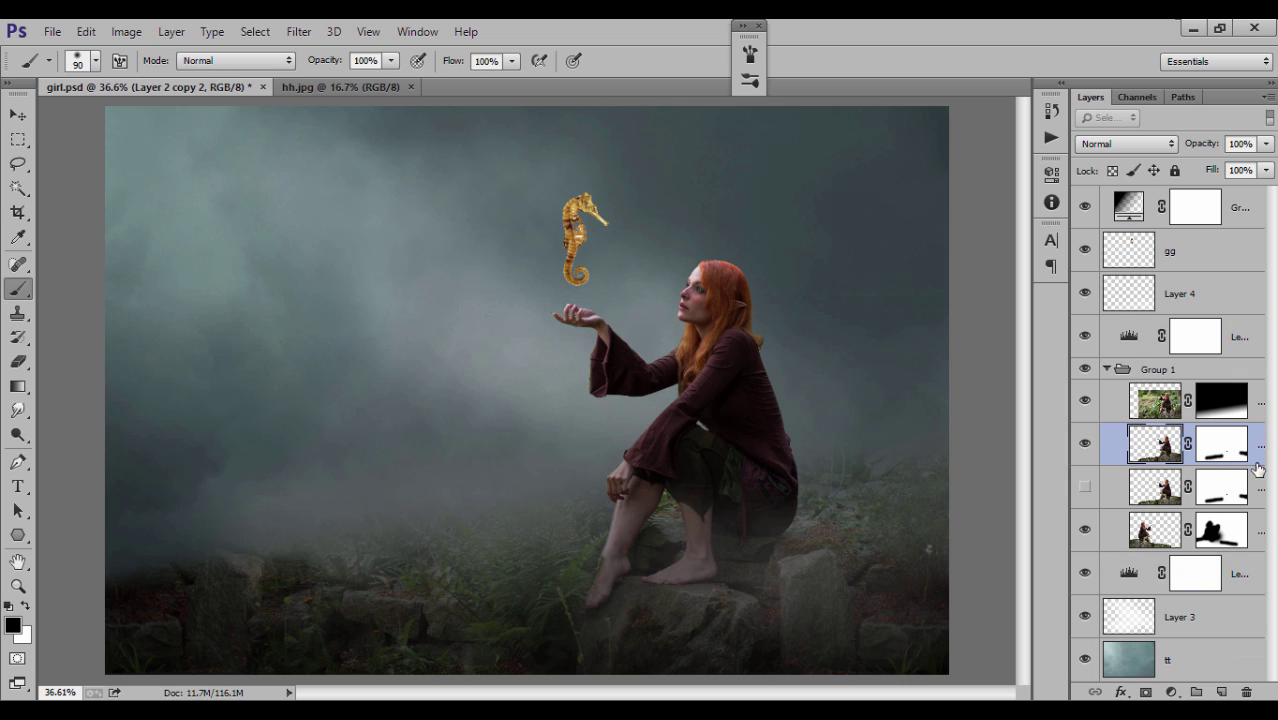
click(1171, 691)
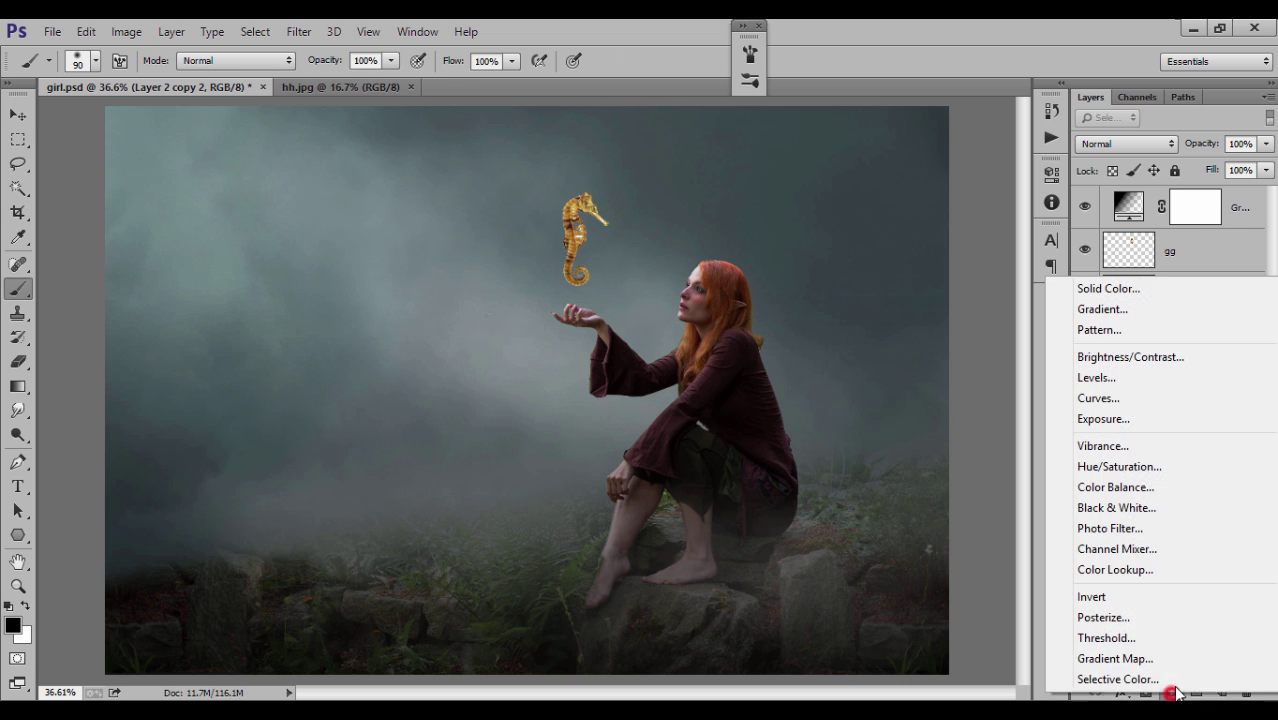
click(1143, 400)
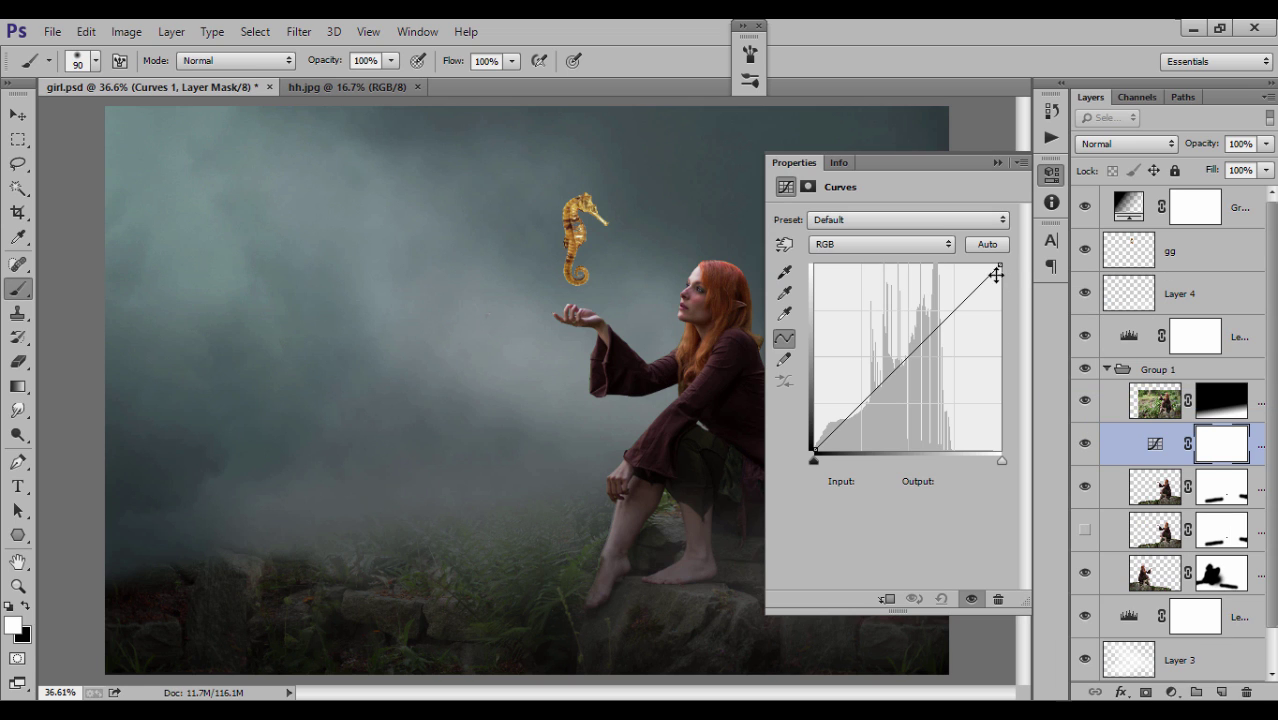
mouse_move(1000, 265)
mouse_down()
mouse_move(940, 265)
mouse_move(936, 277)
mouse_up()
alt+click(1210, 422)
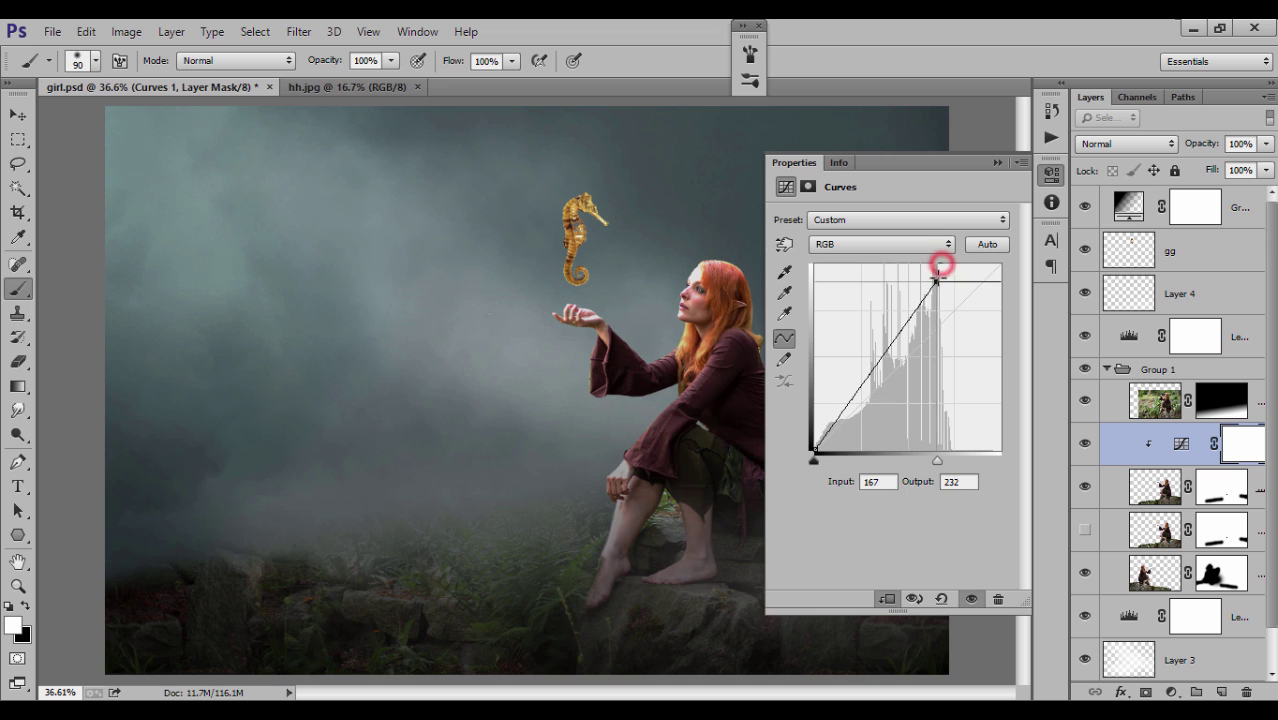
mouse_move(900, 328)
mouse_down()
mouse_move(900, 309)
mouse_move(862, 350)
mouse_up()
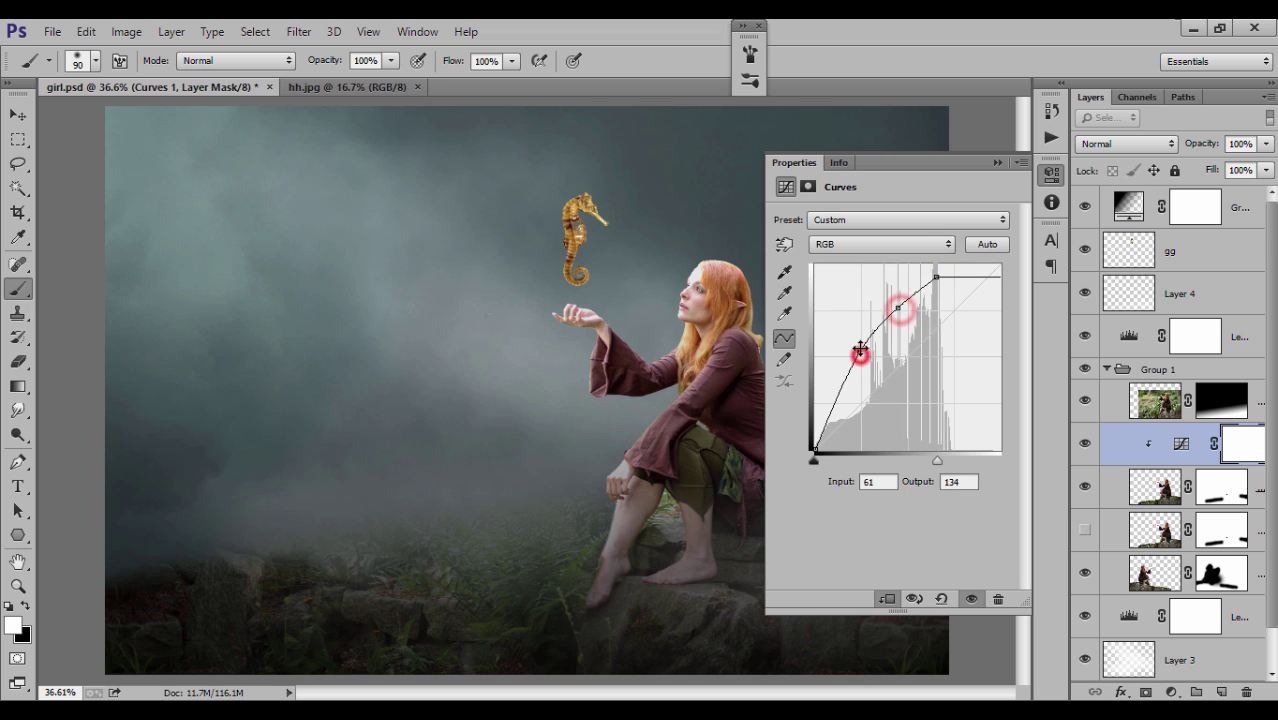
Lift the Blue channel curve's highlights and midtones
click(882, 244)
click(876, 310)
click(998, 266)
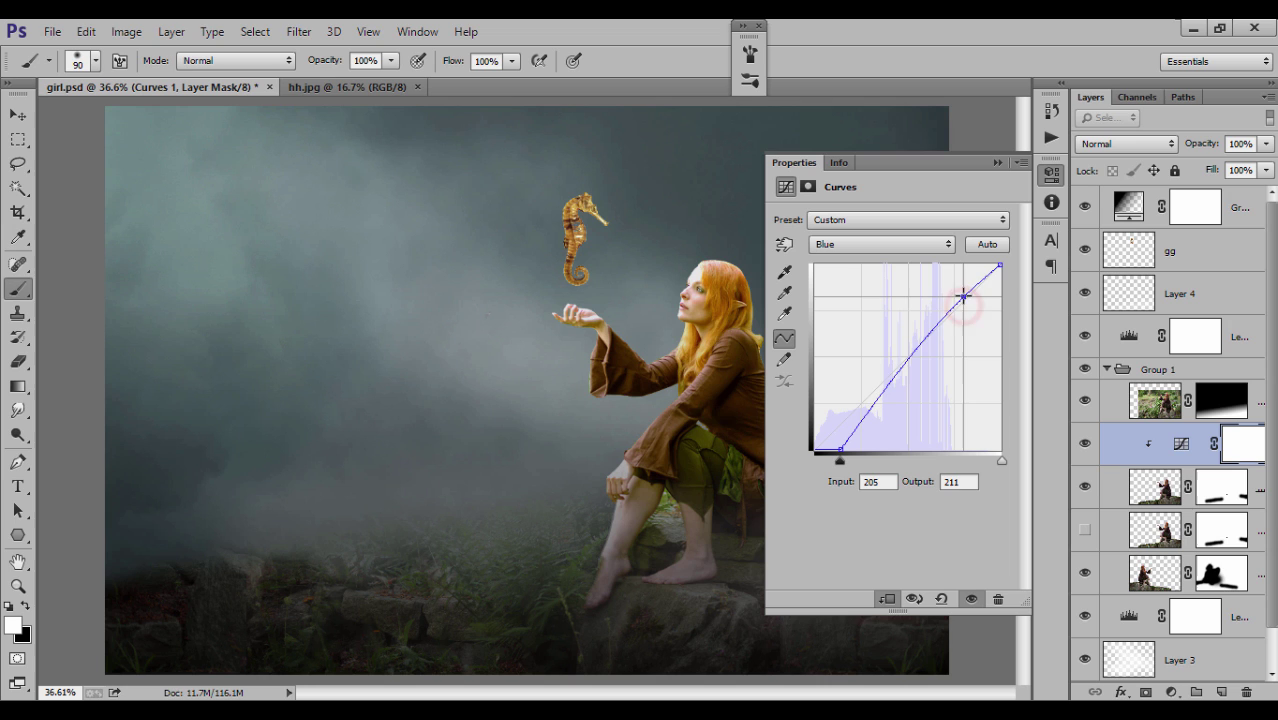
drag(965, 294, 958, 293)
drag(896, 360, 893, 351)
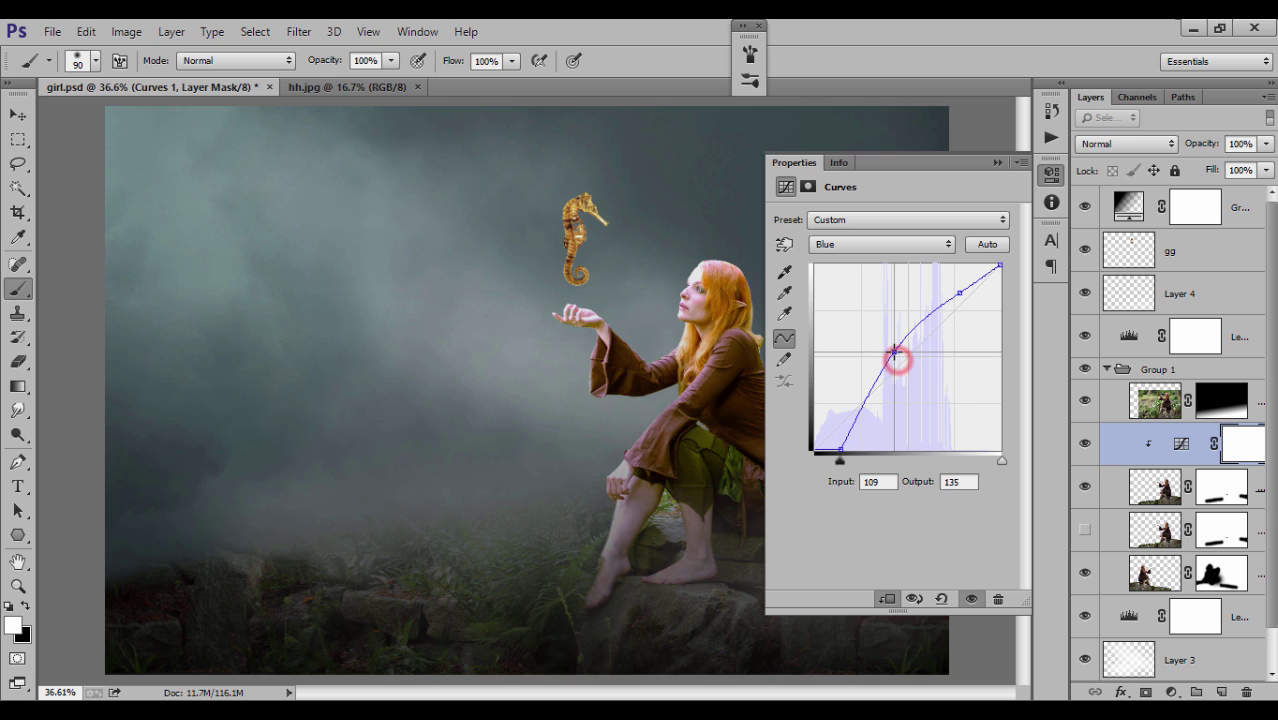
click(996, 163)
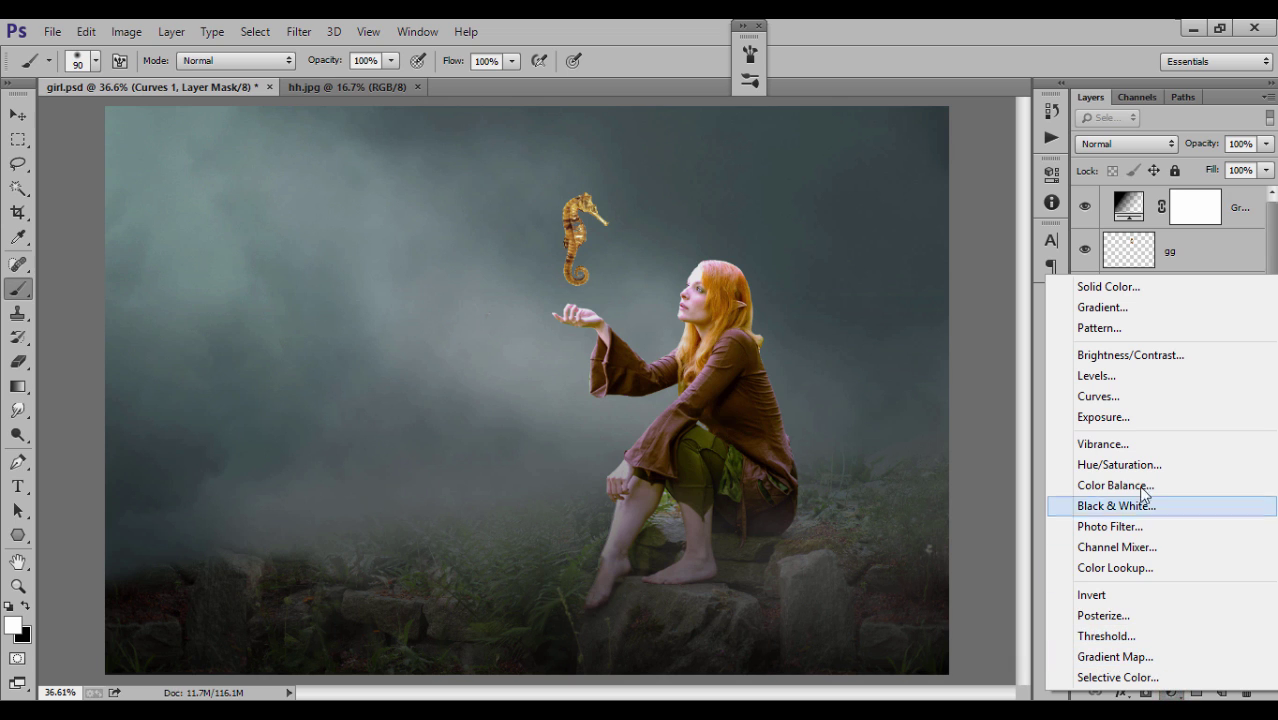
Add a clipped, colorized Hue/Saturation adjustment set to Hue 49 and Saturation 52
click(1148, 465)
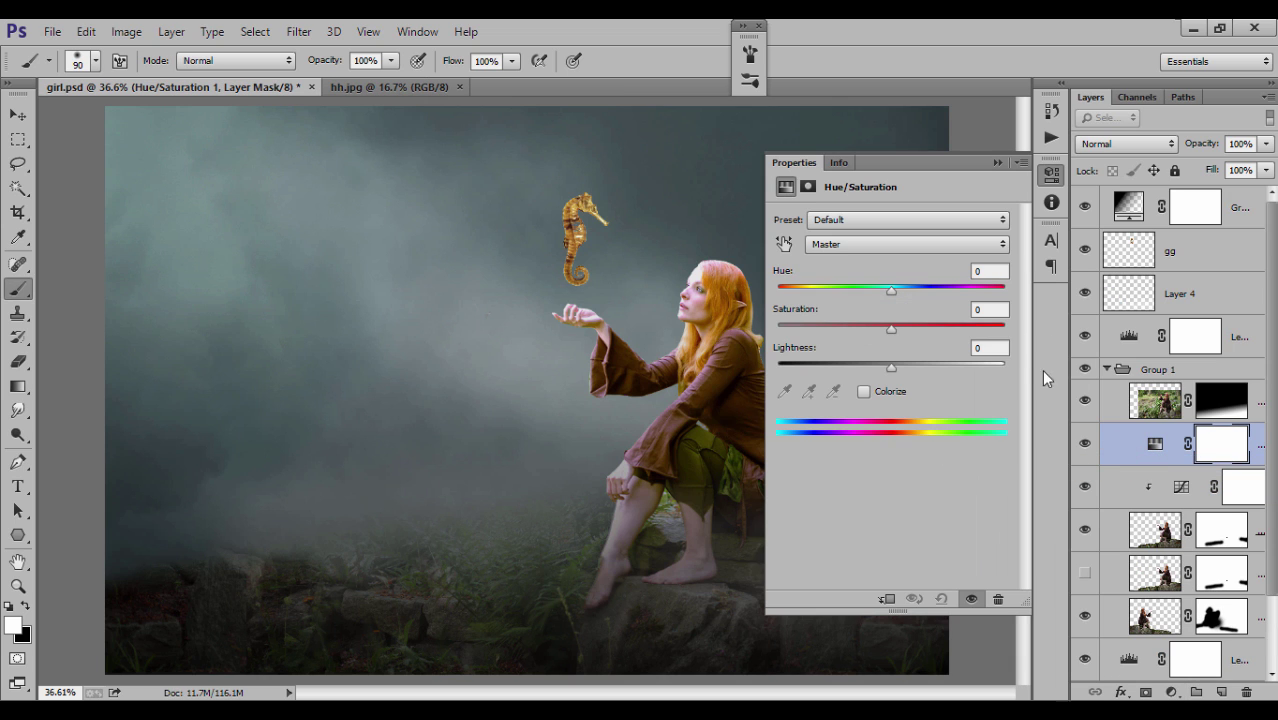
alt+click(1207, 465)
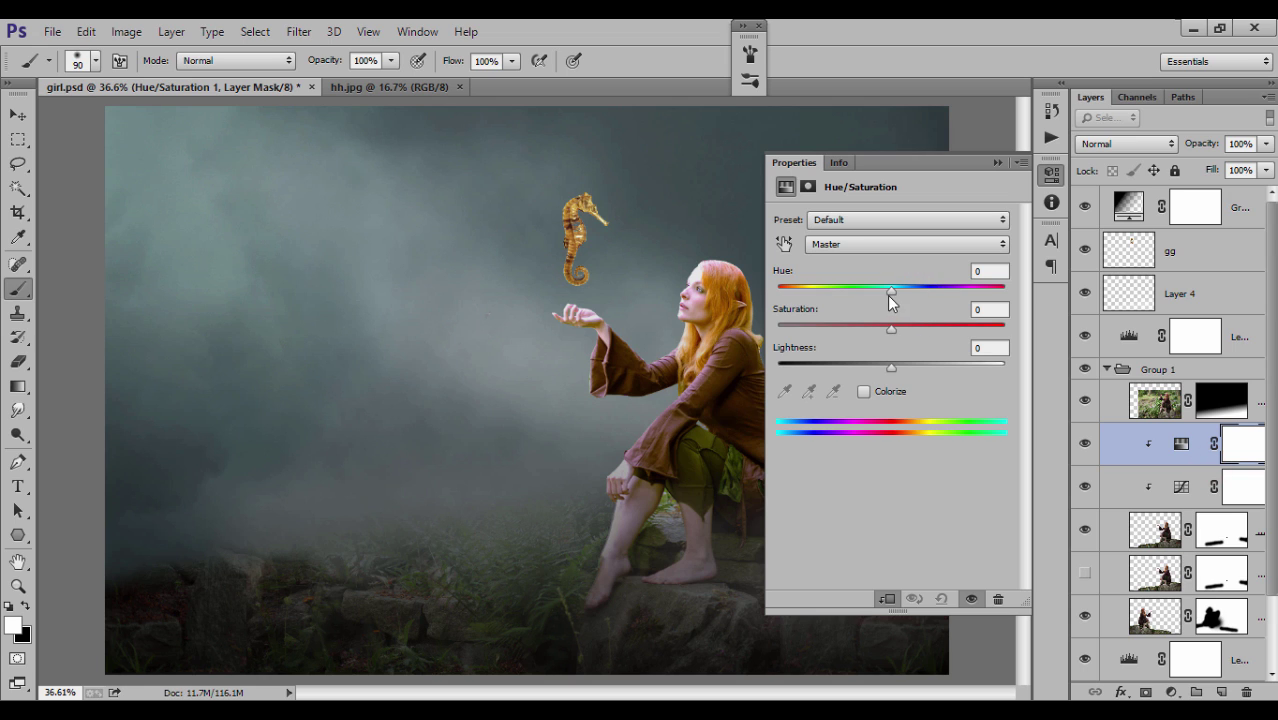
drag(923, 326, 905, 326)
click(863, 391)
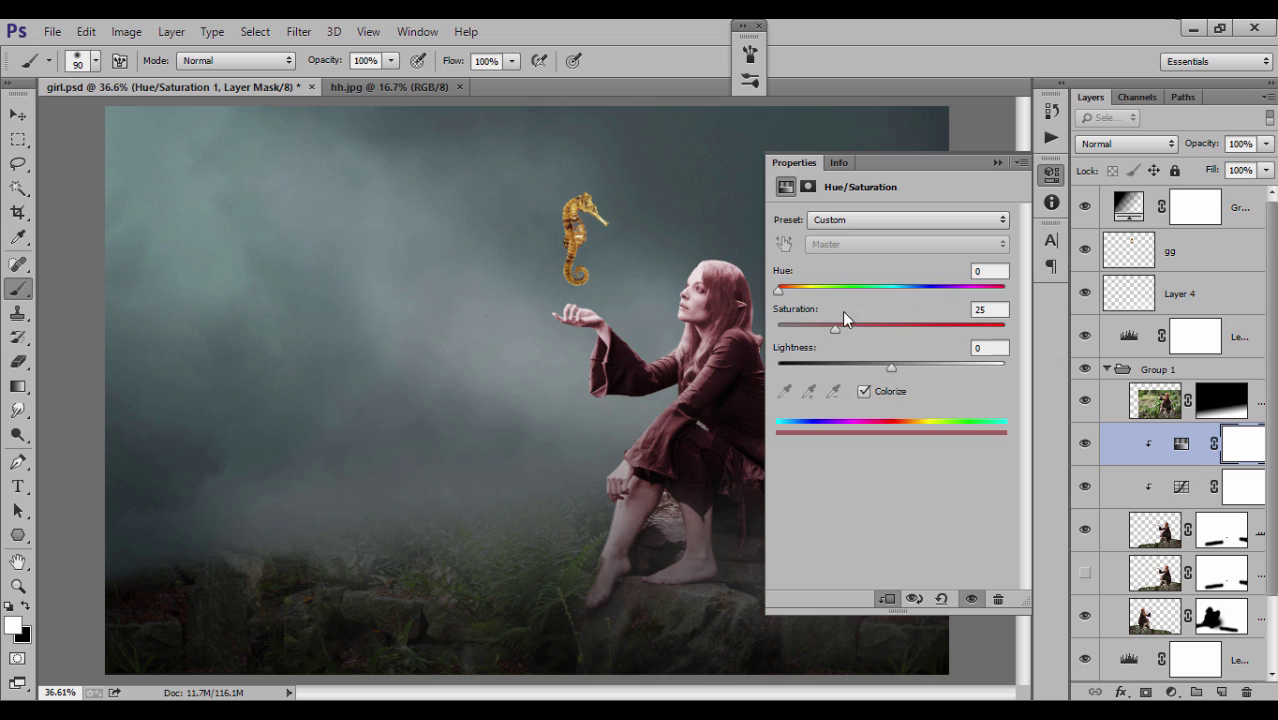
drag(873, 330, 892, 330)
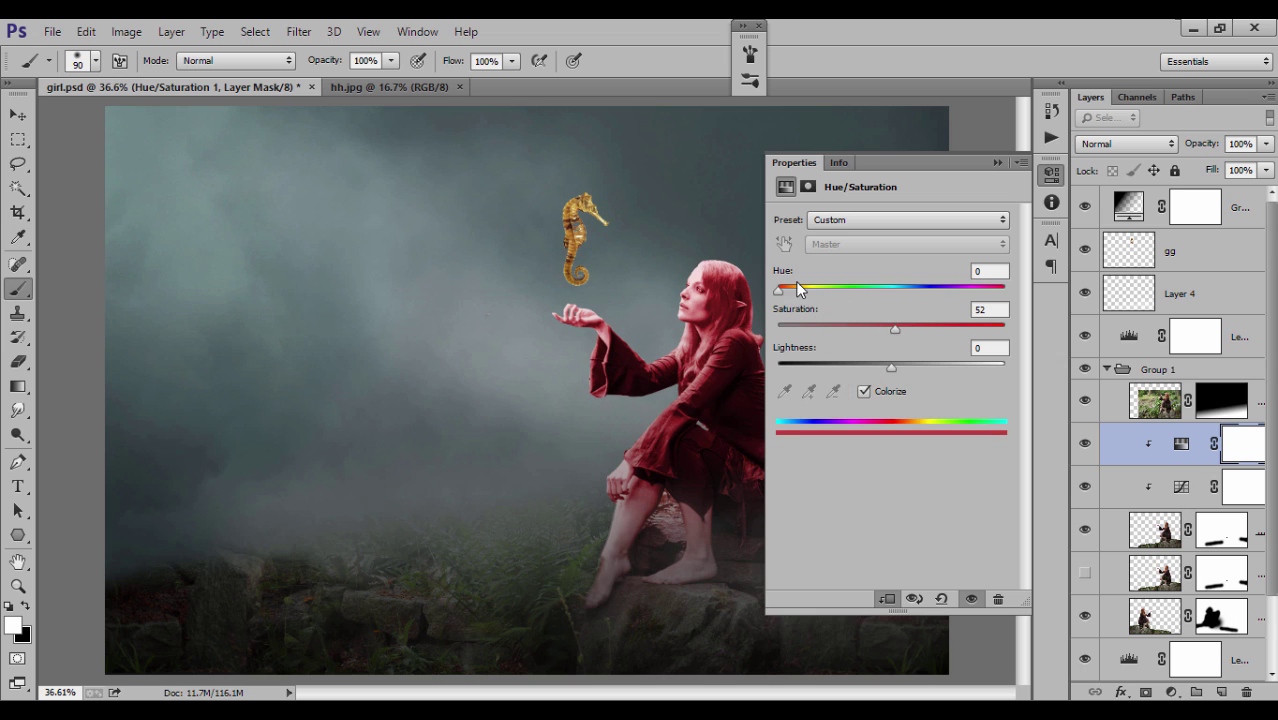
mouse_move(779, 289)
mouse_down()
mouse_move(811, 290)
mouse_move(792, 297)
mouse_up()
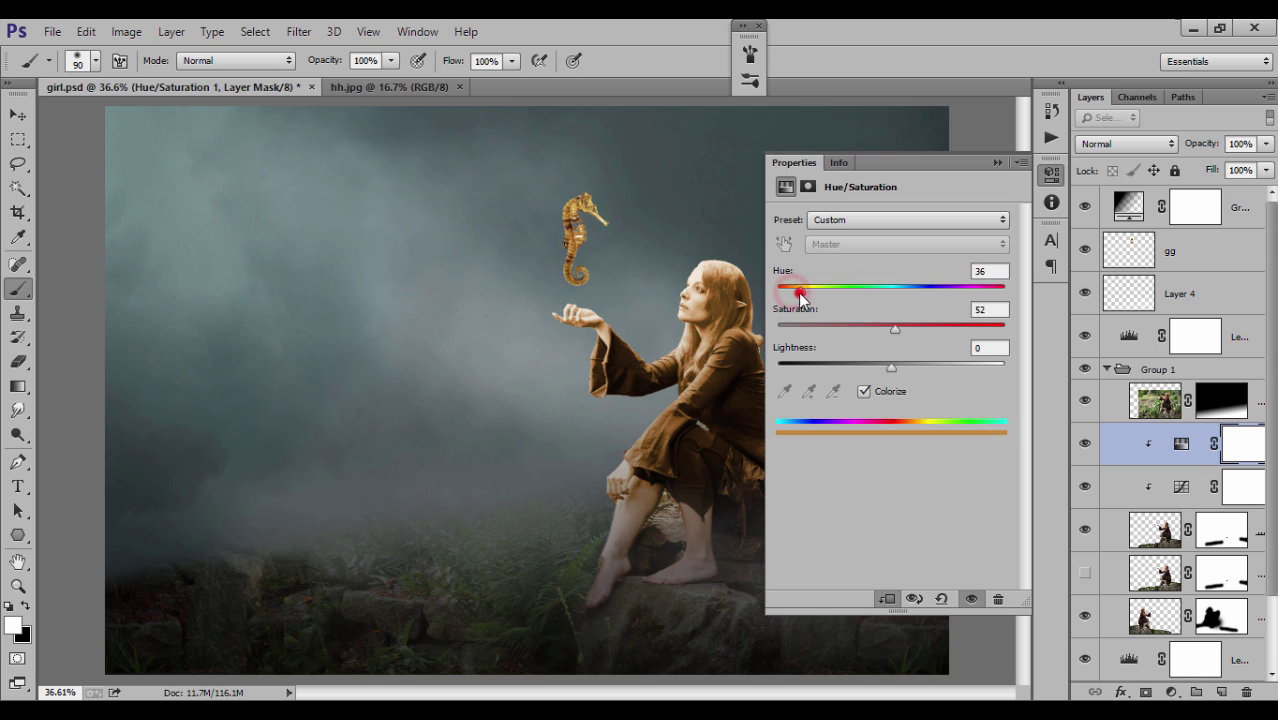
drag(792, 295, 808, 294)
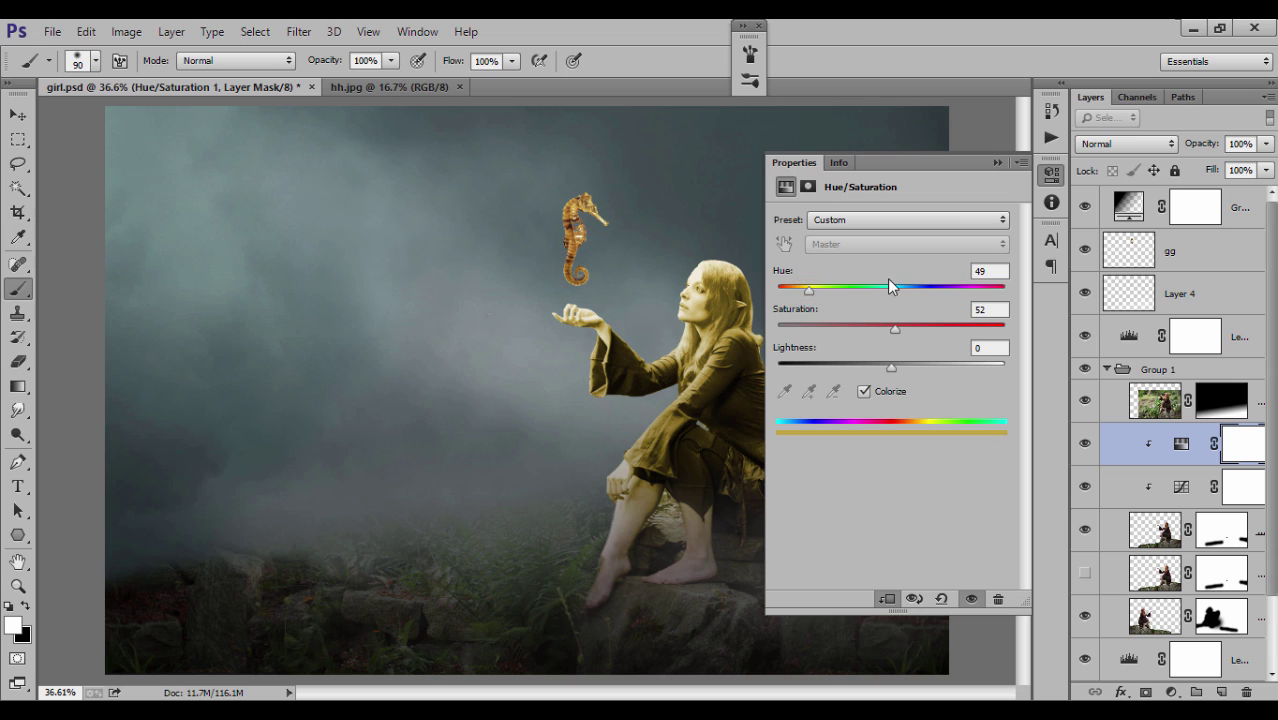
Target the Hue/Saturation 1 layer mask and widen the Layers panel
click(996, 162)
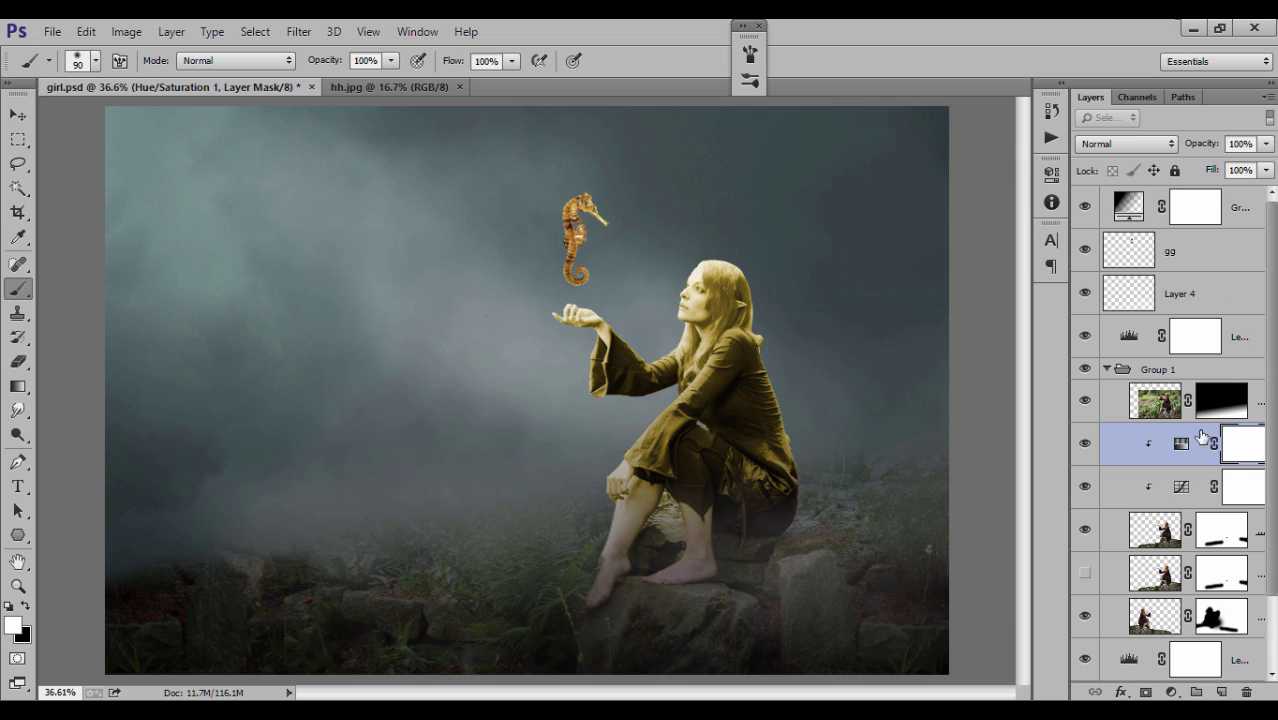
click(1240, 444)
drag(1068, 406, 1037, 408)
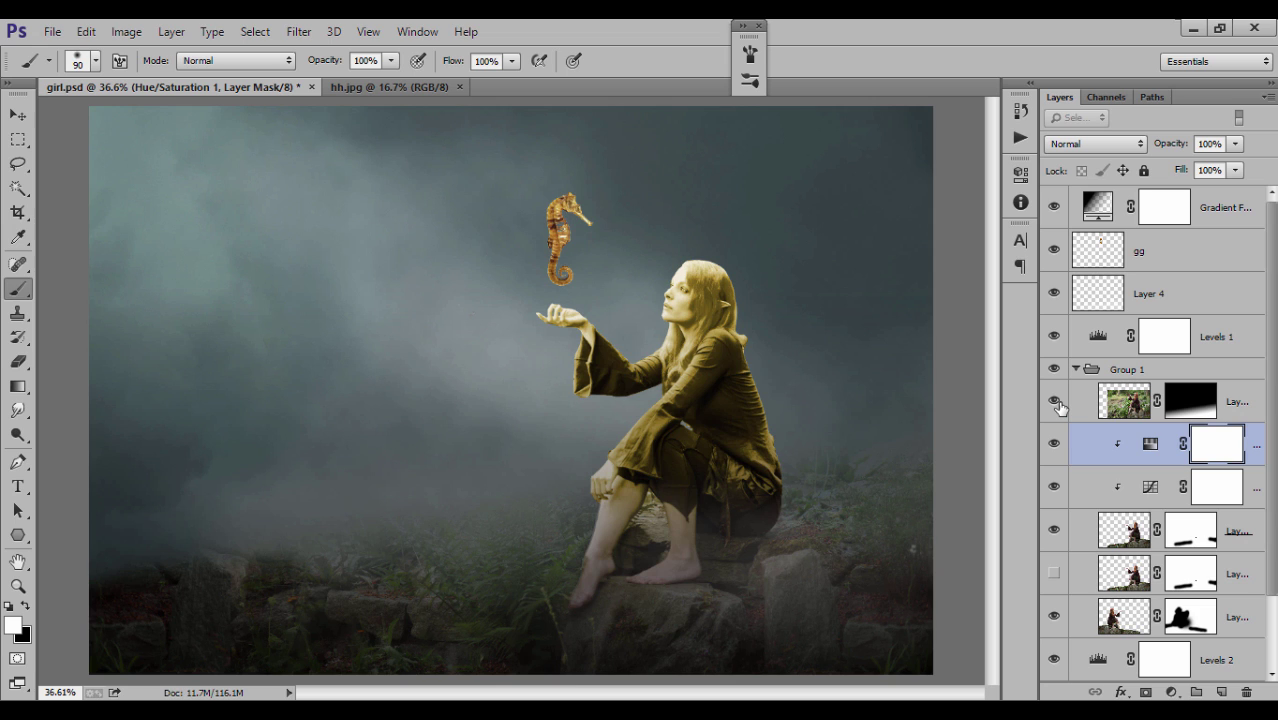
Invert the Hue/Saturation 1 and Curves 1 masks to hide both adjustments
key(ctrl+i)
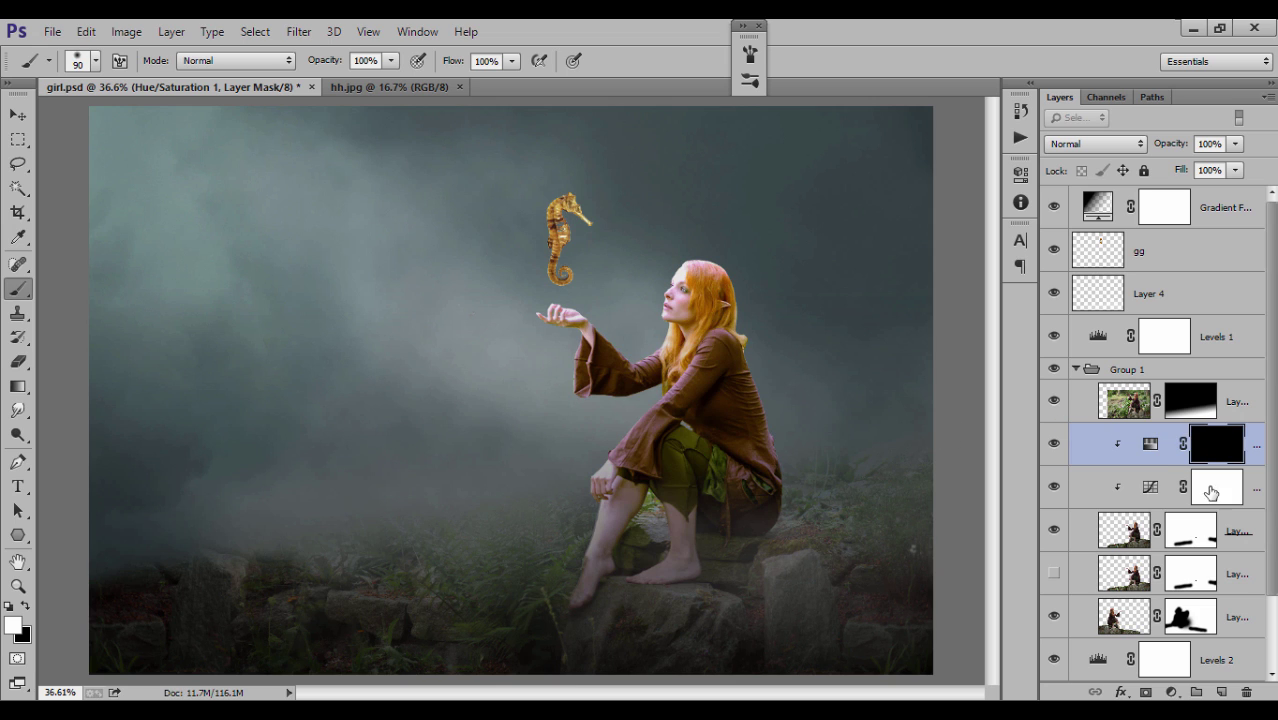
click(1211, 491)
key(ctrl+i)
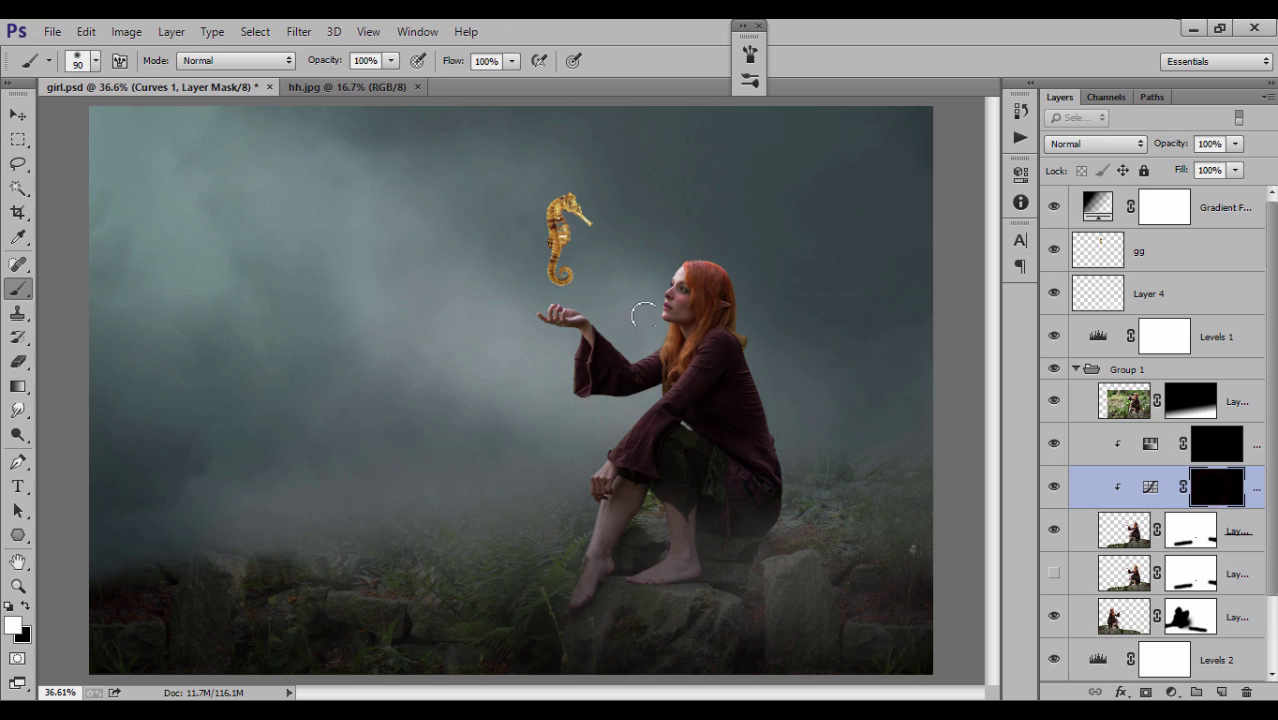
drag(644, 316, 672, 300)
key(ctrl+z)
Enable brush Transfer and paint the Curves brightening back onto the girl's face
click(119, 60)
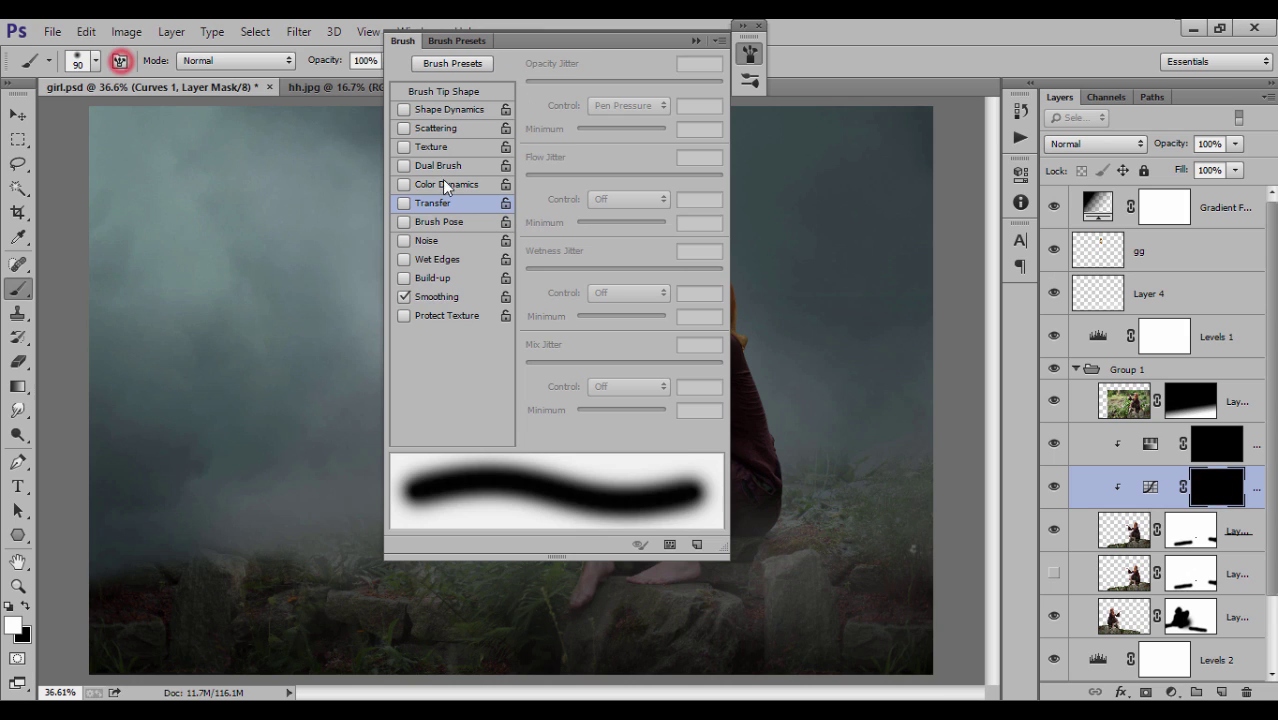
click(400, 199)
click(695, 40)
mouse_move(670, 292)
mouse_down()
mouse_move(688, 282)
mouse_move(645, 372)
mouse_move(565, 315)
mouse_move(600, 330)
mouse_move(615, 362)
mouse_move(654, 366)
mouse_move(620, 452)
mouse_move(676, 290)
mouse_up()
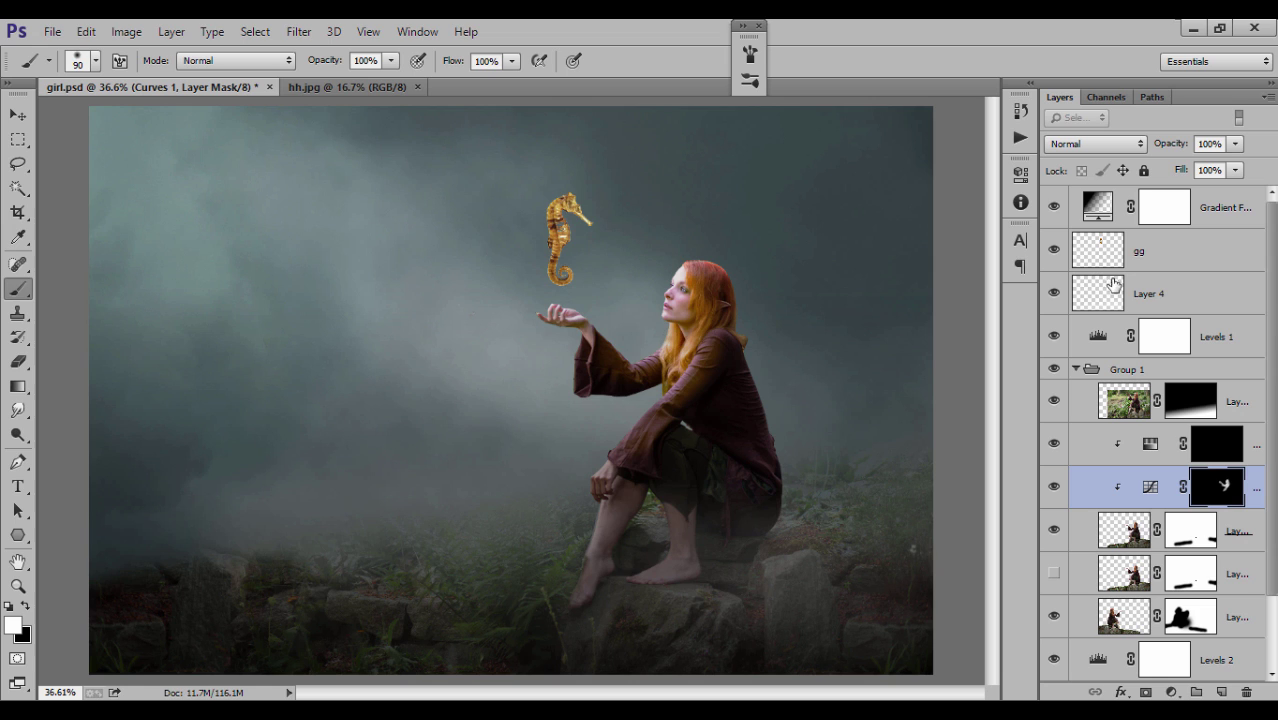
Paint the golden tint back around the face and sleeve, then soften Hue/Saturation 1 to about 73%
click(1177, 447)
drag(660, 312, 670, 305)
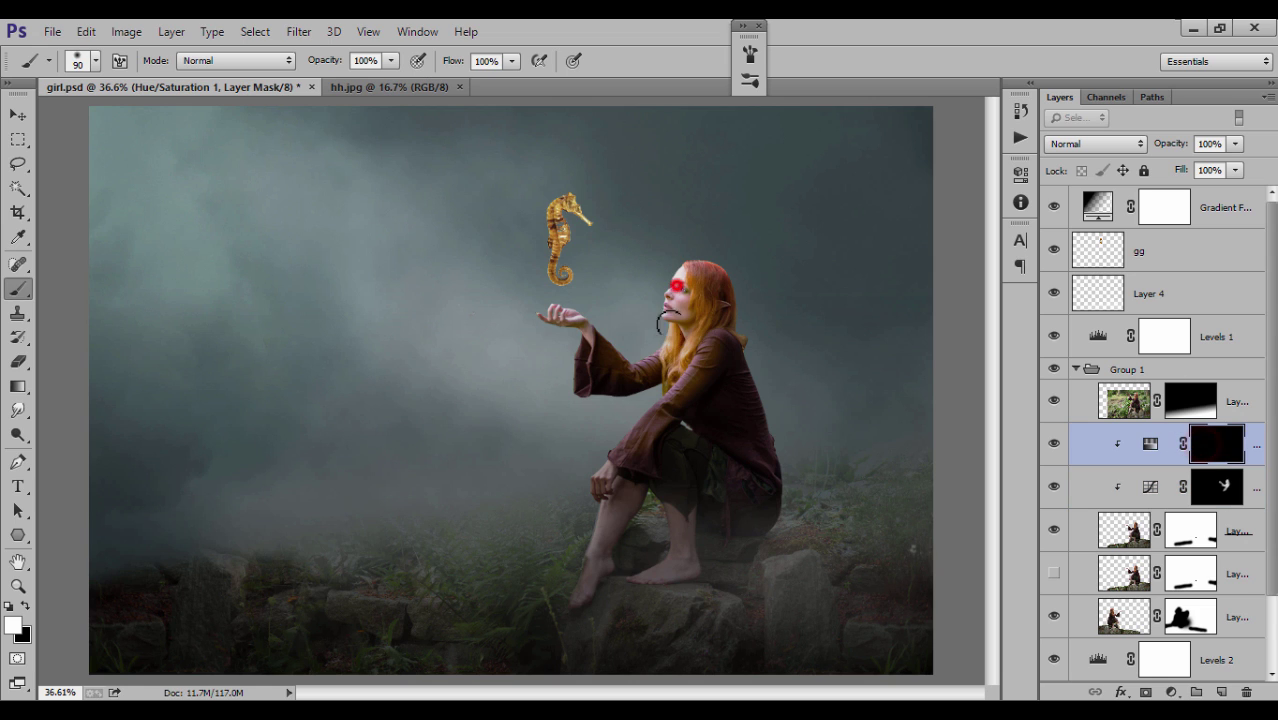
mouse_move(600, 345)
mouse_down()
mouse_move(571, 330)
mouse_move(600, 340)
mouse_up()
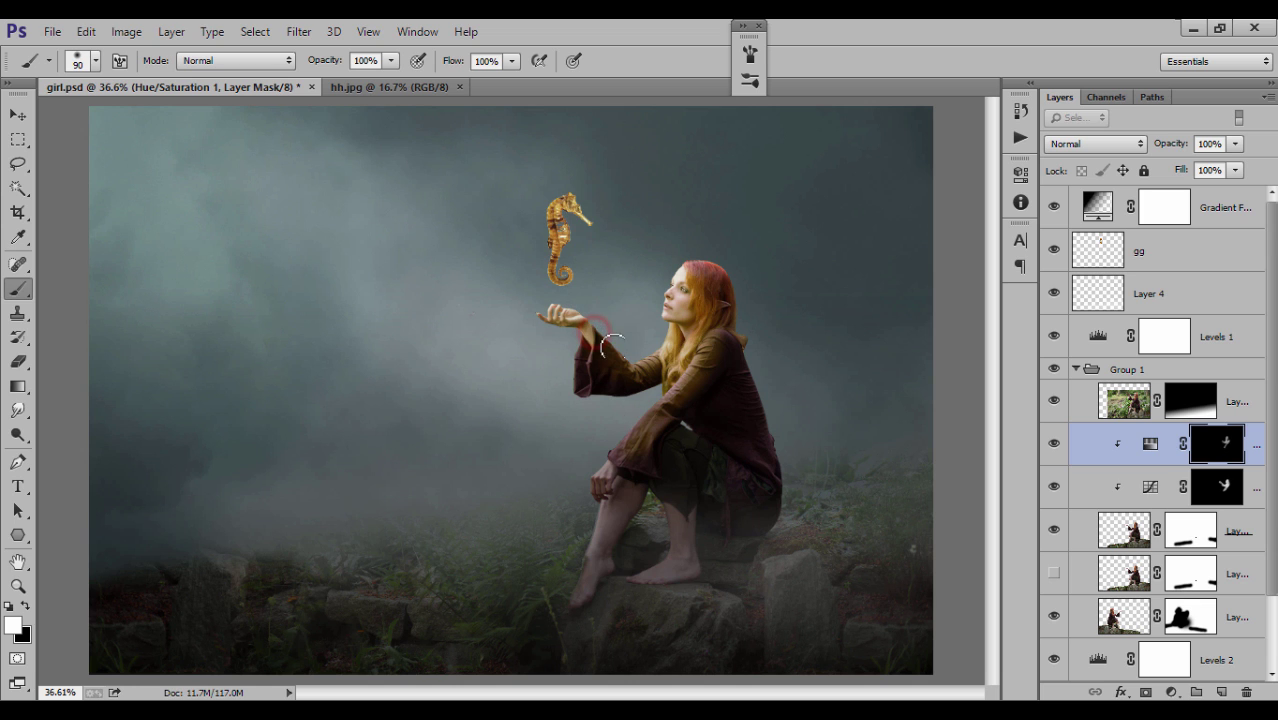
click(1052, 447)
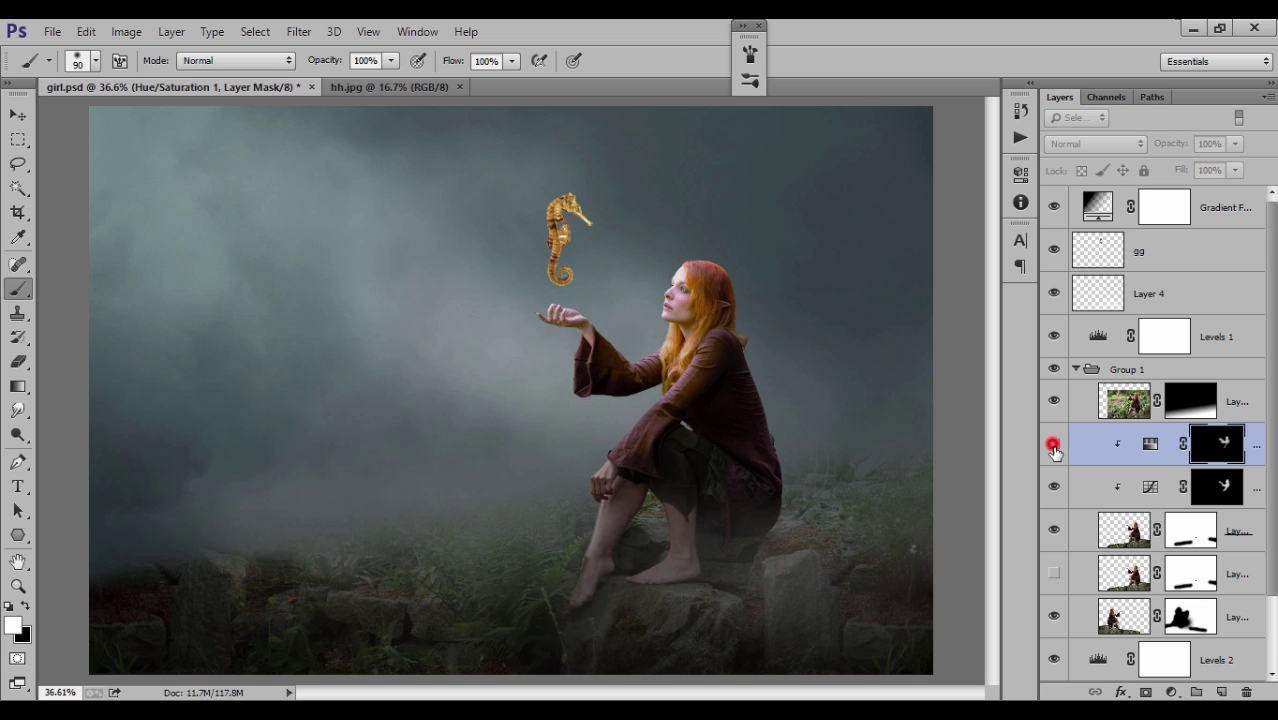
click(1052, 447)
click(1052, 447)
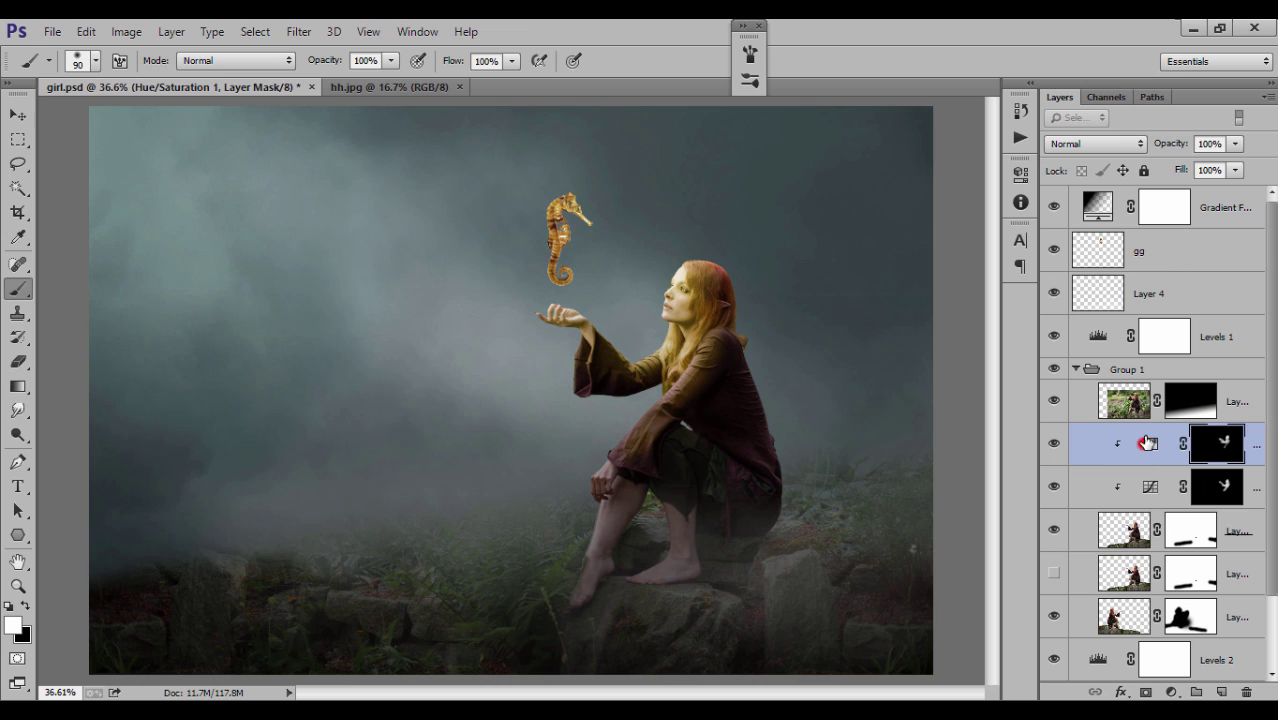
click(1147, 443)
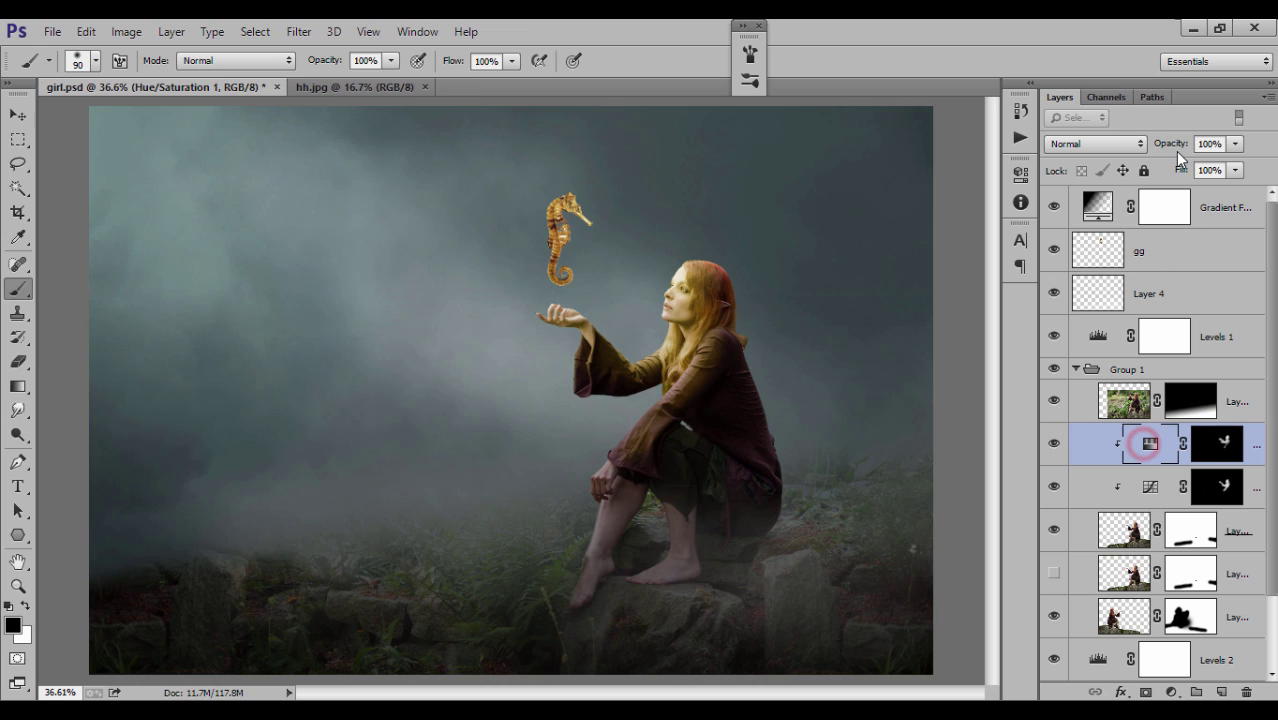
drag(1166, 143, 1142, 150)
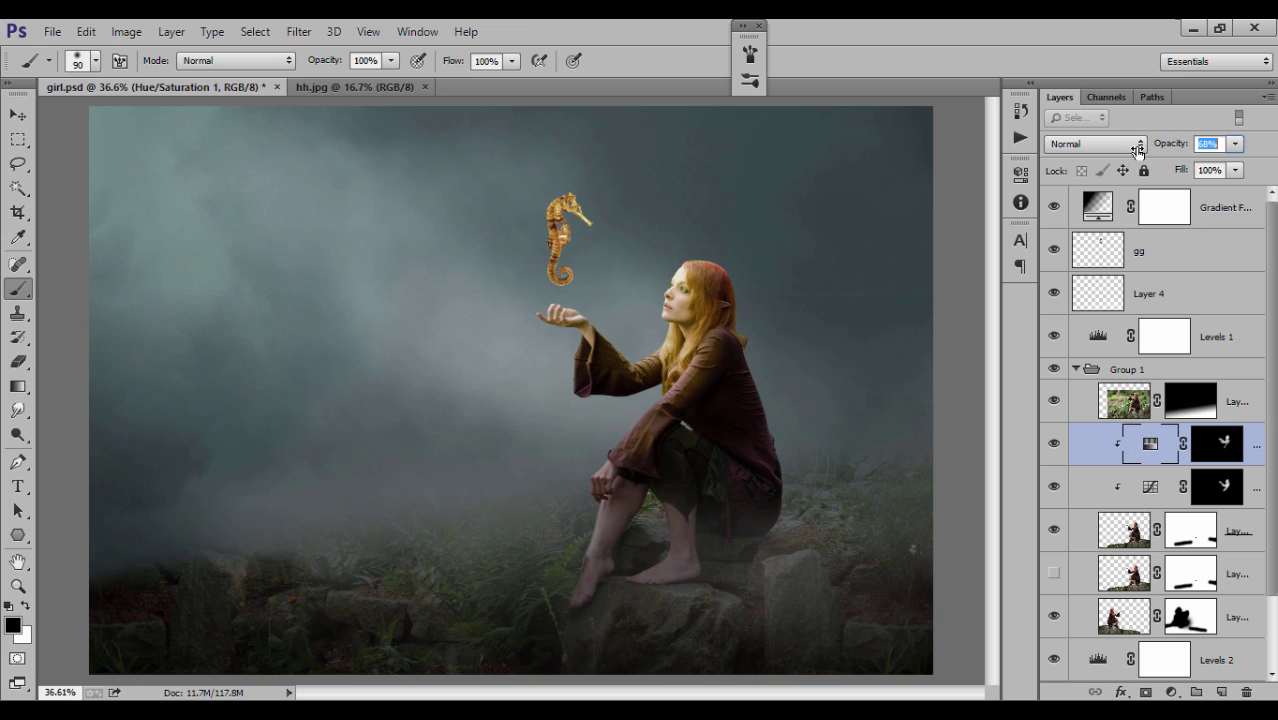
Open Blending Options for the seahorse layer gg
click(1163, 254)
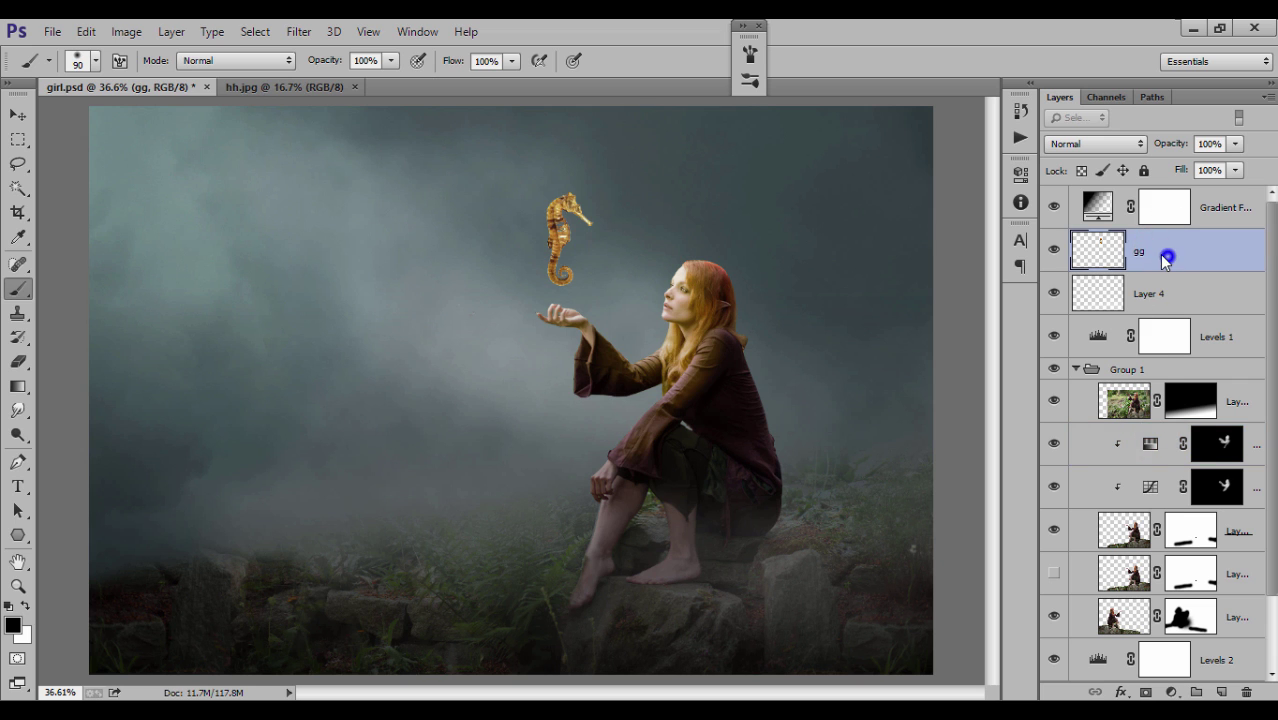
right_click(1163, 254)
click(850, 125)
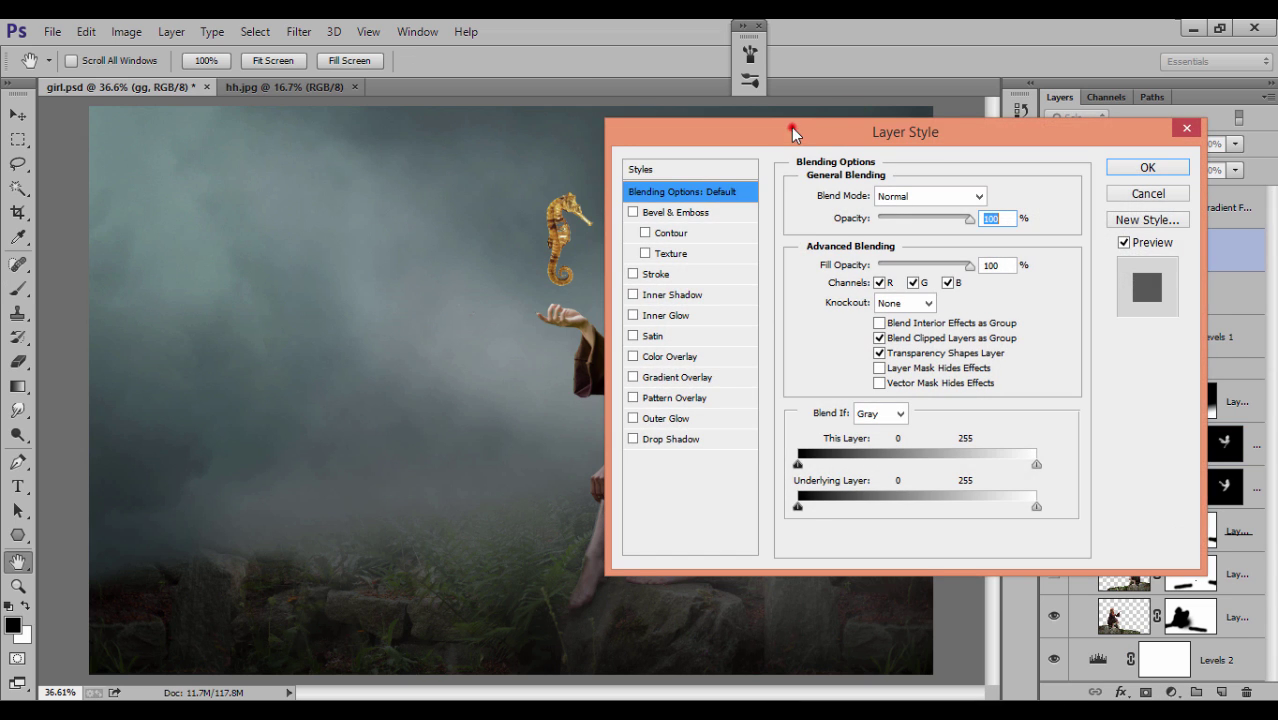
Give layer gg a large Outer Glow in golden colour f3c800
drag(791, 131, 893, 95)
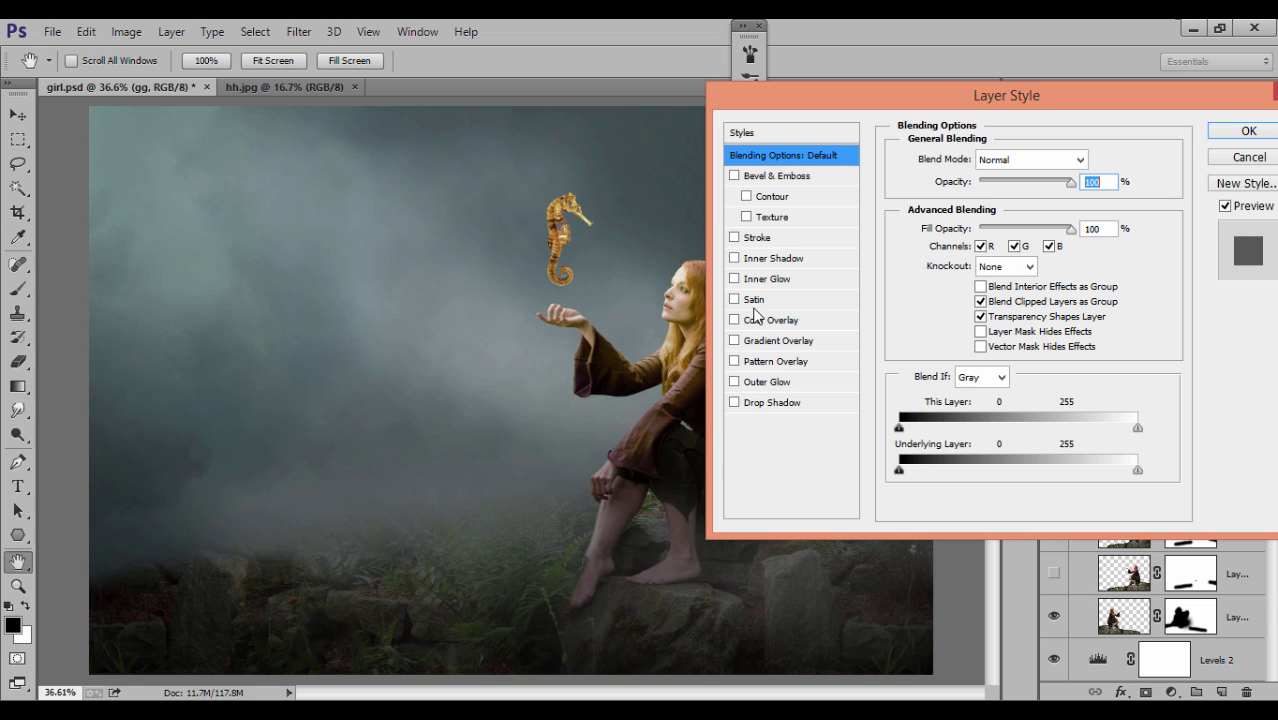
click(736, 382)
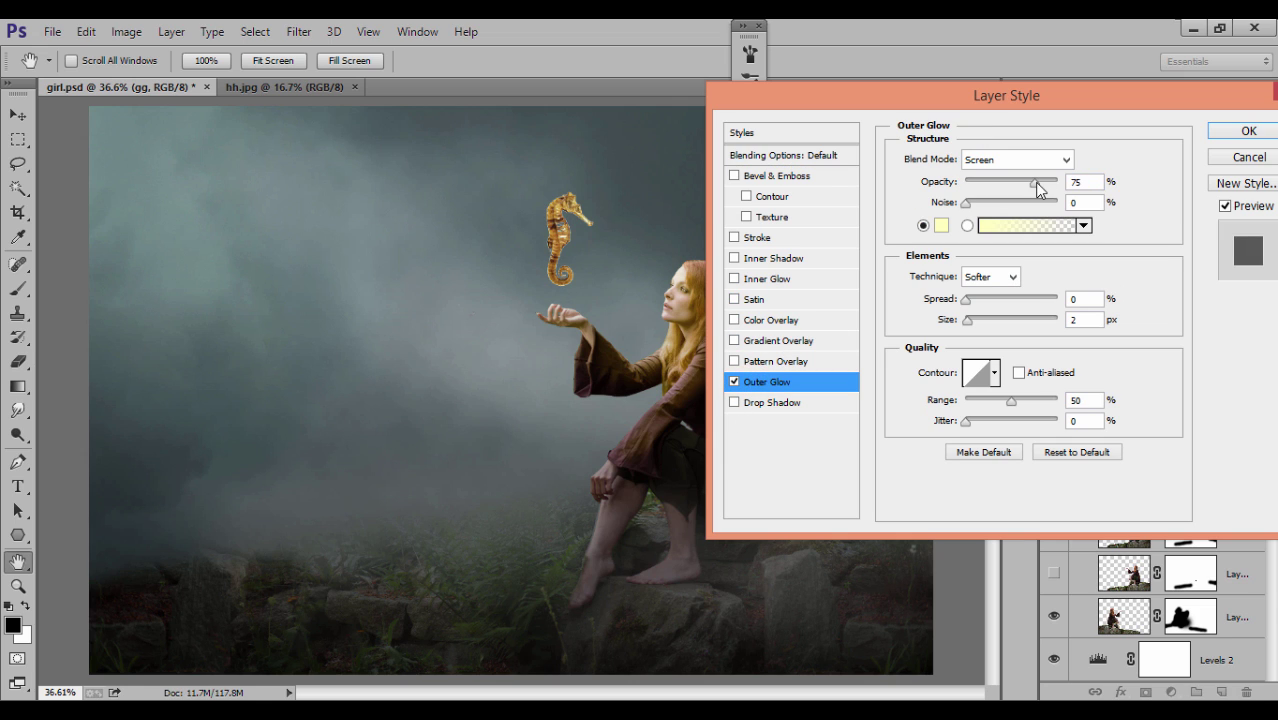
click(941, 225)
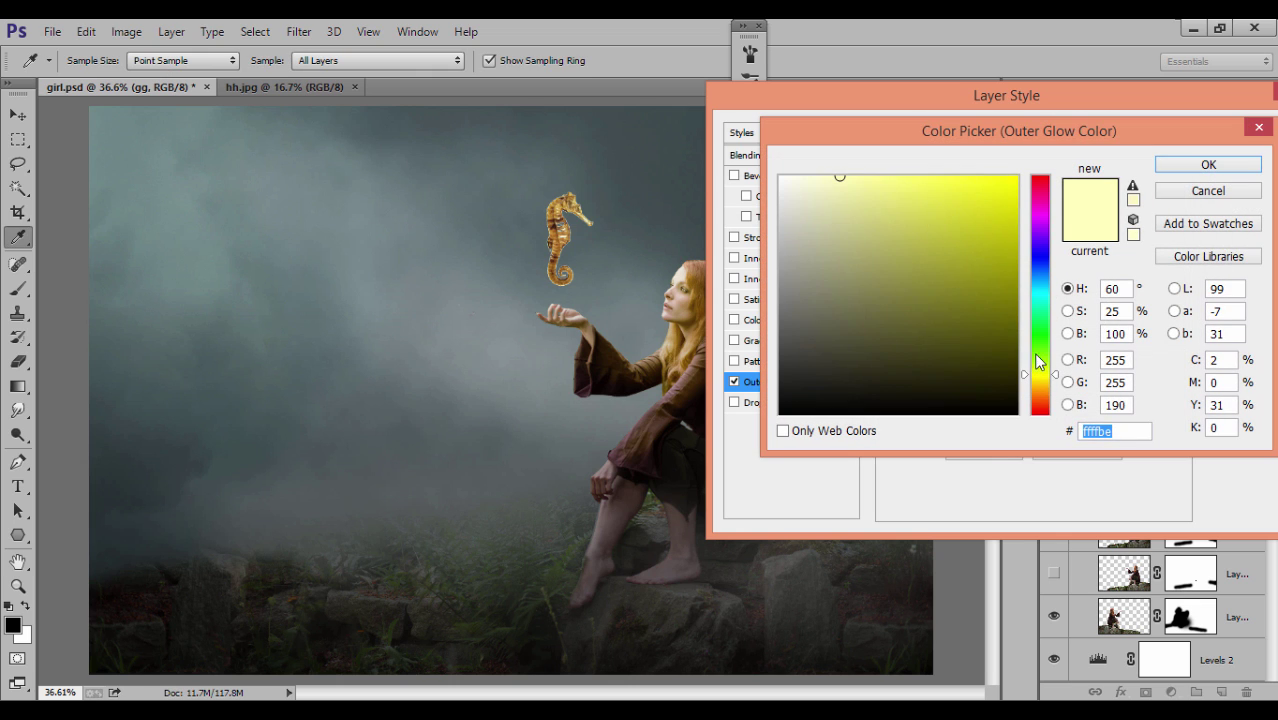
drag(998, 232, 1033, 214)
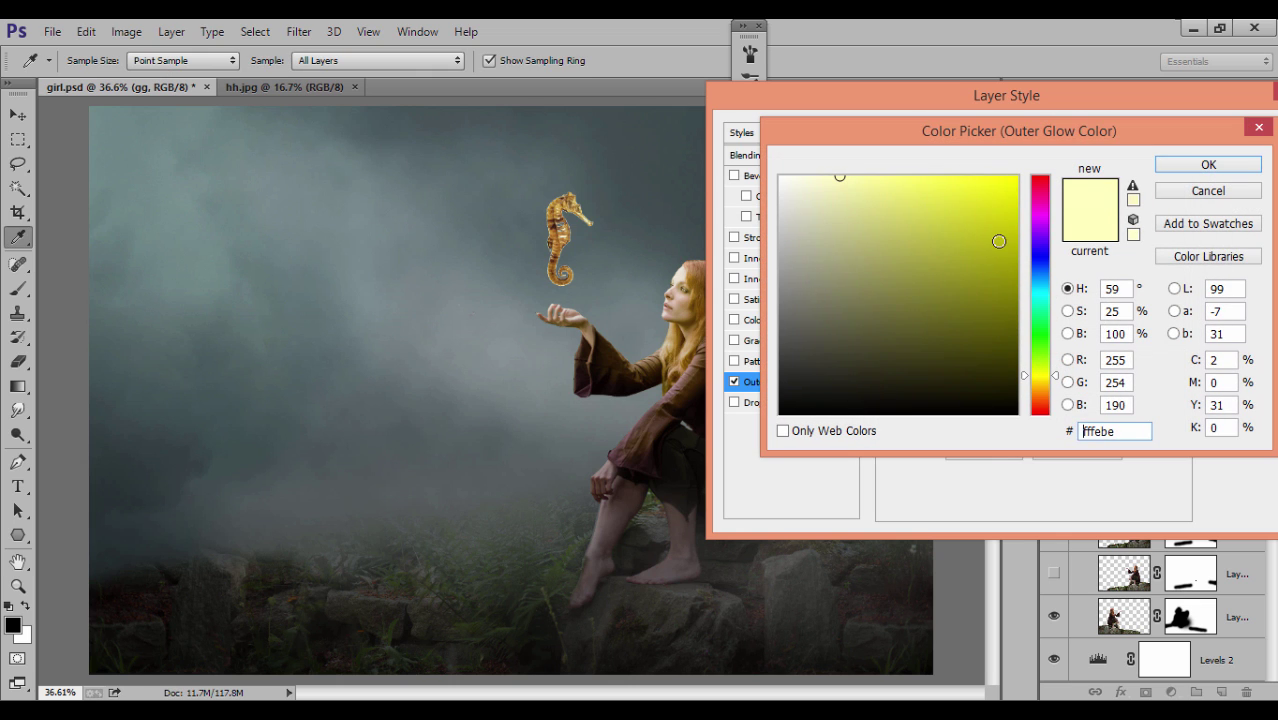
drag(1055, 375, 1055, 382)
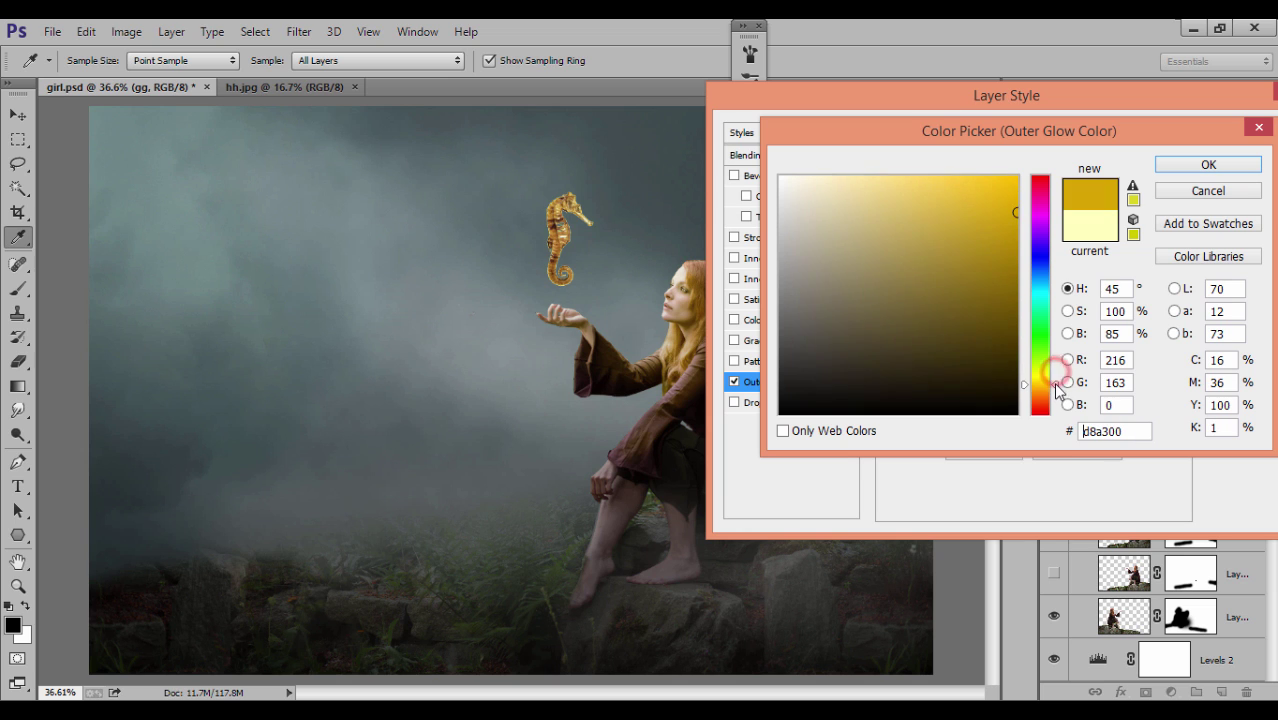
drag(1013, 199, 1016, 187)
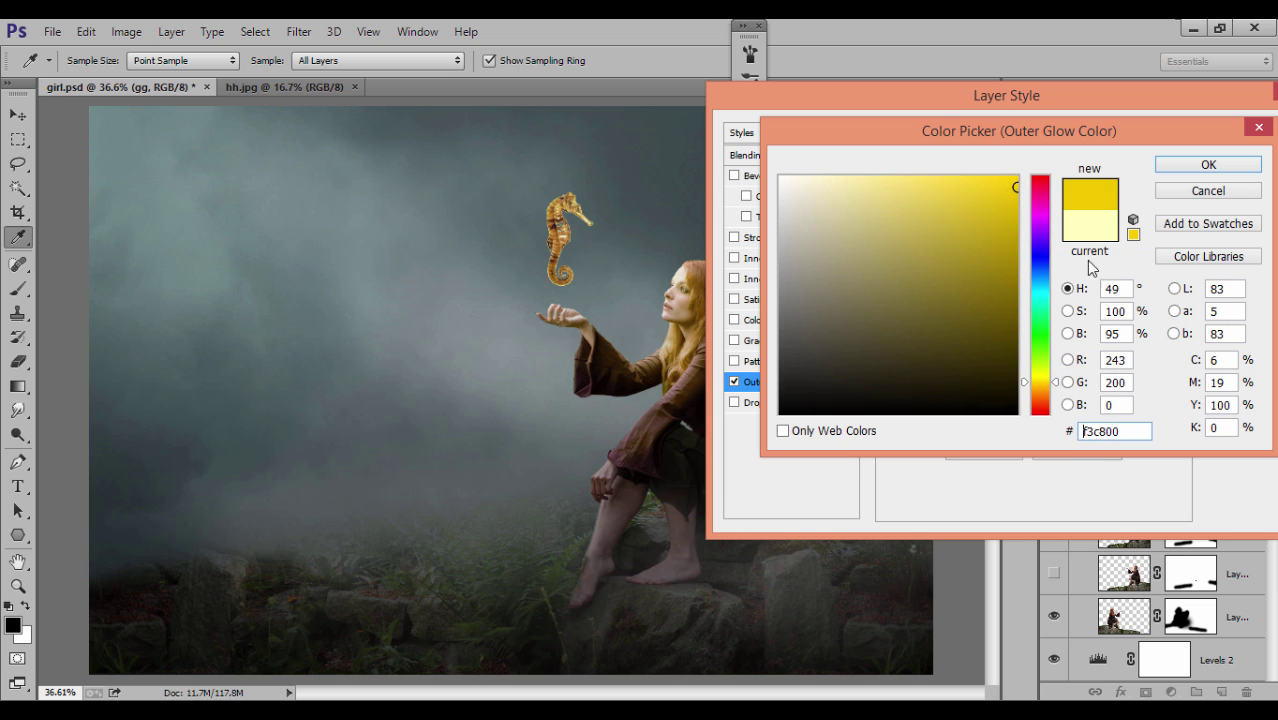
click(1208, 166)
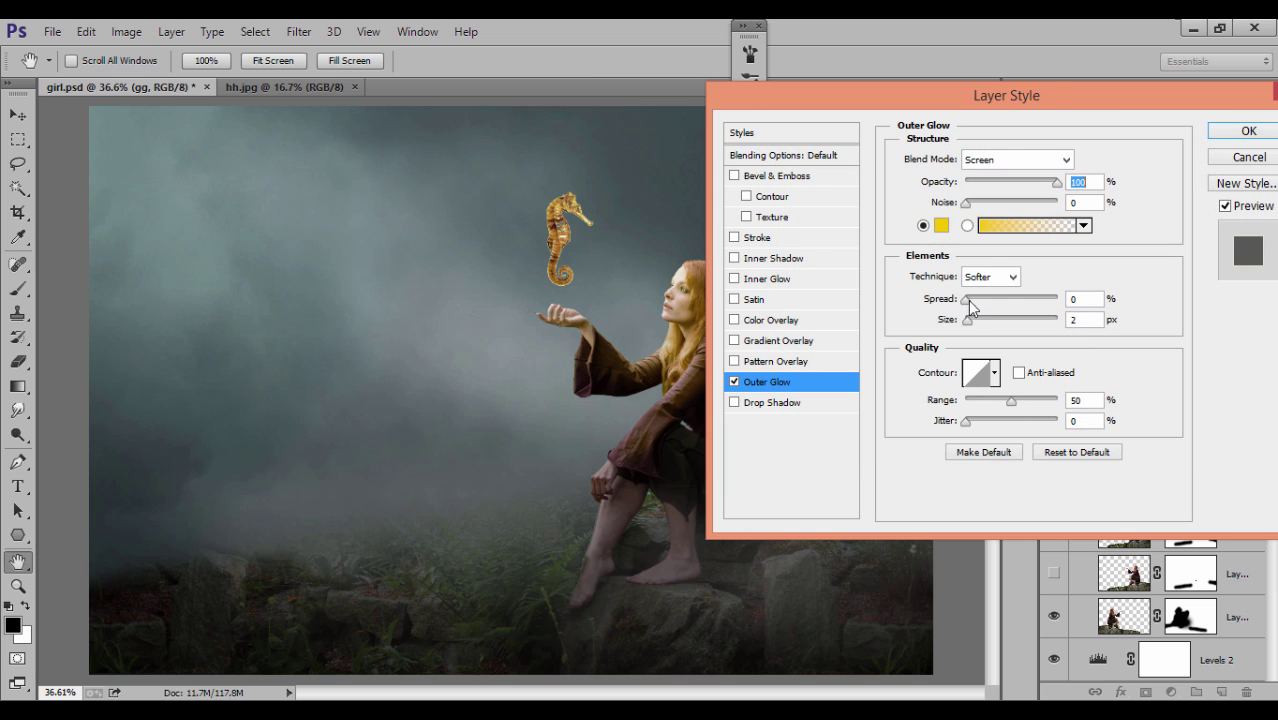
mouse_move(966, 321)
mouse_down()
mouse_move(1002, 320)
mouse_move(1011, 335)
mouse_up()
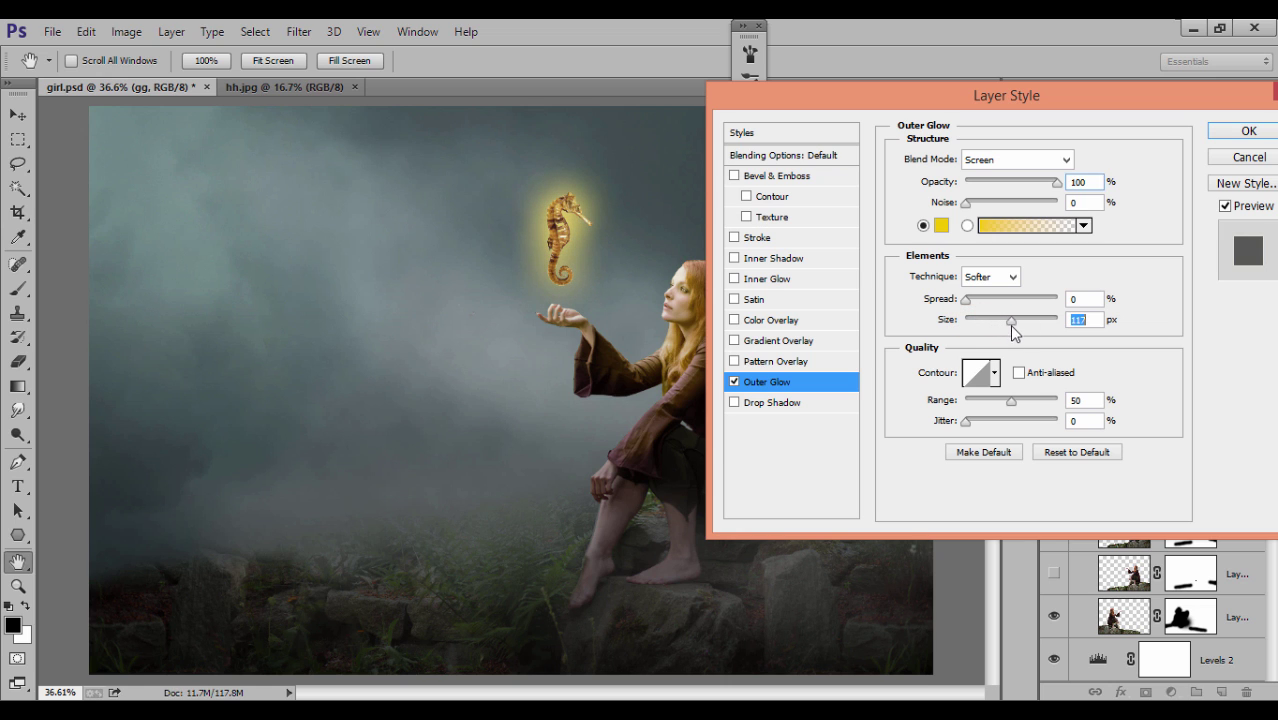
click(1246, 131)
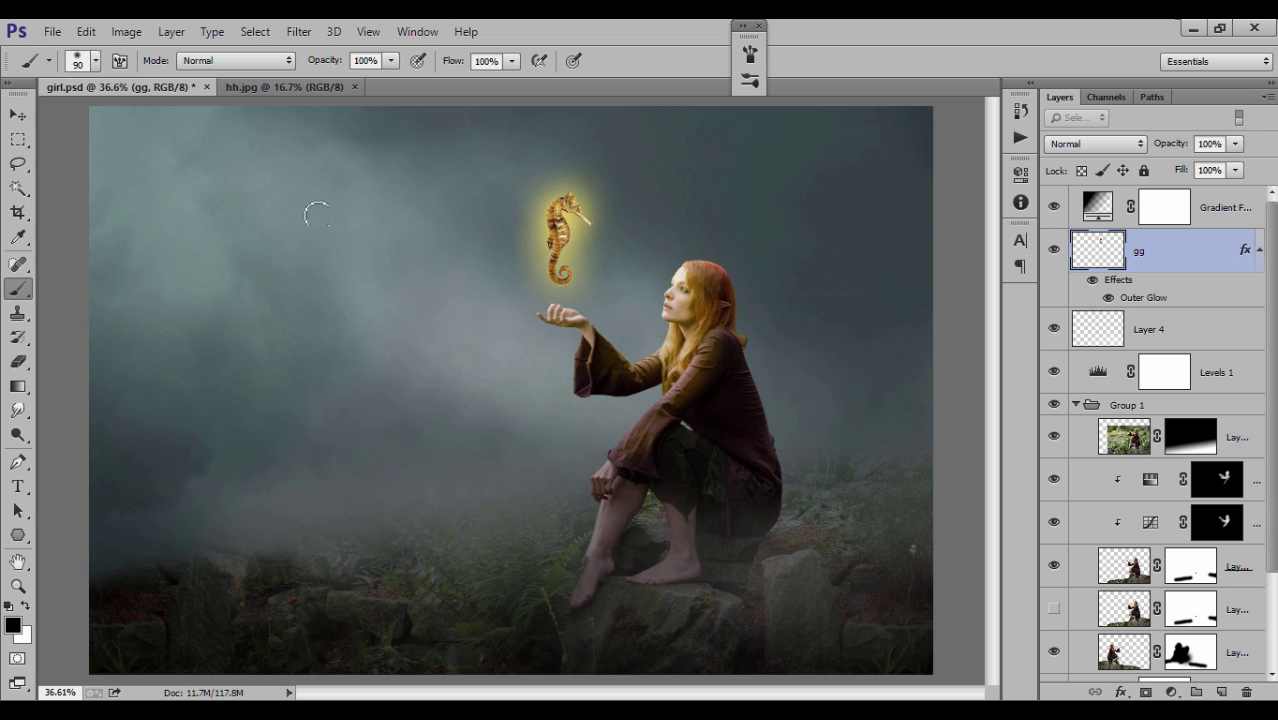
Move the seahorse down to float just above the girl's hand
click(22, 117)
drag(565, 245, 583, 262)
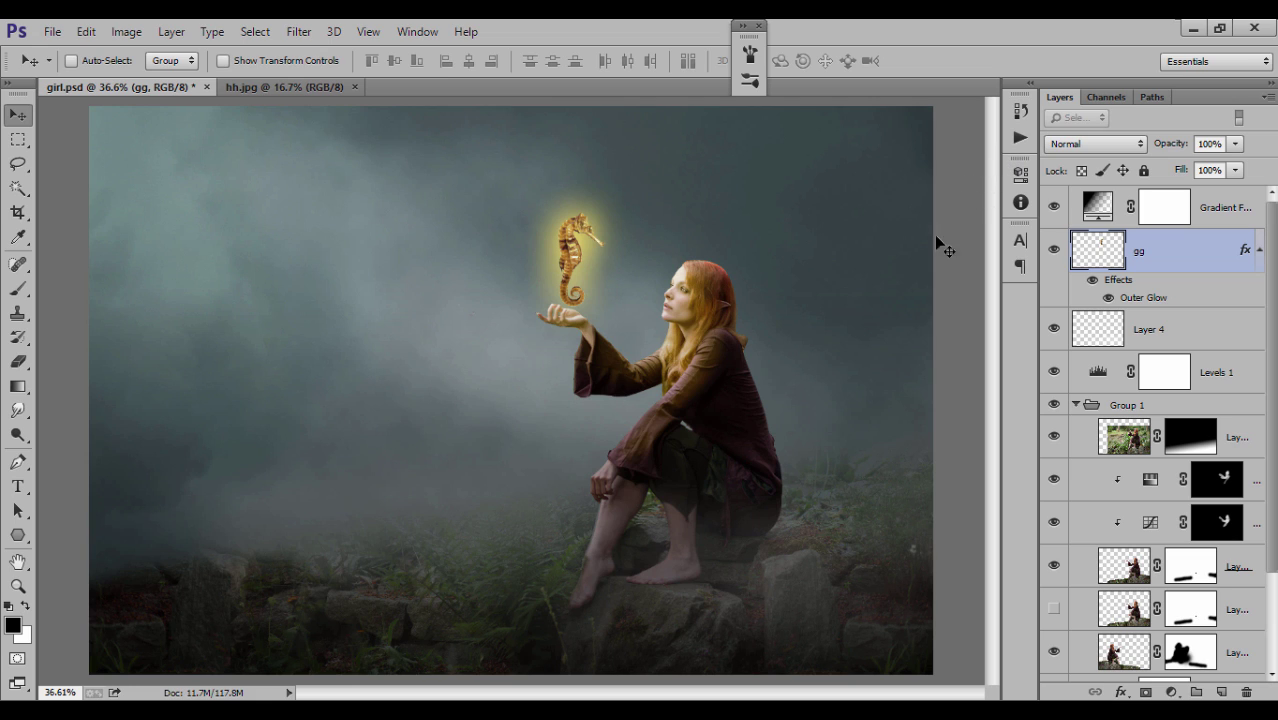
click(1054, 250)
click(1054, 250)
Add a 13 px Inner Glow at slightly lowered opacity to the gg seahorse
right_click(1164, 260)
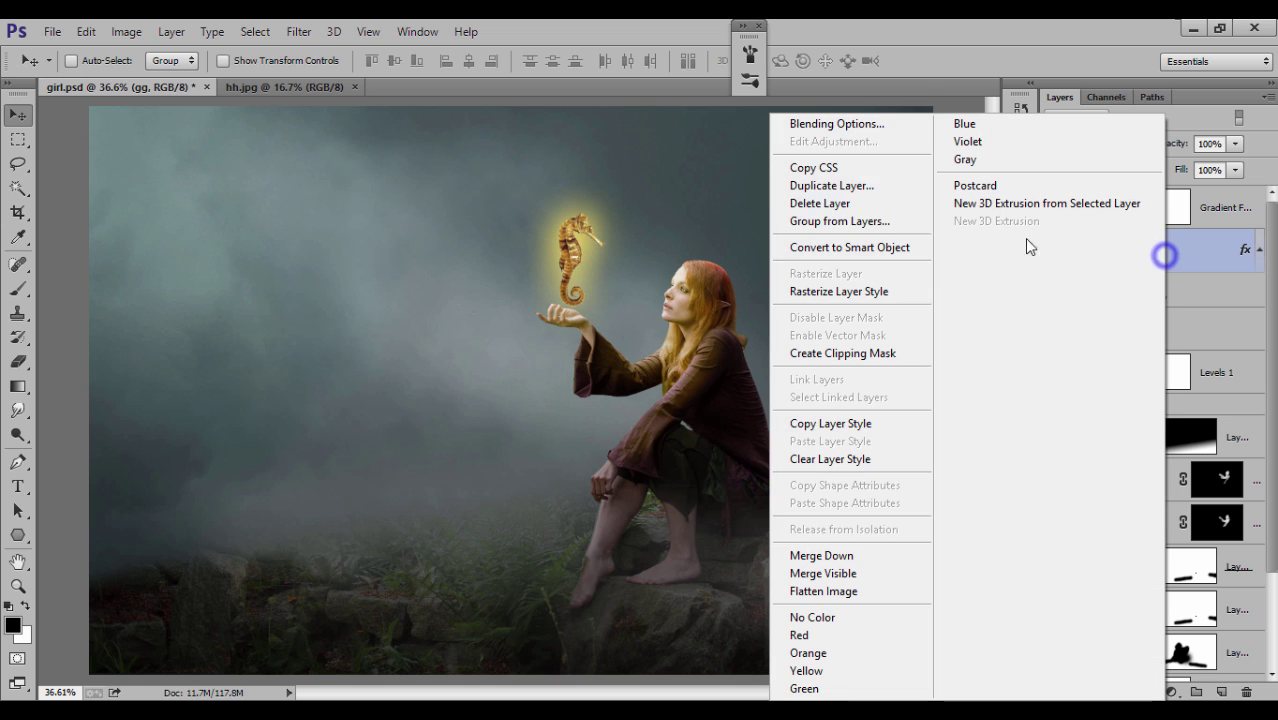
click(857, 124)
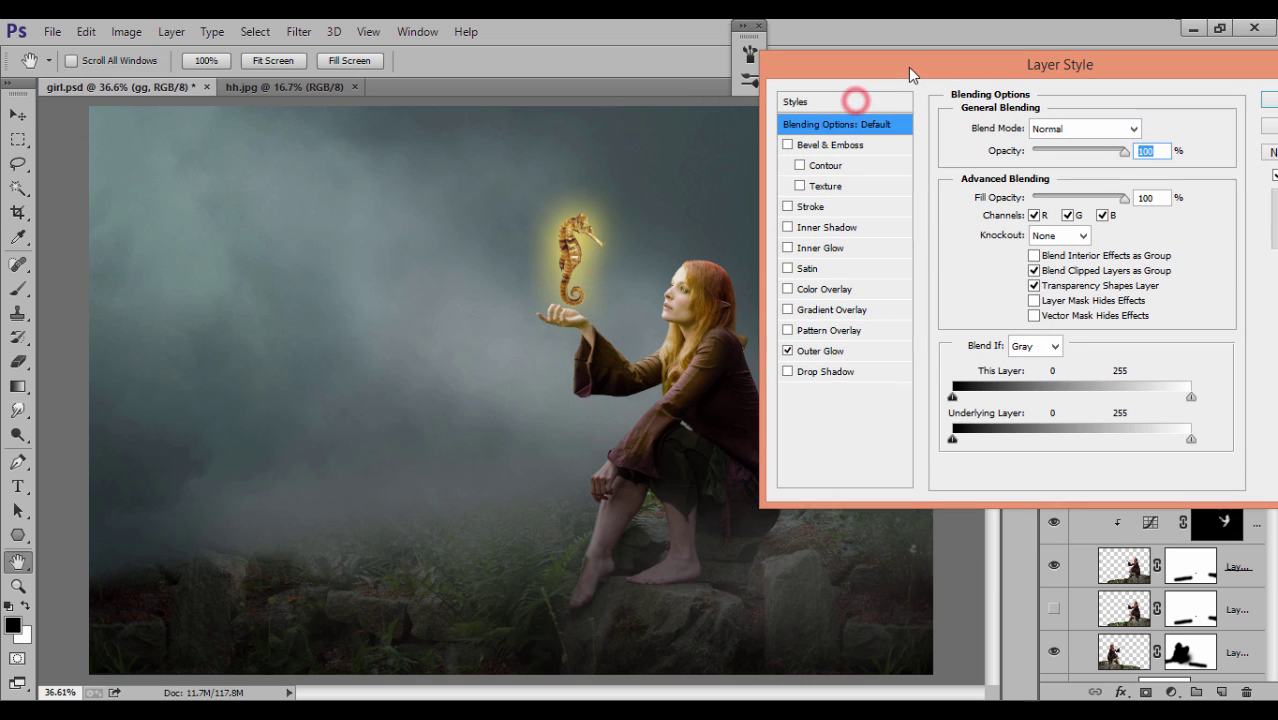
click(815, 344)
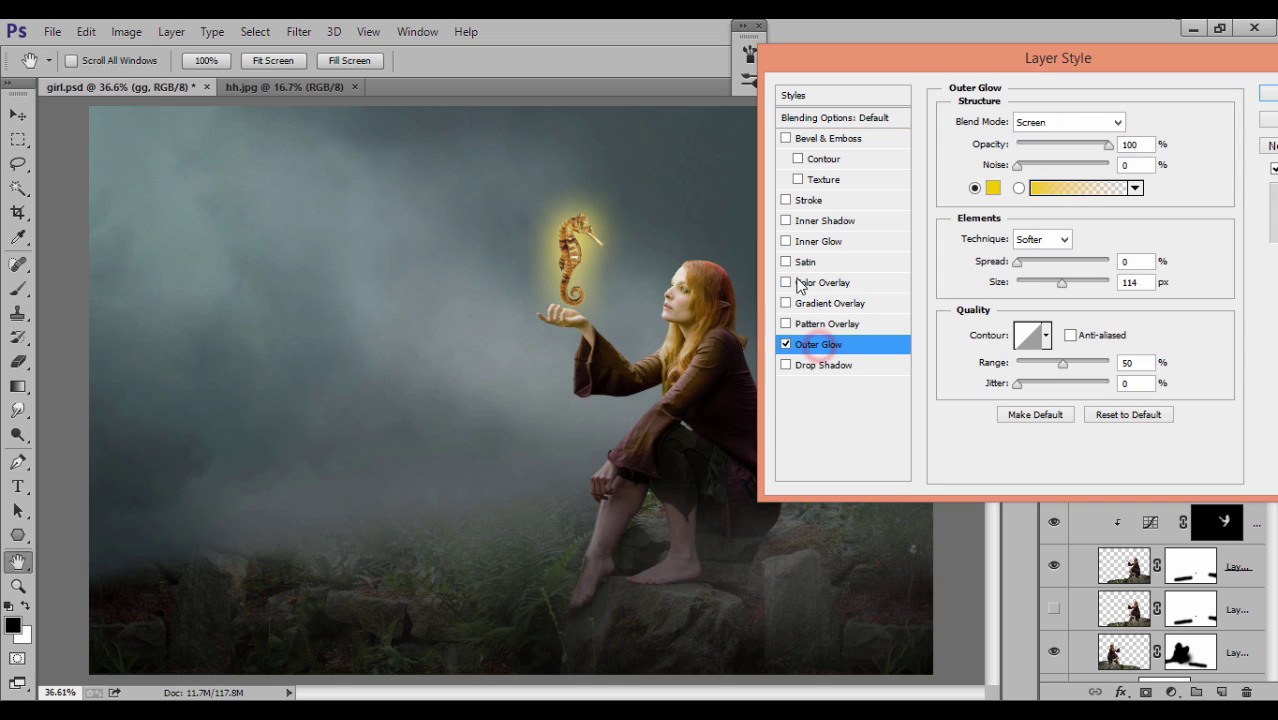
click(786, 241)
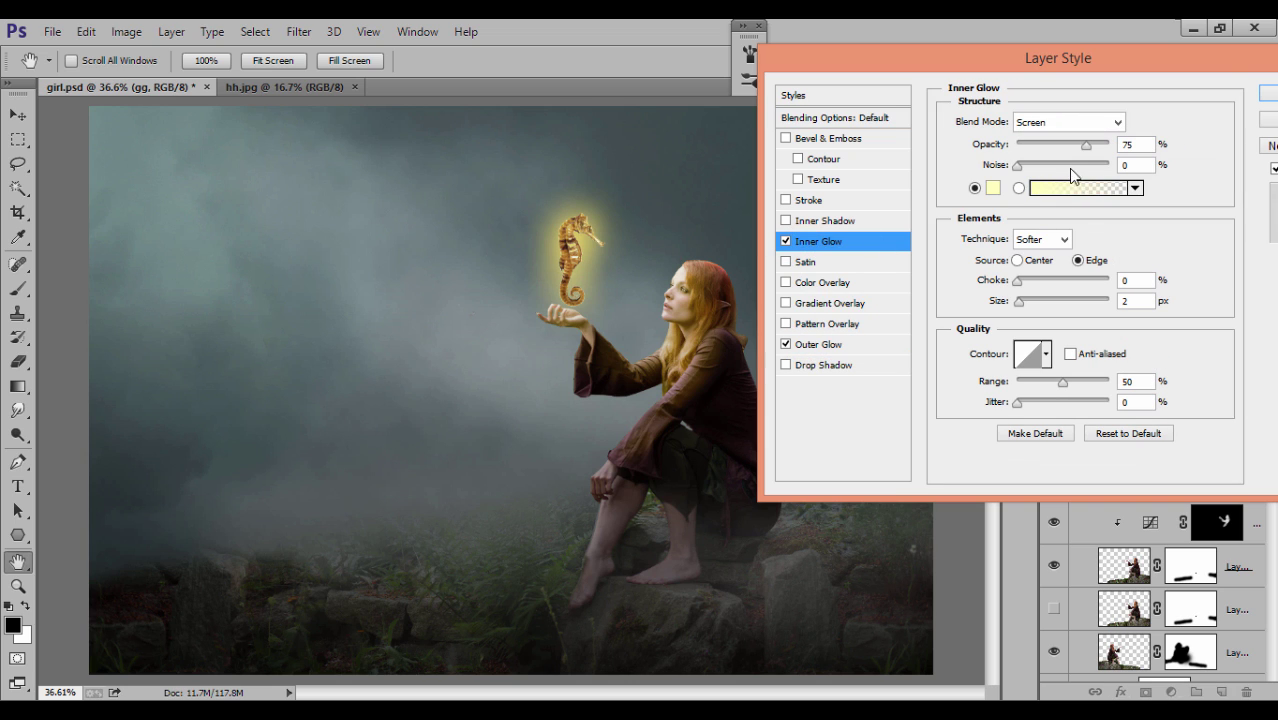
drag(1020, 300, 1028, 300)
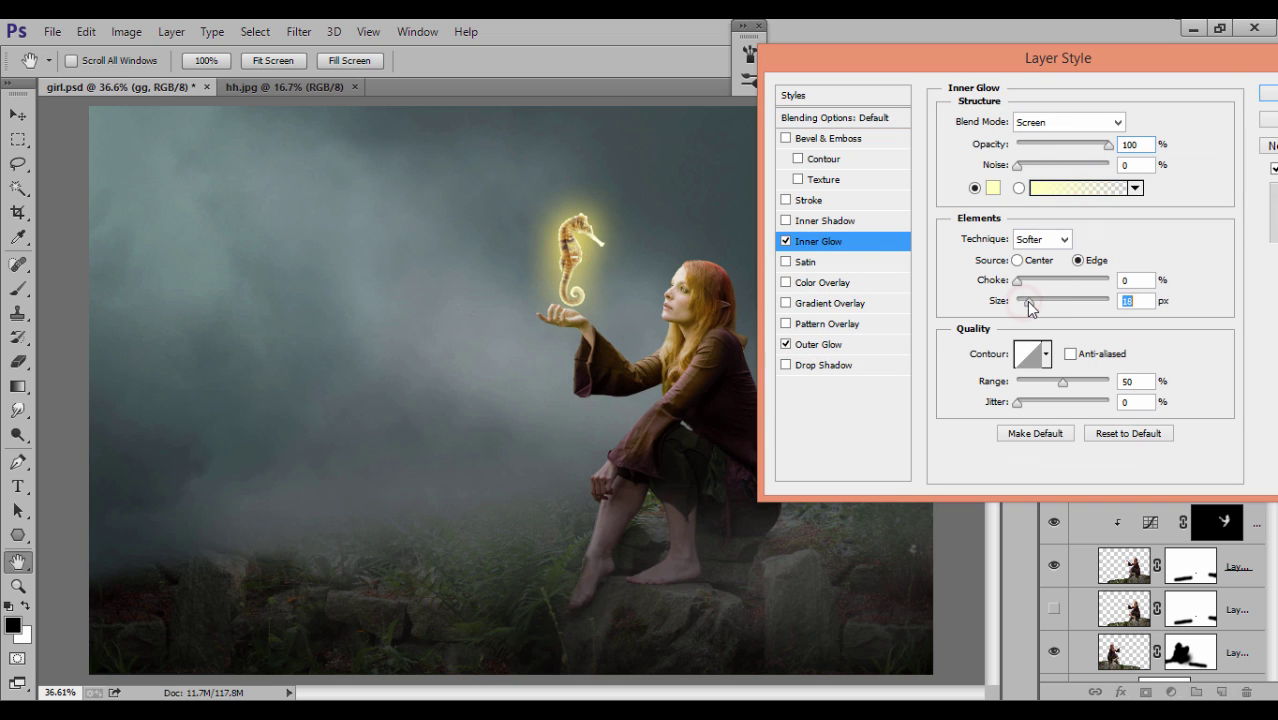
drag(1108, 144, 1097, 144)
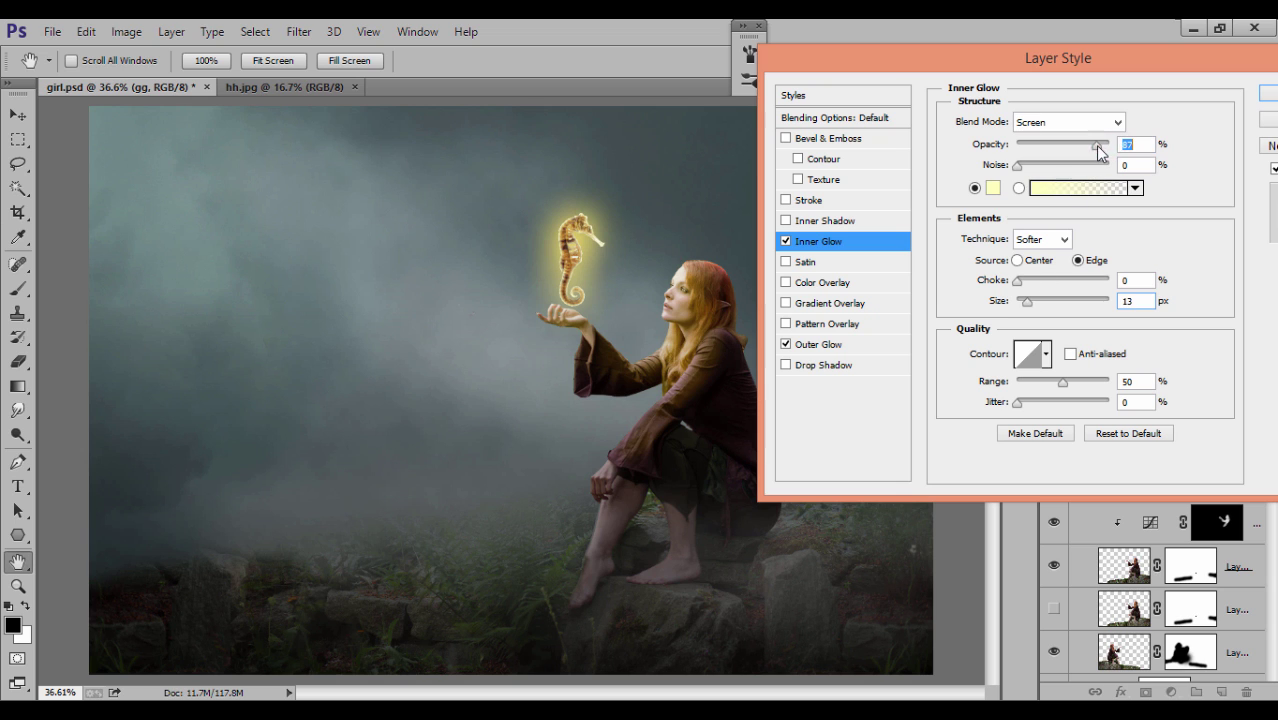
click(1266, 100)
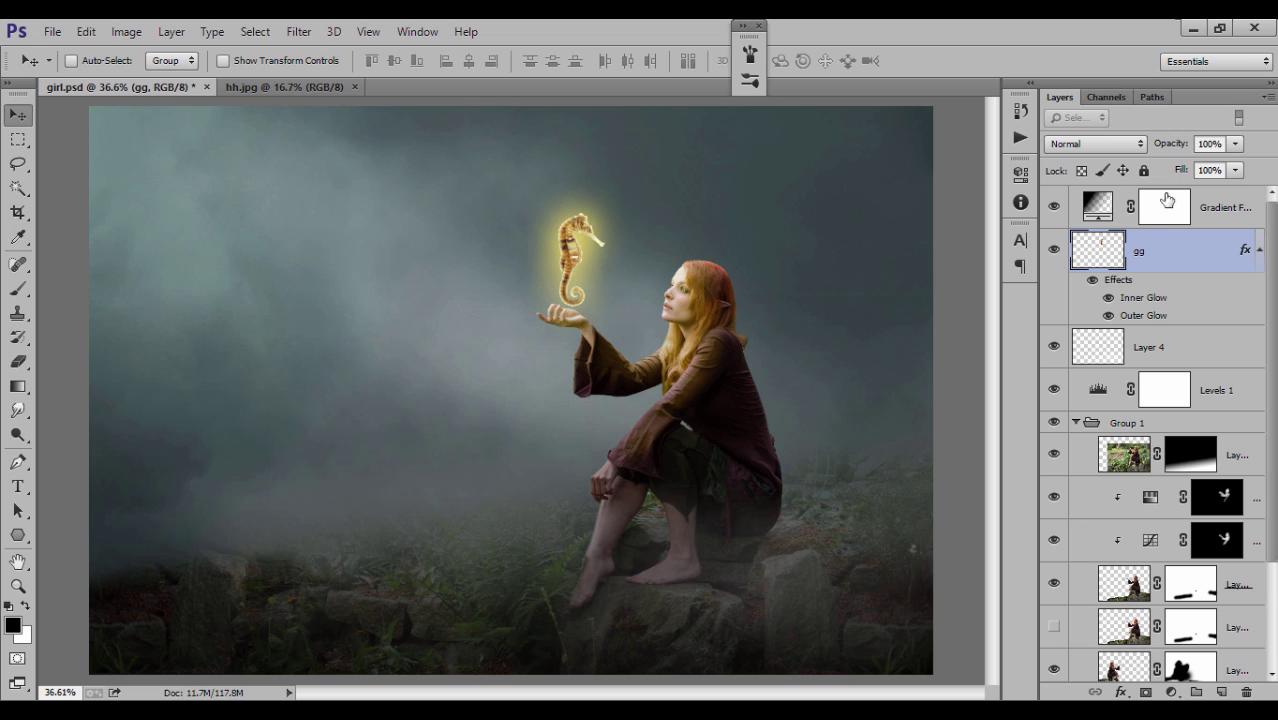
click(1230, 215)
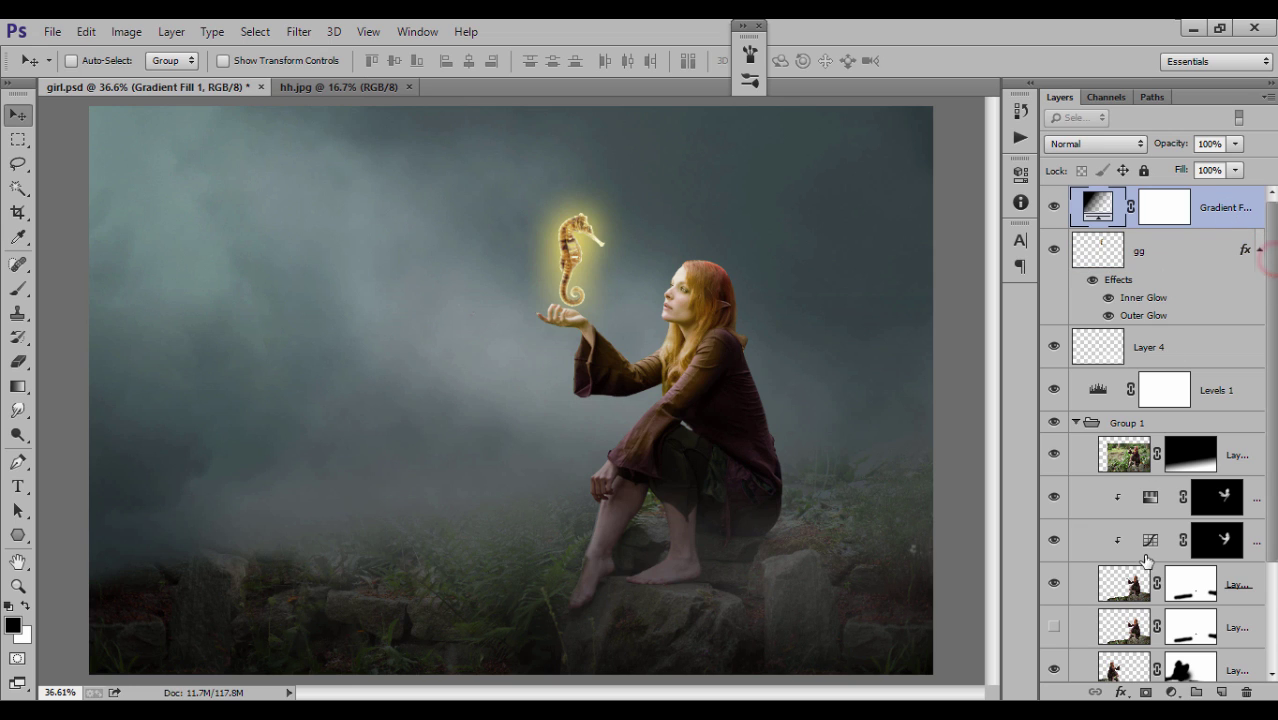
Create a new layer and set up a 1270 px soft brush in dark grey #2c2c2c
click(1222, 691)
key(b)
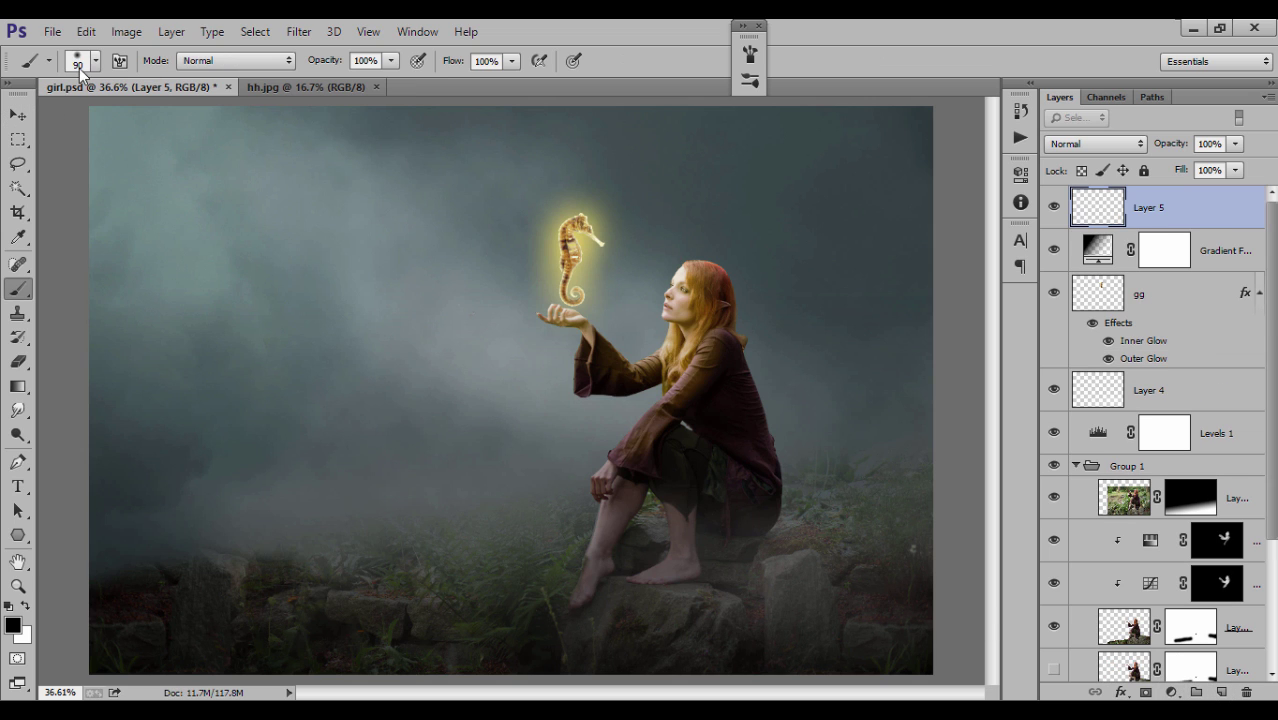
click(80, 62)
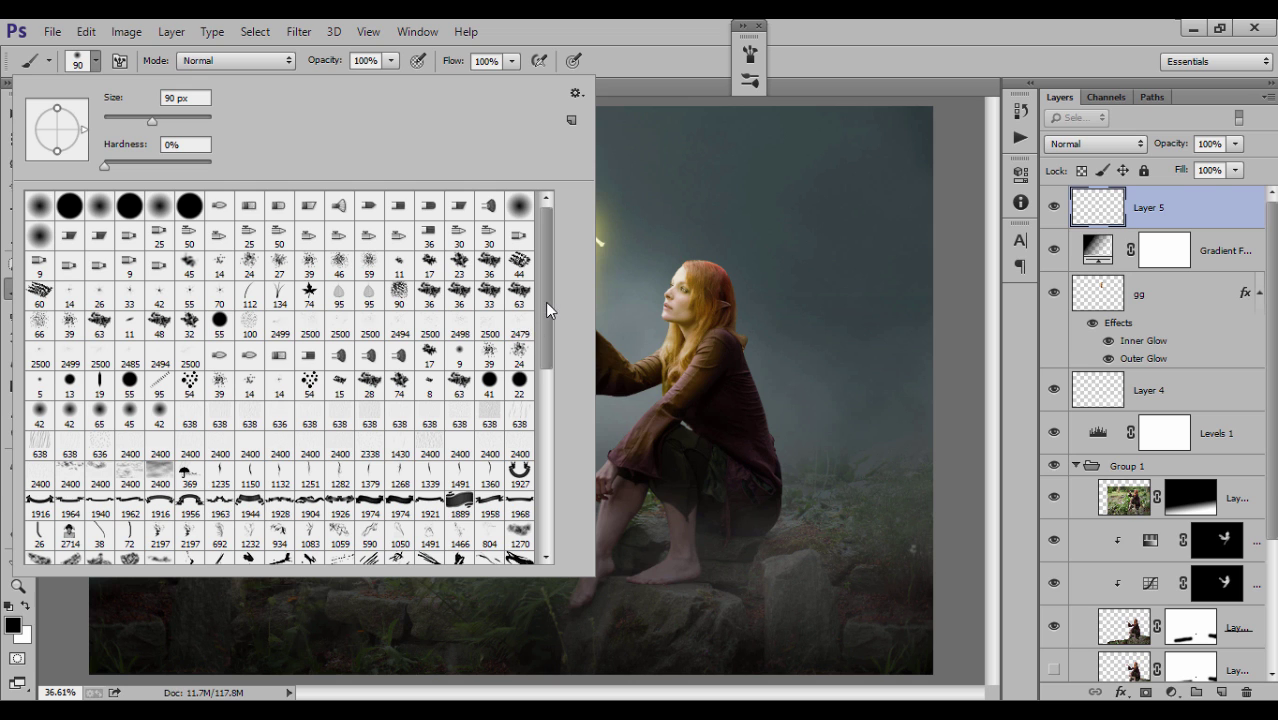
drag(548, 275, 548, 300)
click(520, 480)
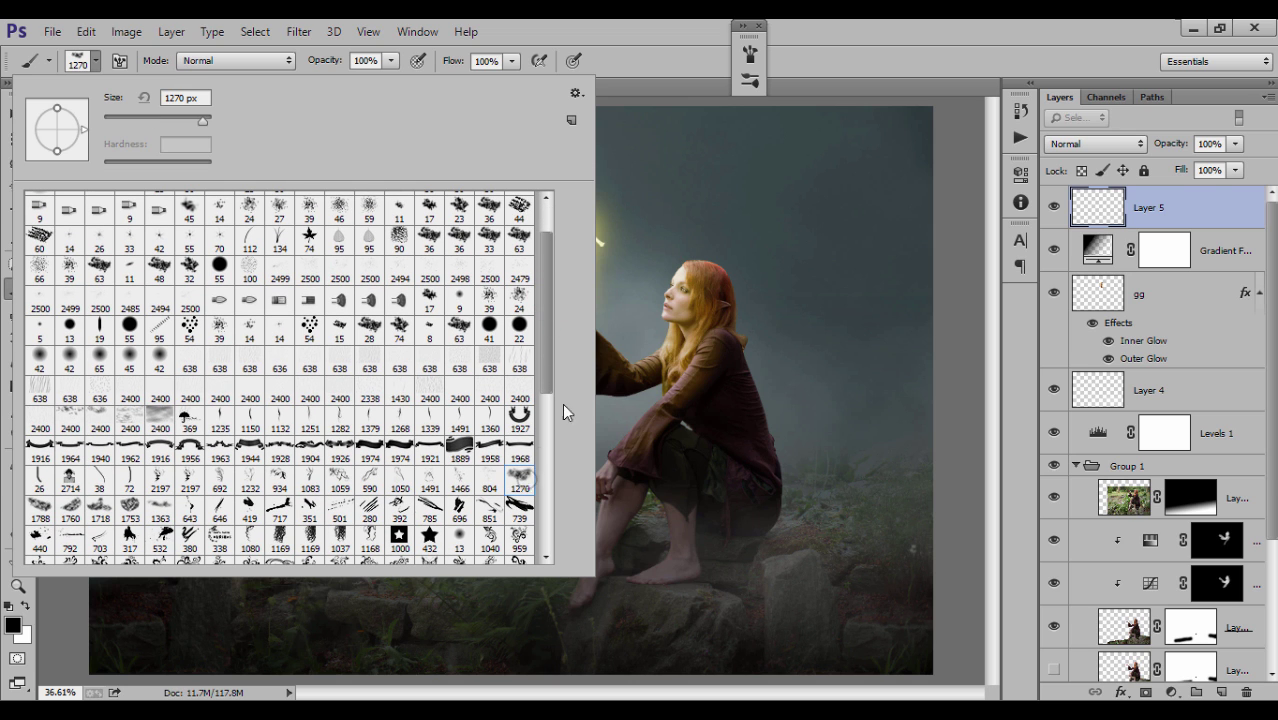
click(864, 52)
click(15, 627)
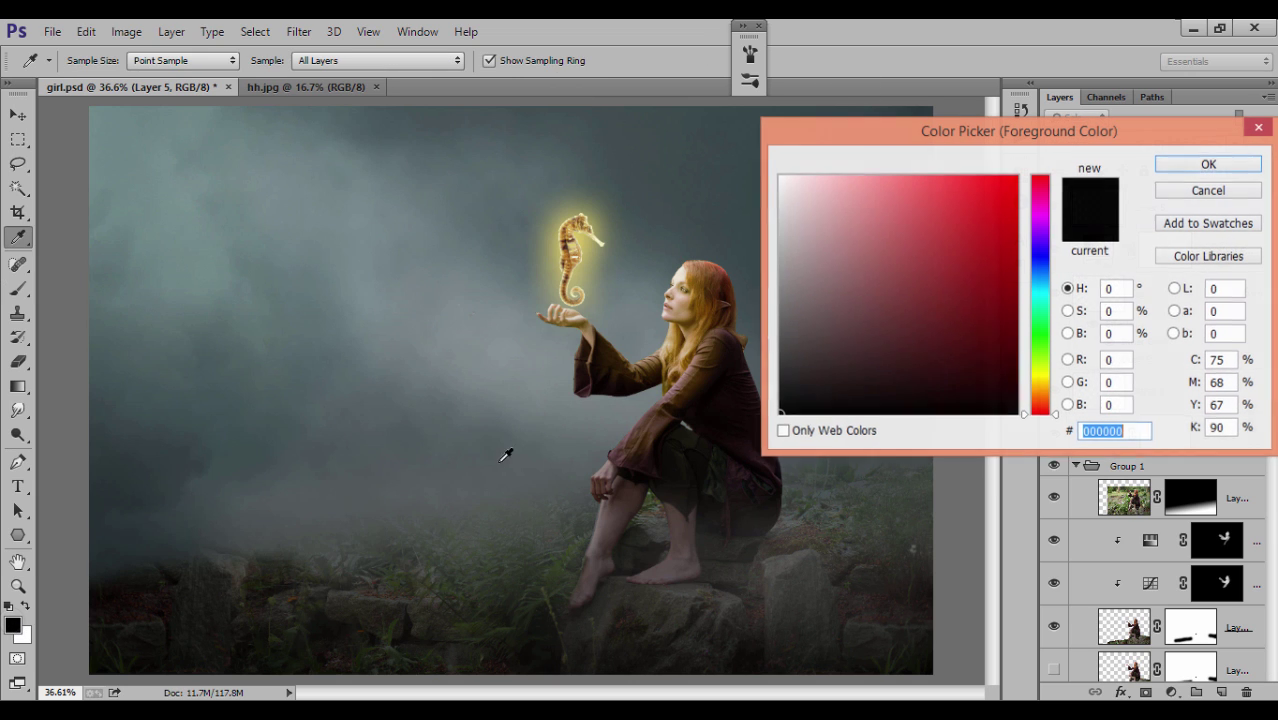
click(780, 373)
click(1205, 165)
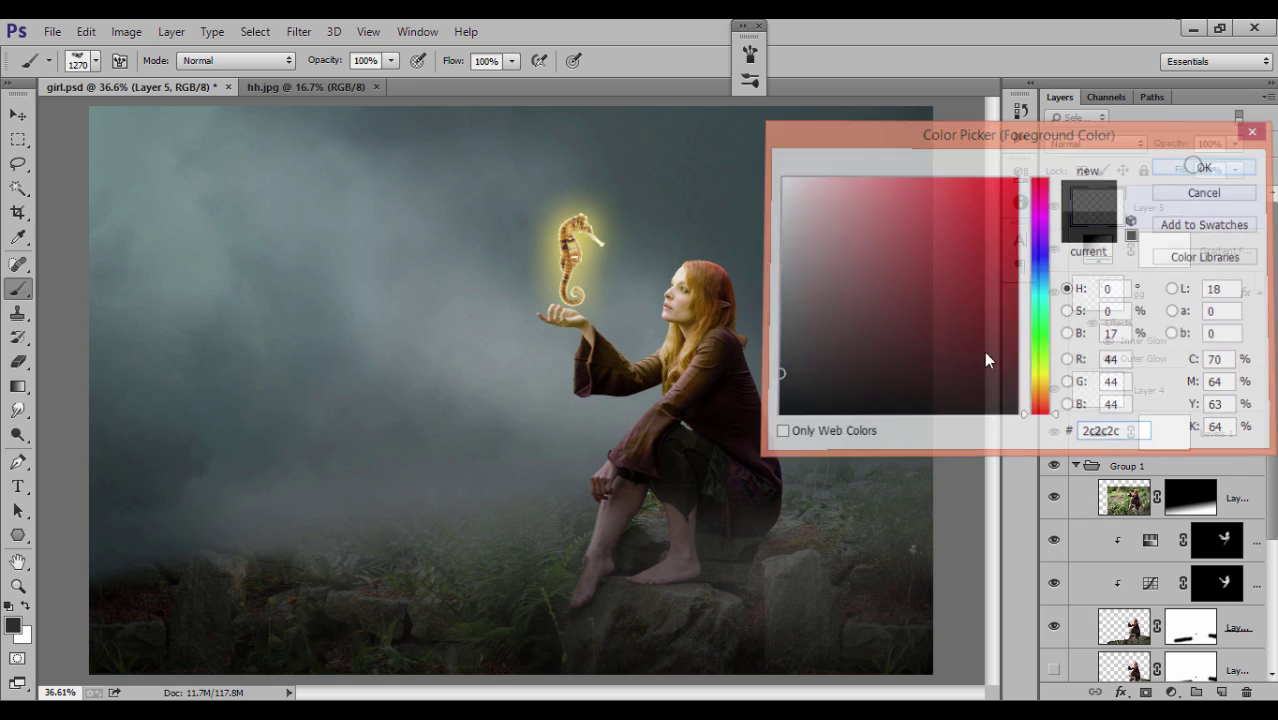
Paint dark grey fog over the rocks, the girl's legs and the lower-left band
mouse_move(760, 540)
mouse_down()
mouse_move(580, 480)
mouse_move(537, 527)
mouse_move(676, 608)
mouse_up()
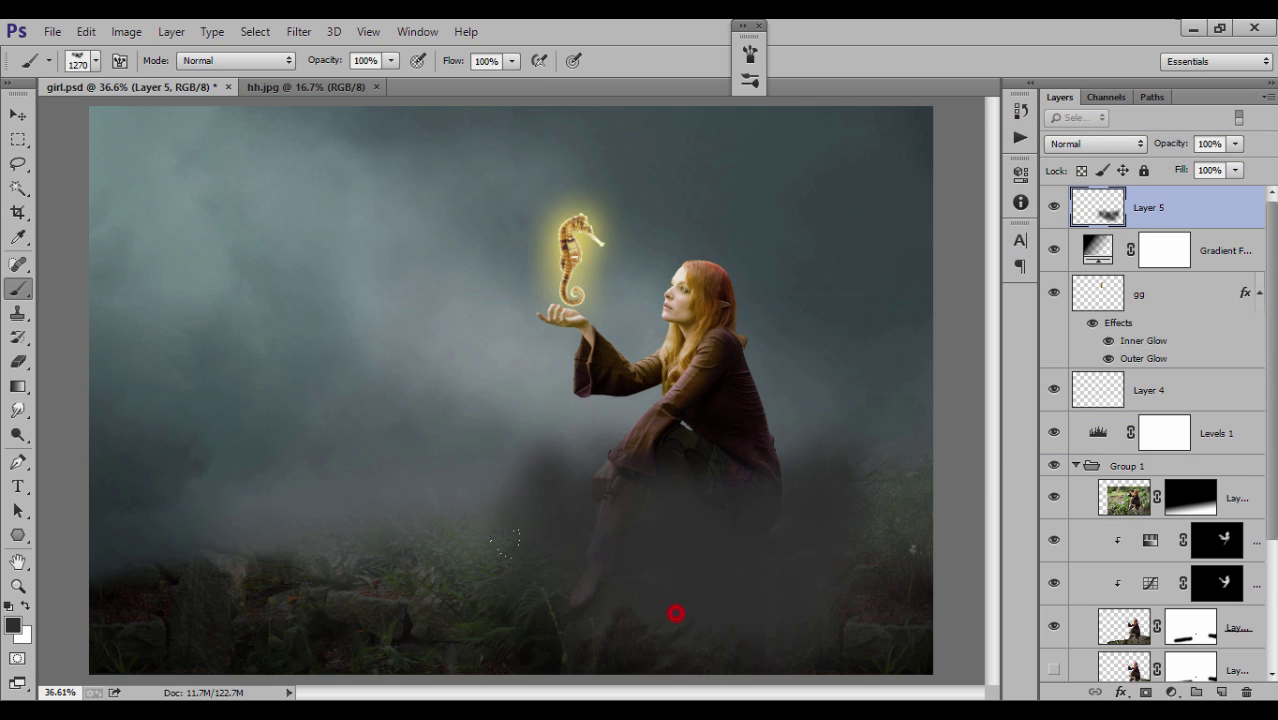
mouse_move(819, 531)
mouse_down()
mouse_move(594, 549)
mouse_move(422, 625)
mouse_move(150, 620)
mouse_move(50, 425)
mouse_up()
drag(200, 490, 450, 410)
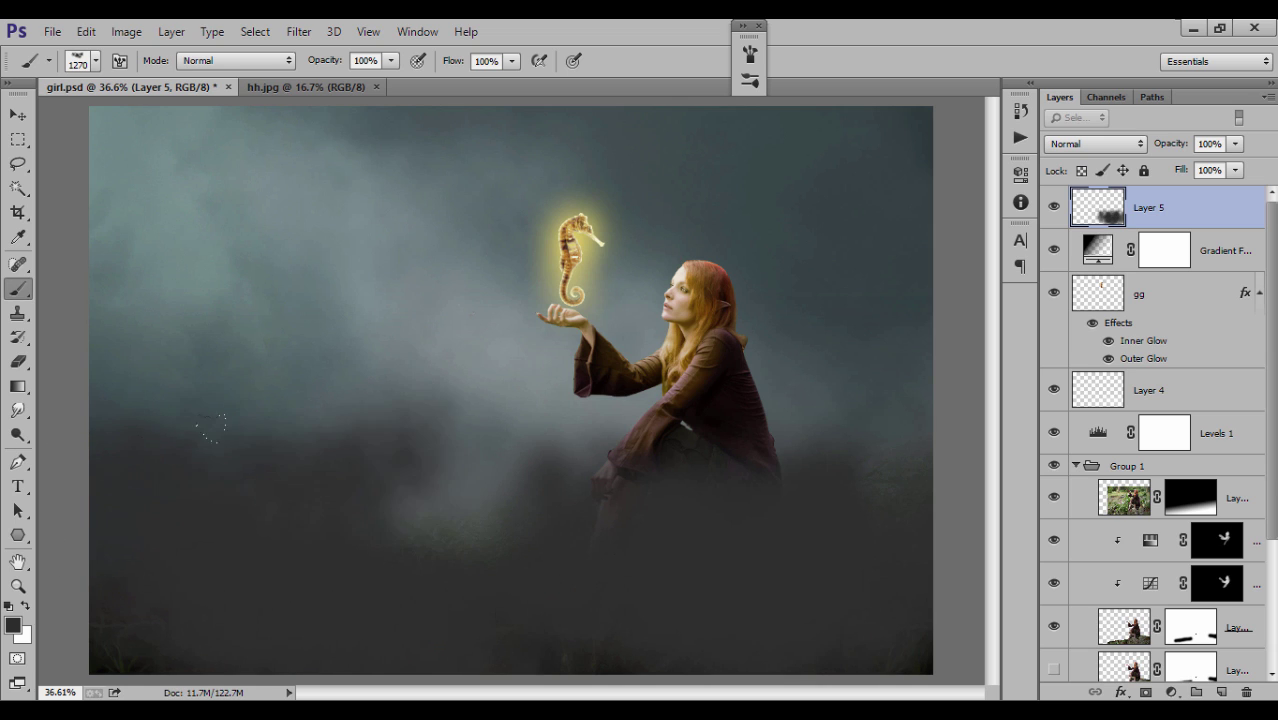
drag(180, 440, 600, 420)
drag(622, 497, 790, 445)
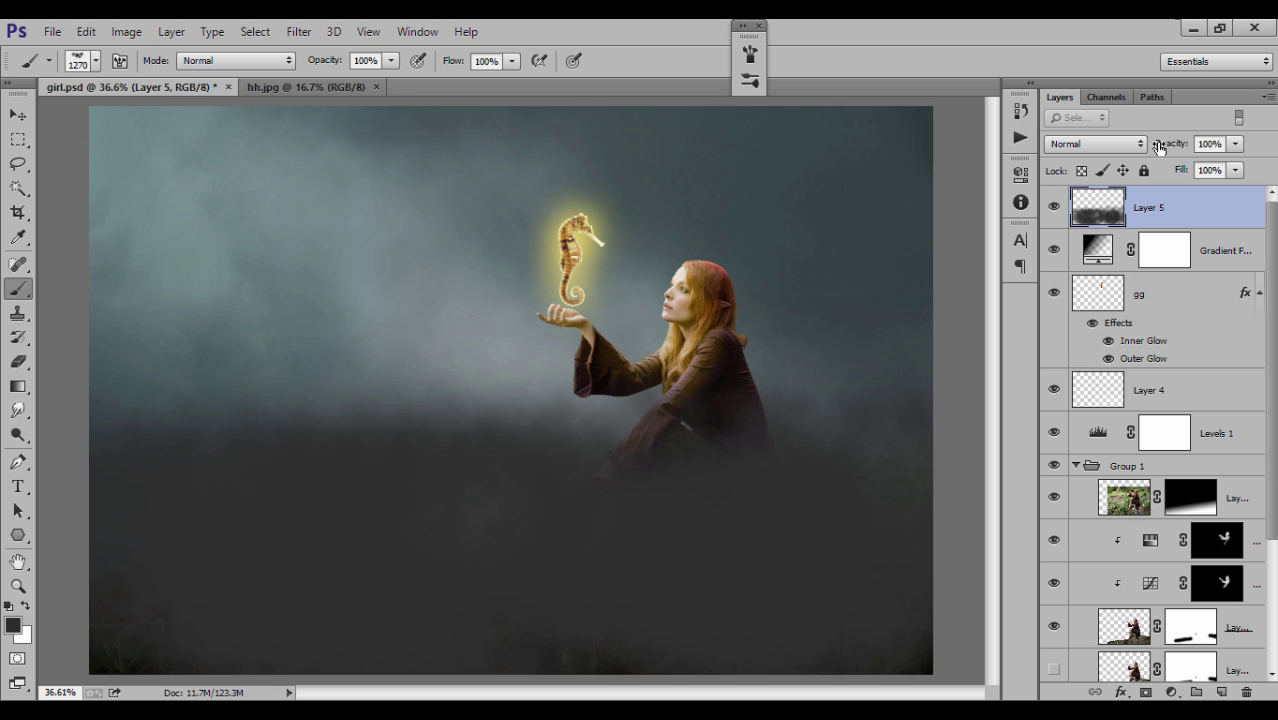
Fade the fog layer to 38% opacity and erase a band on the lower left
drag(1170, 144, 1120, 150)
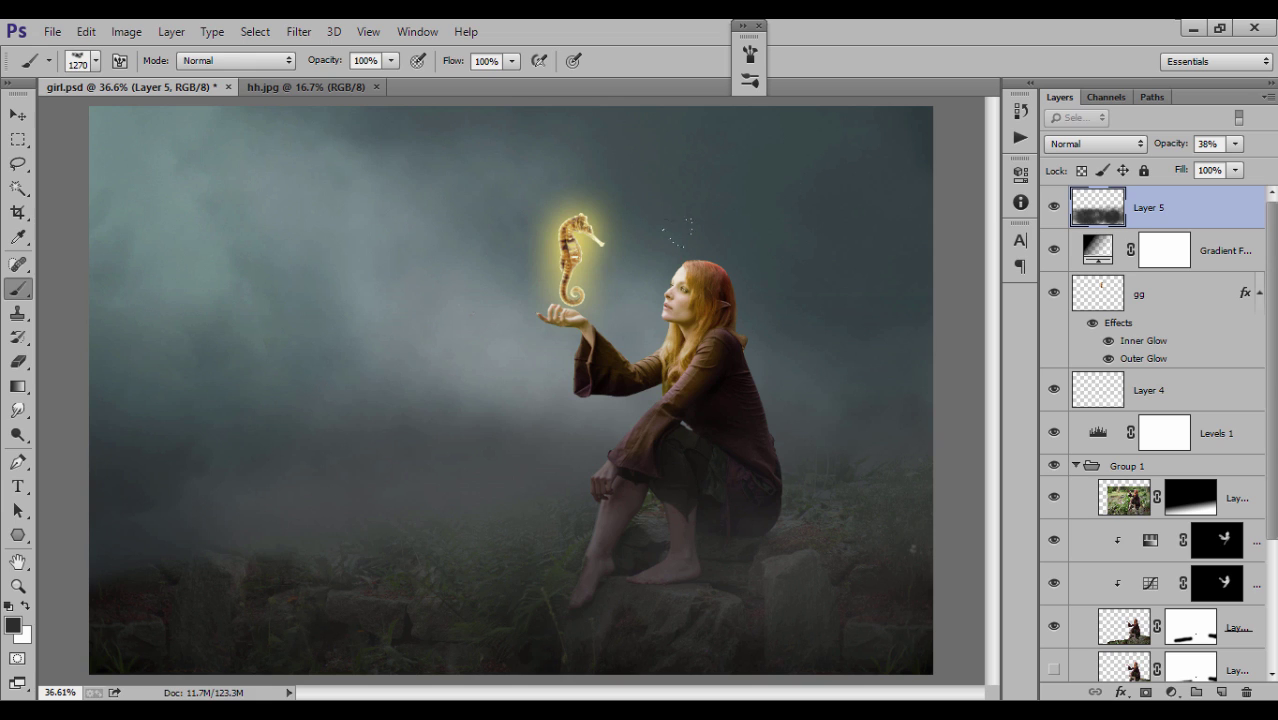
key(e)
mouse_move(360, 450)
mouse_down()
mouse_move(422, 443)
mouse_move(290, 450)
mouse_up()
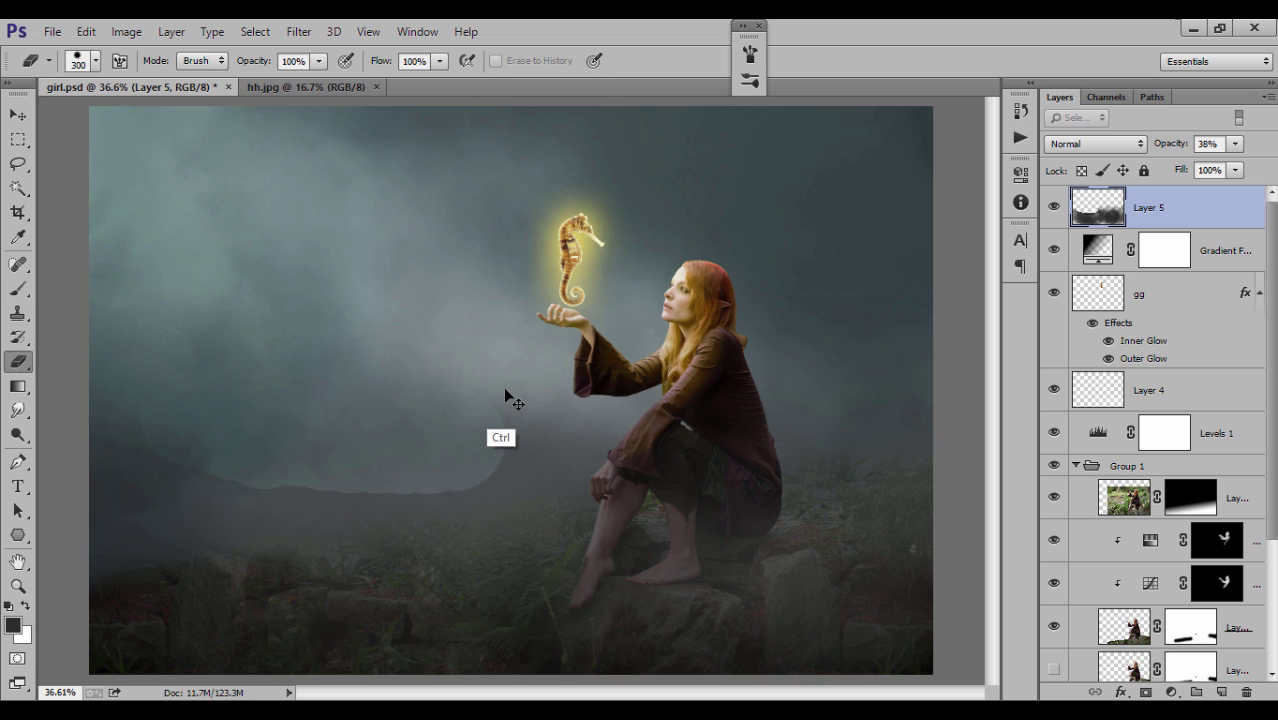
Undo the erasing, add Layer 6 and enable brush Transfer for painting
key(ctrl+z)
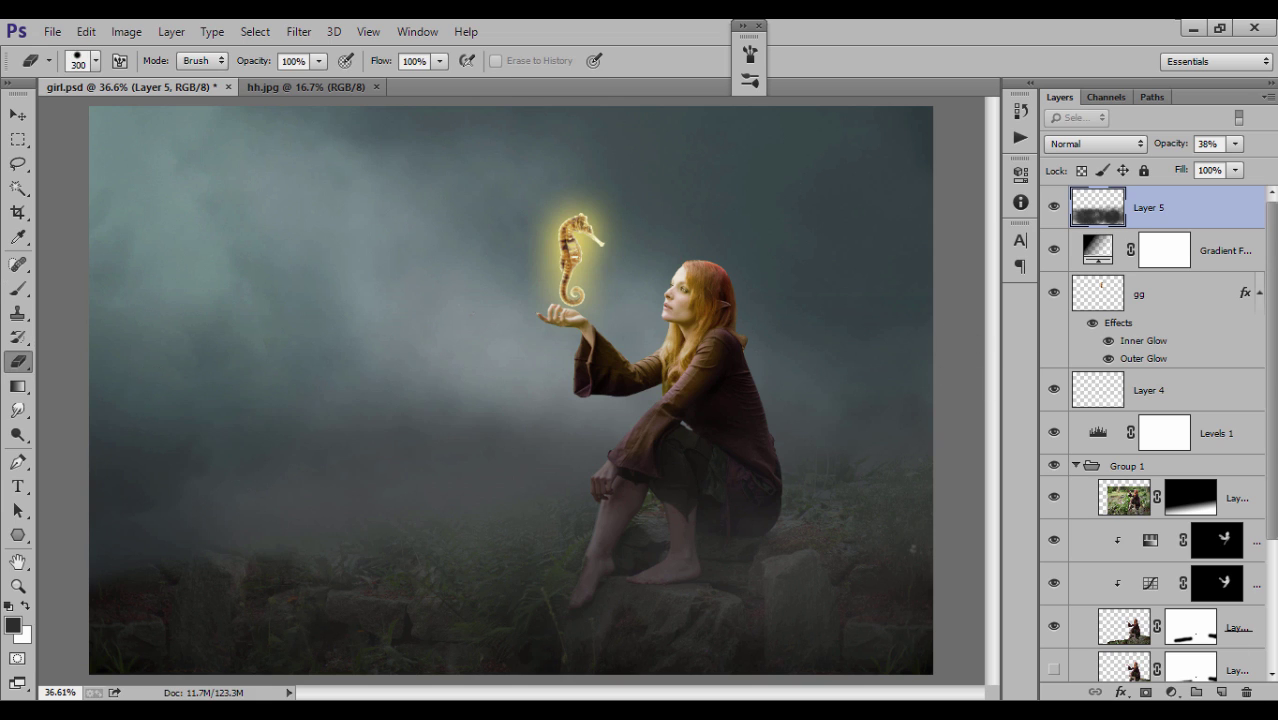
click(1224, 691)
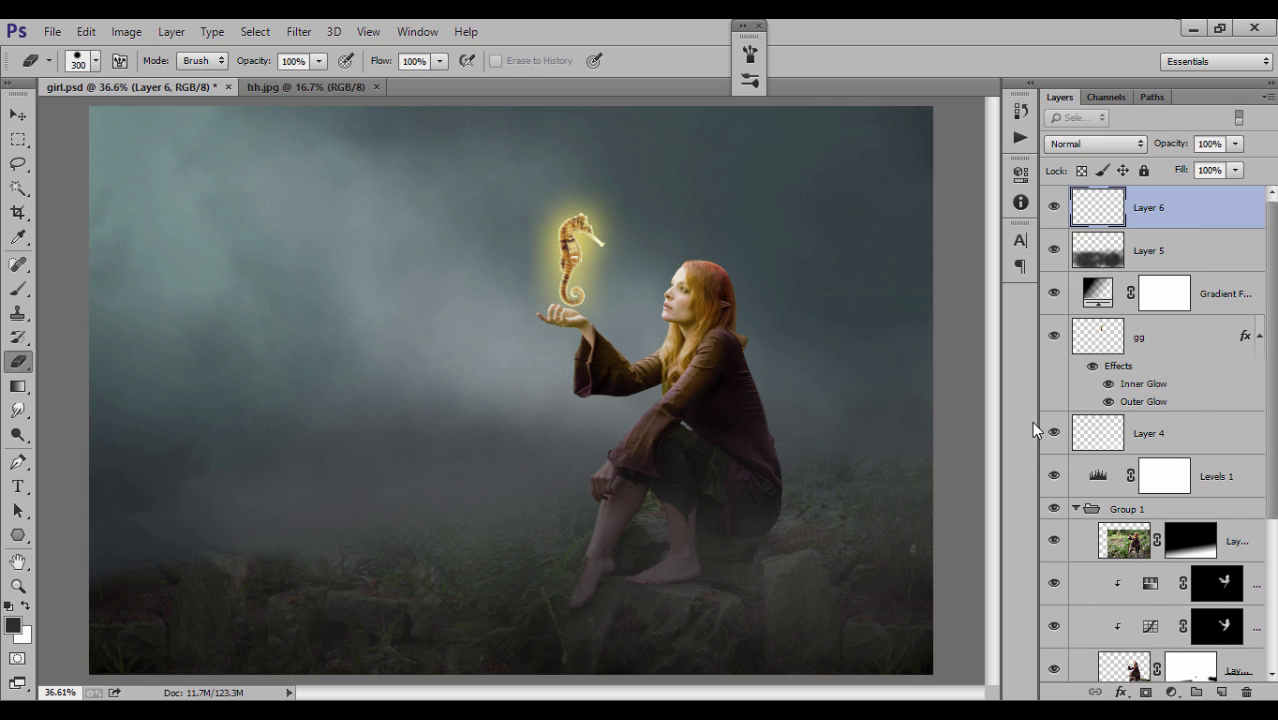
key(F5)
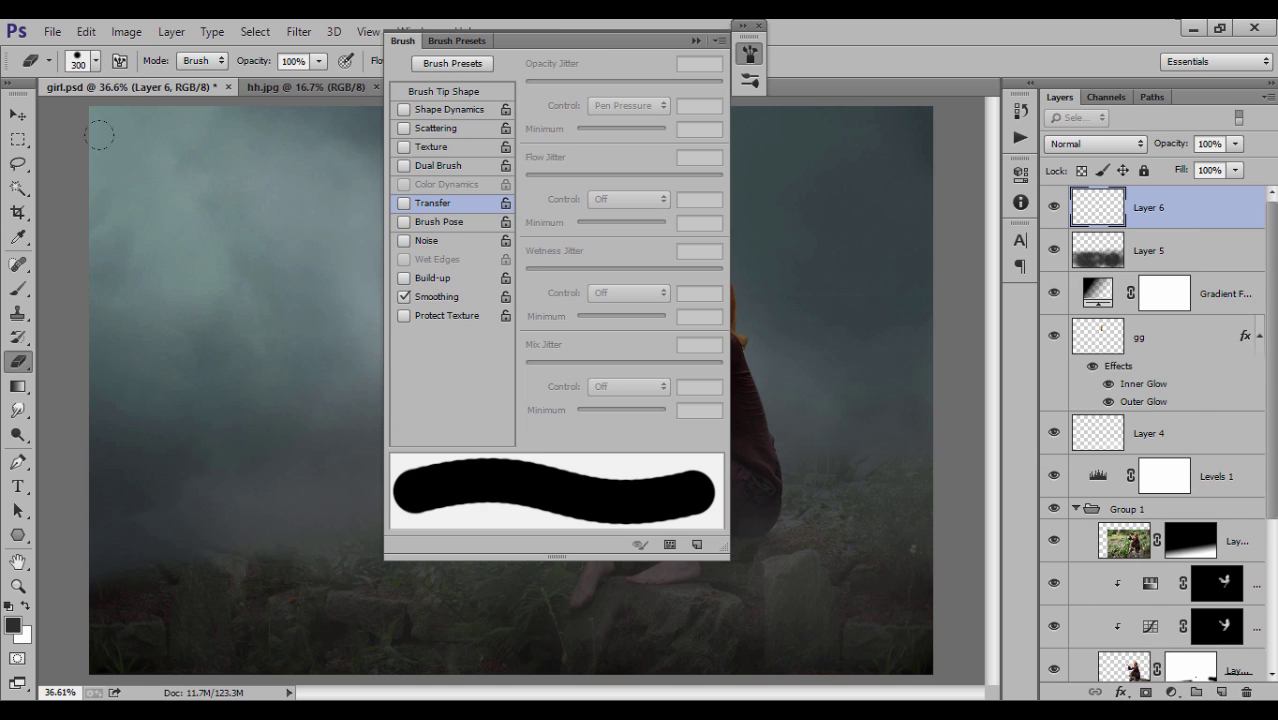
click(18, 288)
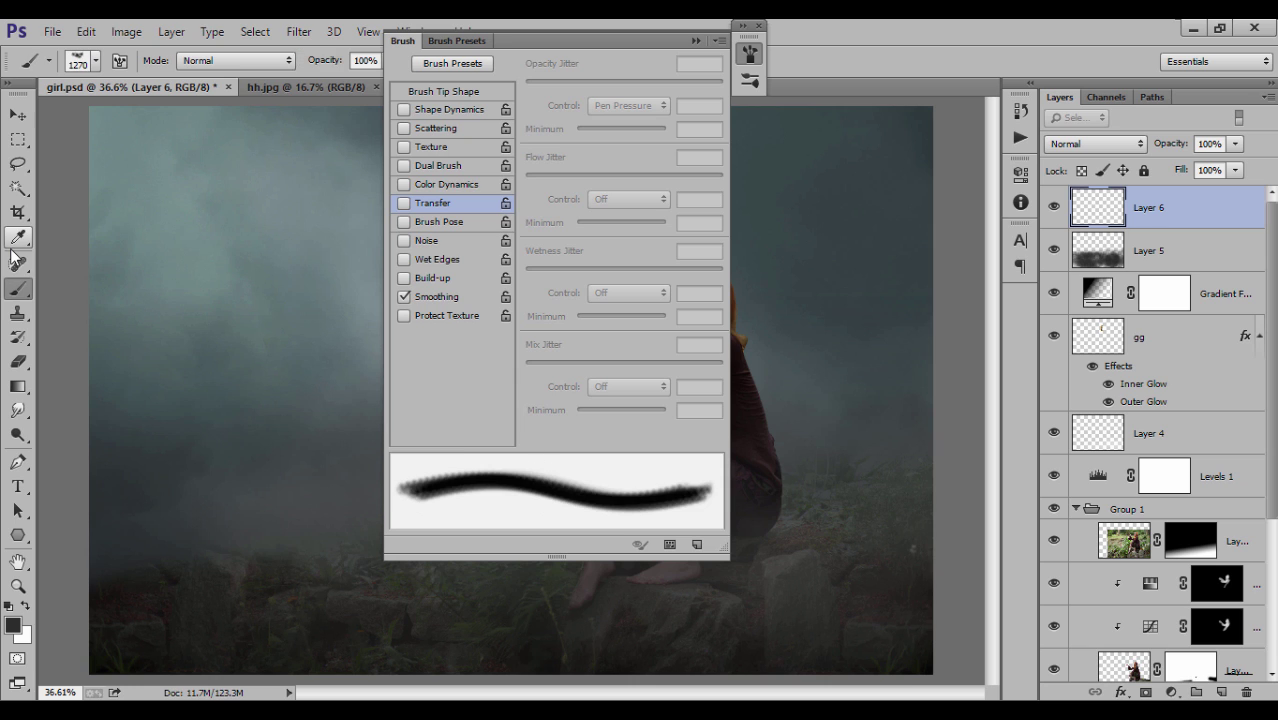
click(403, 203)
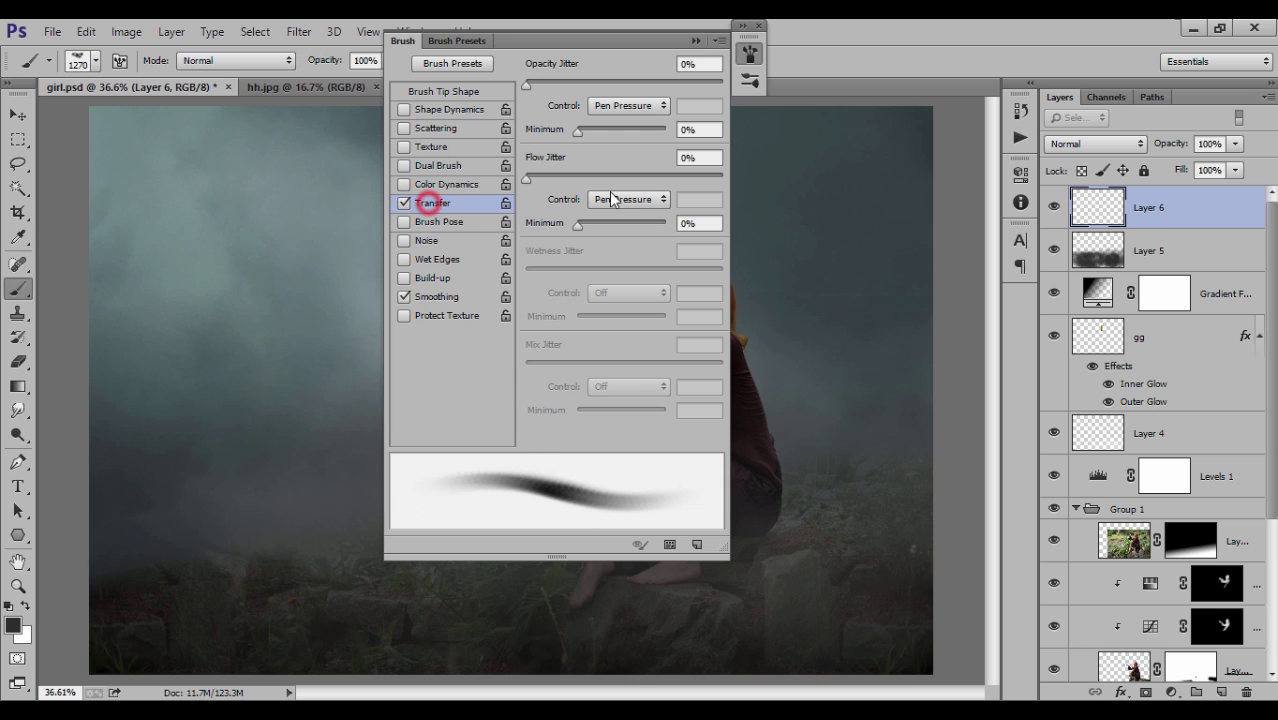
click(693, 41)
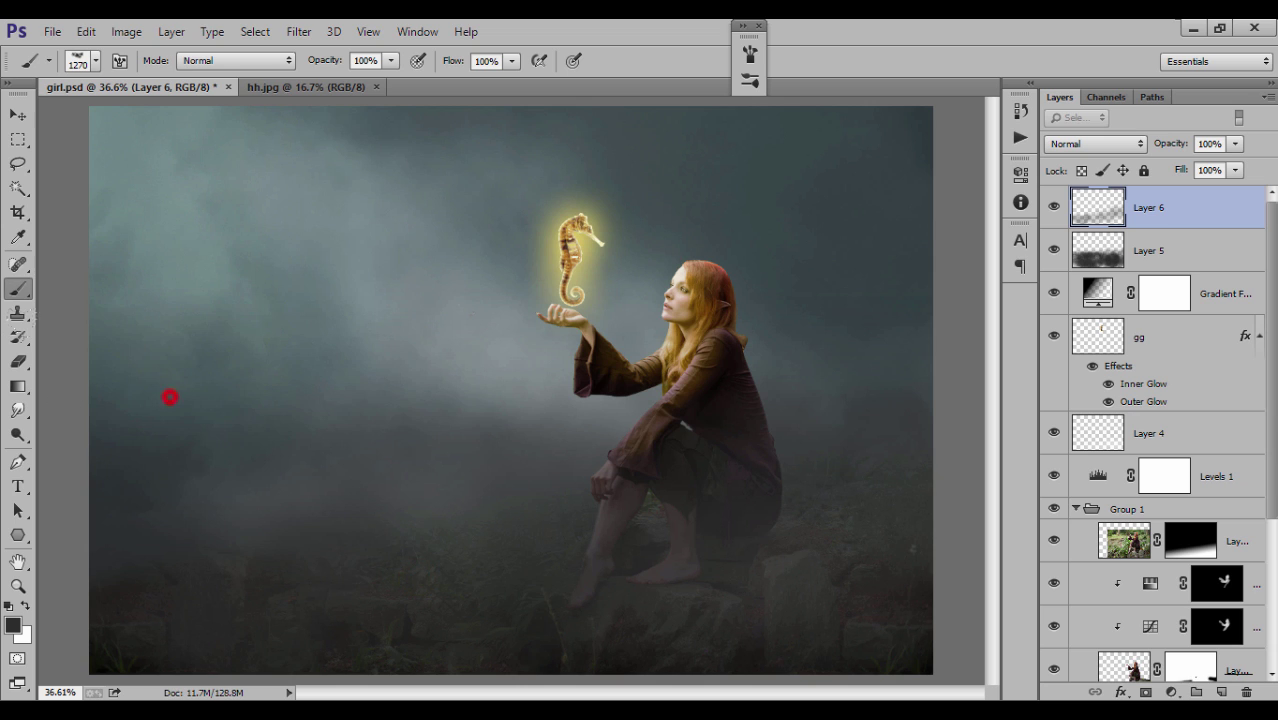
Darken the left-side fog with soft strokes, then stamp all visible layers into Layer 7
drag(170, 397, 190, 212)
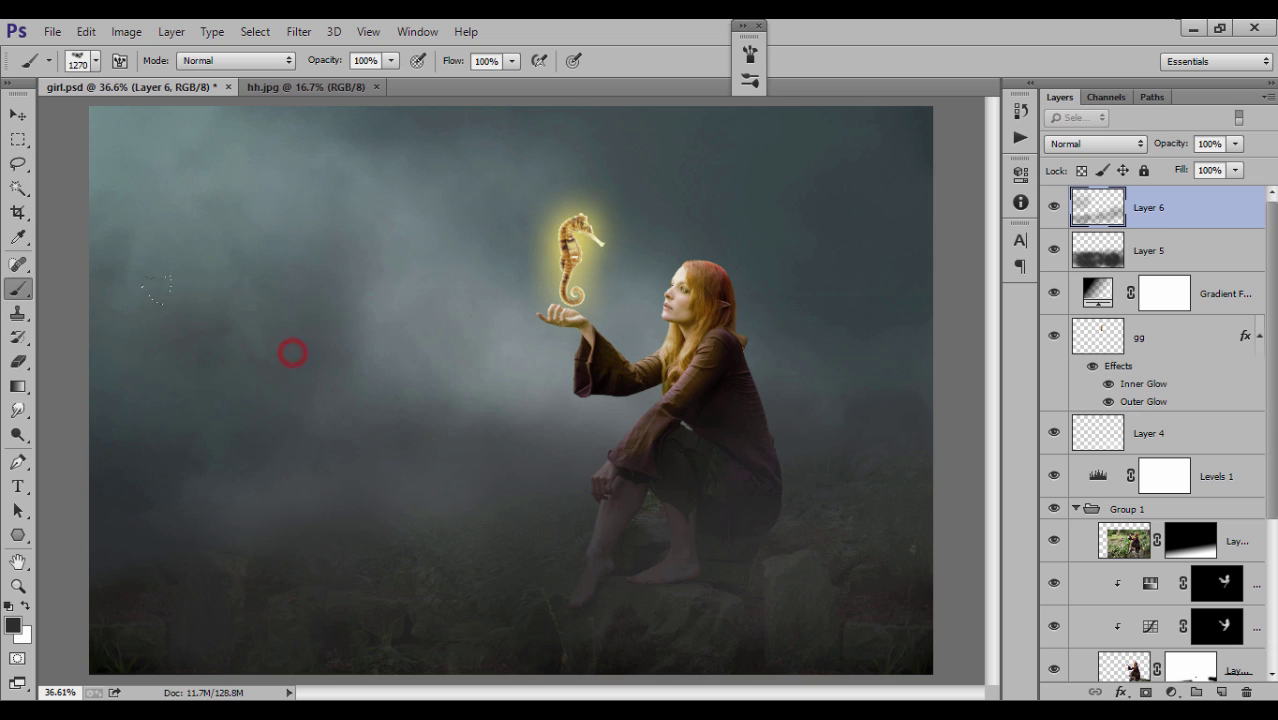
drag(293, 352, 240, 160)
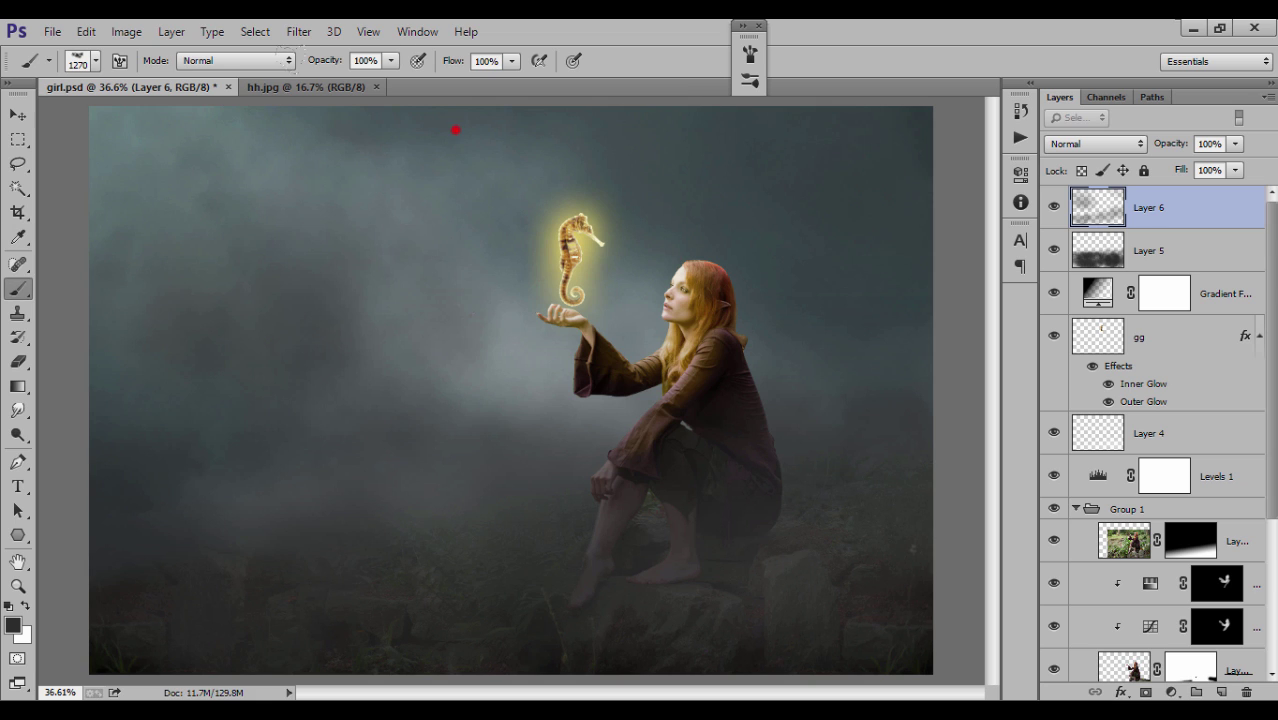
click(248, 120)
click(250, 195)
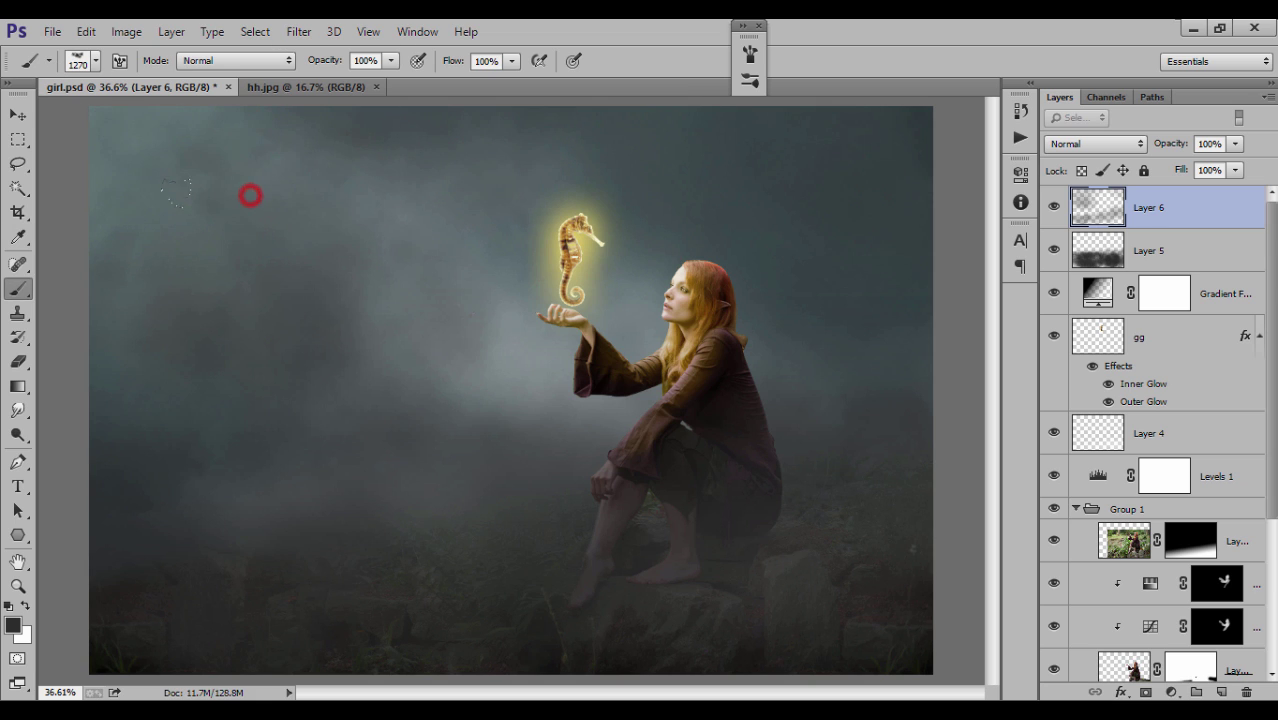
click(418, 350)
key(ctrl+shift+alt+e)
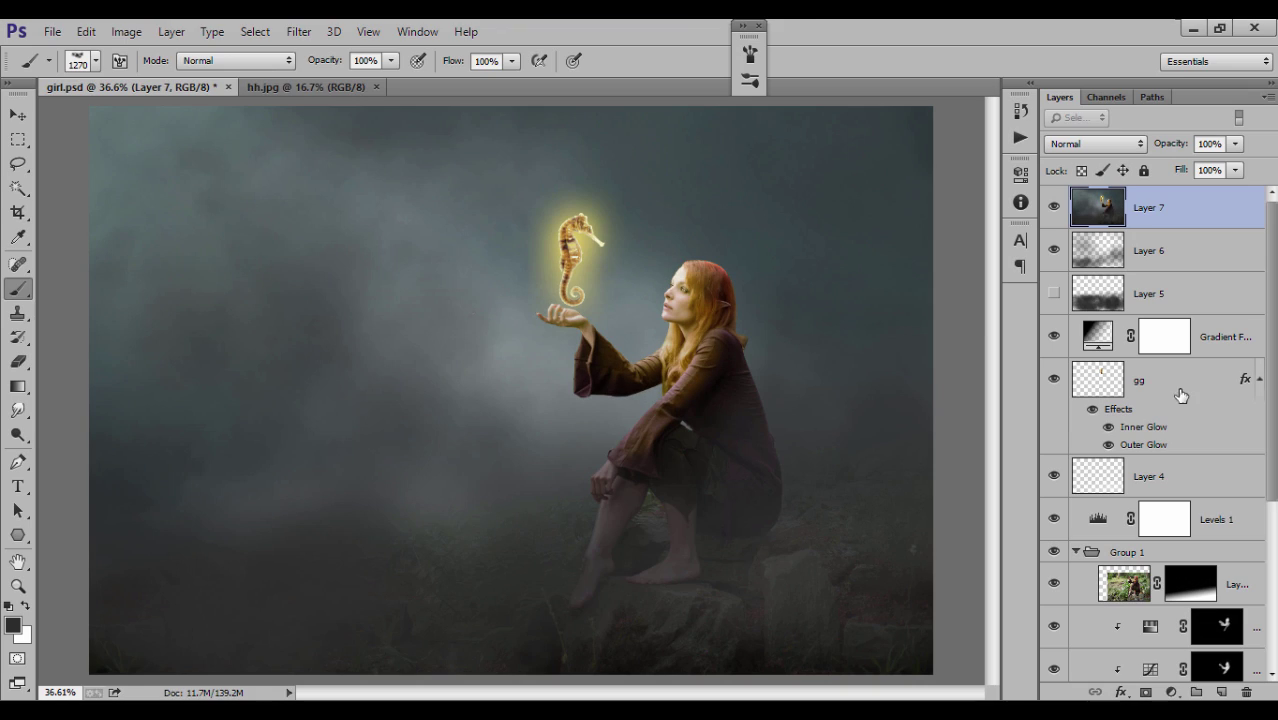
click(298, 32)
mouse_move(410, 532)
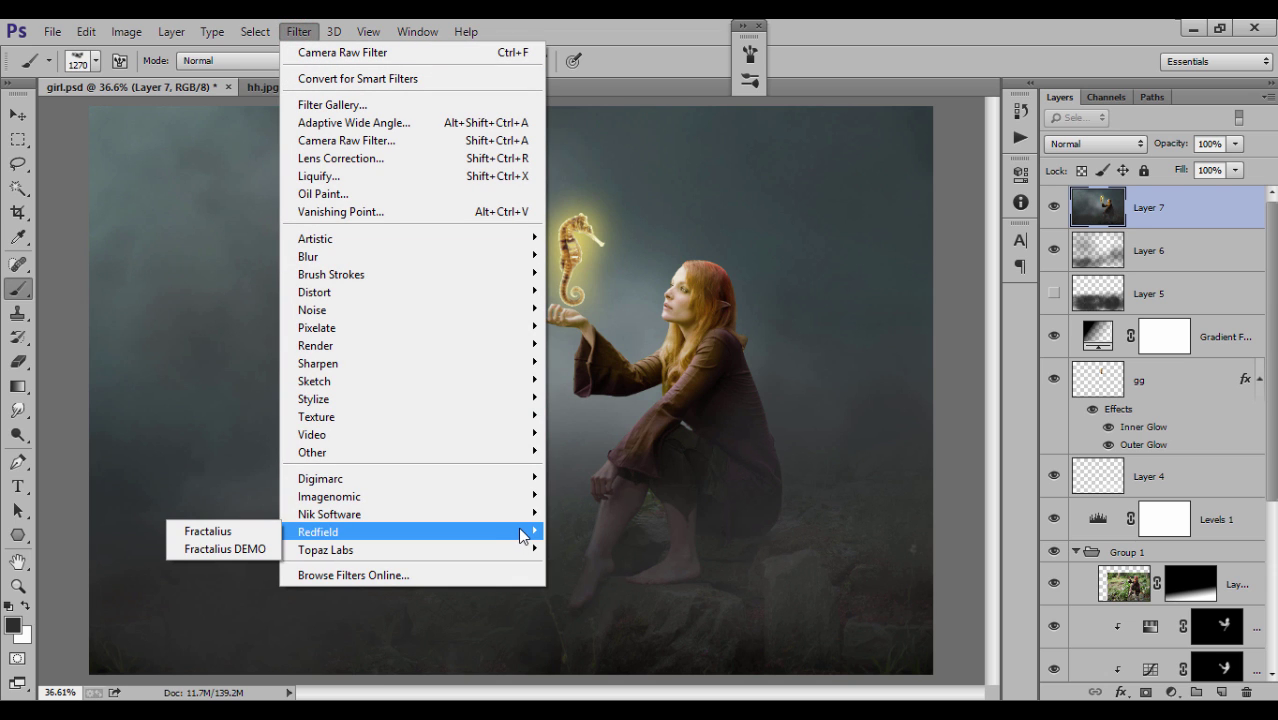
Launch Color Efex Pro 4, try Cross Processing B10, and add a reduced Detail Extractor
click(232, 513)
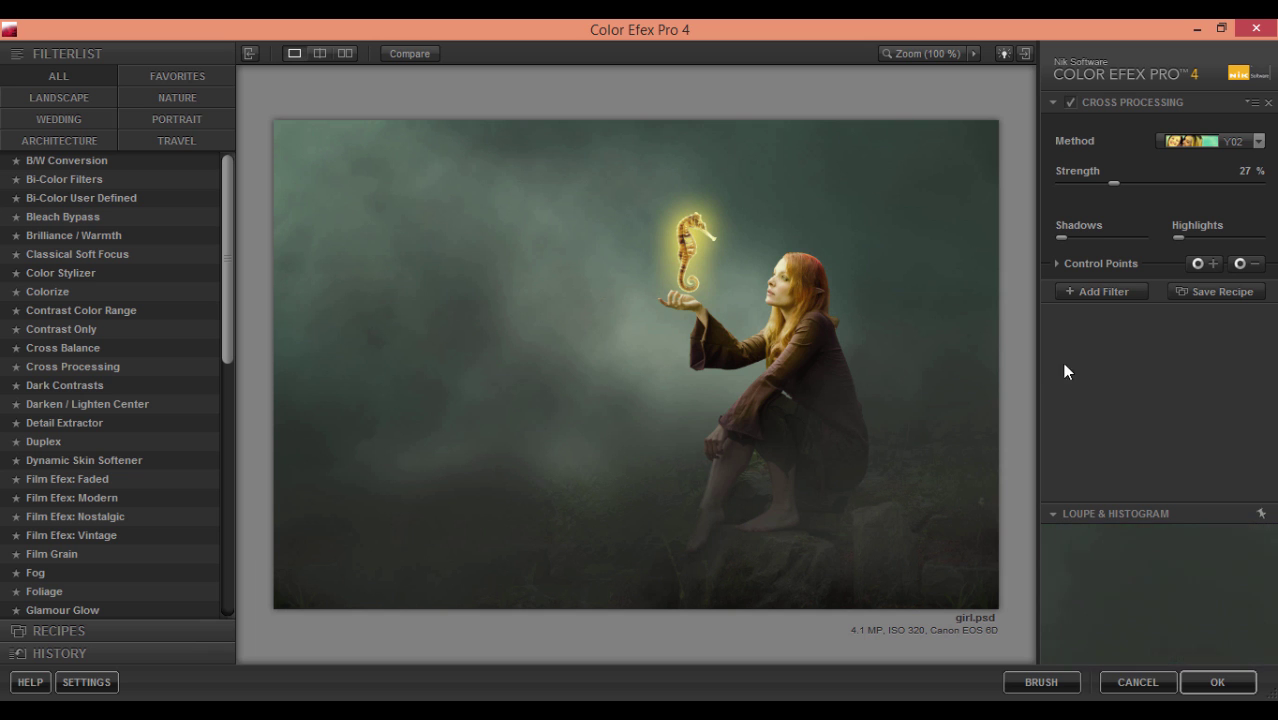
click(1212, 142)
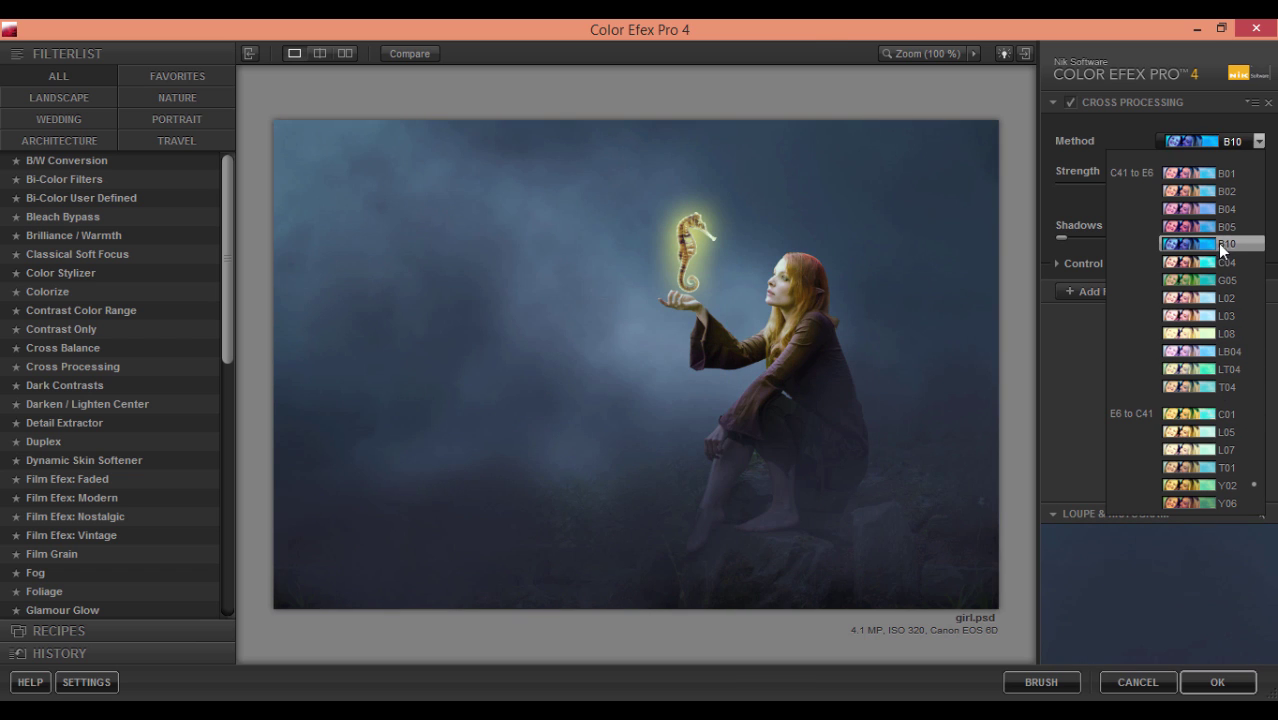
click(1222, 244)
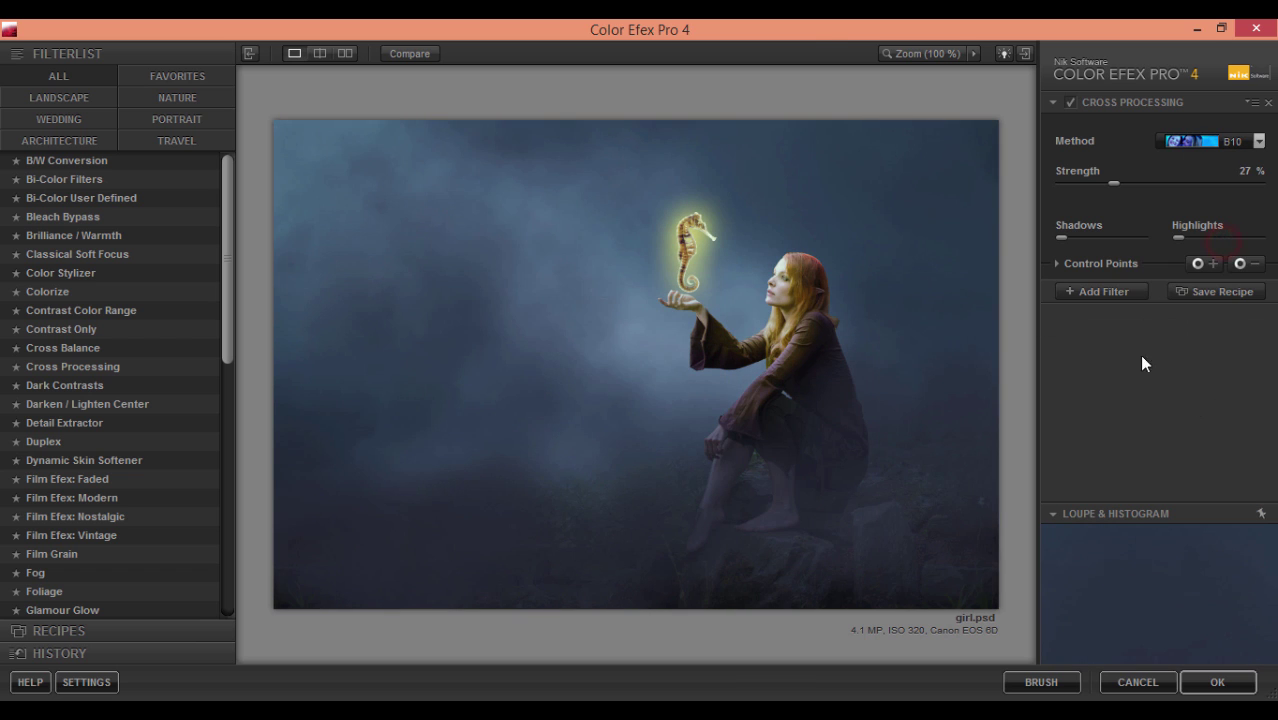
click(1128, 291)
click(79, 423)
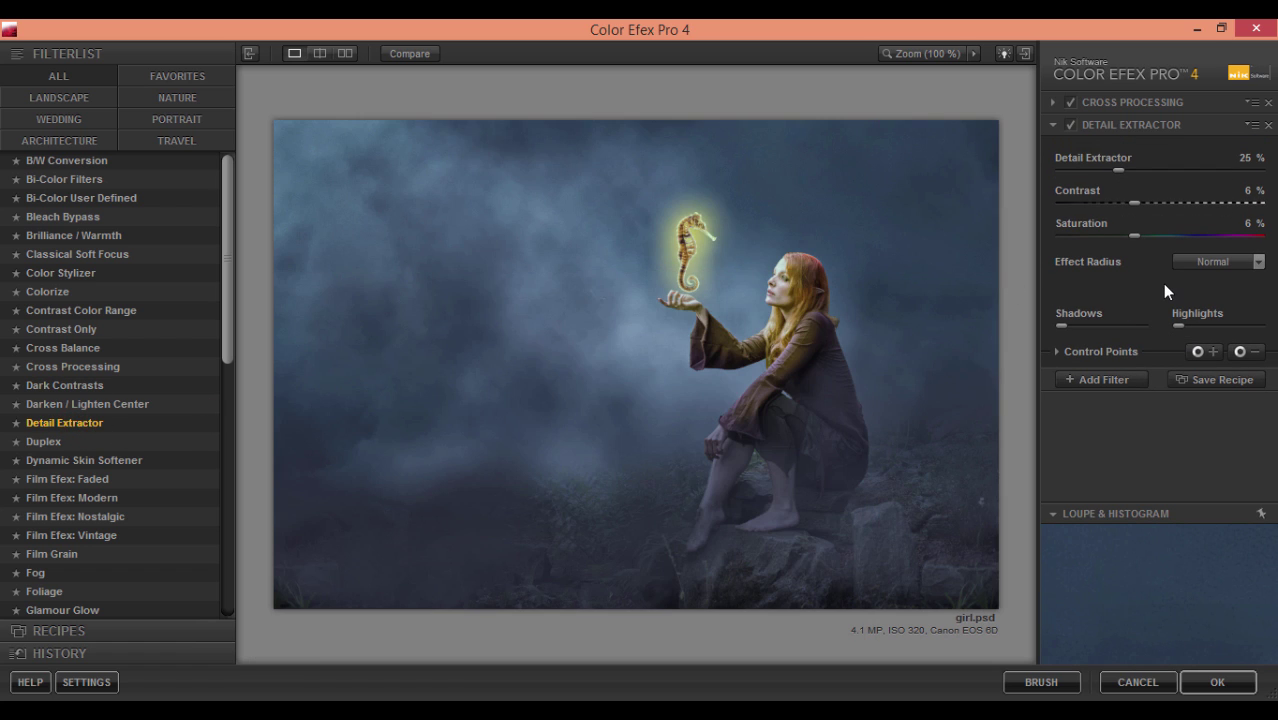
drag(1117, 171, 1073, 171)
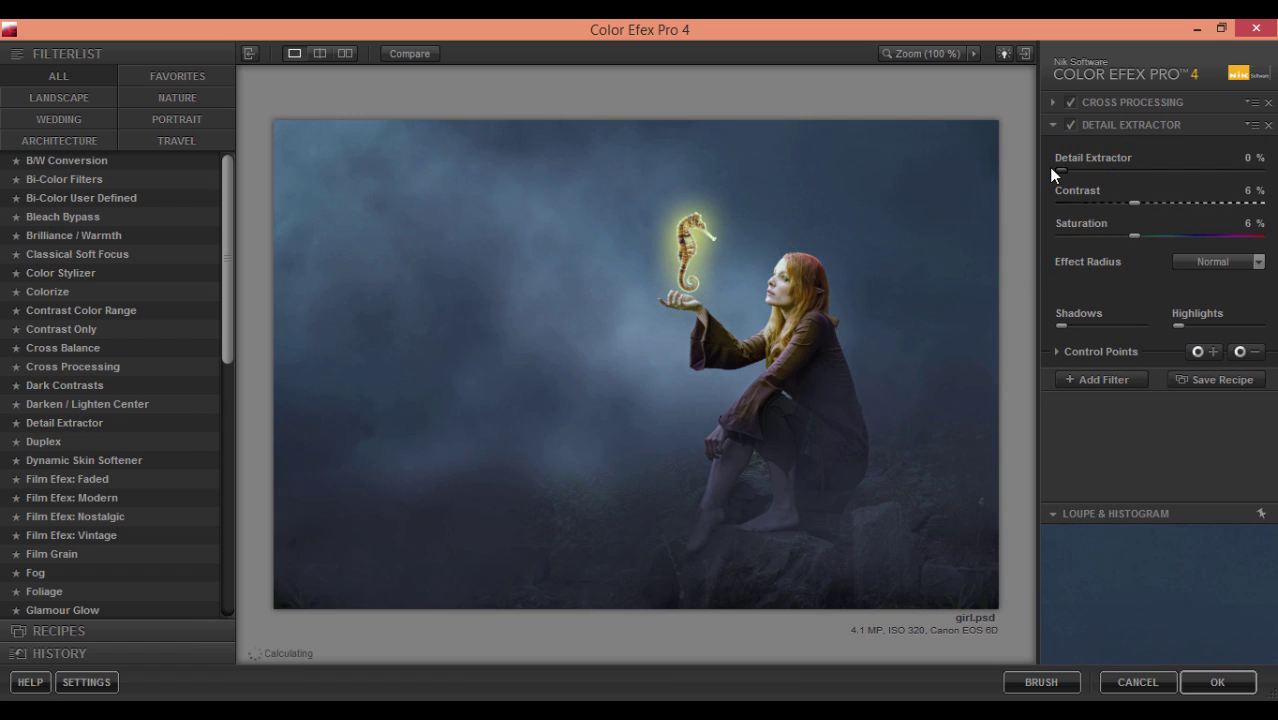
Add Contrast Only and switch Cross Processing to method Y06
click(1090, 379)
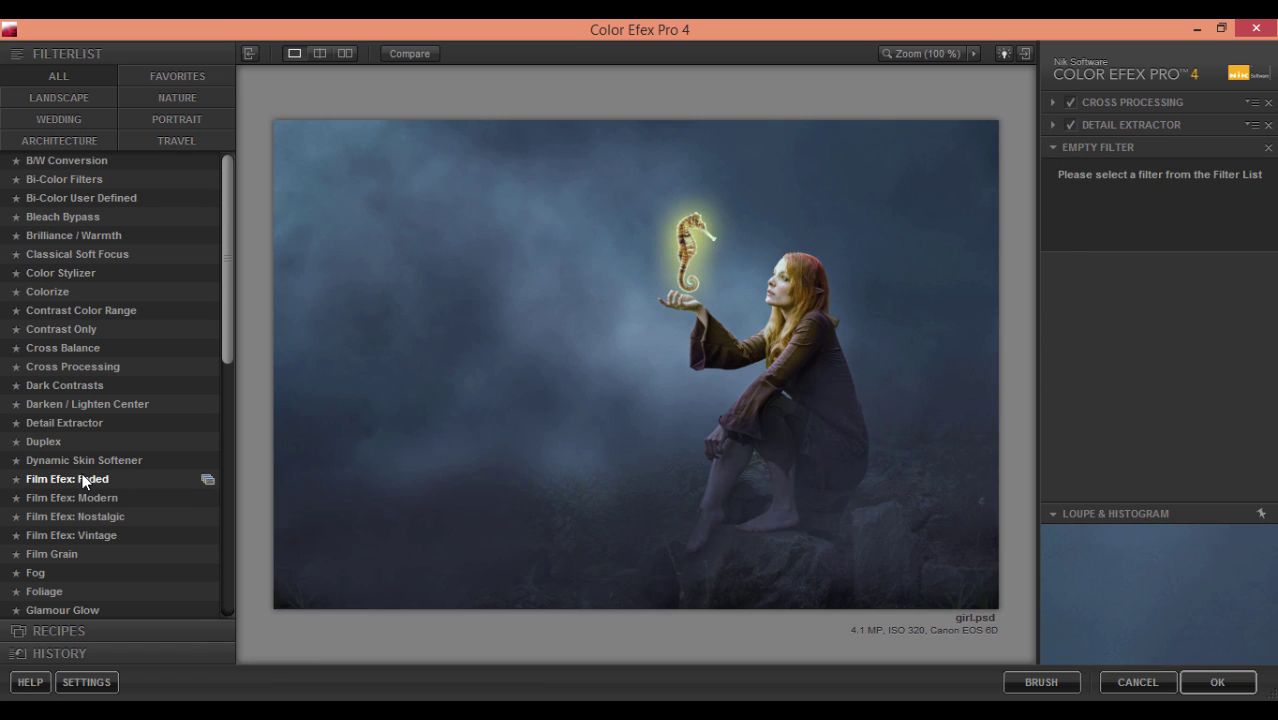
click(66, 331)
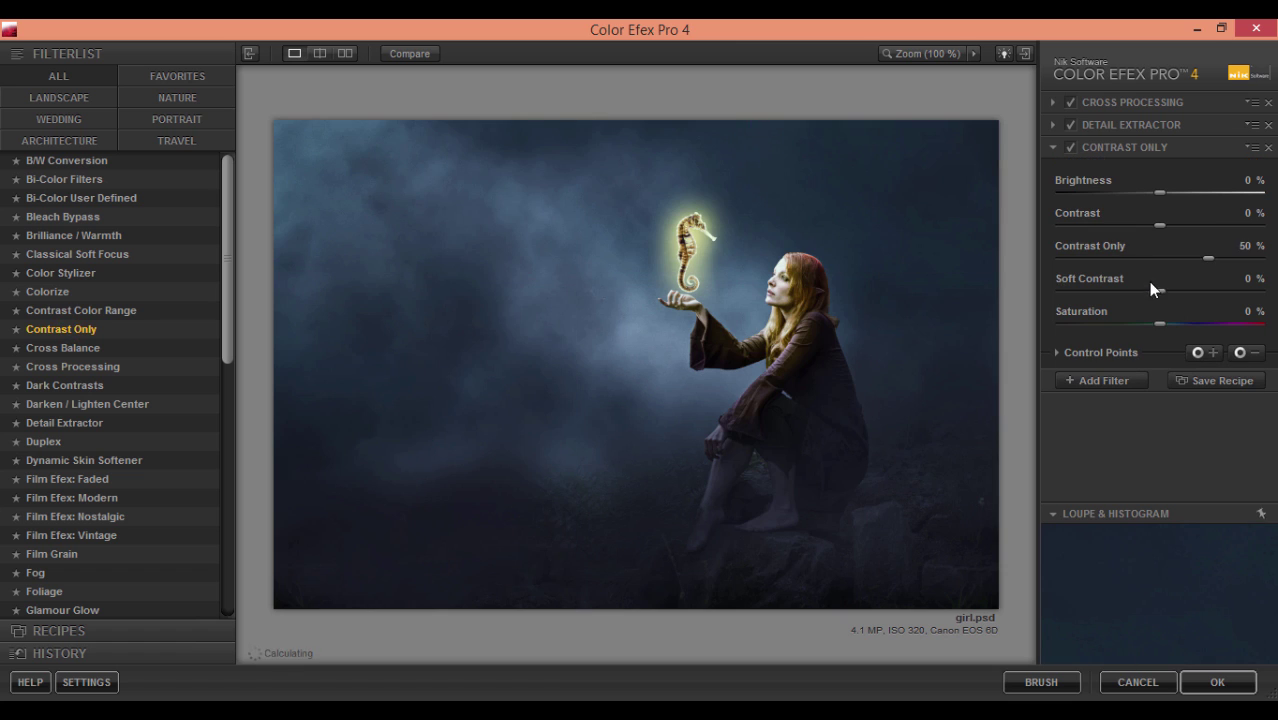
click(1071, 102)
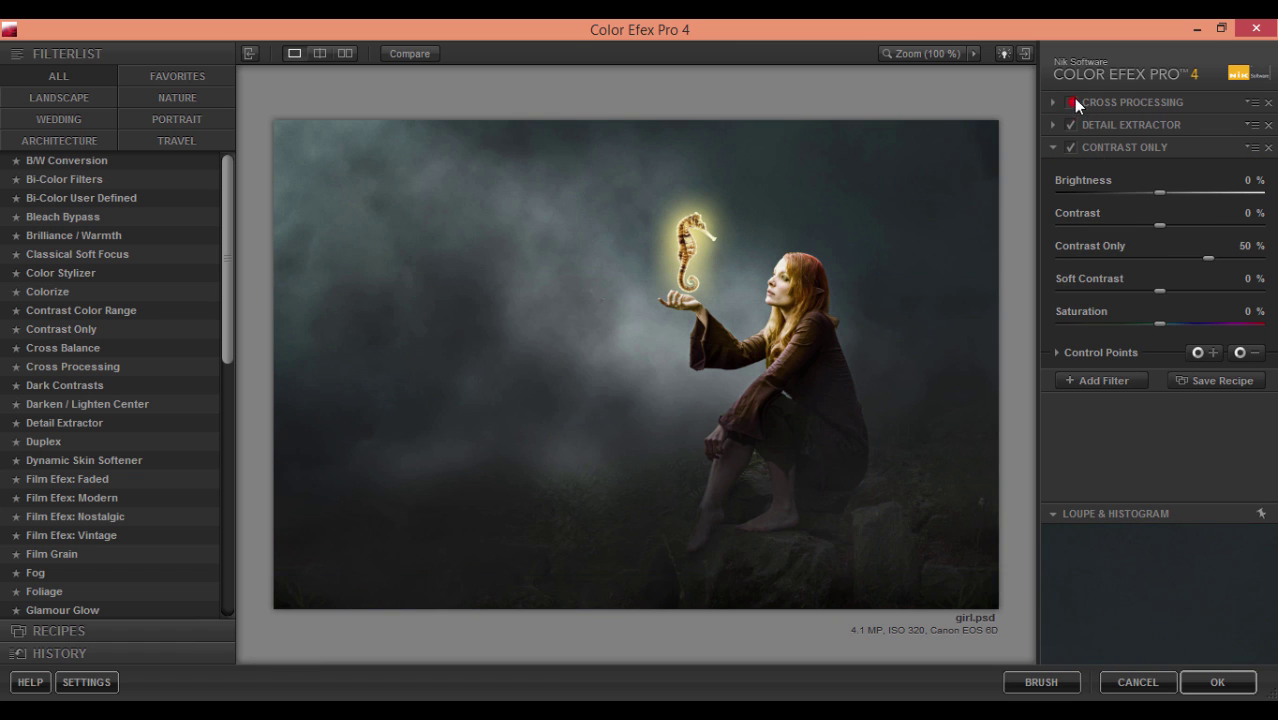
click(1200, 140)
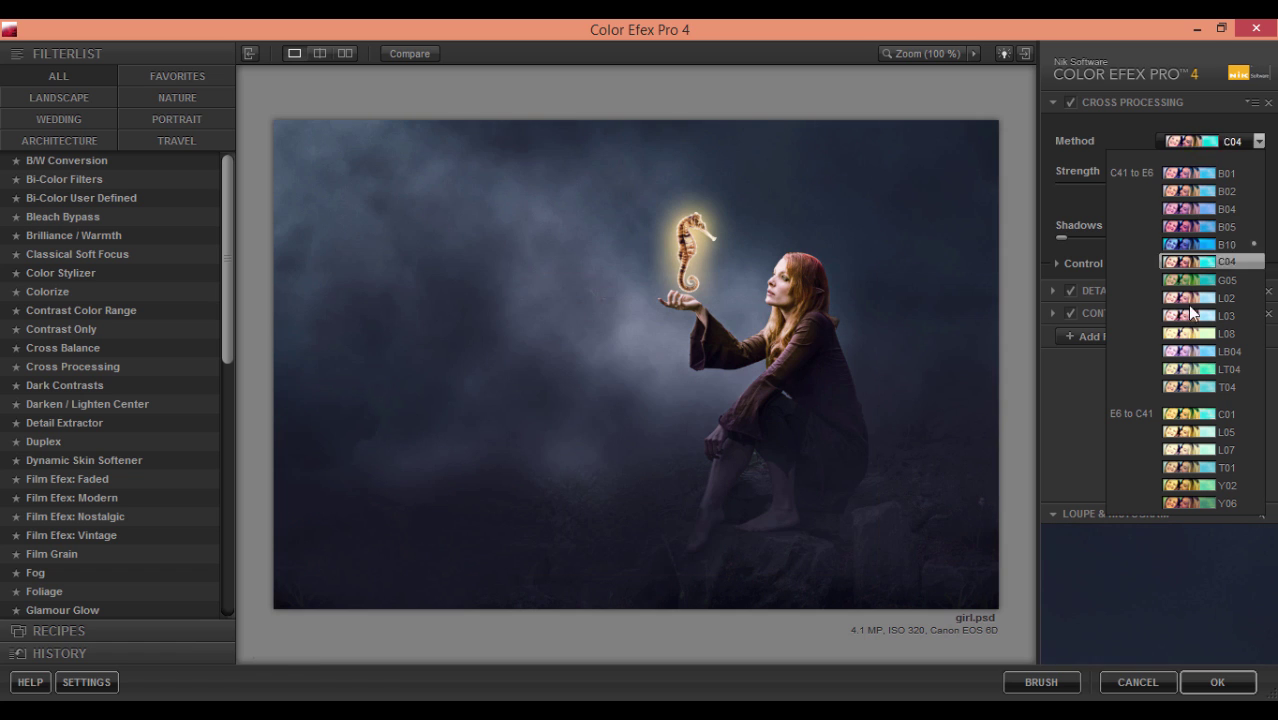
click(1212, 499)
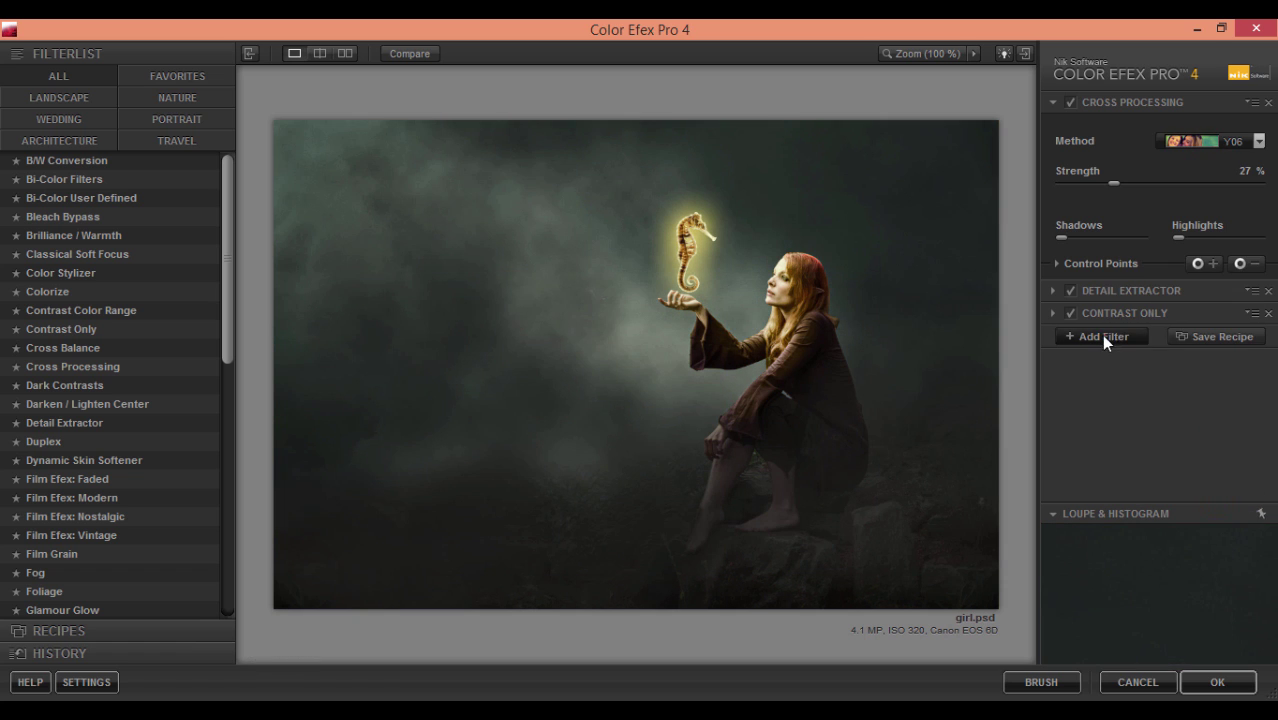
Add the Duplex and Ink filters to the stack
click(1101, 334)
click(73, 441)
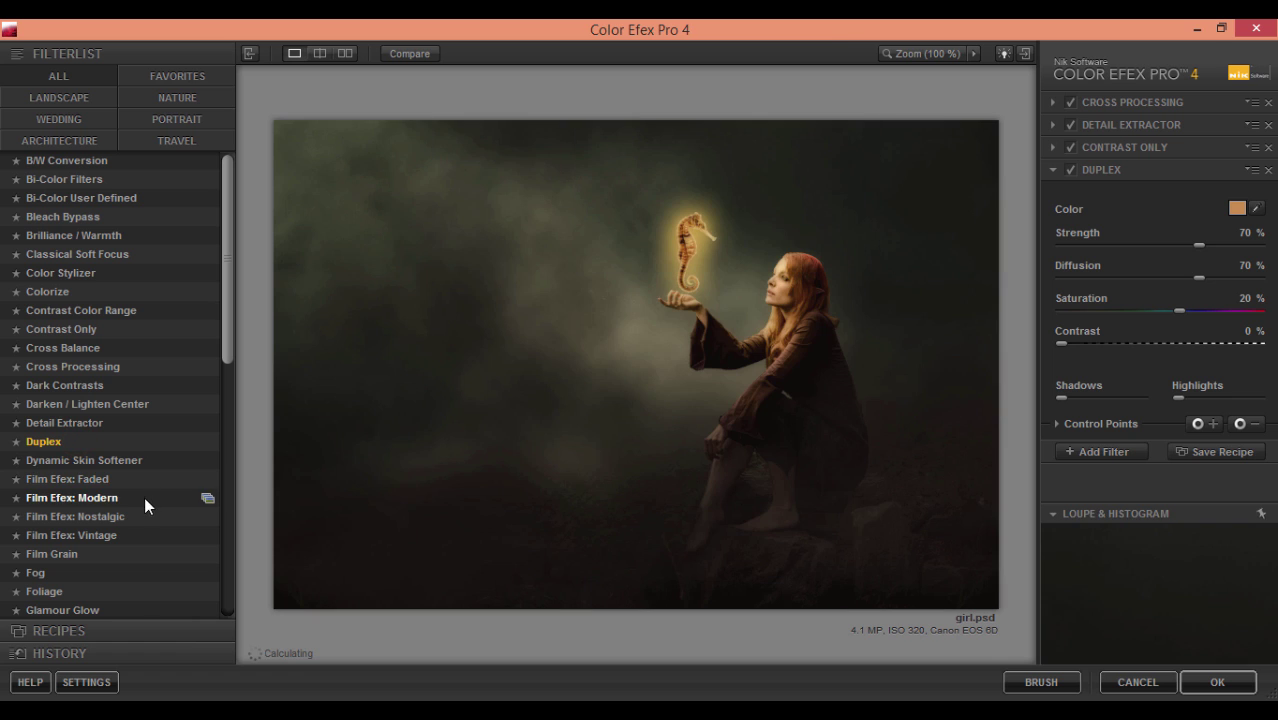
click(1106, 452)
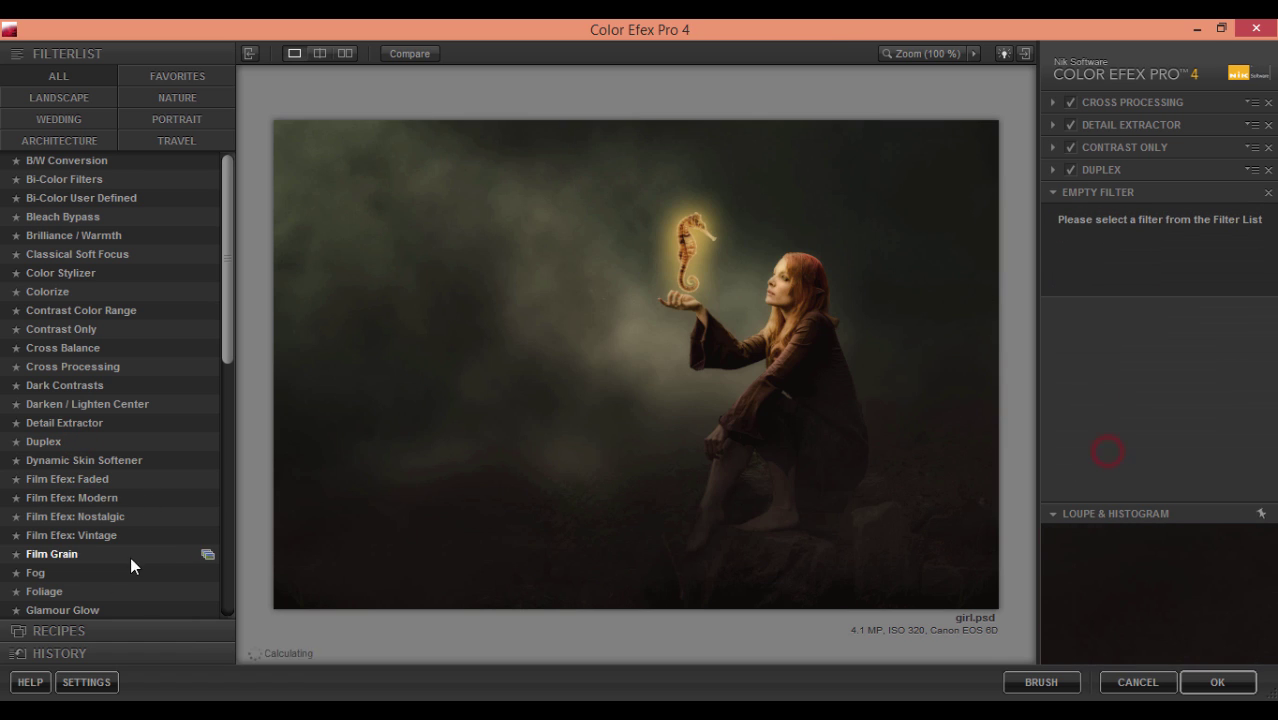
drag(226, 296, 255, 420)
click(46, 501)
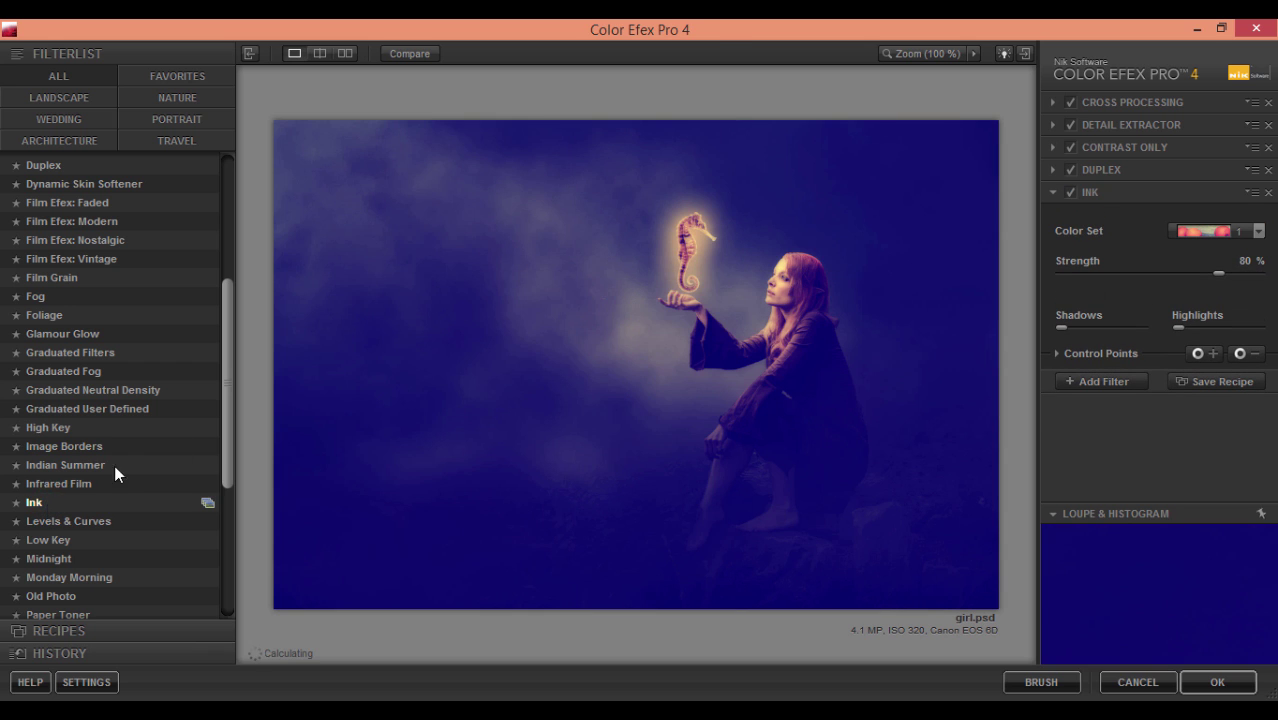
Set Ink to the orange colour set 10 with lowered strength
click(1219, 234)
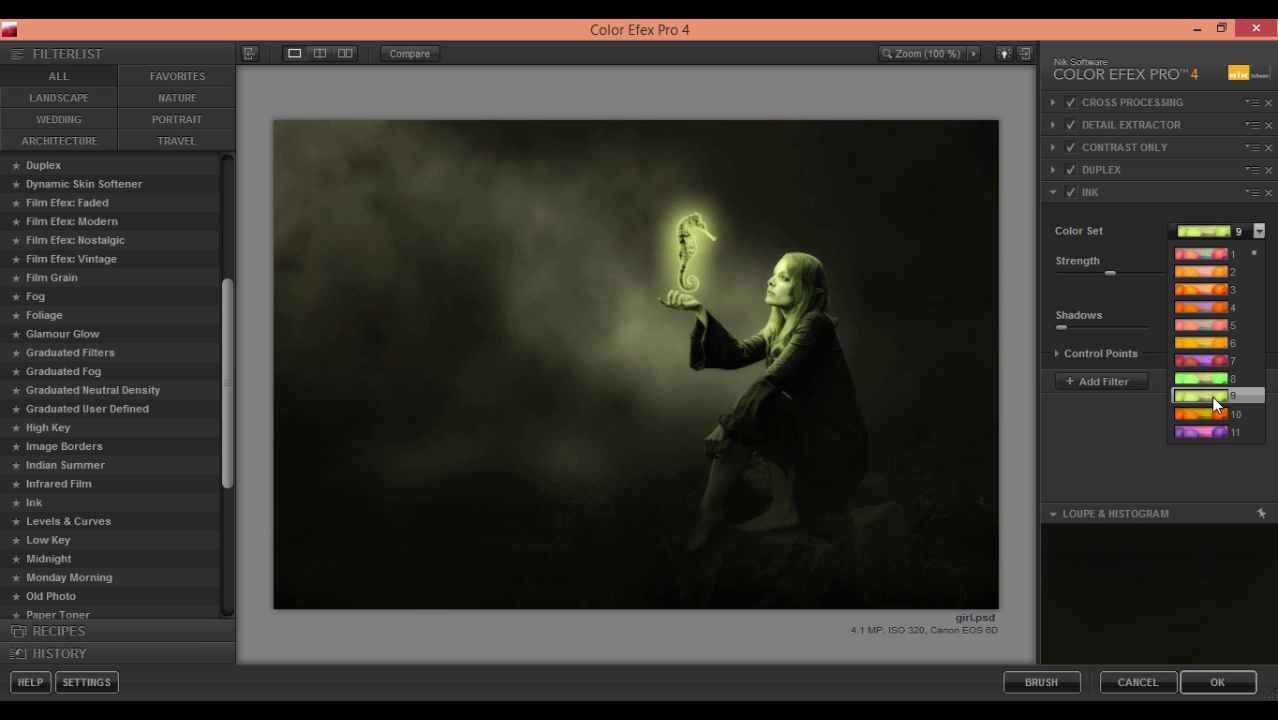
click(1215, 256)
drag(1110, 273, 1080, 273)
click(1235, 232)
click(1217, 433)
click(1259, 231)
click(1215, 409)
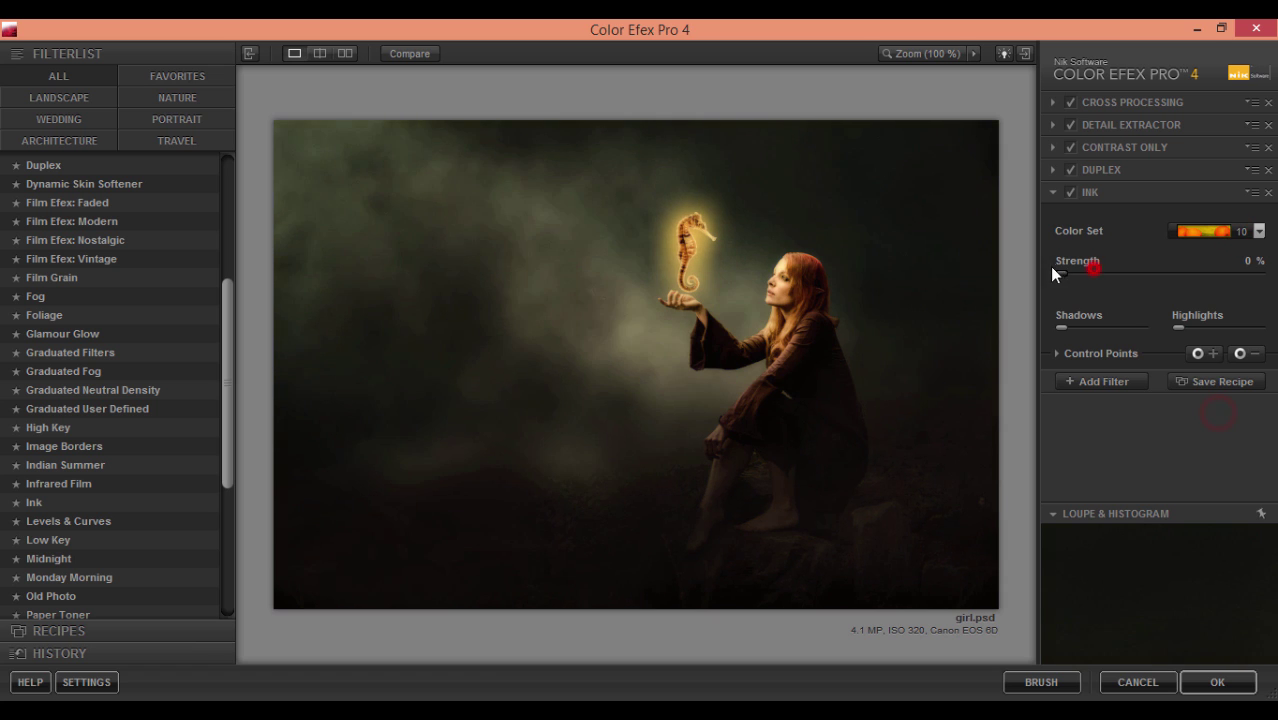
Add Glamour Glow and apply the filter stack to Layer 7
click(1101, 381)
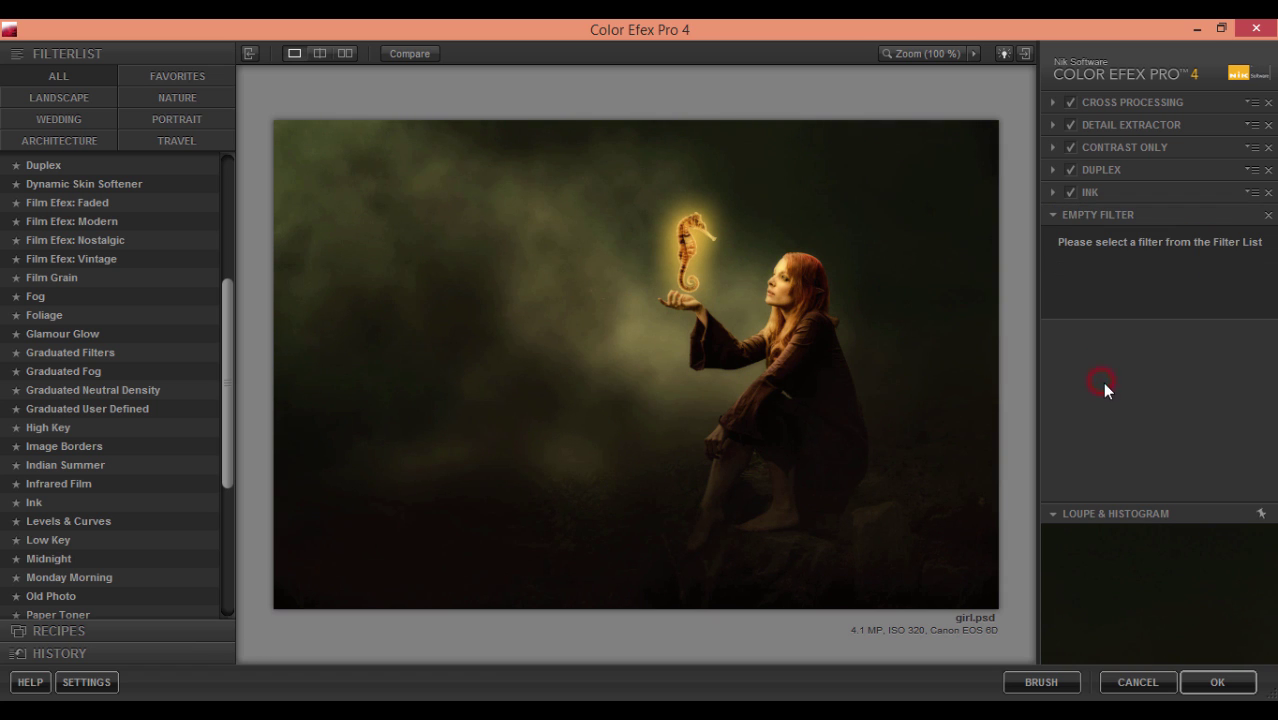
click(90, 334)
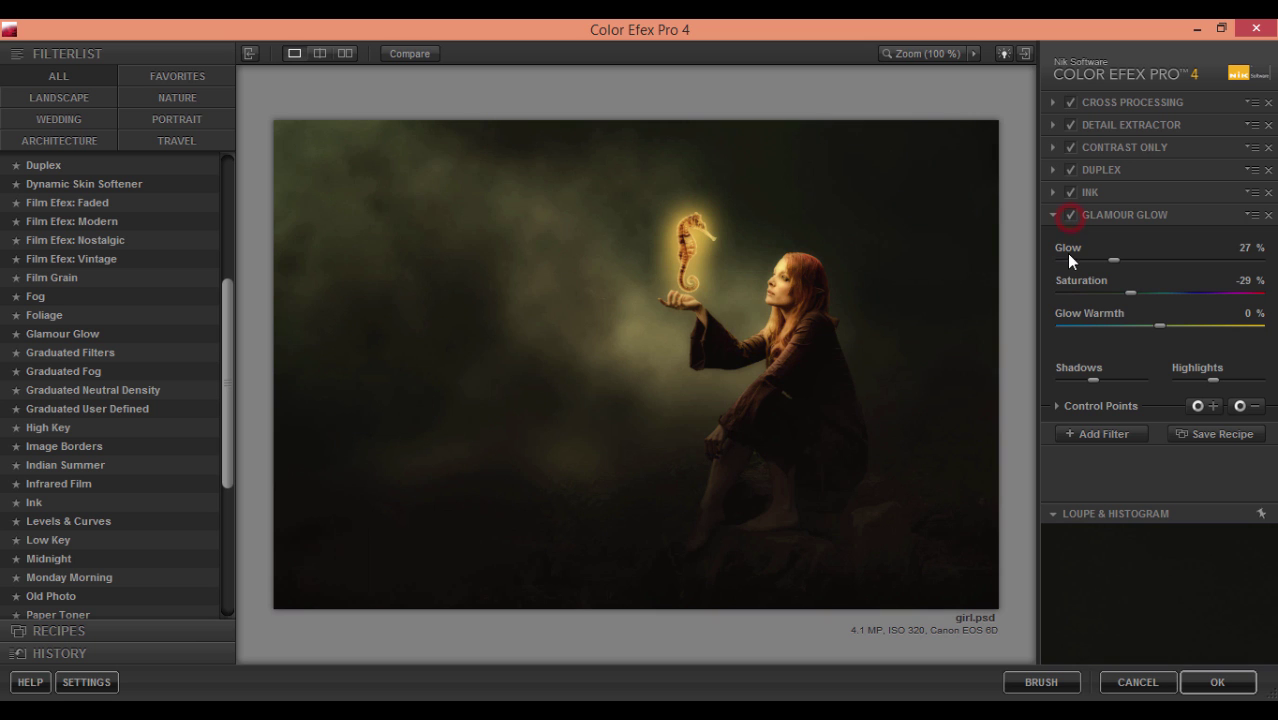
click(1101, 433)
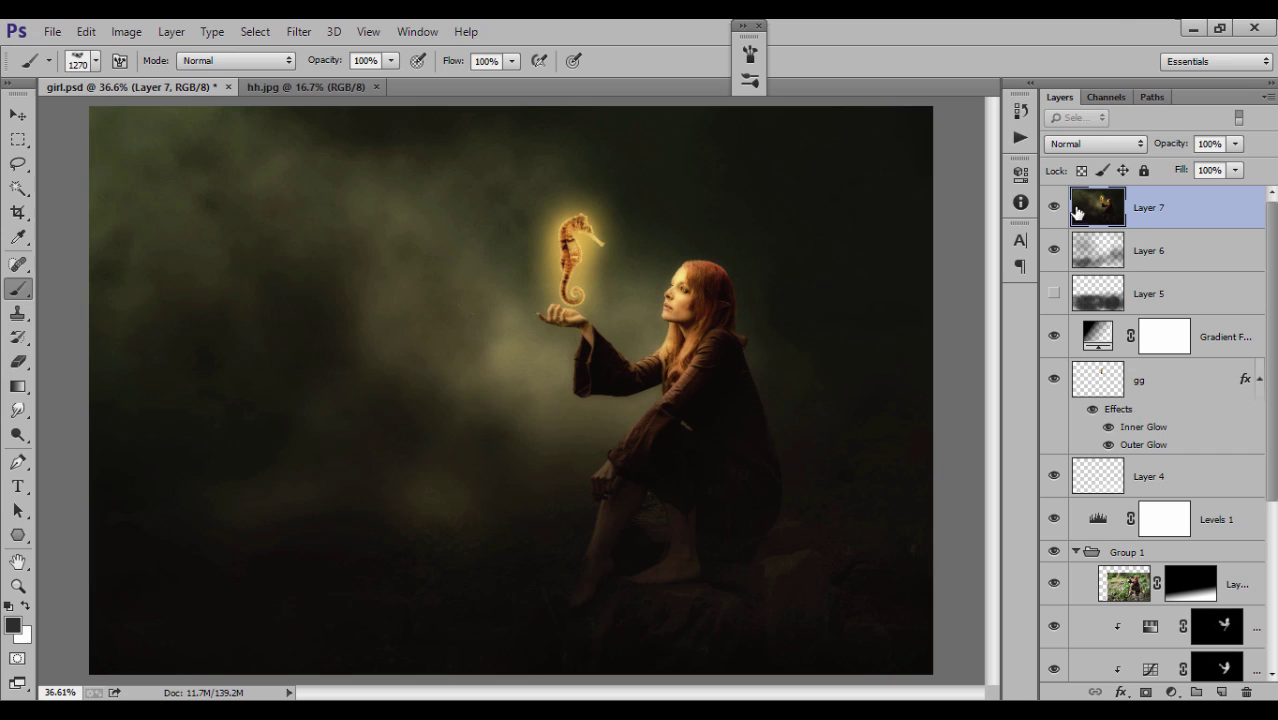
Toggle the graded Layer 7 off and on to compare with the image beneath
click(1054, 207)
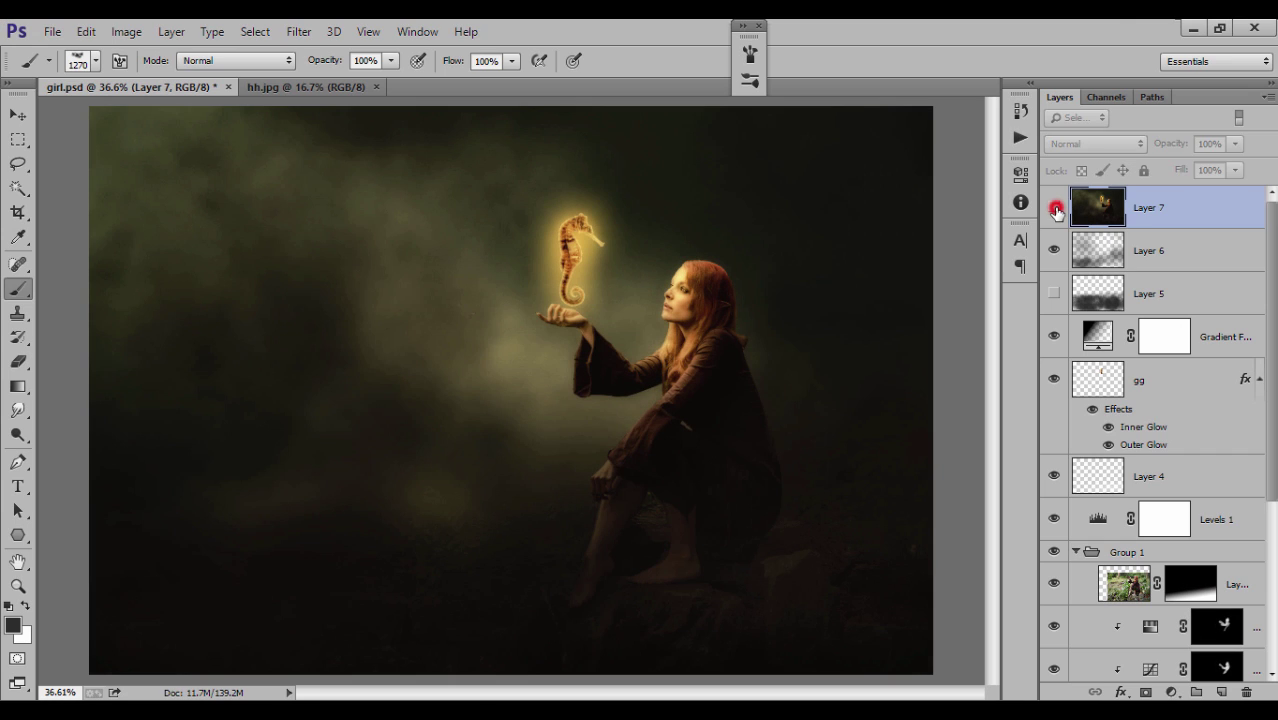
click(1055, 207)
click(1056, 208)
click(1055, 207)
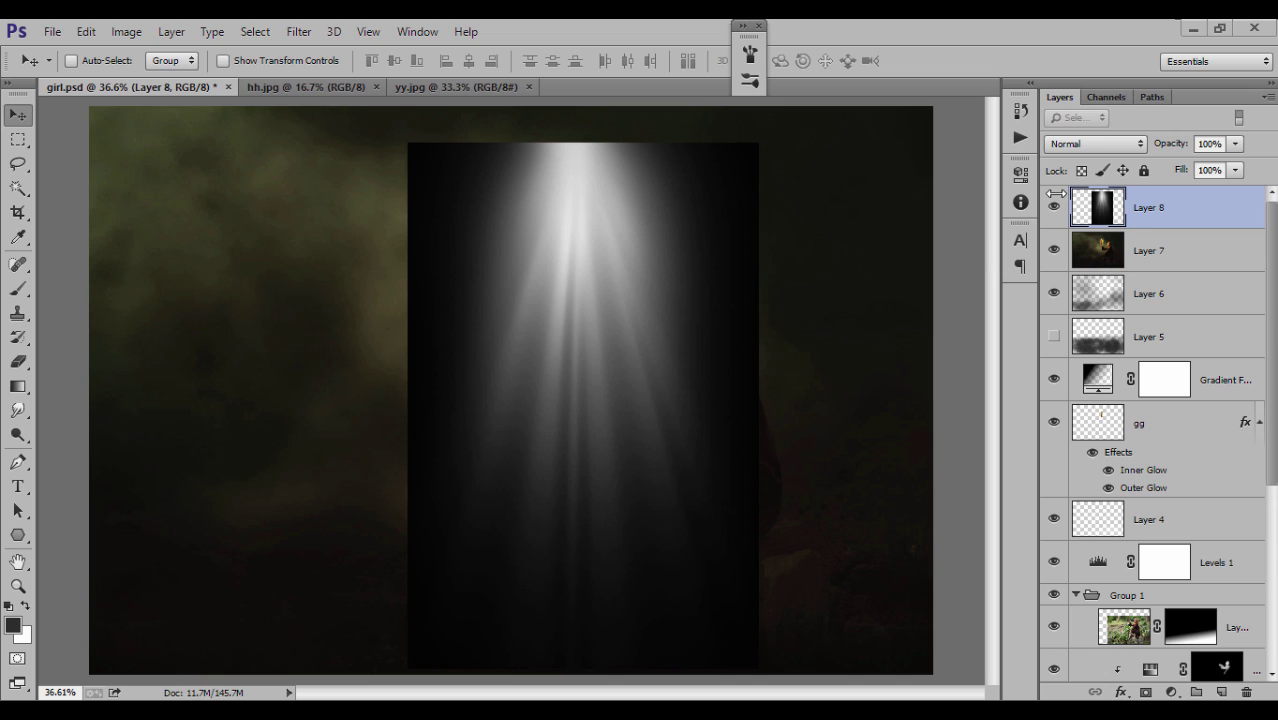
Set the light-ray layer to Screen and move it up and right over the seahorse
click(1080, 148)
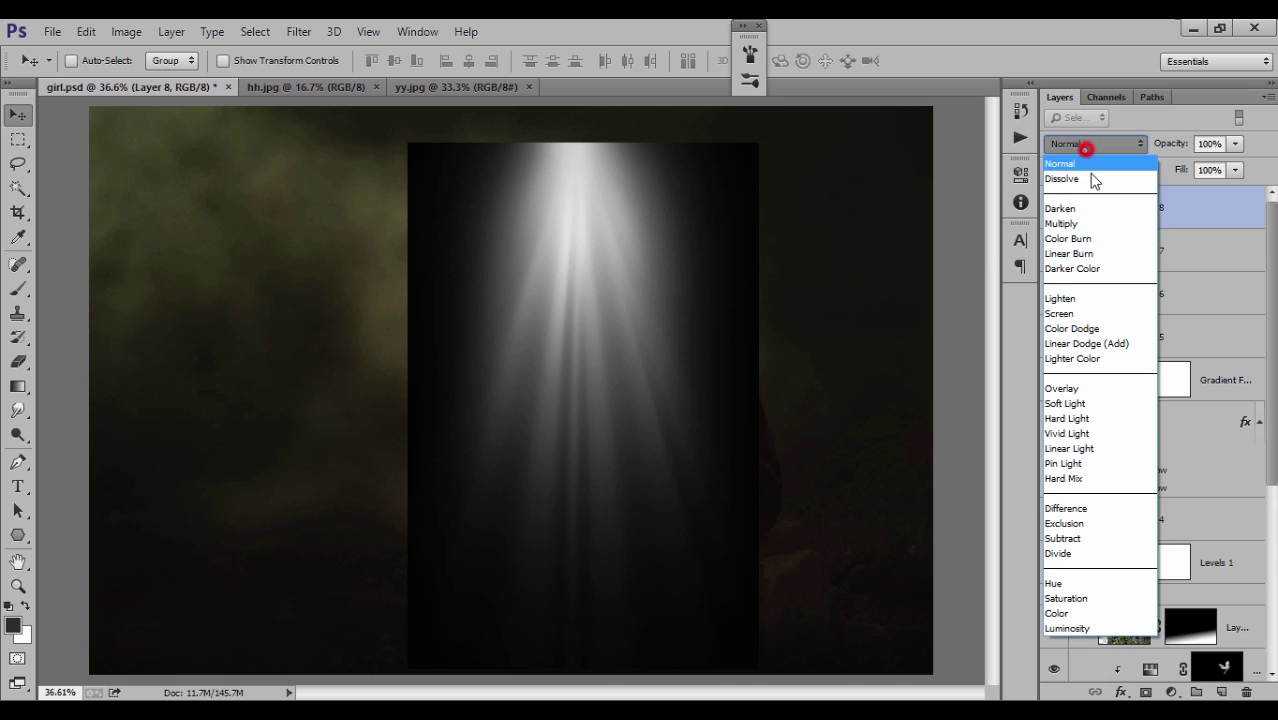
click(1100, 318)
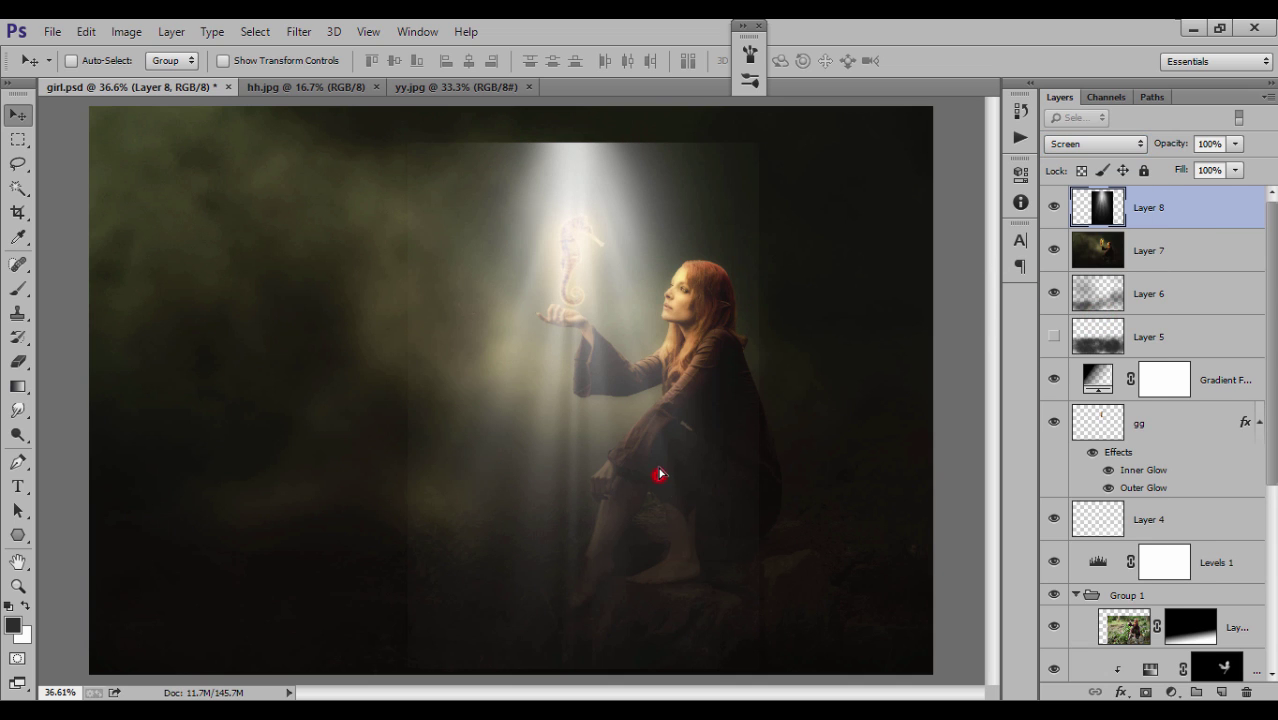
drag(660, 475, 676, 434)
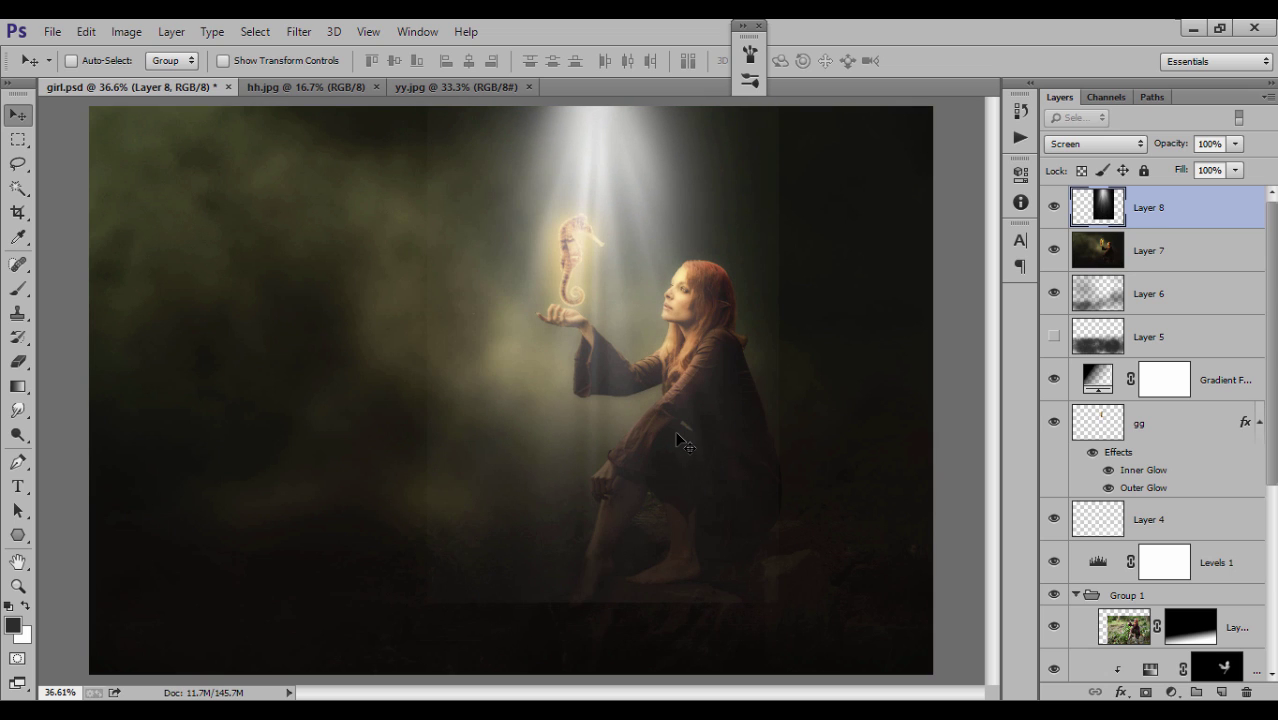
drag(678, 443, 679, 437)
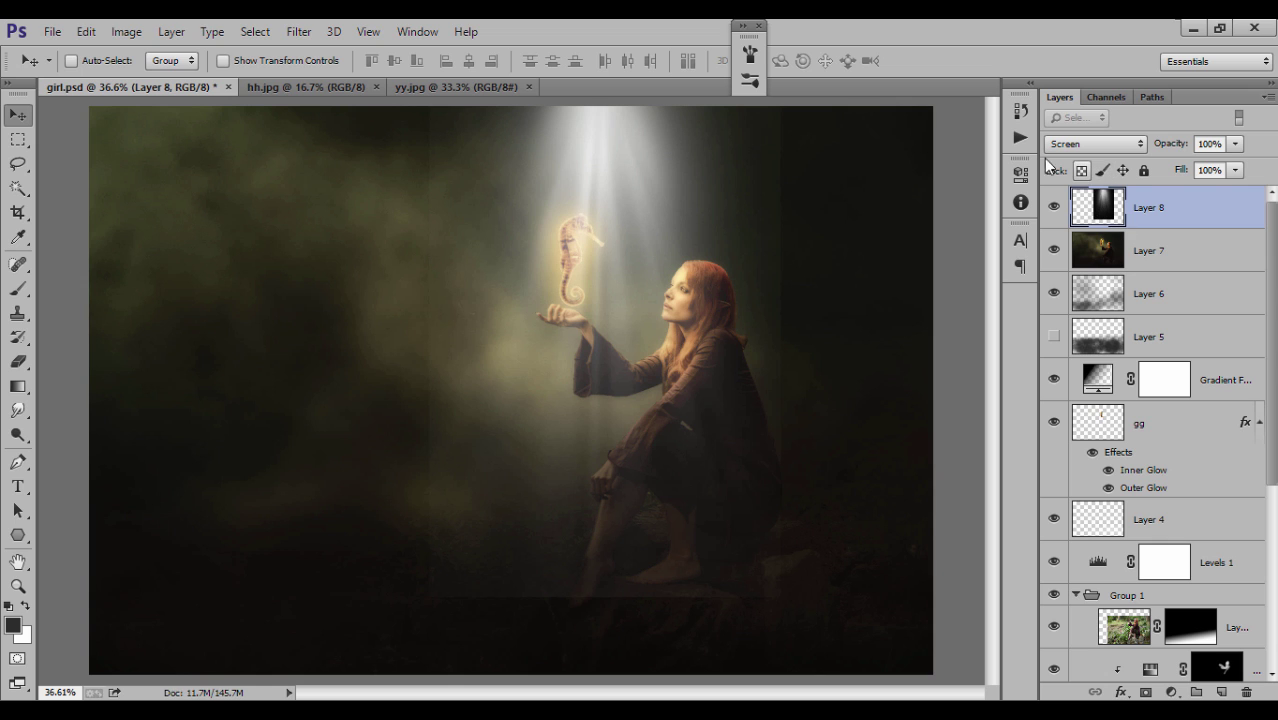
Apply Levels to the light rays with input levels 7, 0.95 and 255
click(126, 31)
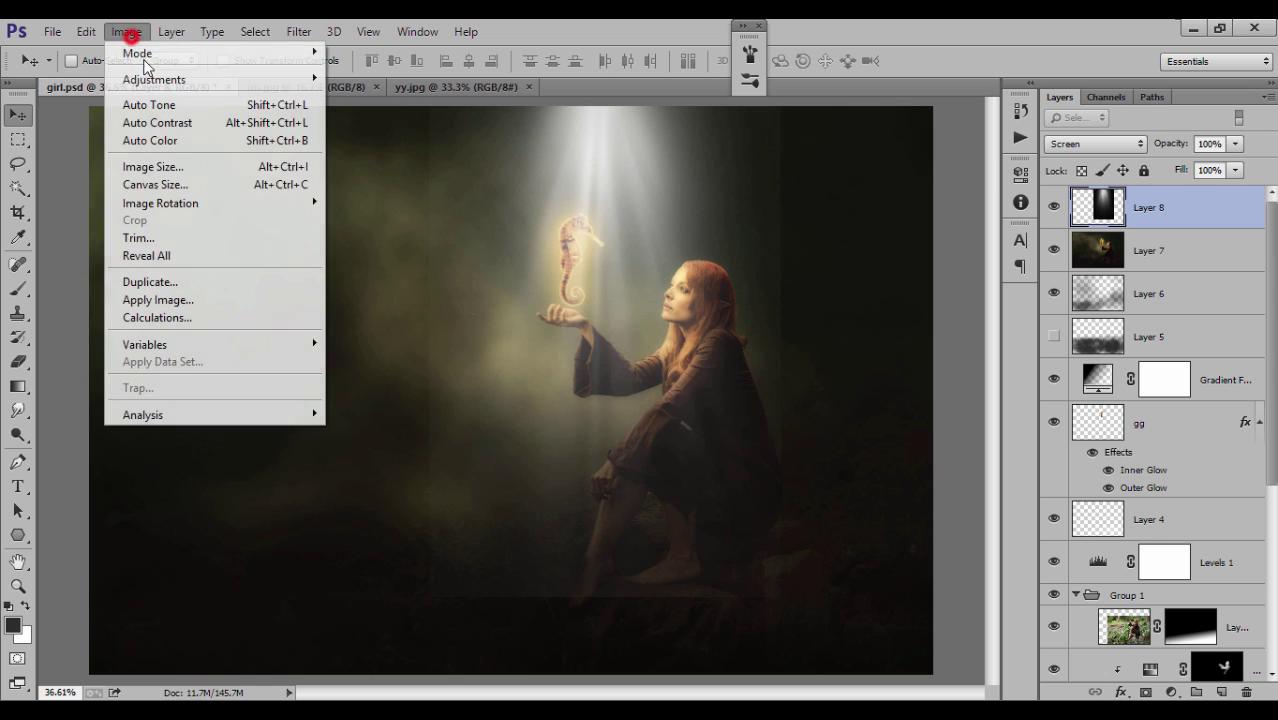
click(430, 94)
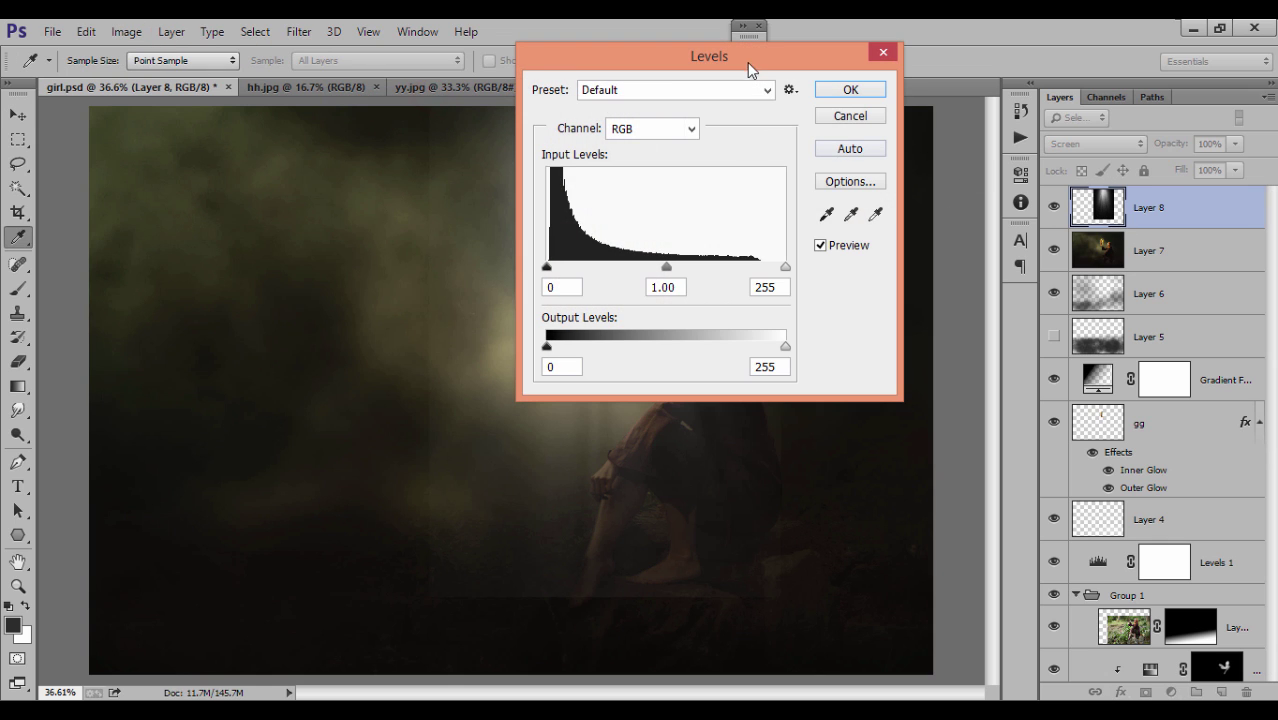
drag(747, 62, 1123, 87)
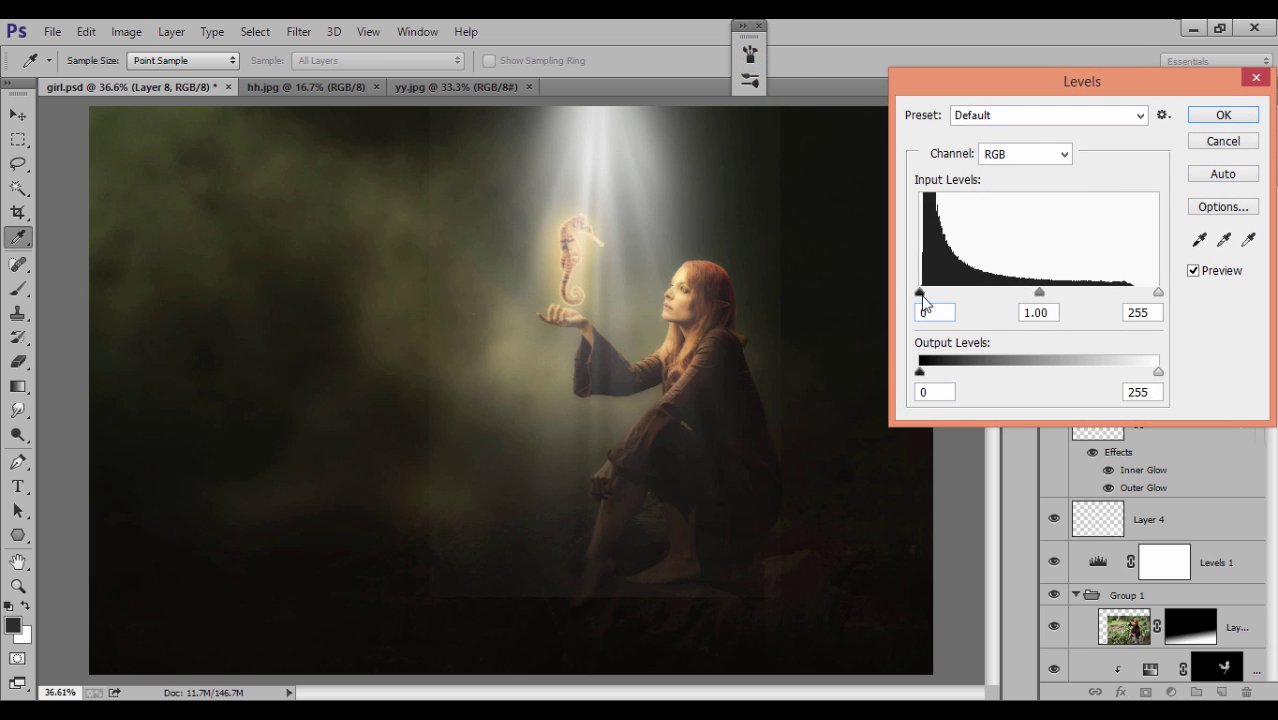
drag(928, 294, 928, 294)
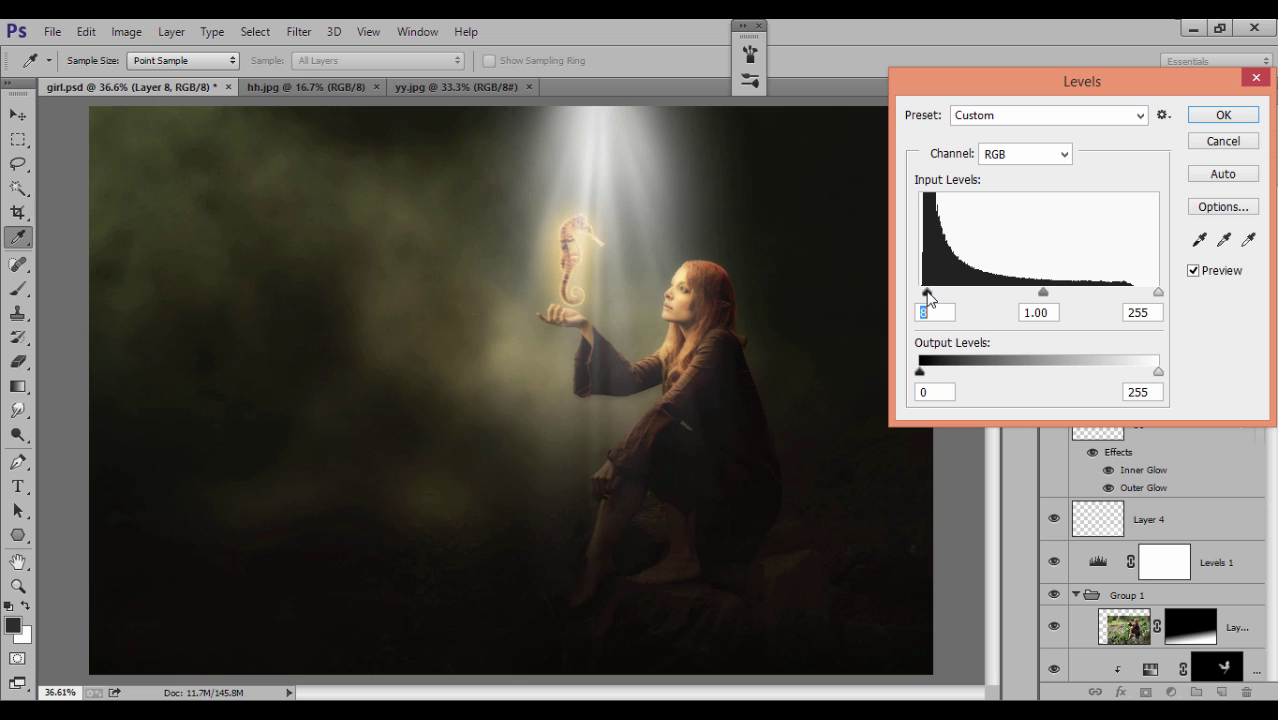
drag(928, 293, 926, 293)
drag(1047, 294, 1049, 294)
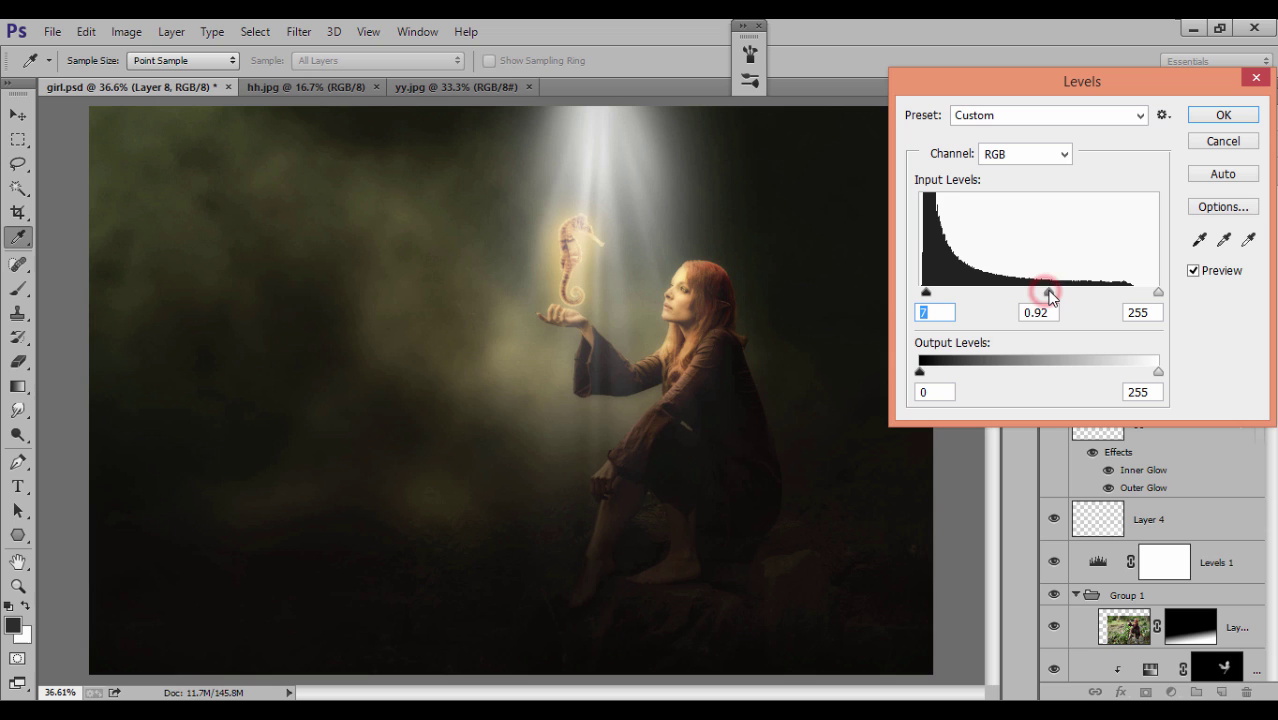
click(1222, 115)
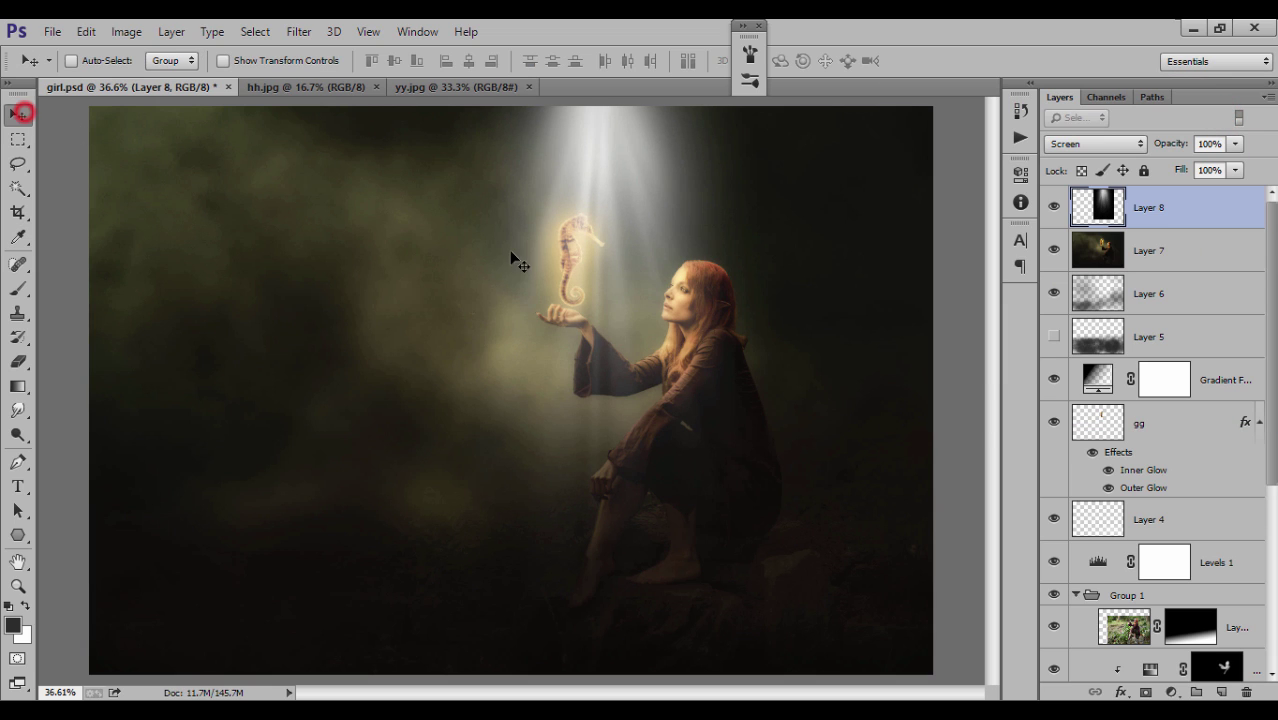
Scale the light-ray layer to about 143% and shift it left and up over the seahorse
drag(735, 420, 743, 382)
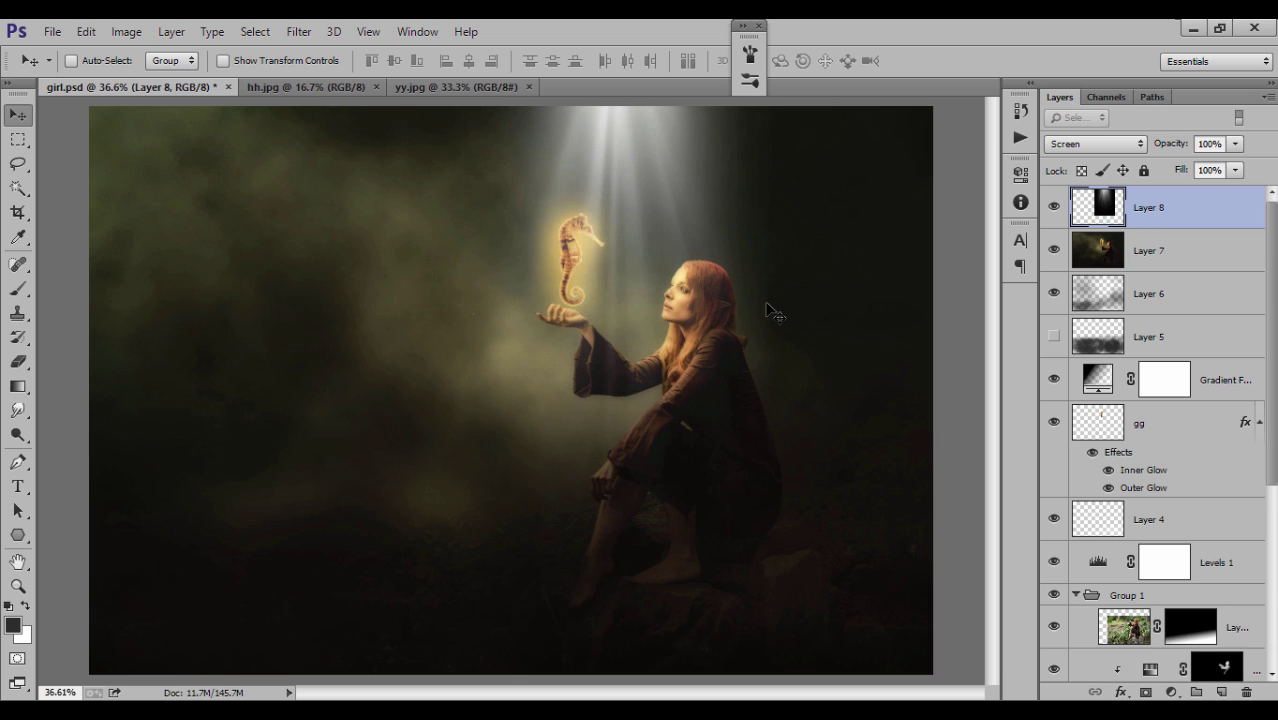
key(ctrl+t)
drag(797, 534, 898, 639)
mouse_move(775, 337)
mouse_down()
mouse_move(778, 304)
mouse_move(800, 298)
mouse_up()
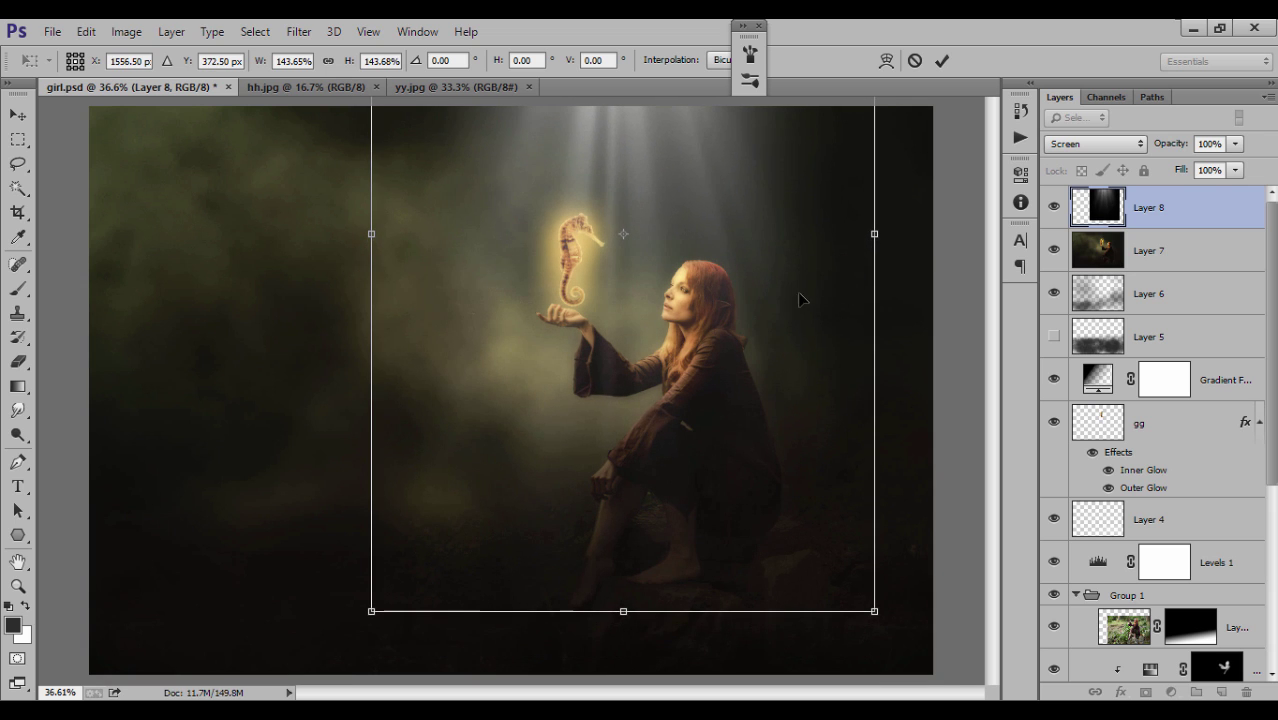
click(941, 60)
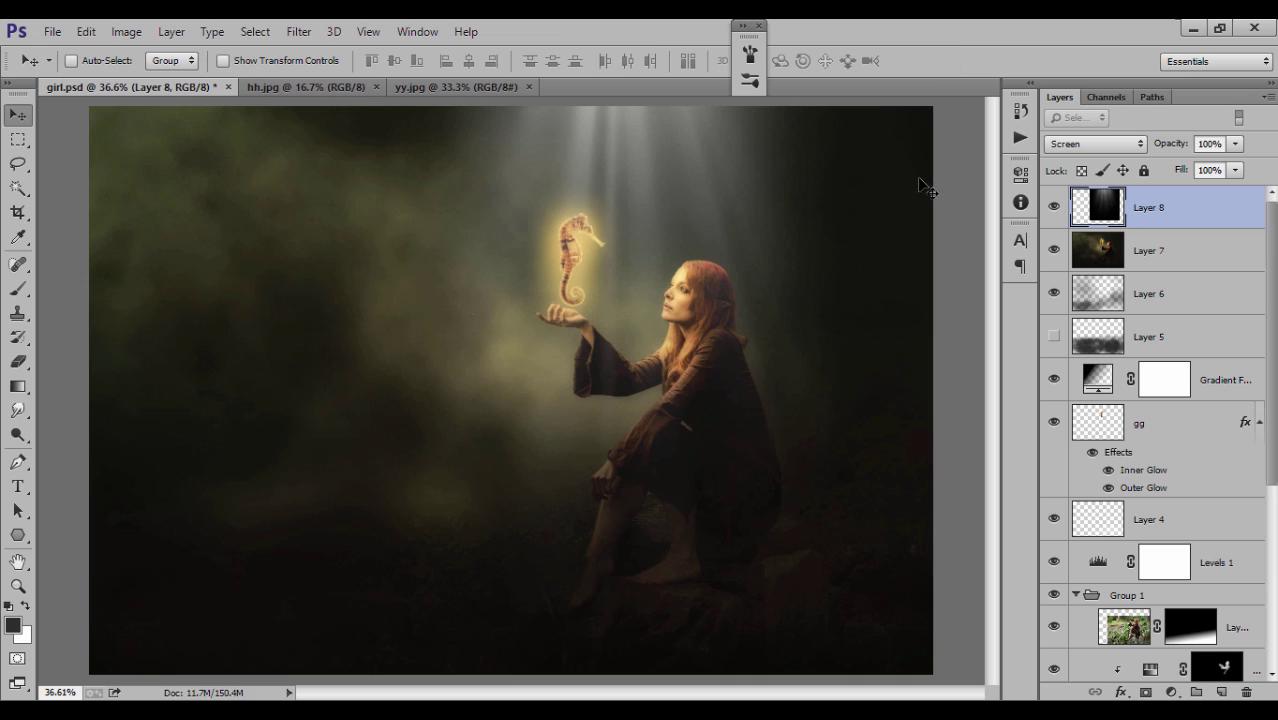
click(761, 25)
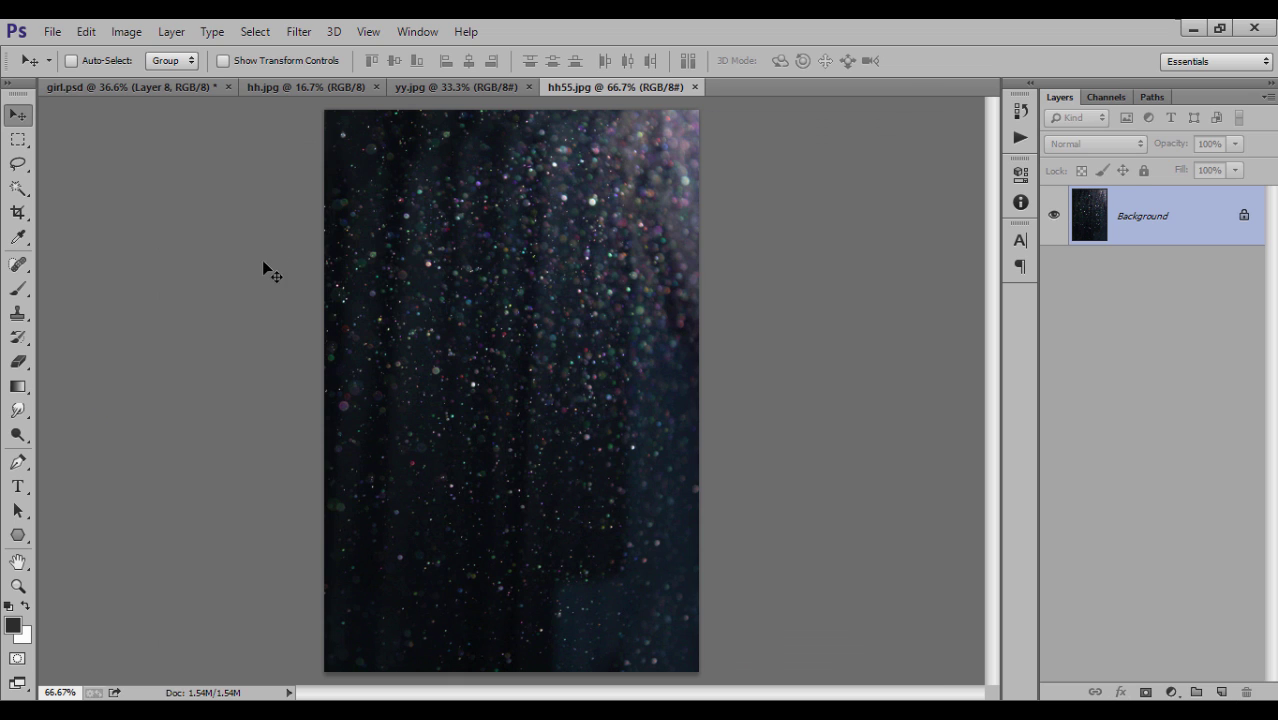
Drag the hh55.jpg particles into the girl composite as a Screen layer
click(17, 115)
mouse_move(410, 180)
mouse_down()
mouse_move(196, 93)
mouse_move(472, 308)
mouse_up()
click(1100, 143)
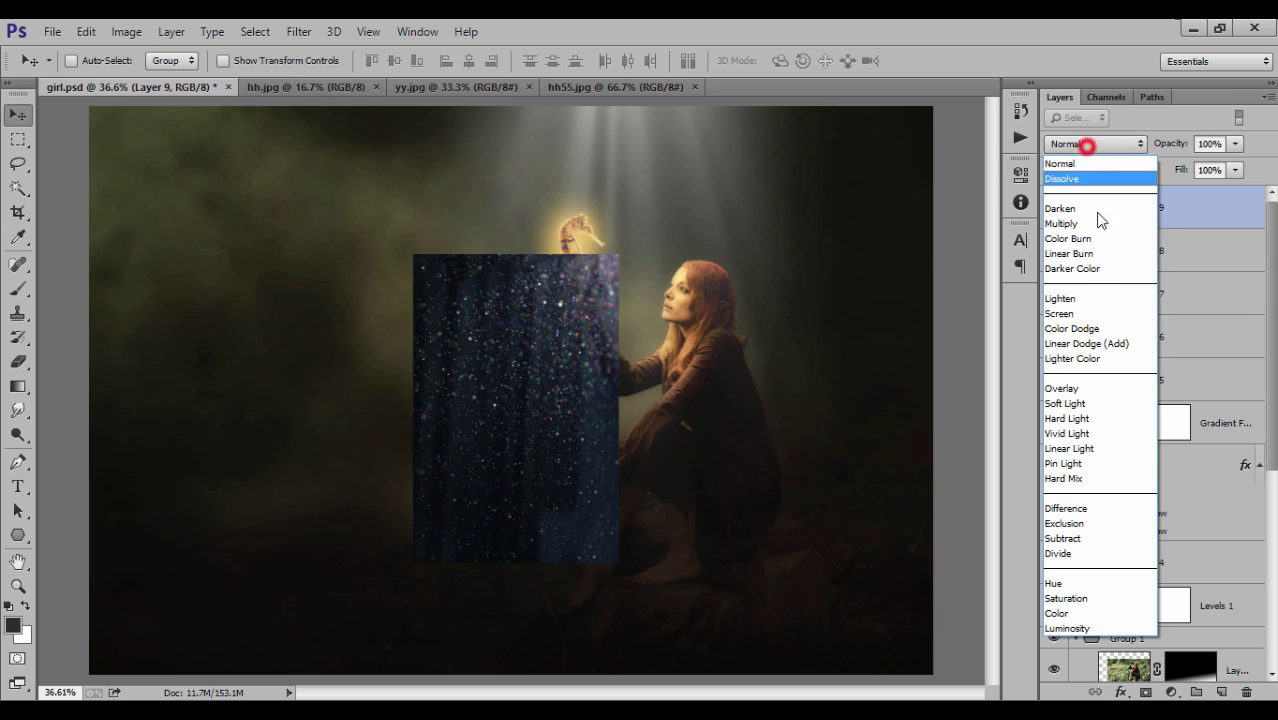
click(1110, 312)
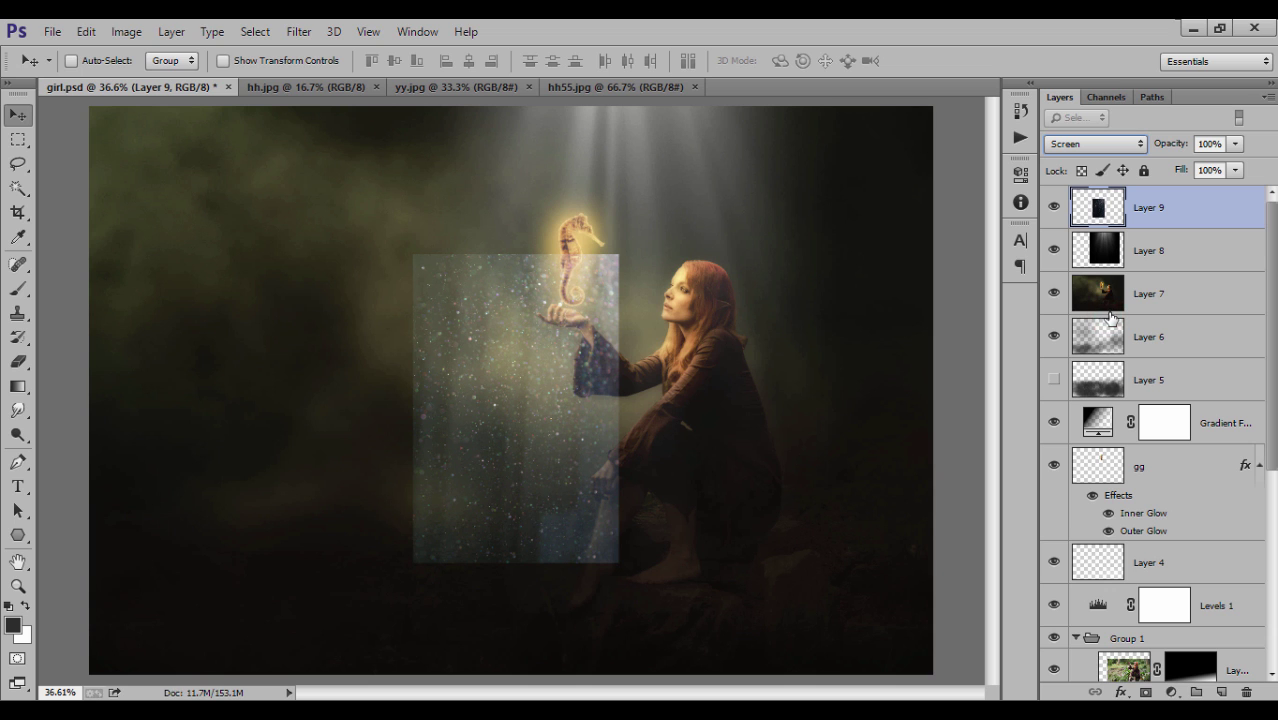
Scale, rotate about -73 degrees and enlarge the particles to cover the whole scene
key(ctrl+t)
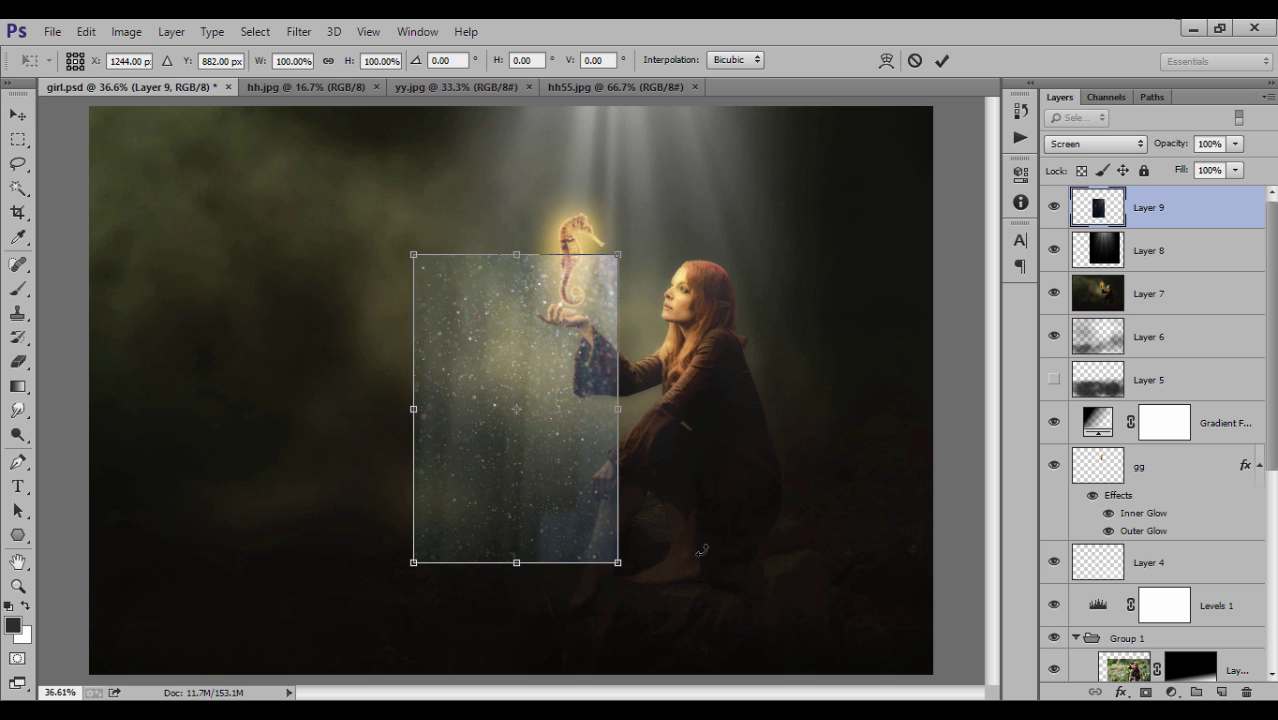
drag(618, 563, 970, 600)
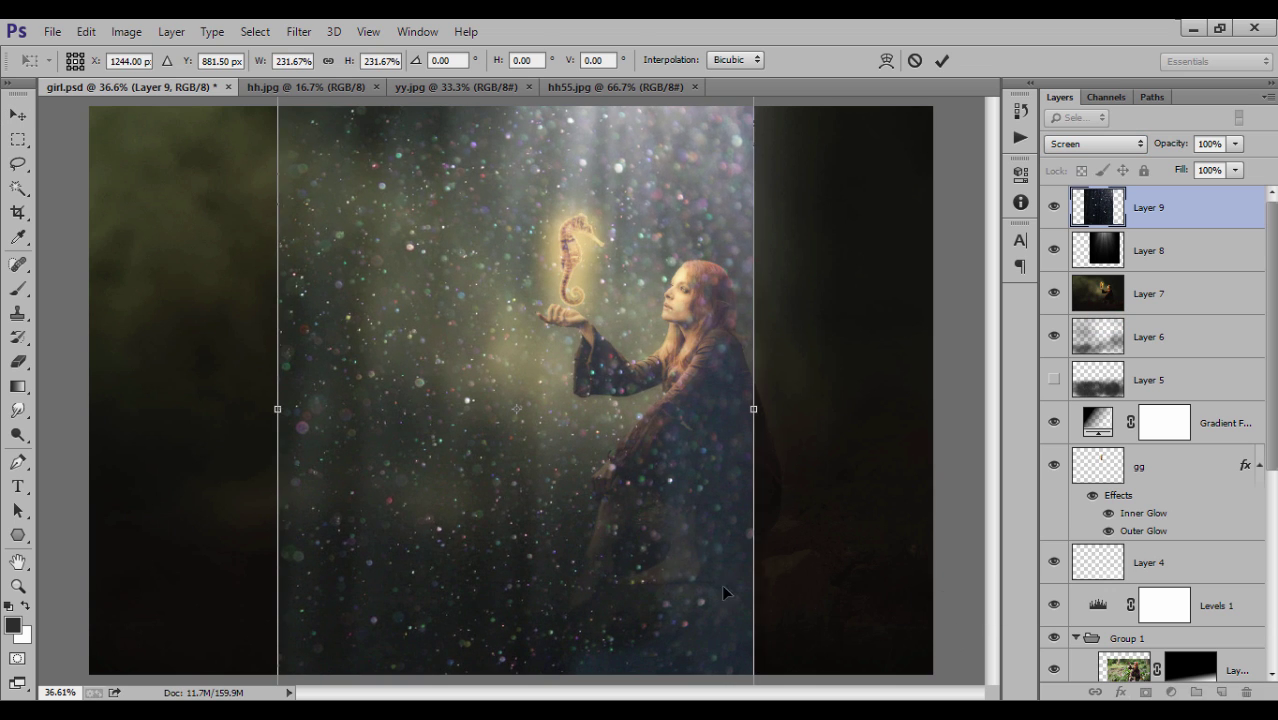
drag(618, 589, 405, 539)
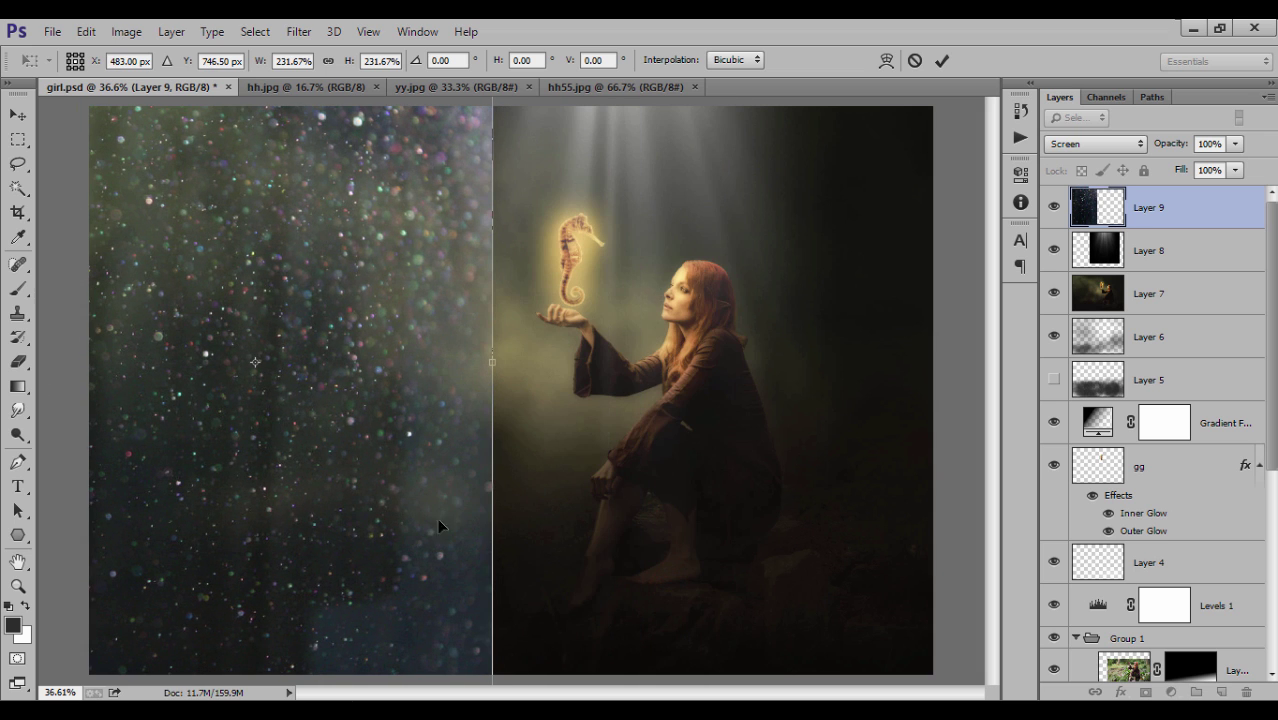
alt+click(537, 492)
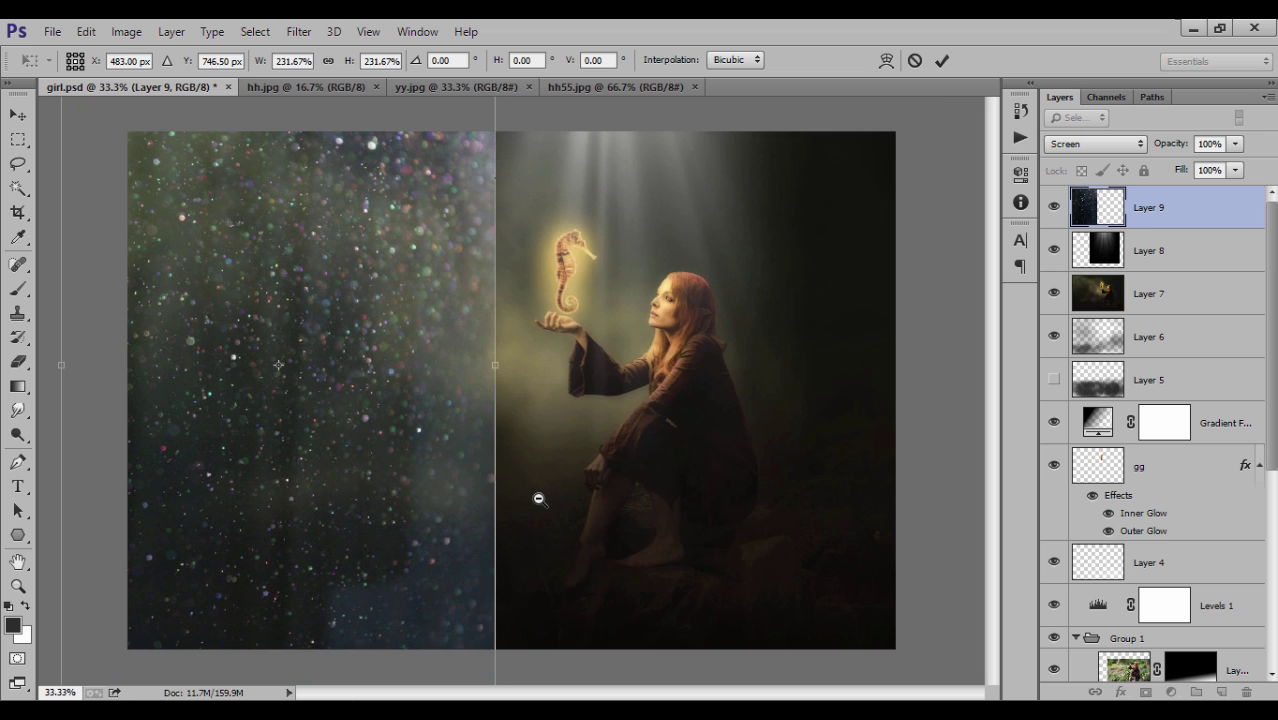
alt+click(539, 499)
mouse_move(585, 592)
mouse_down()
mouse_move(590, 338)
mouse_move(725, 281)
mouse_up()
mouse_move(549, 357)
mouse_down()
mouse_move(690, 402)
mouse_move(740, 370)
mouse_up()
click(942, 61)
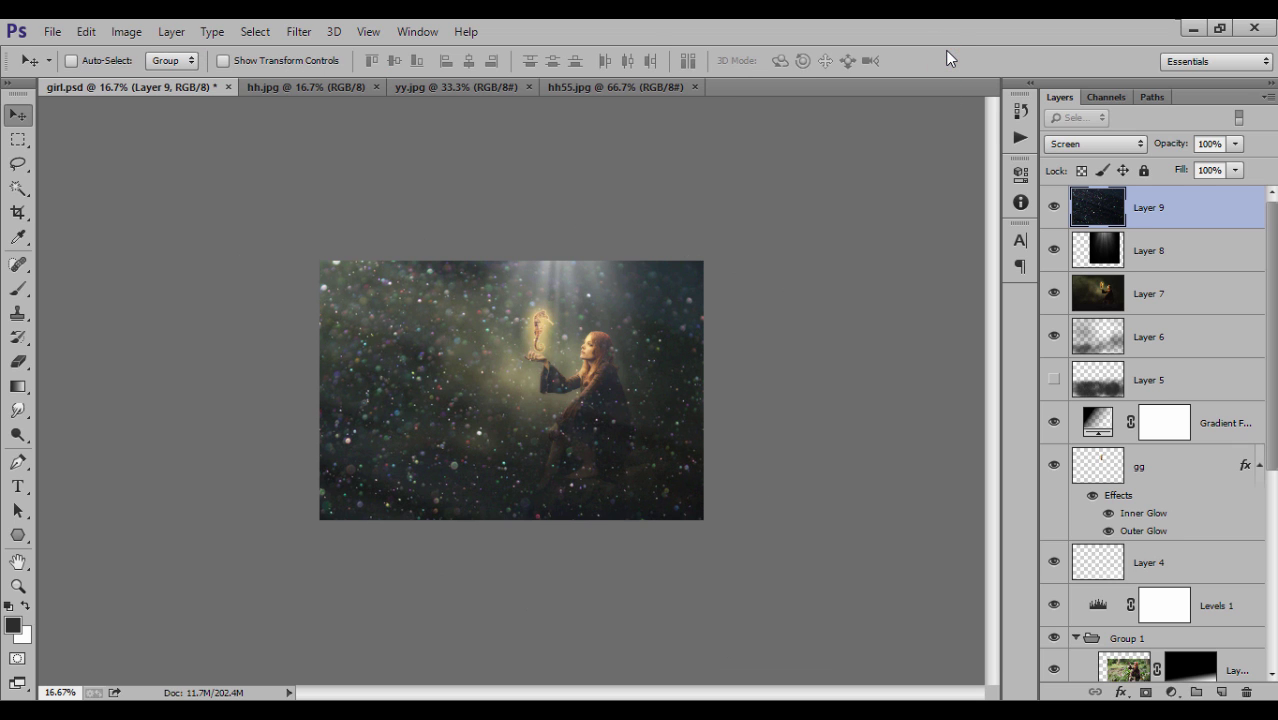
key(ctrl+0)
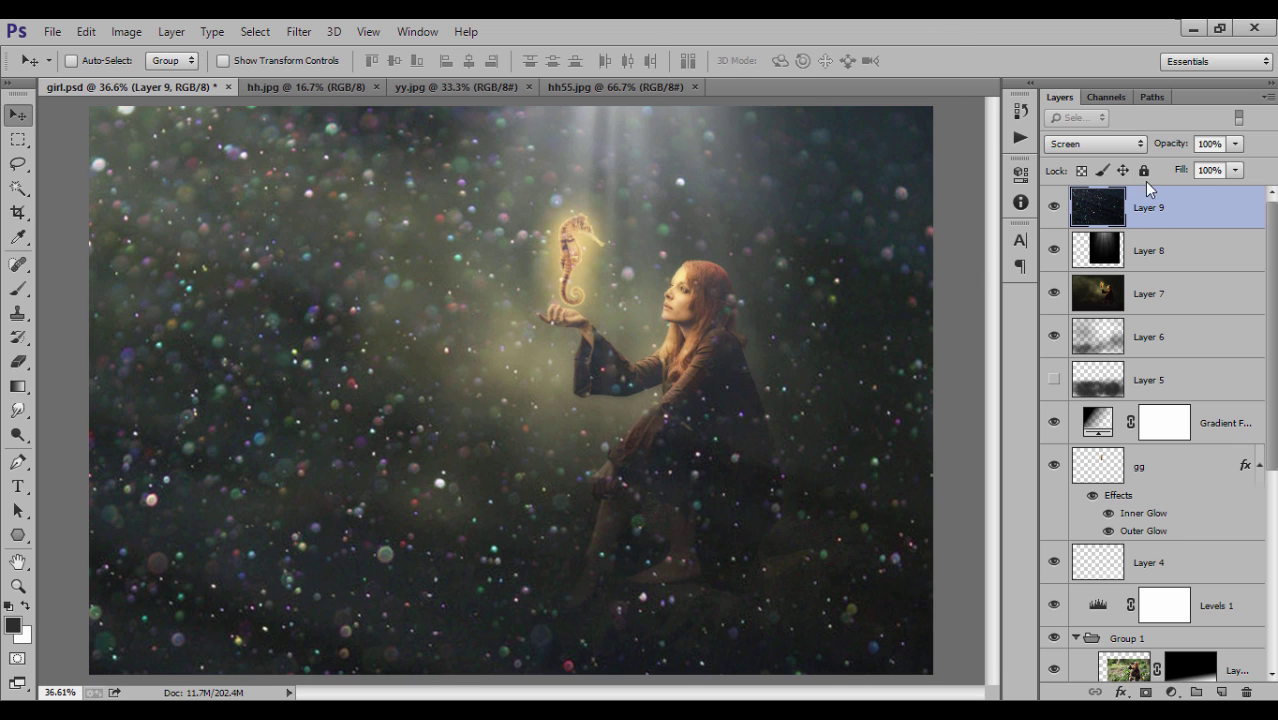
Set Layer 9 to 23% opacity and add a layer mask, painting in black
drag(1168, 143, 1094, 149)
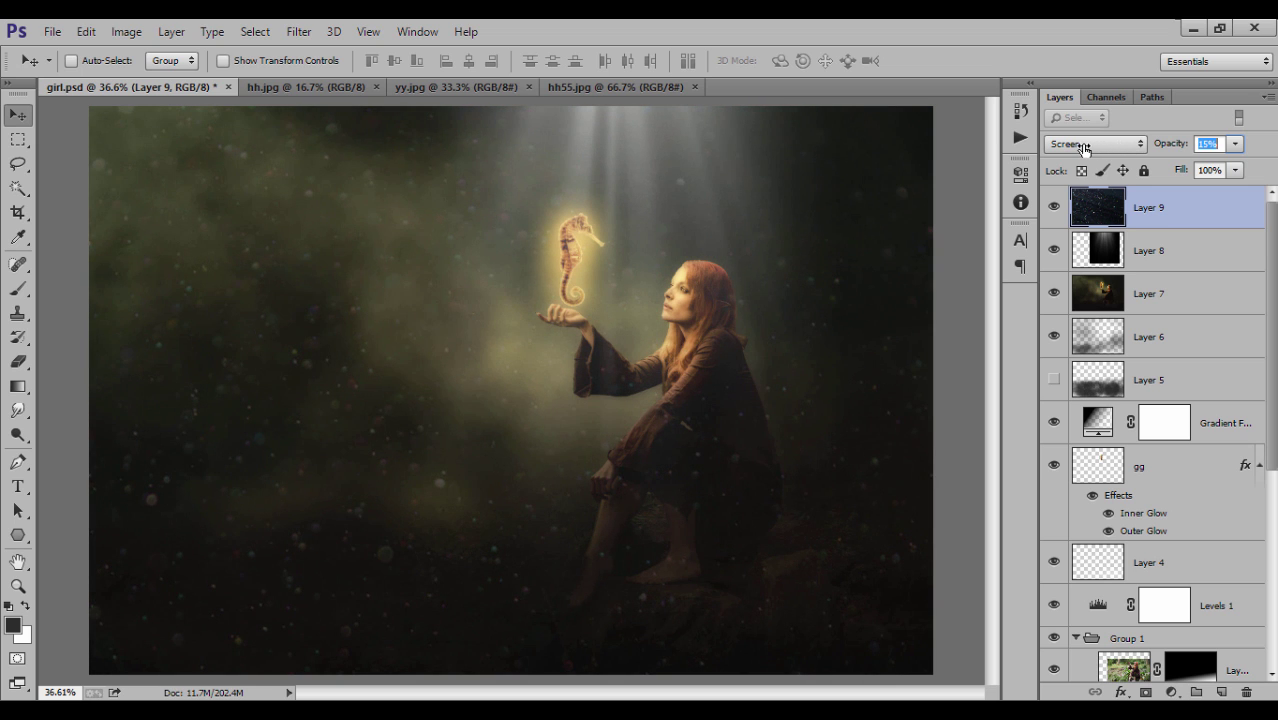
drag(1084, 148, 1095, 150)
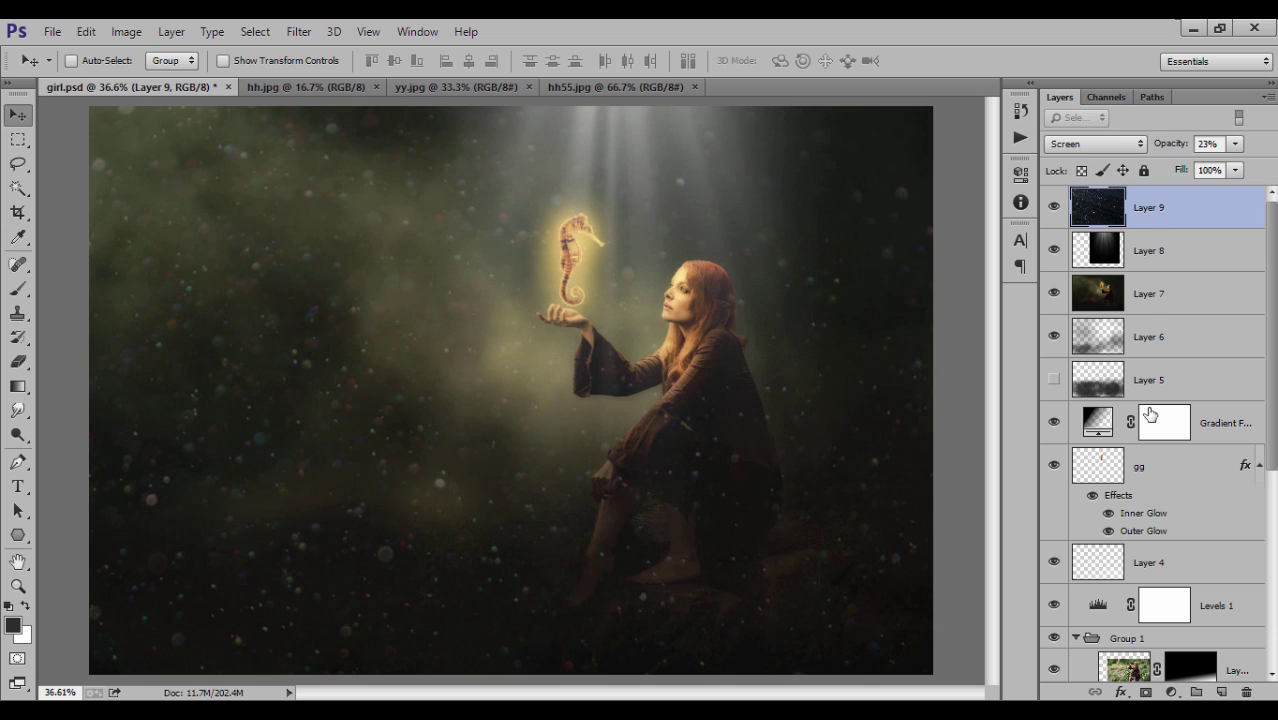
click(1146, 692)
key(d)
key(b)
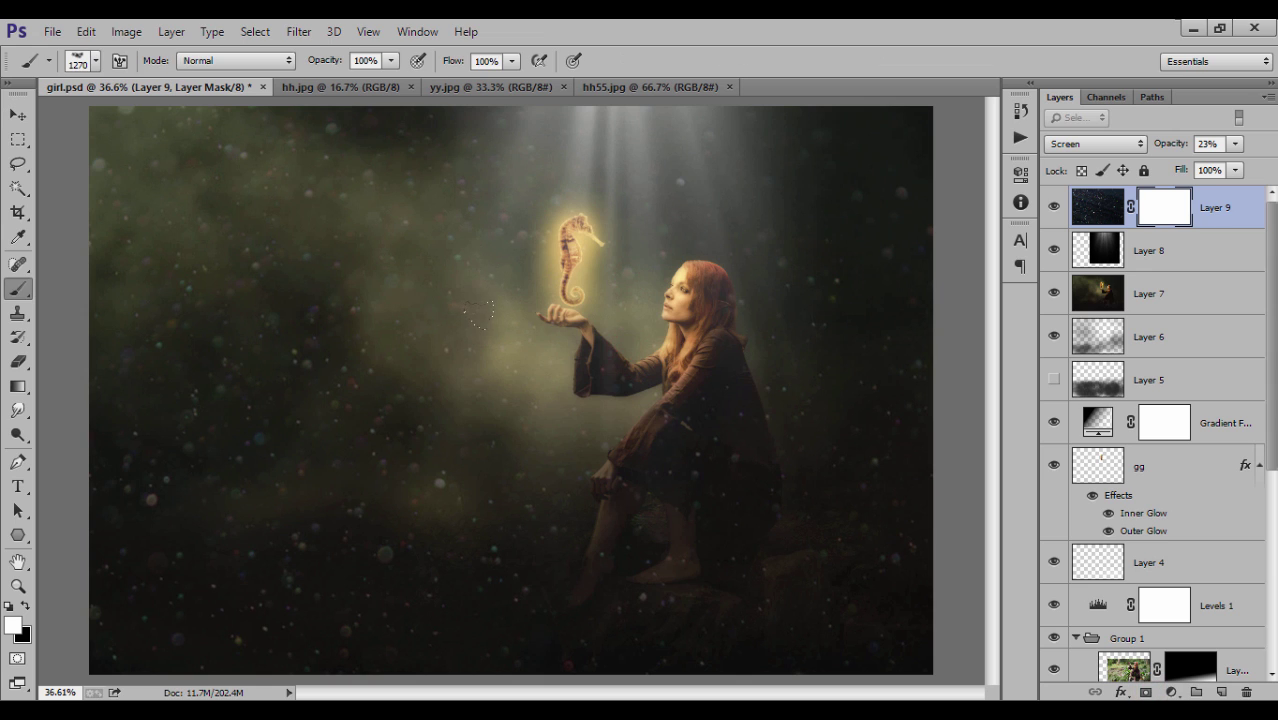
key(x)
Mask out particles at the centre, lower left and upper right, then compare visibility
drag(440, 108, 330, 185)
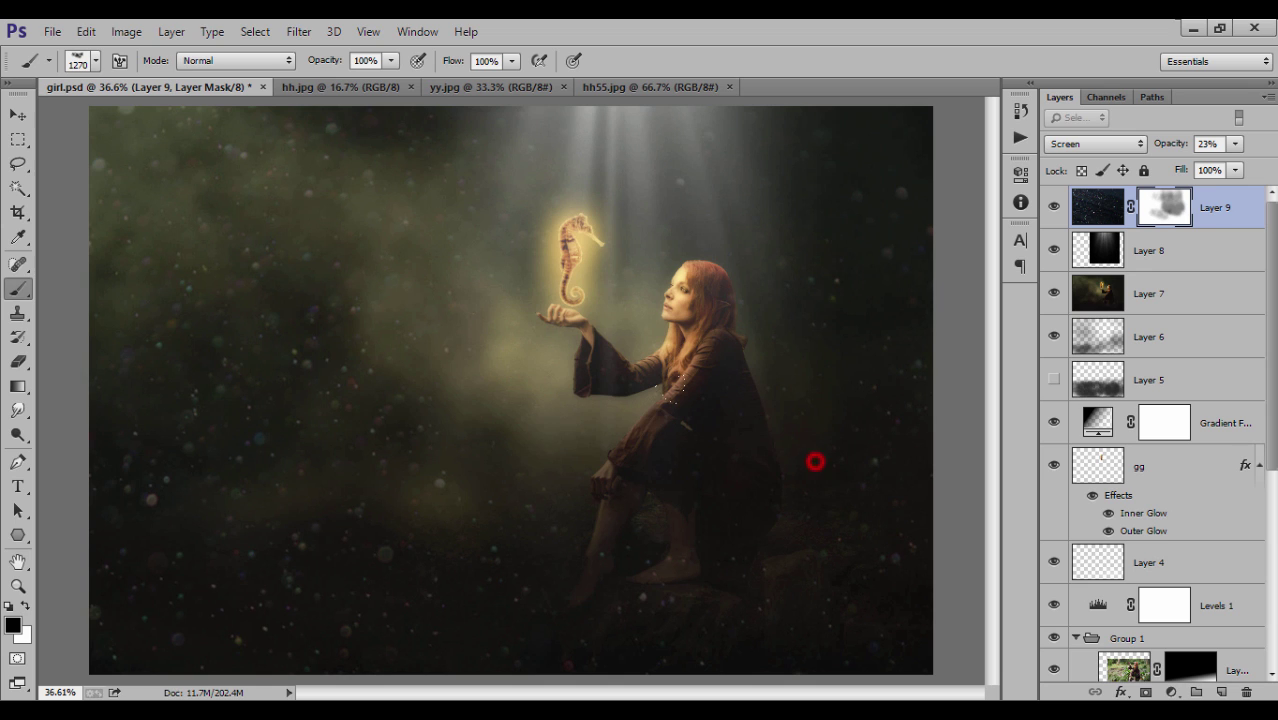
click(815, 279)
drag(80, 118, 205, 272)
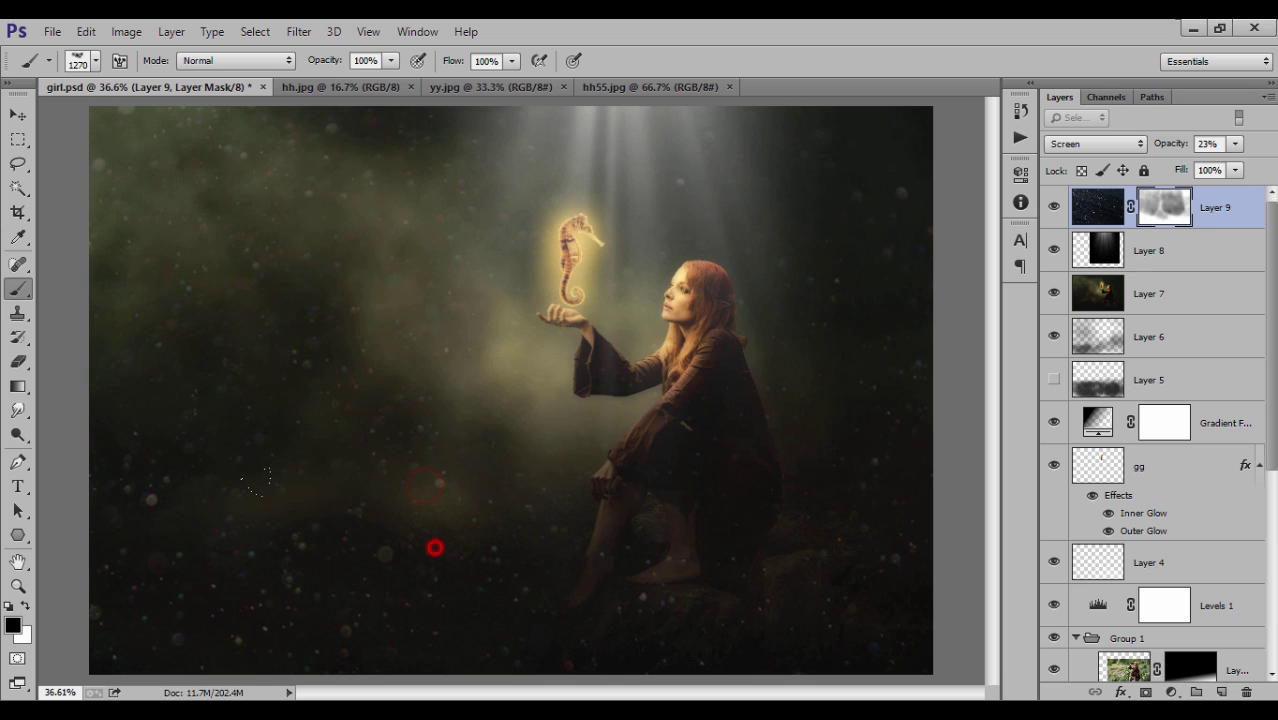
drag(830, 240, 813, 200)
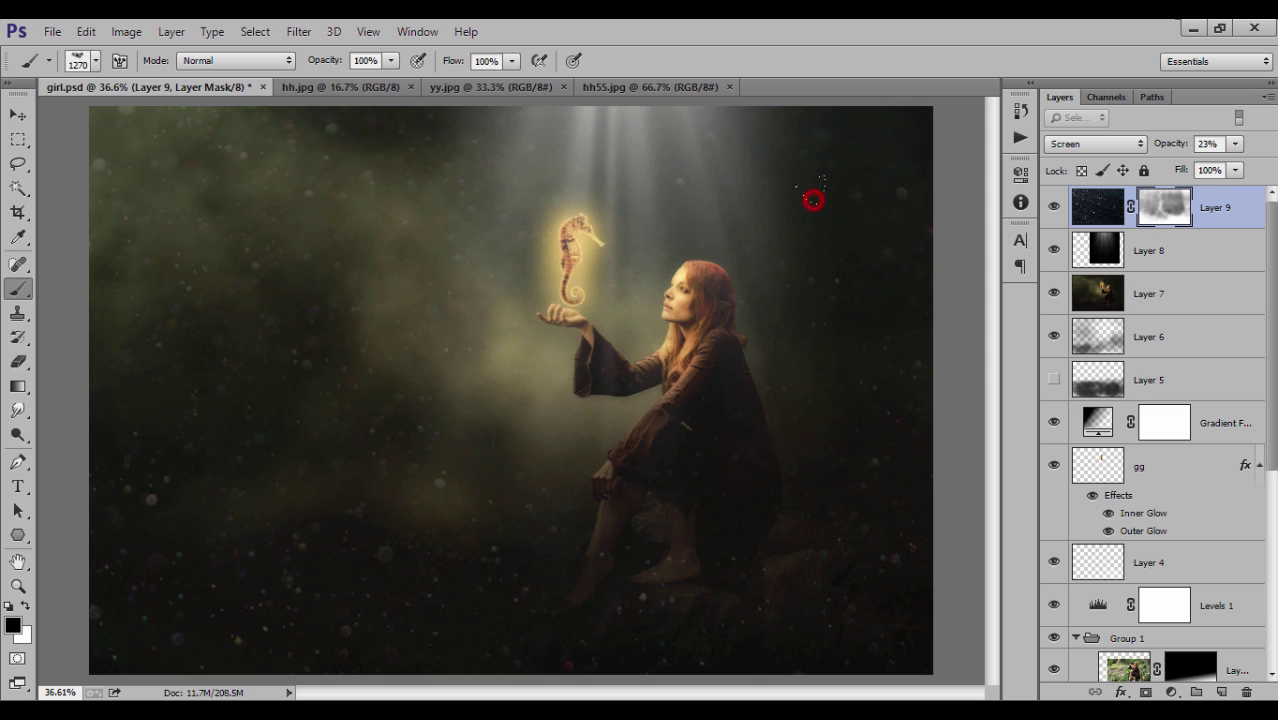
click(1053, 207)
click(1053, 207)
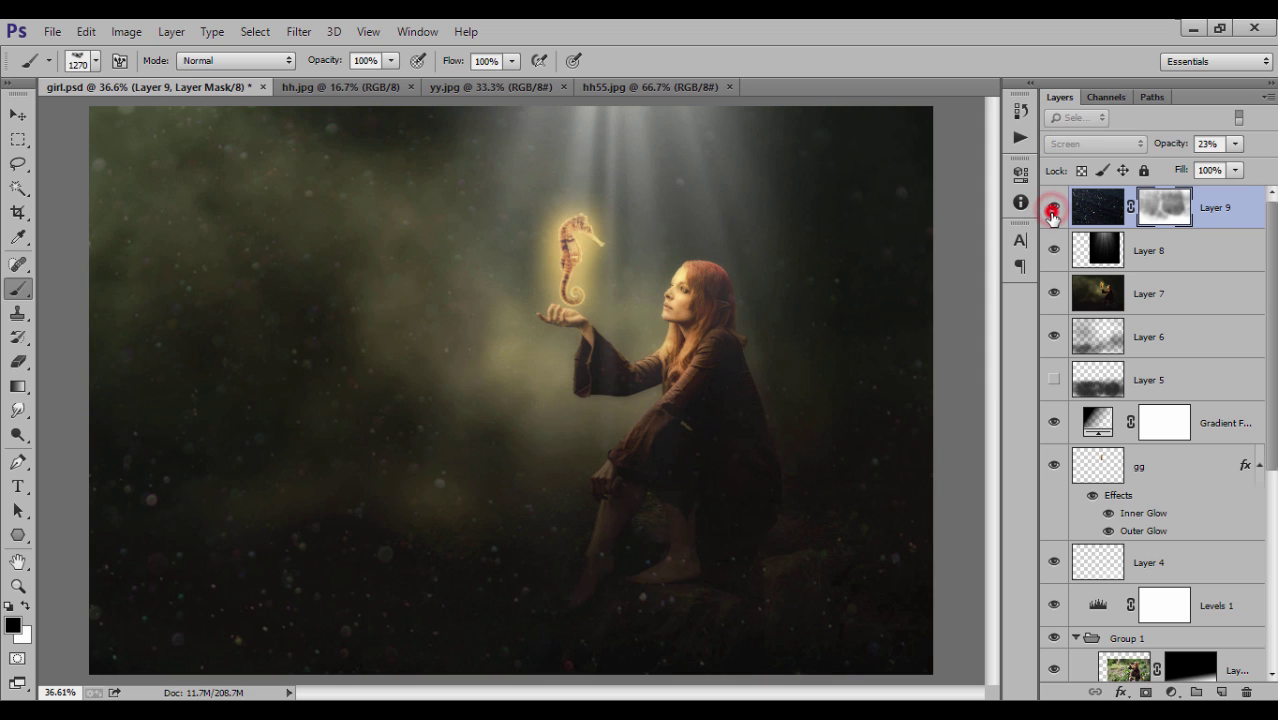
click(1053, 207)
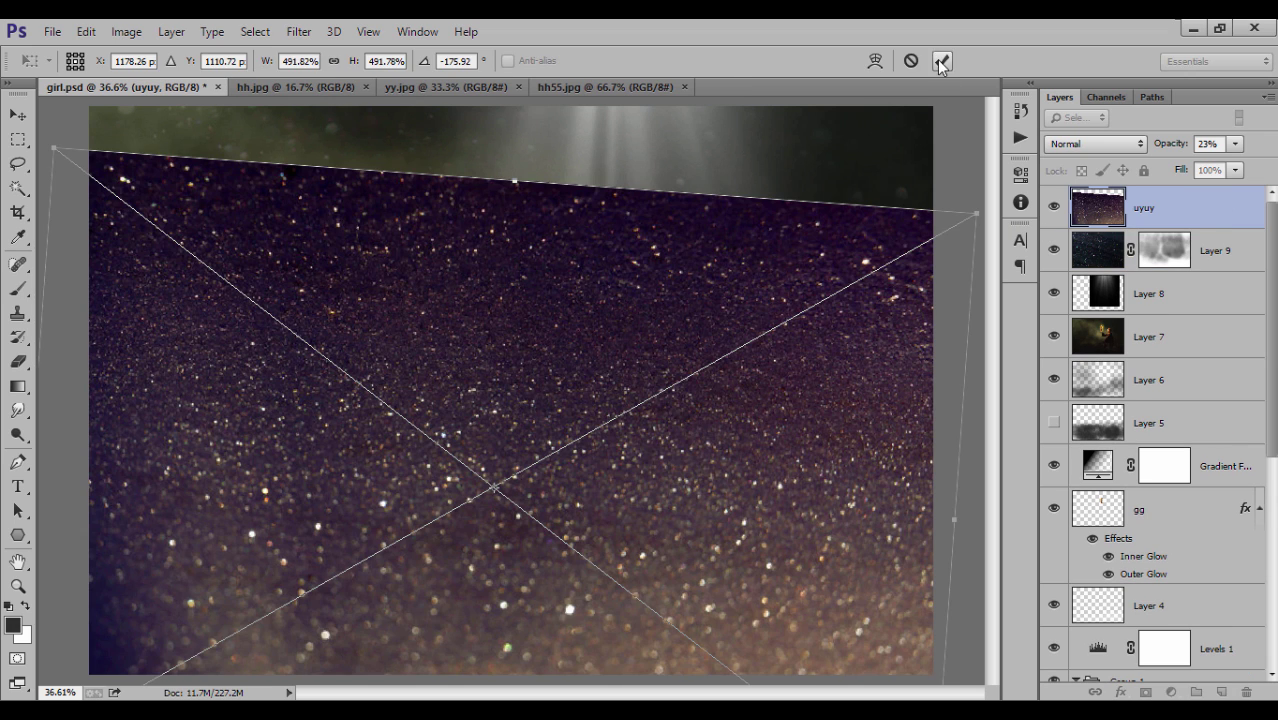
Rasterize the placed uyuy layer and set it to Screen at about 56% opacity
click(944, 60)
right_click(1192, 216)
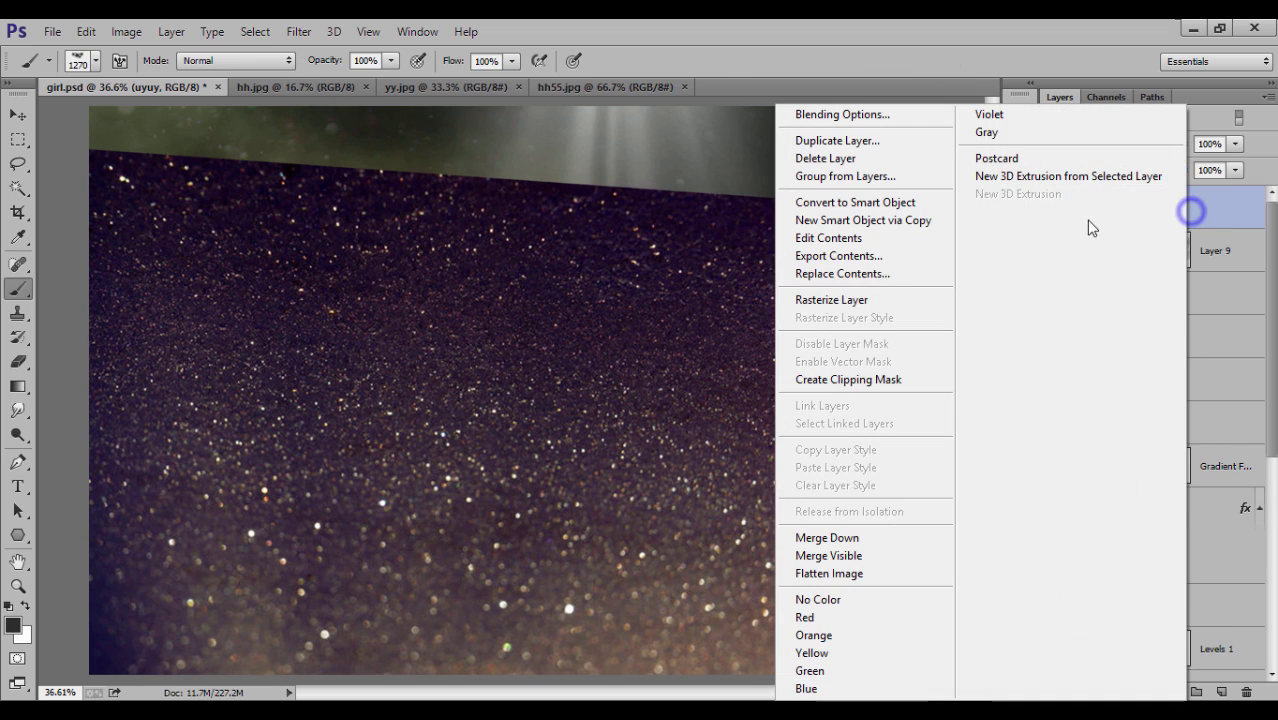
click(840, 302)
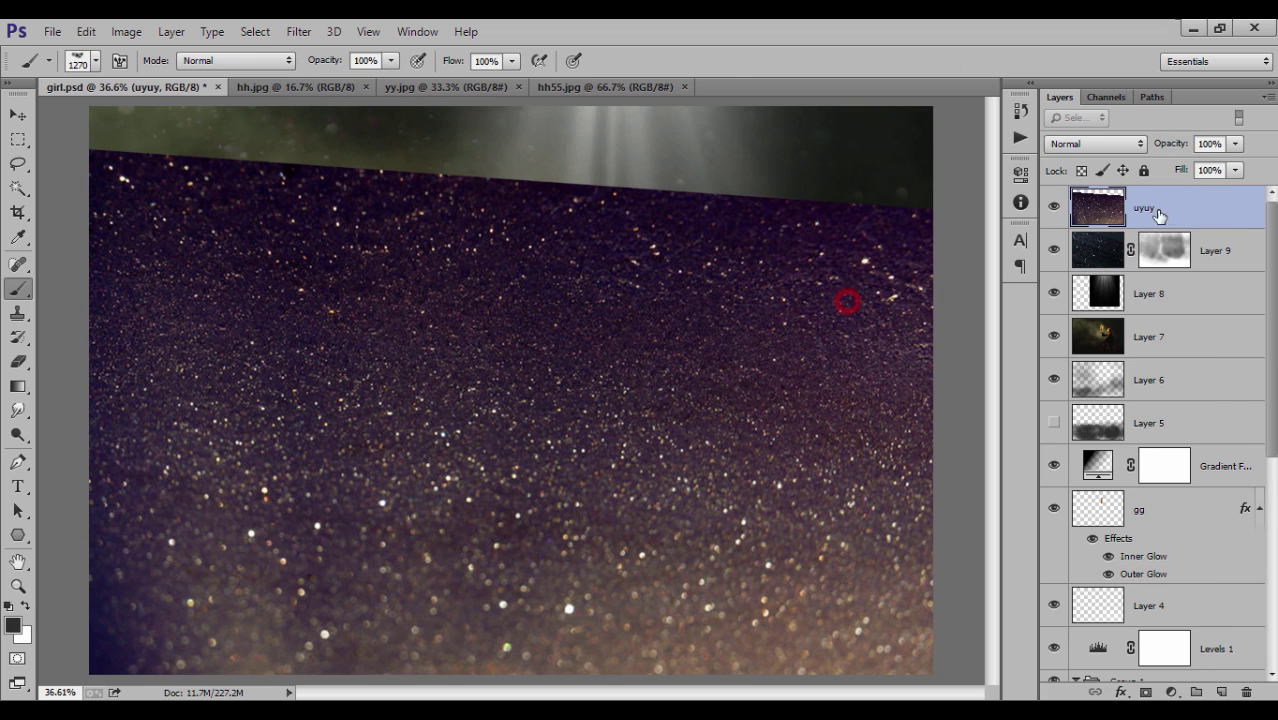
click(1116, 144)
click(1075, 310)
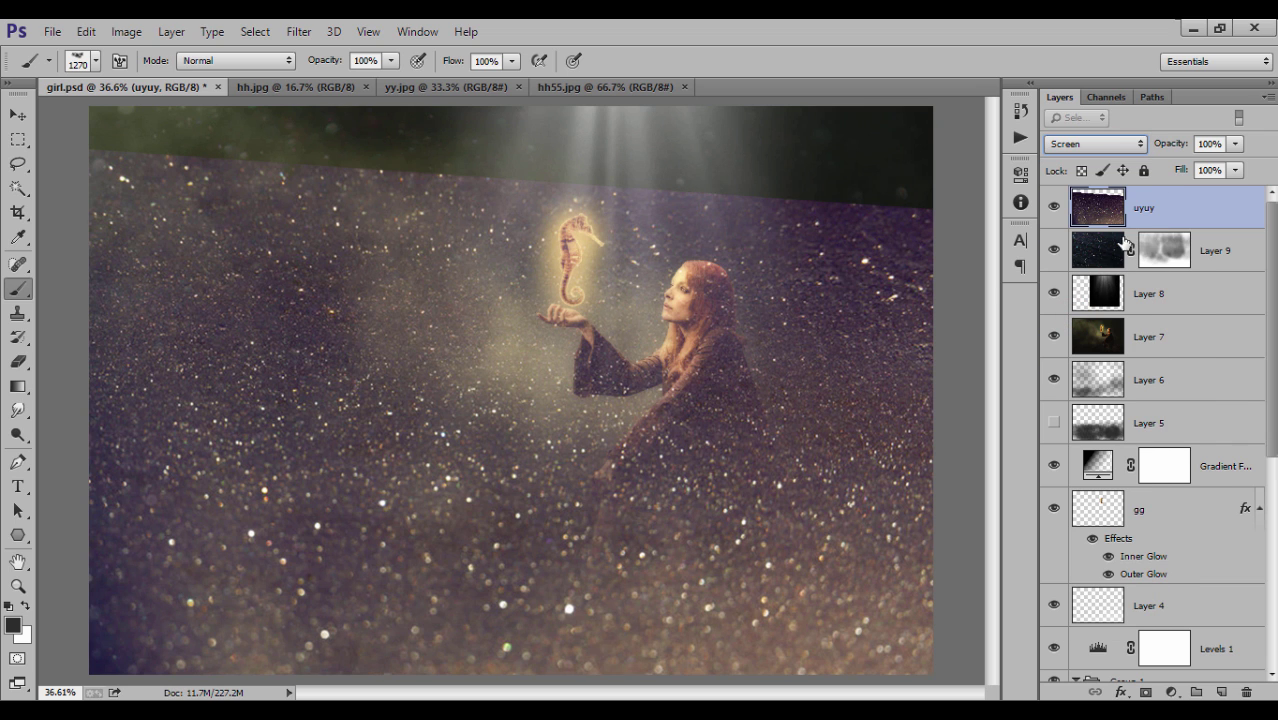
drag(1174, 150, 1130, 145)
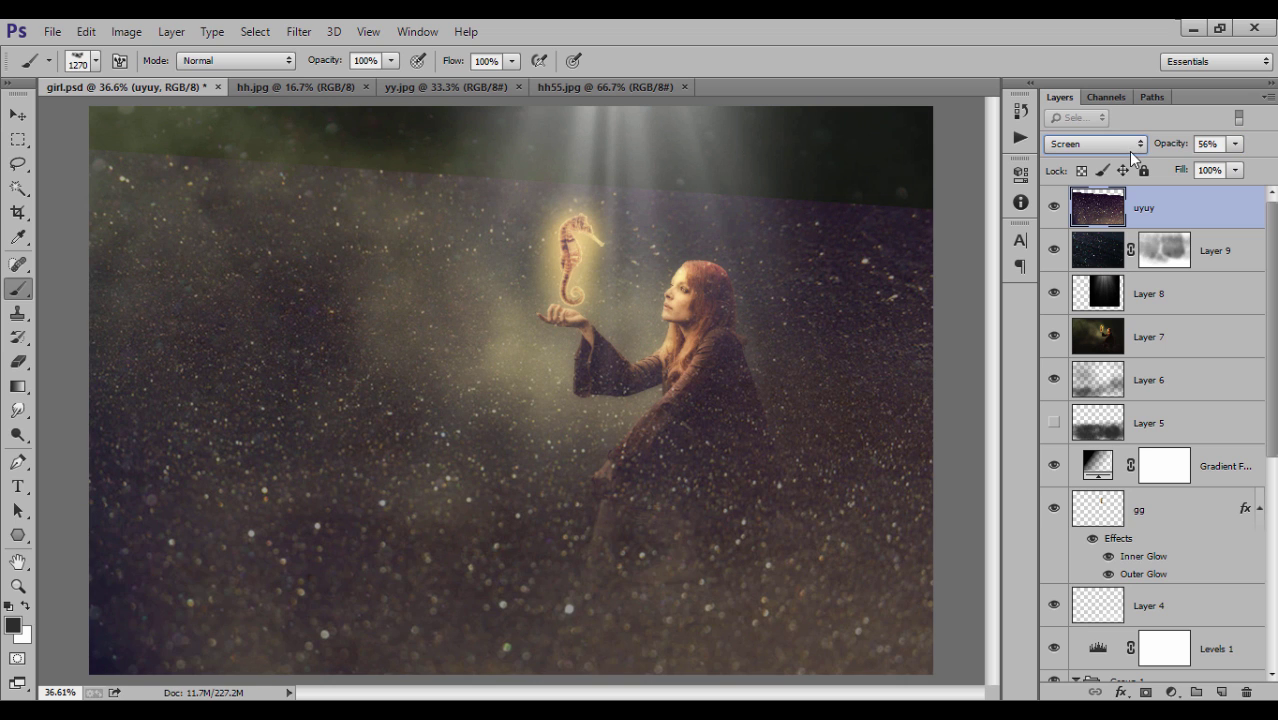
Shift the uyuy layer about 30 px upward and zoom out around the image
click(19, 116)
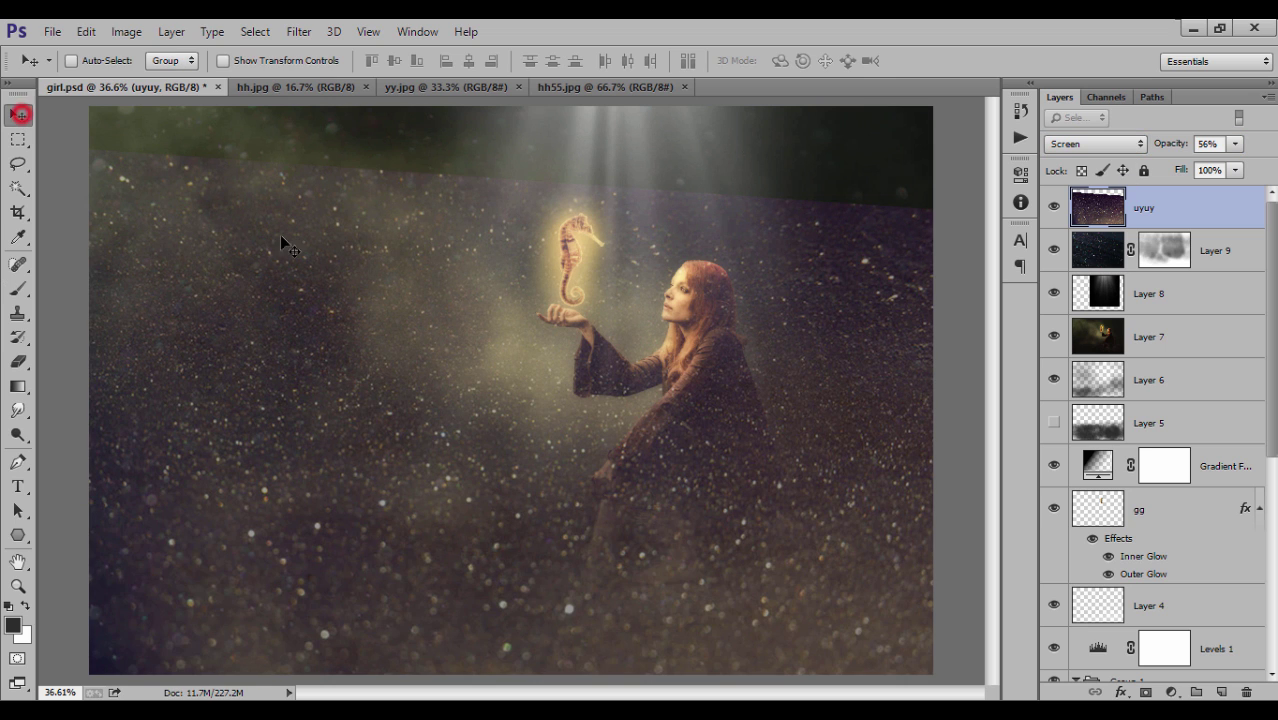
drag(596, 506, 603, 457)
drag(605, 430, 604, 394)
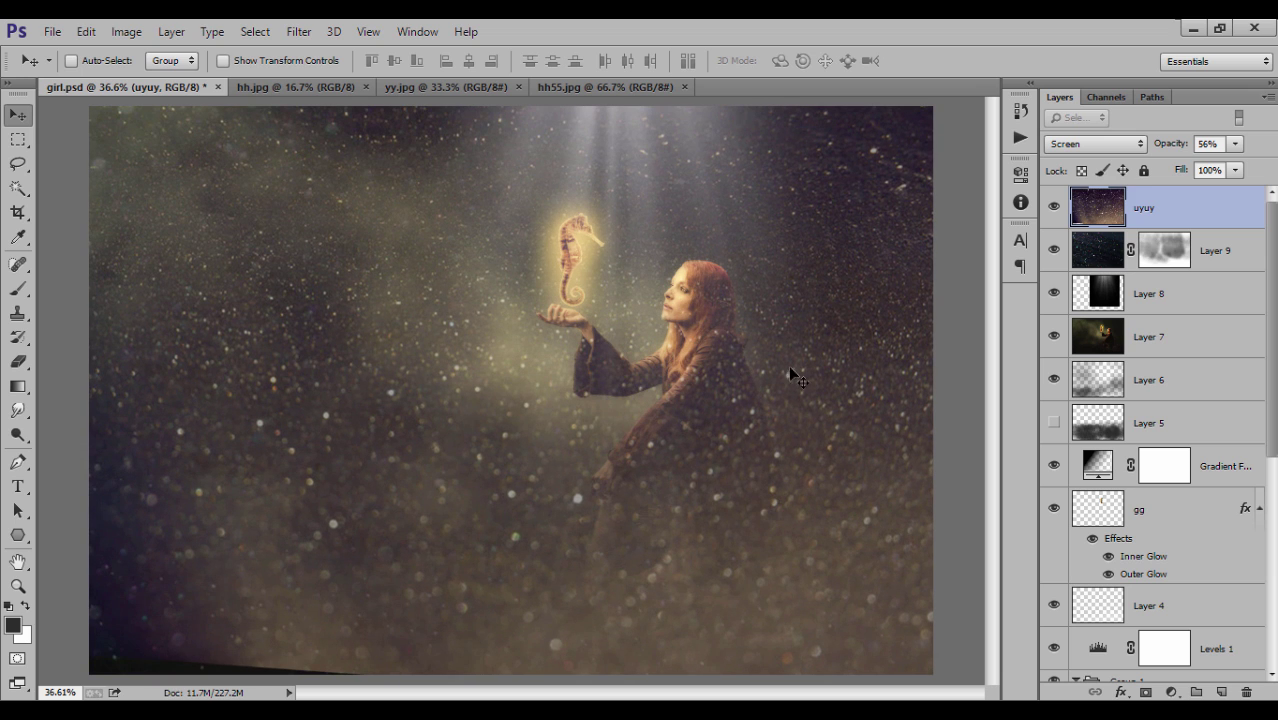
ctrl+alt+click(772, 413)
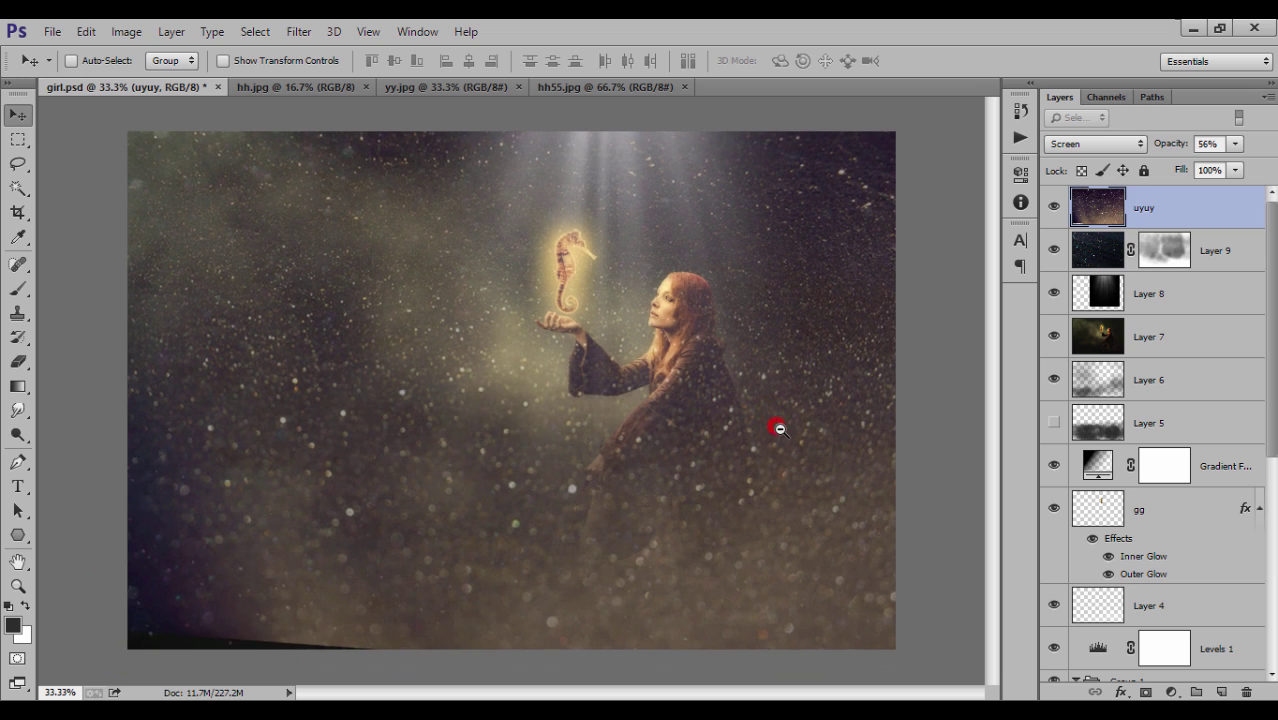
alt+click(779, 428)
Scale the uyuy layer to about 112% and move it right and down
key(ctrl+t)
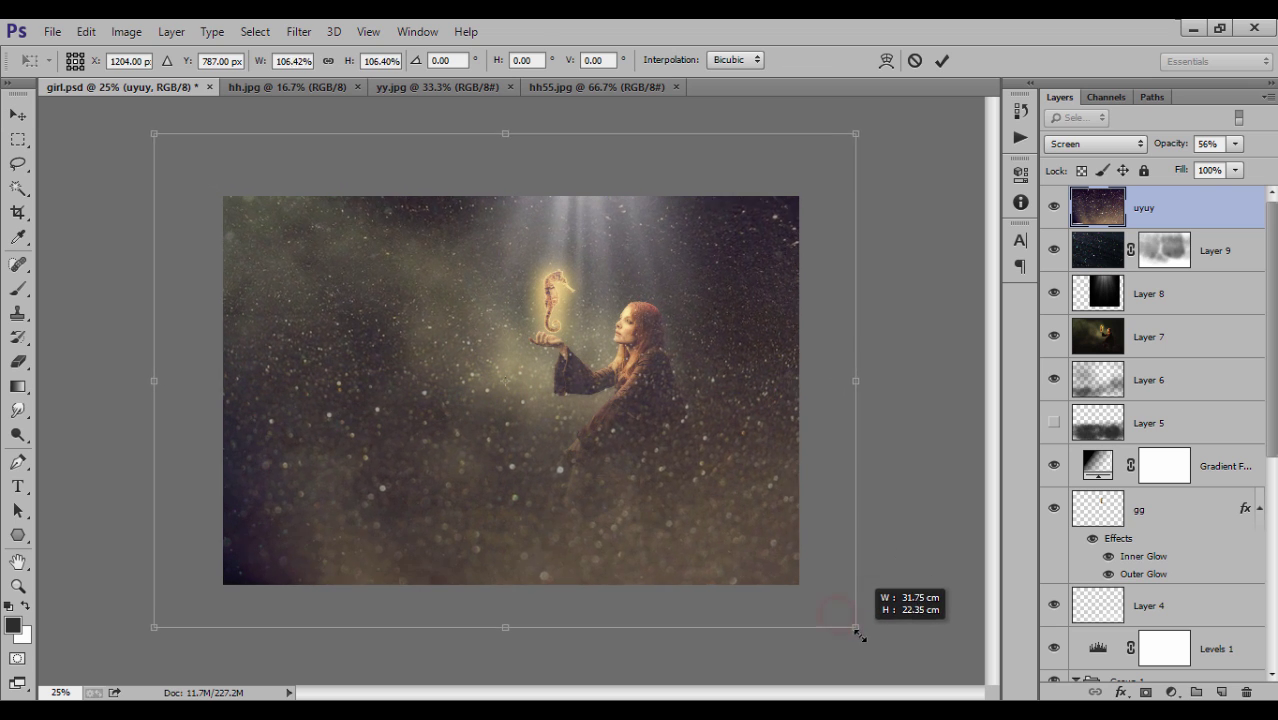
drag(836, 613, 874, 641)
drag(801, 501, 811, 522)
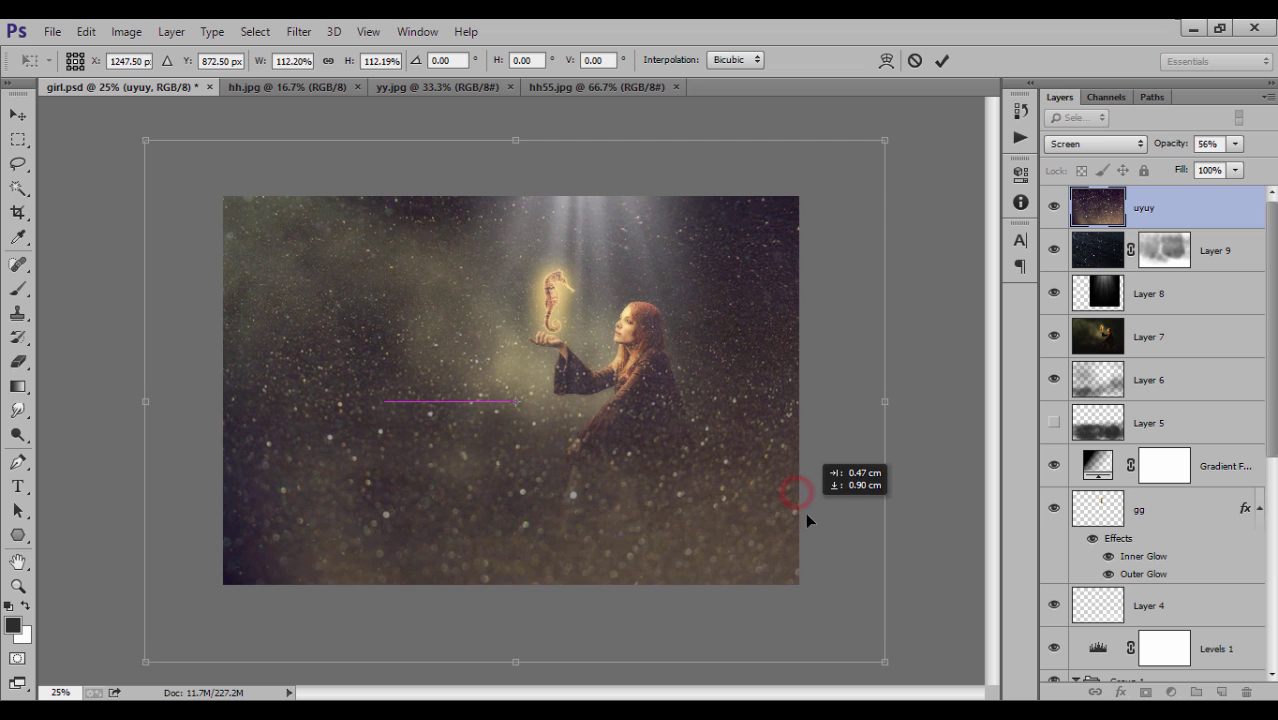
drag(807, 262, 833, 279)
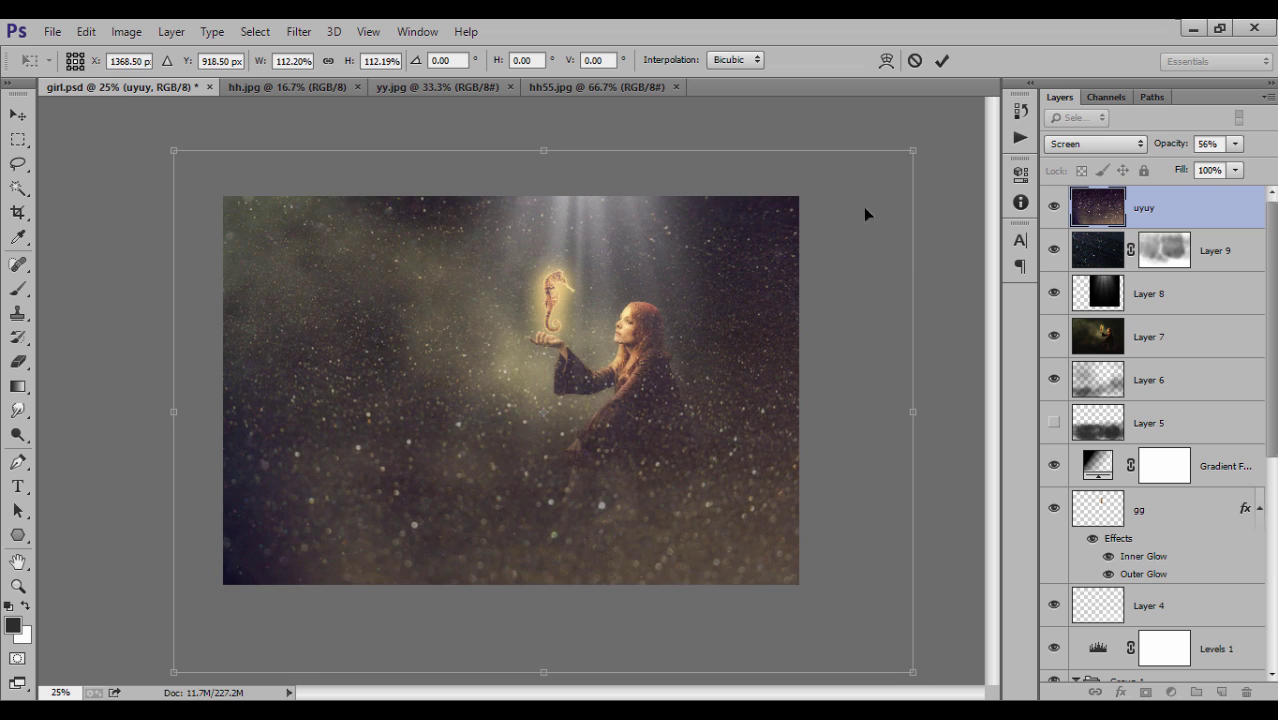
click(941, 60)
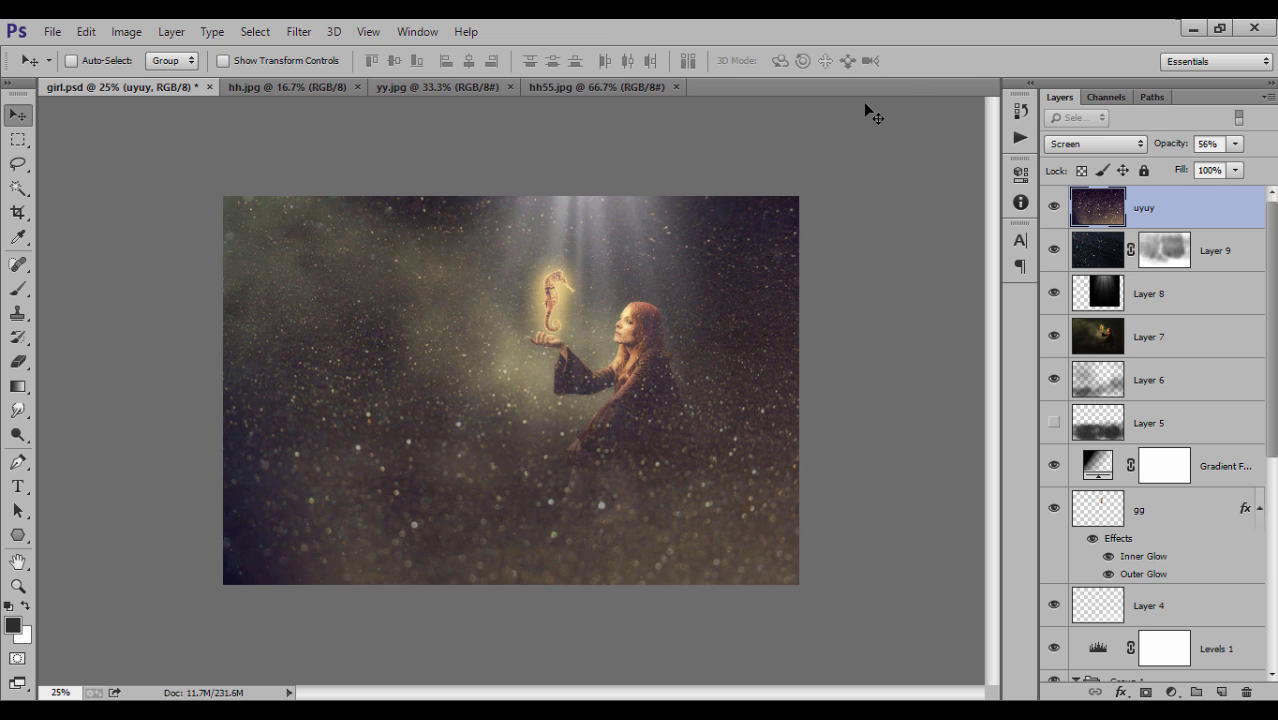
key(ctrl+0)
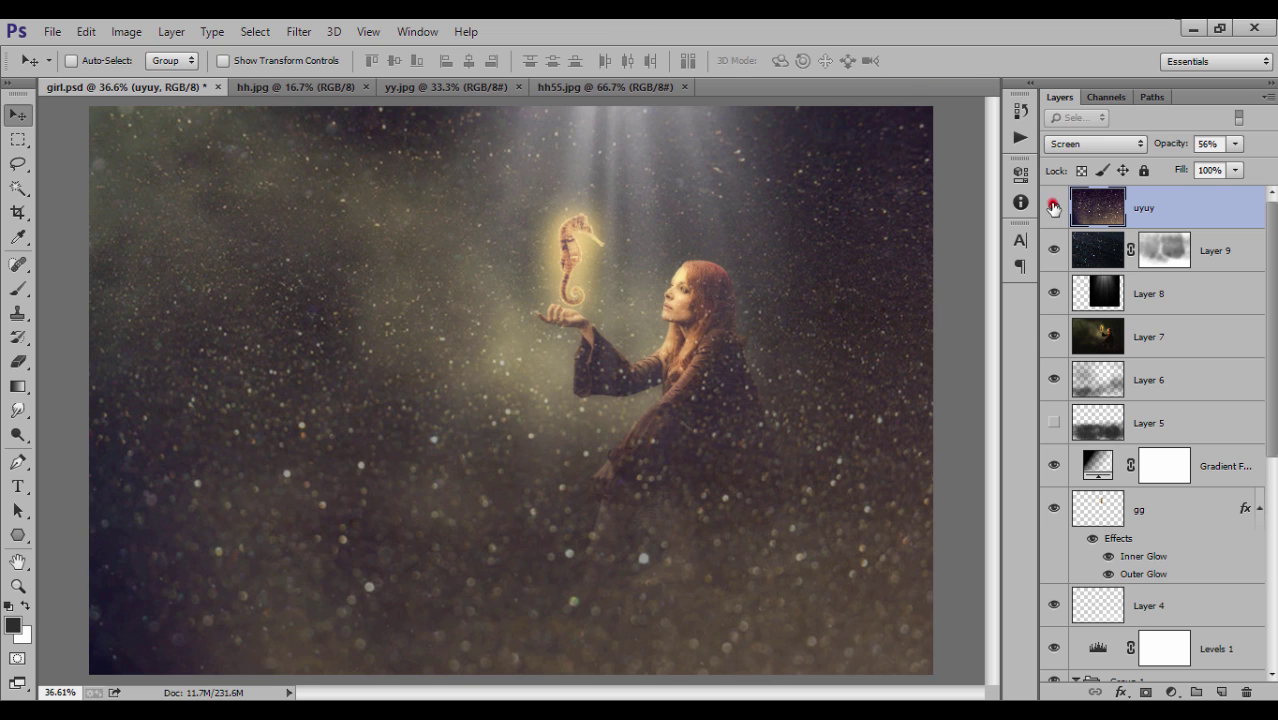
Compare the uyuy sparkles on and off, then settle their opacity just under 50%
click(1054, 206)
click(1054, 206)
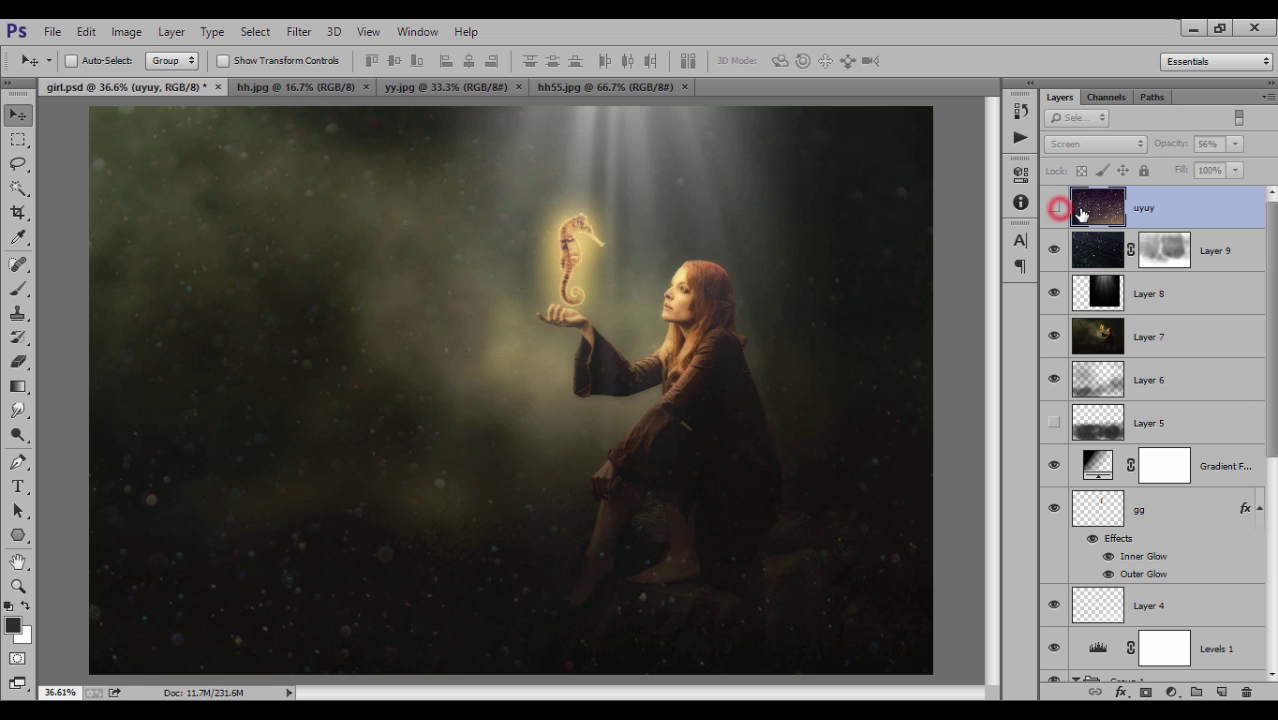
click(1054, 206)
drag(1166, 144, 1156, 150)
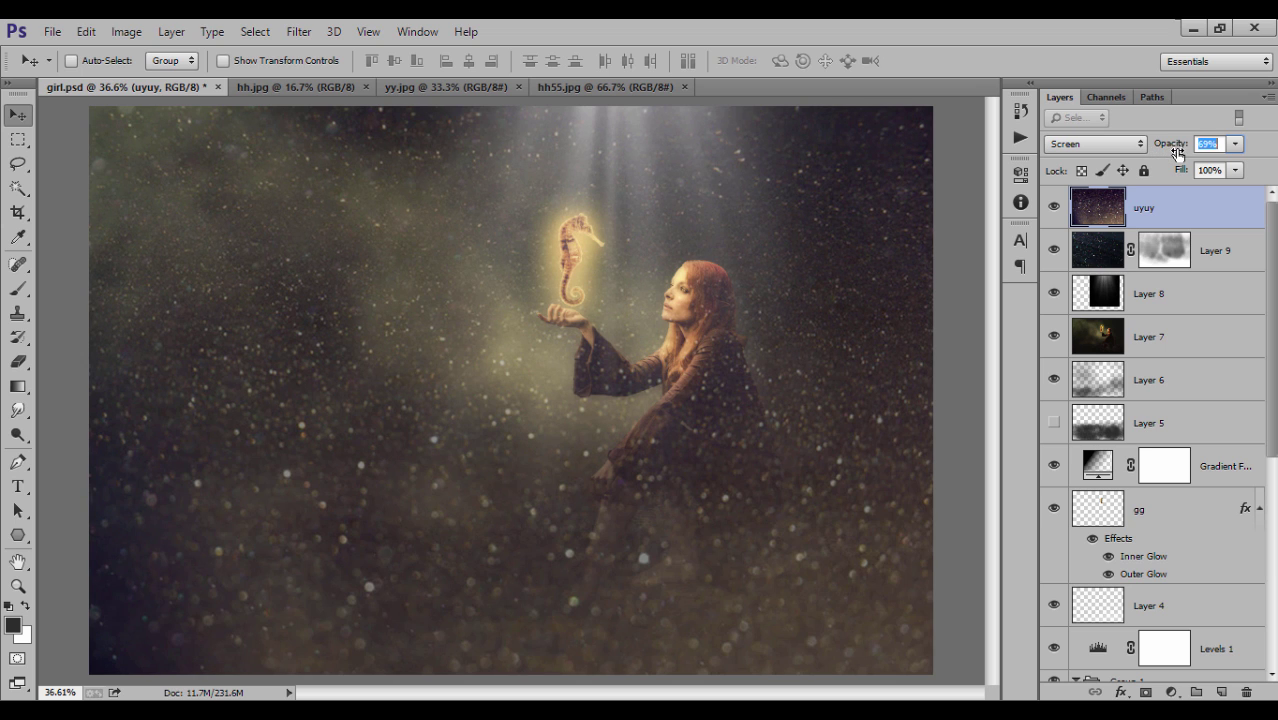
text(84)
key(Return)
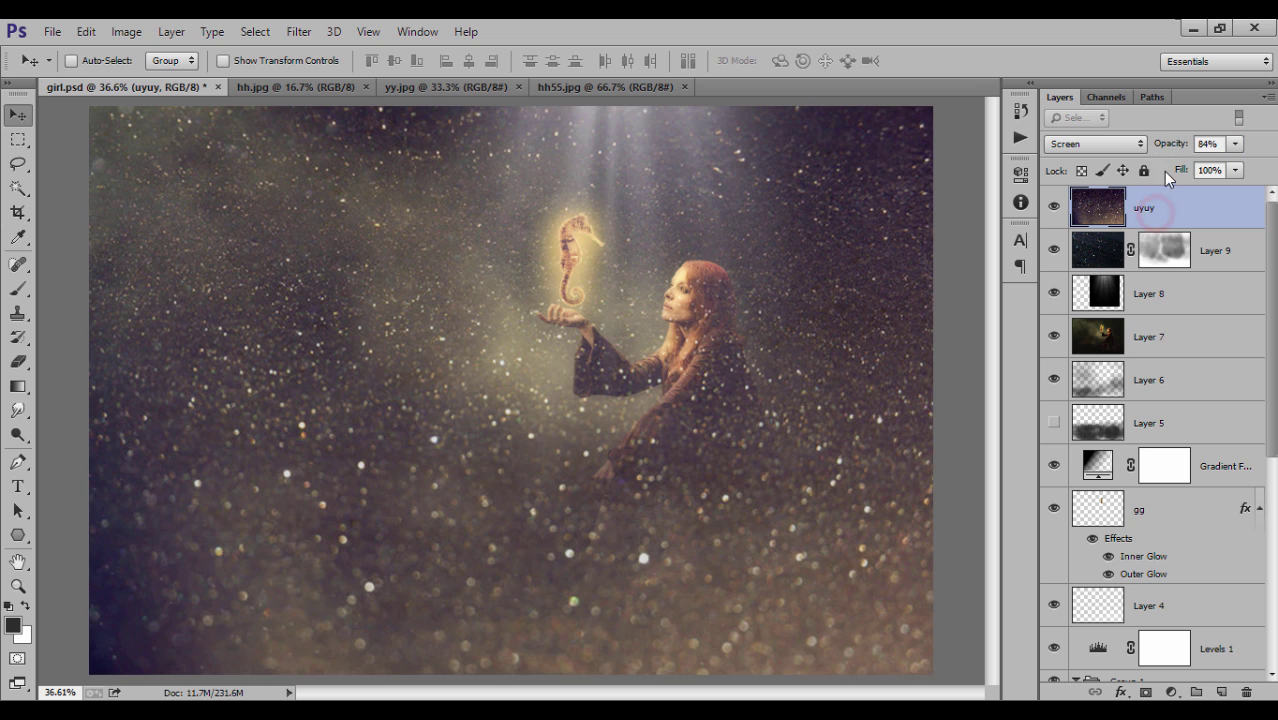
drag(1162, 143, 1125, 148)
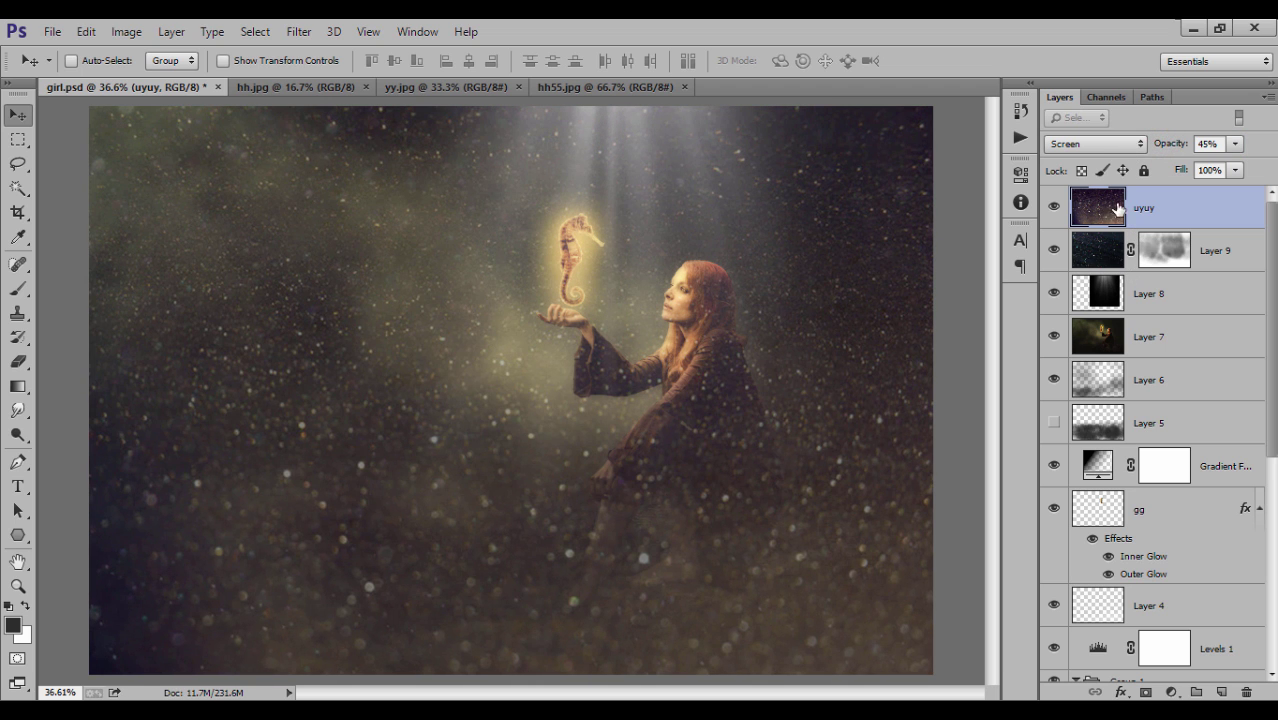
drag(1168, 148, 1174, 150)
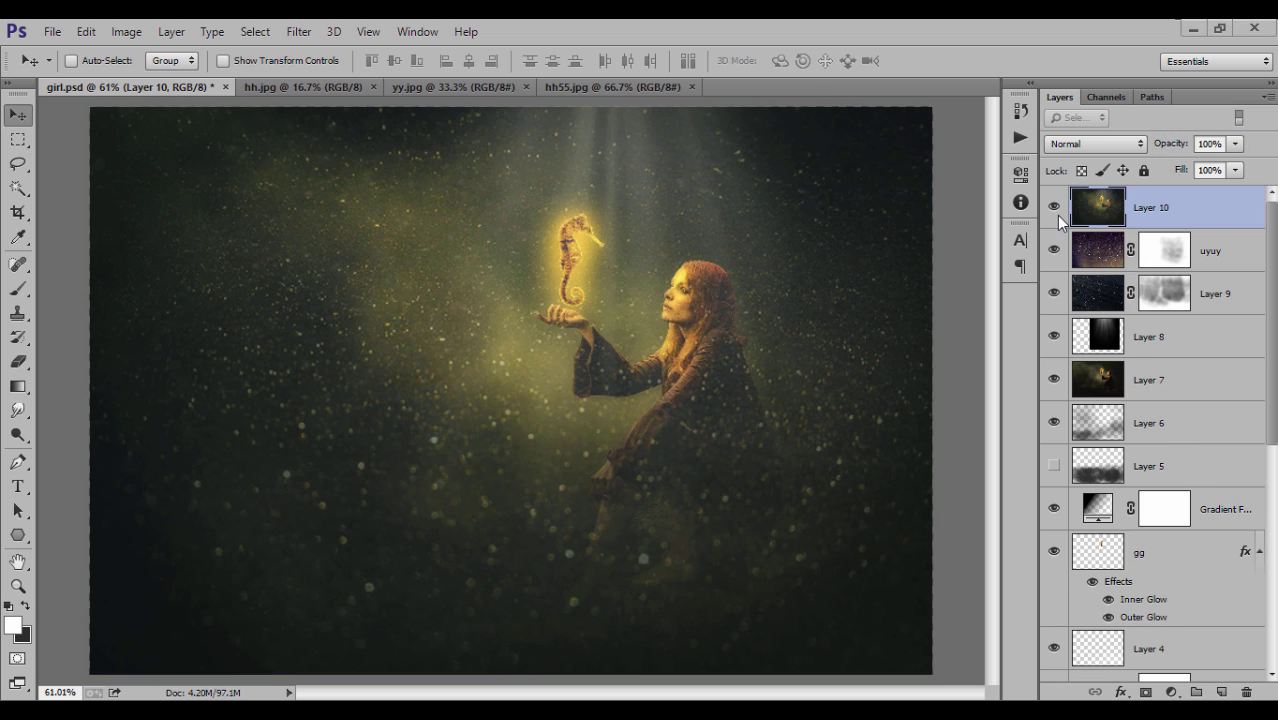
Add a Gradient Map adjustment layer using the Violet, Orange preset
click(1174, 692)
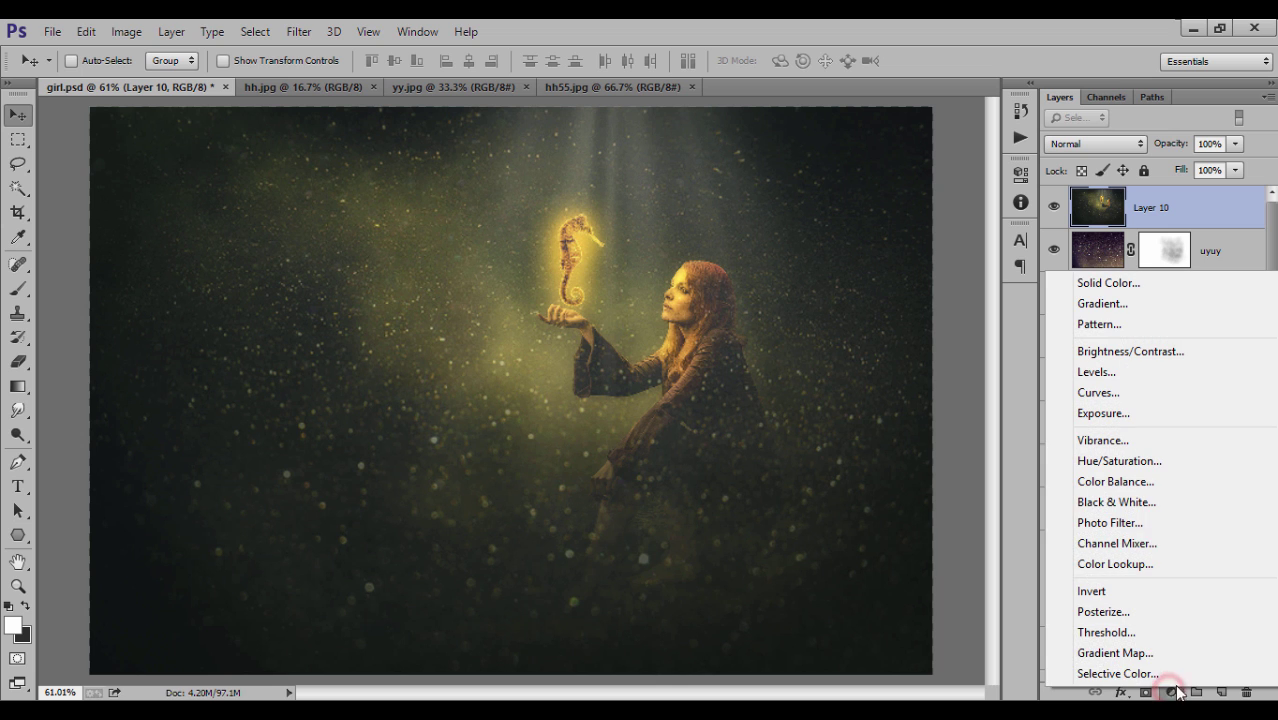
click(1122, 652)
click(900, 226)
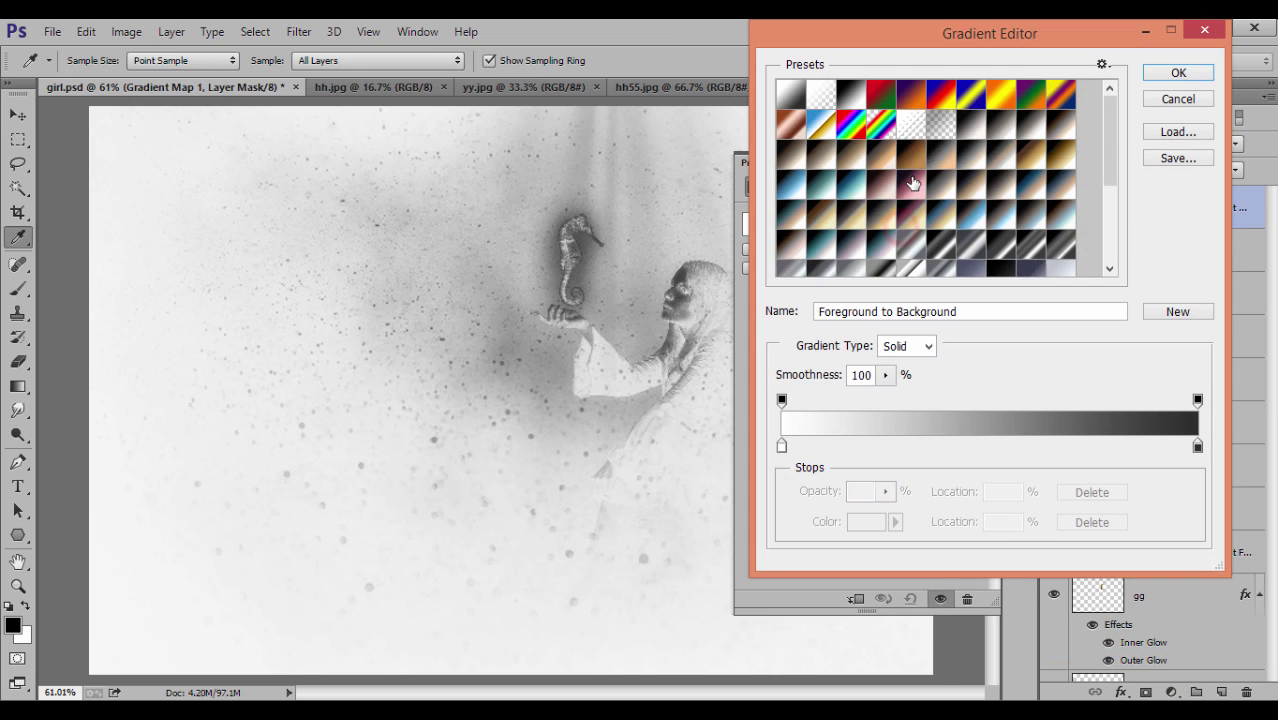
click(912, 99)
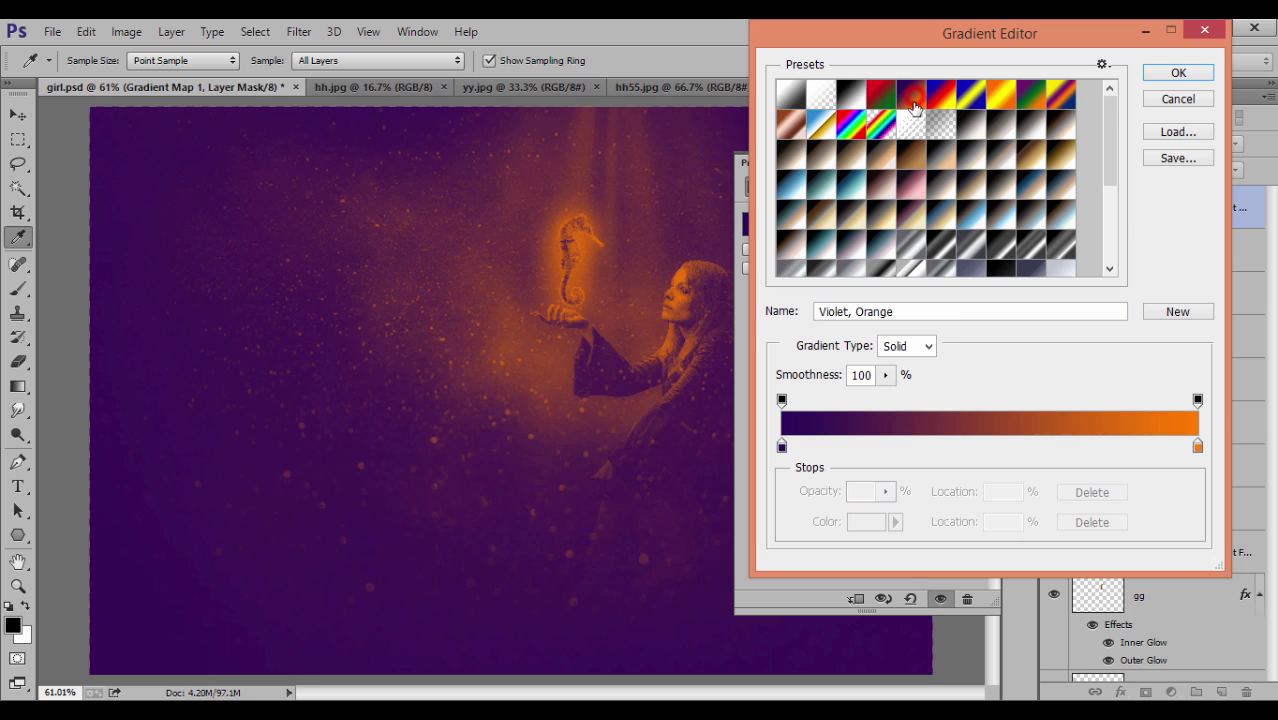
click(1176, 76)
click(962, 162)
Blend the gradient map in Soft Light at 83% opacity, comparing it on and off
click(1095, 143)
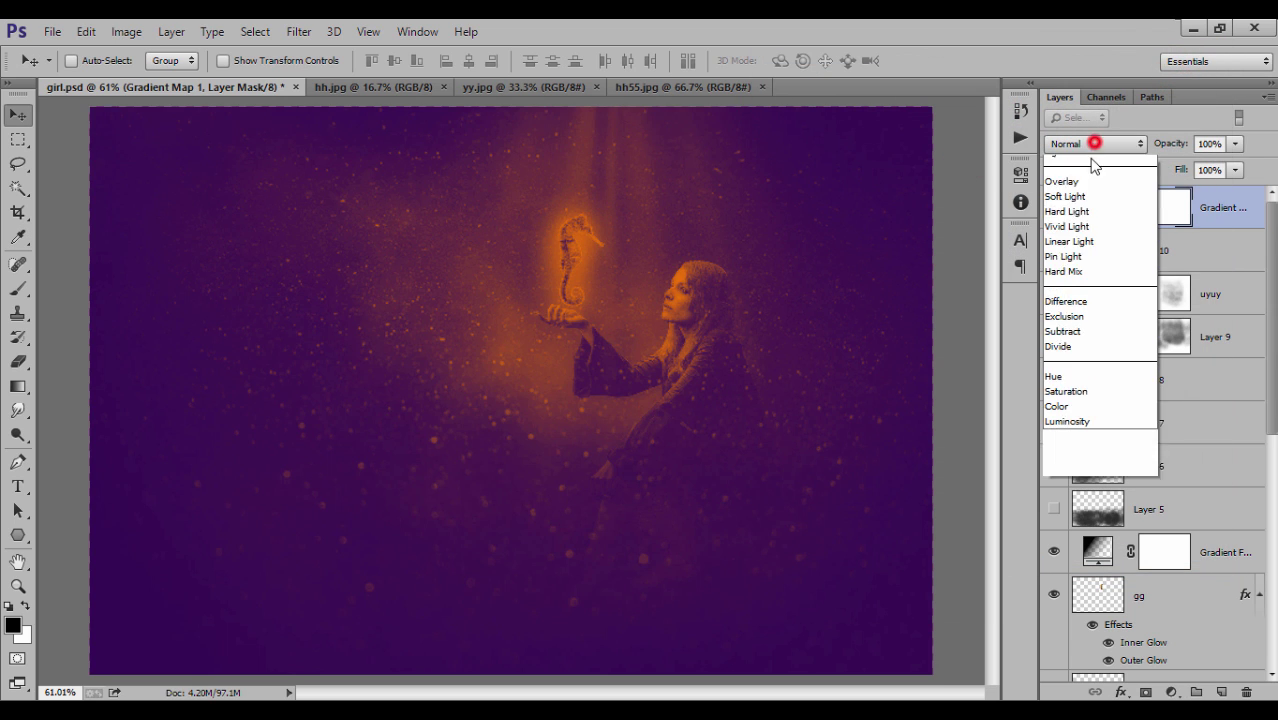
click(1066, 403)
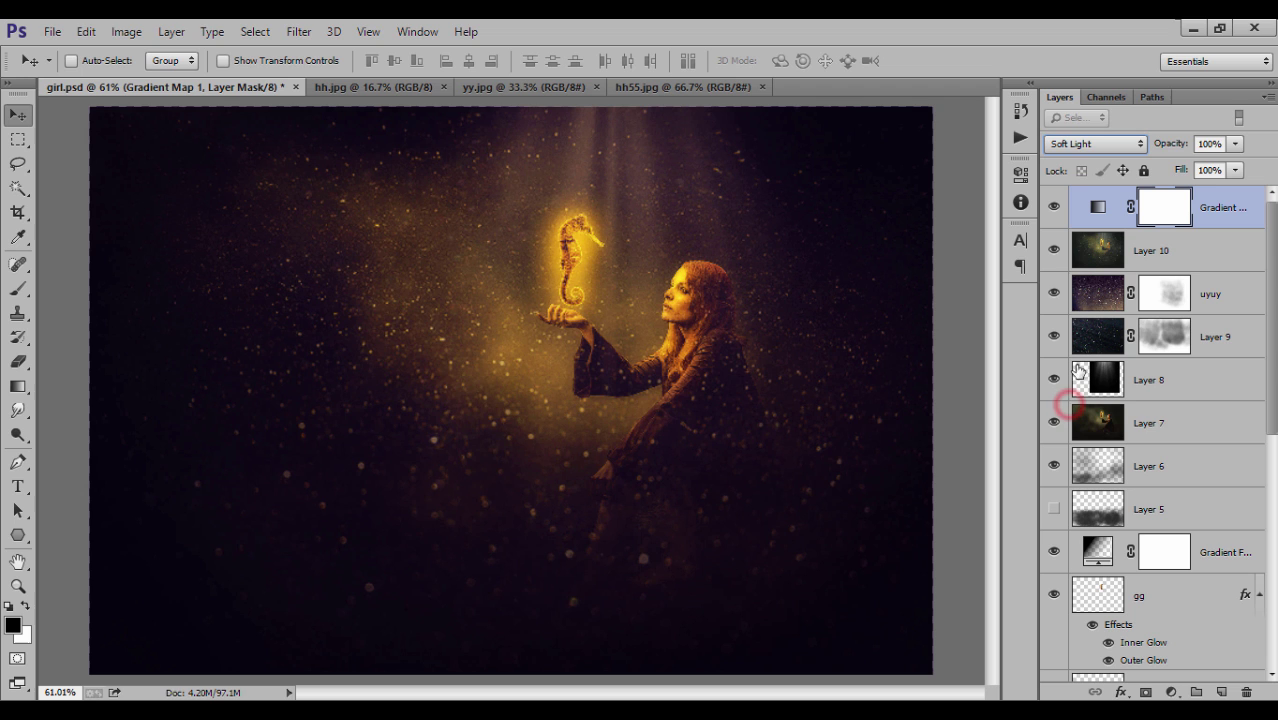
click(1053, 206)
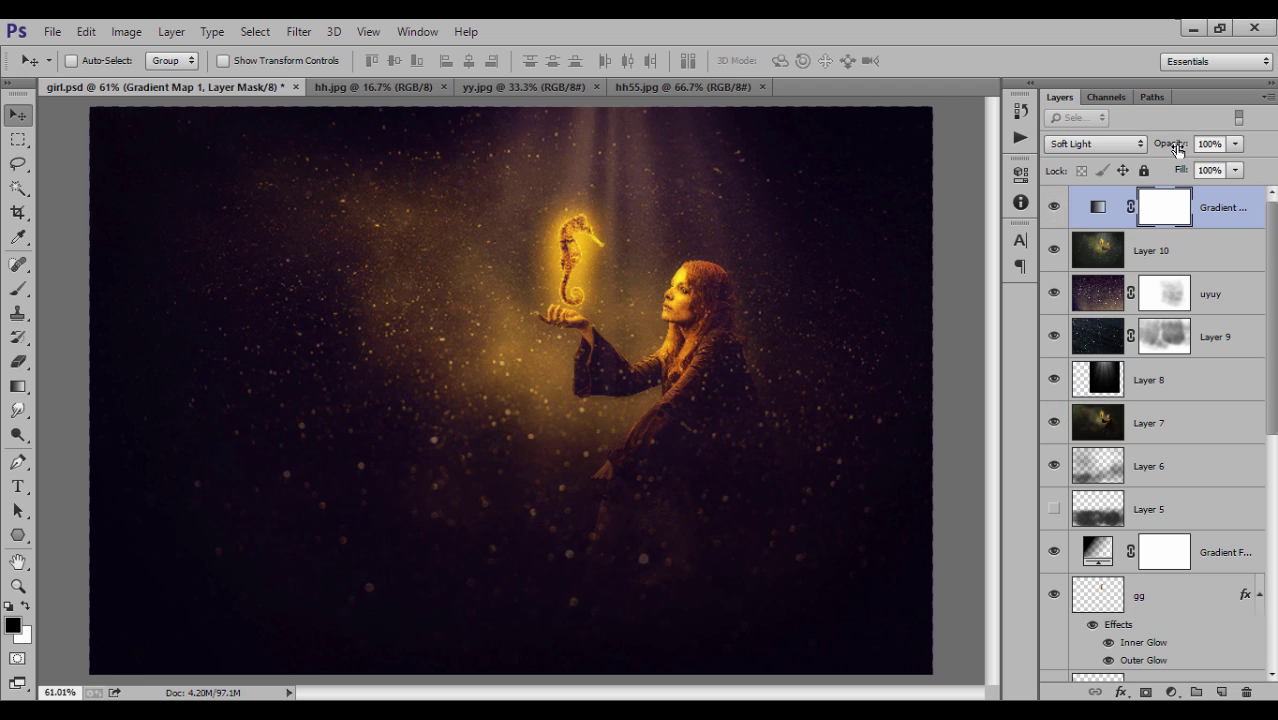
drag(1176, 148, 1155, 148)
click(1053, 206)
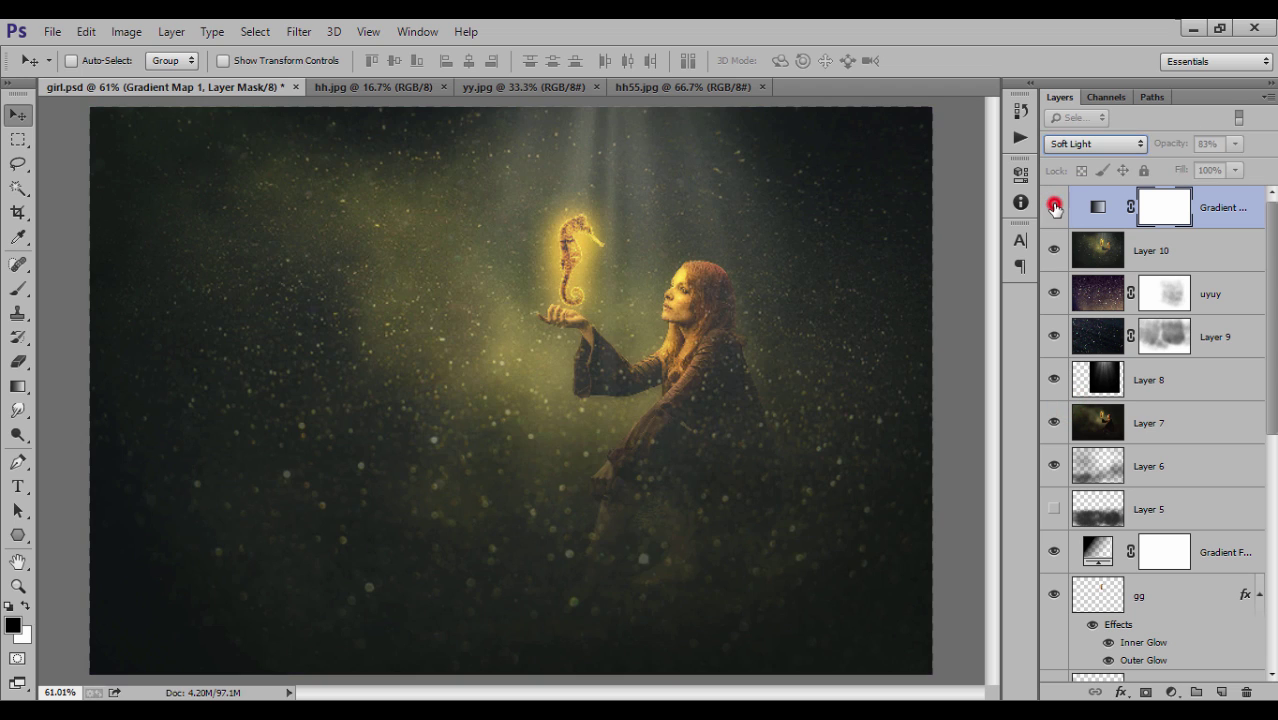
click(1053, 206)
Add Layer 11 above Layer 10 and paint a large soft white glow over the seahorse
click(1142, 257)
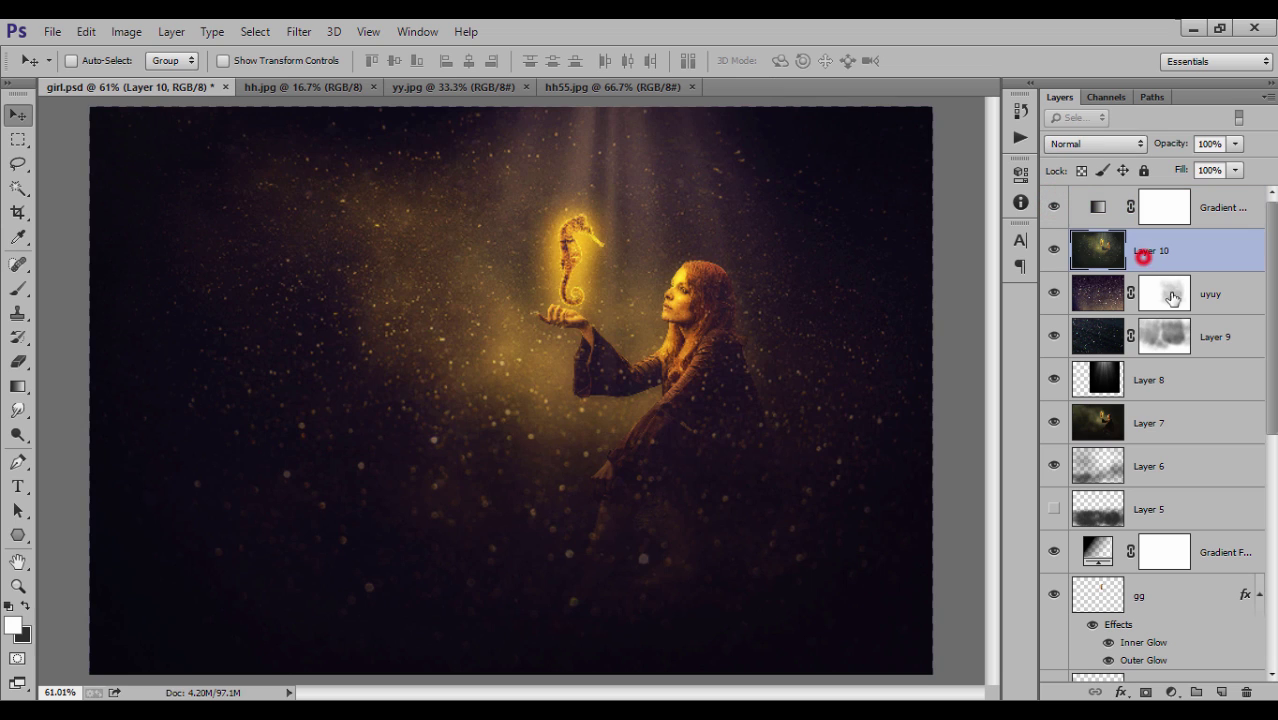
click(1221, 692)
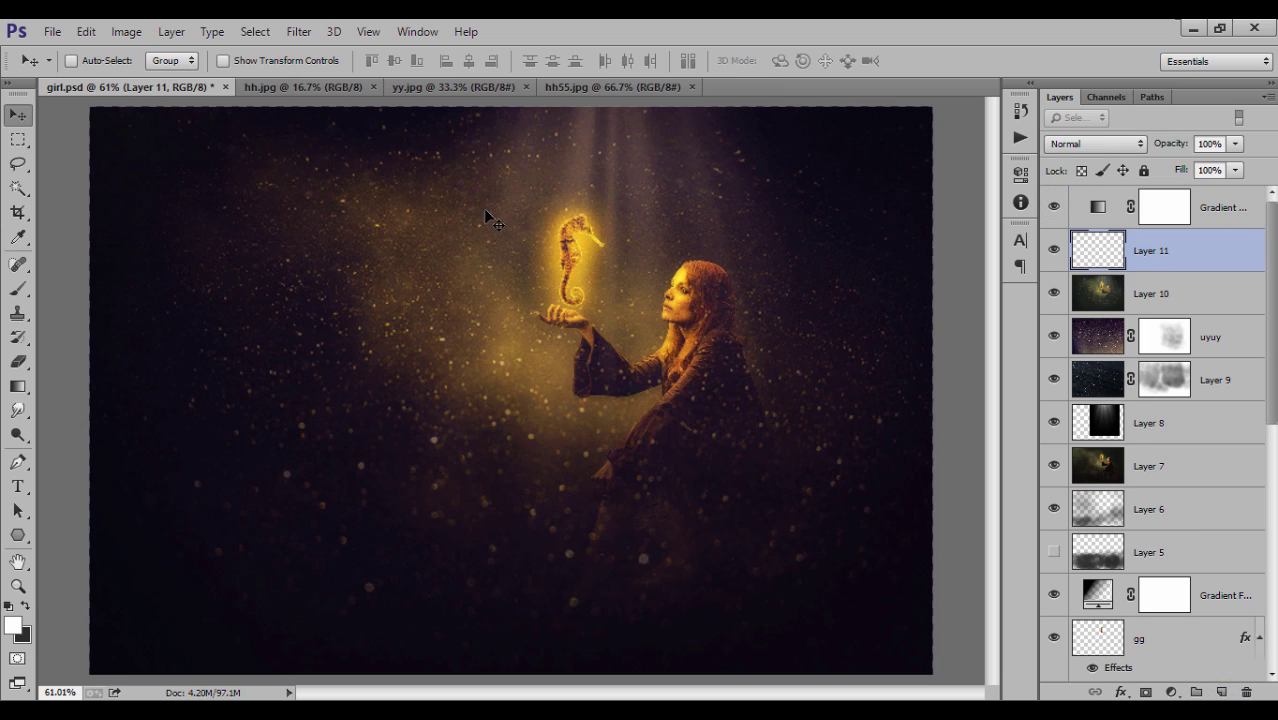
key(b)
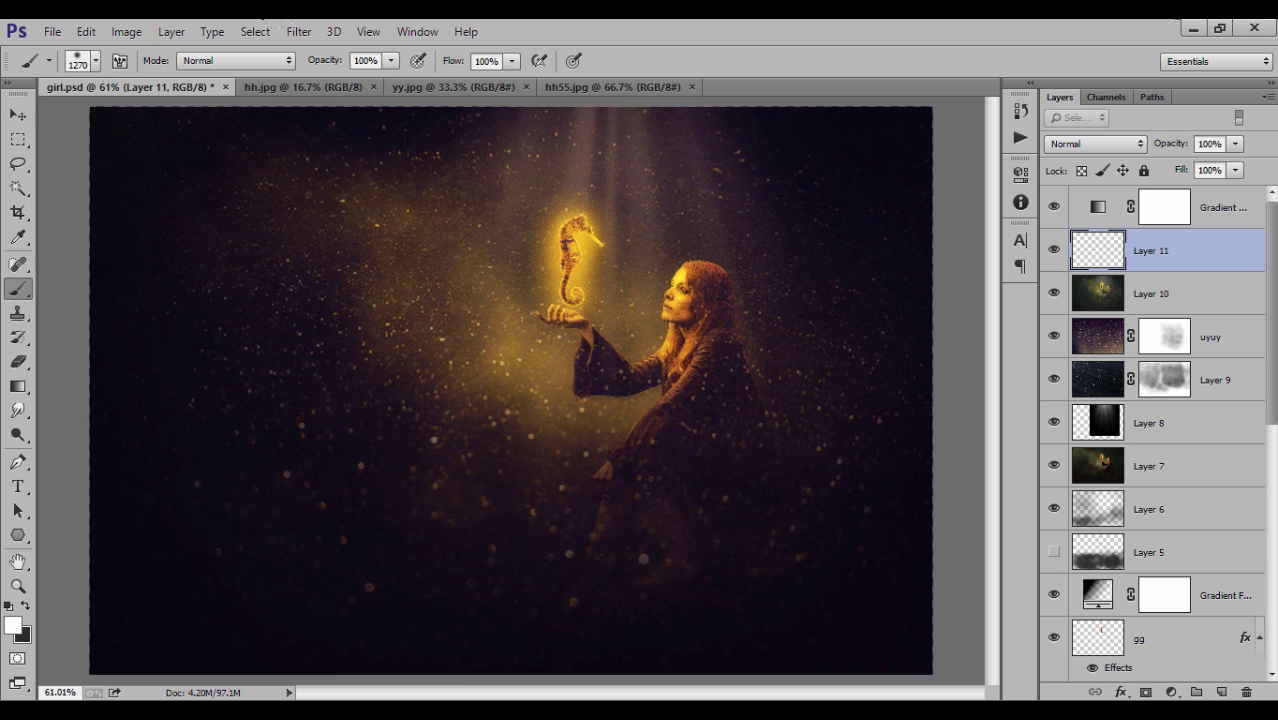
click(634, 280)
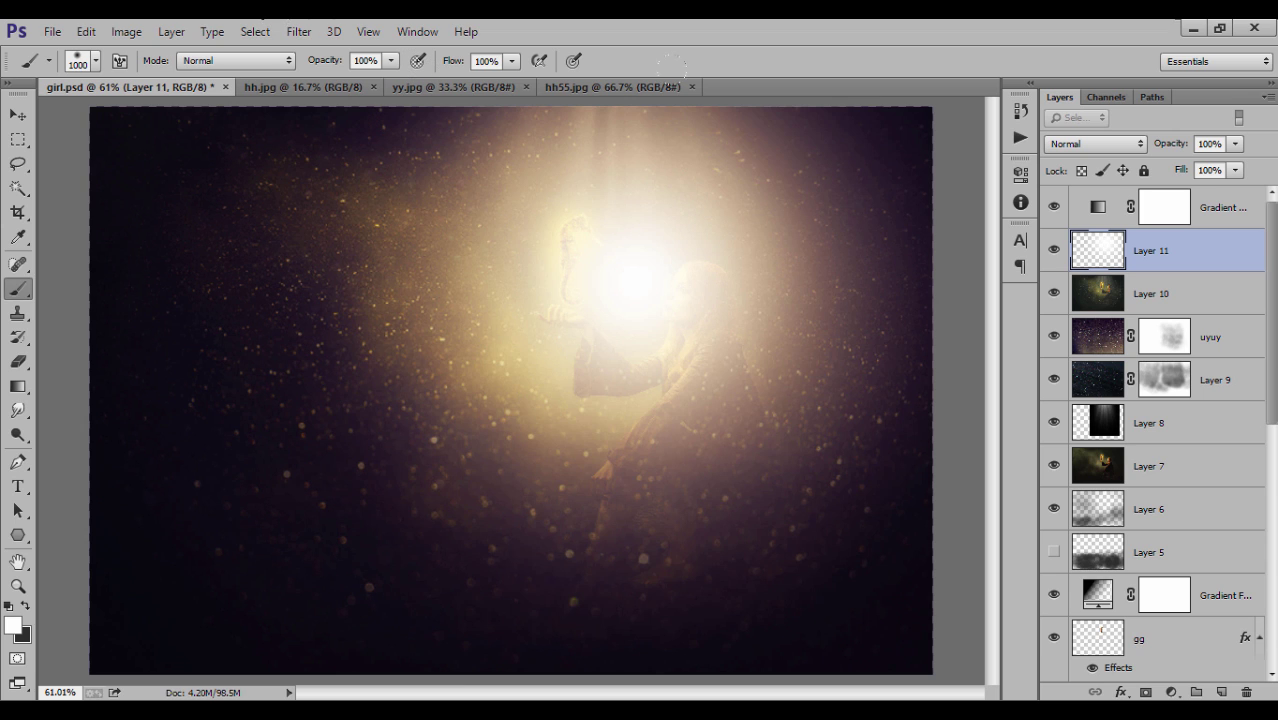
Blend the glow layer in Soft Light and lower its opacity to 63%
click(1105, 148)
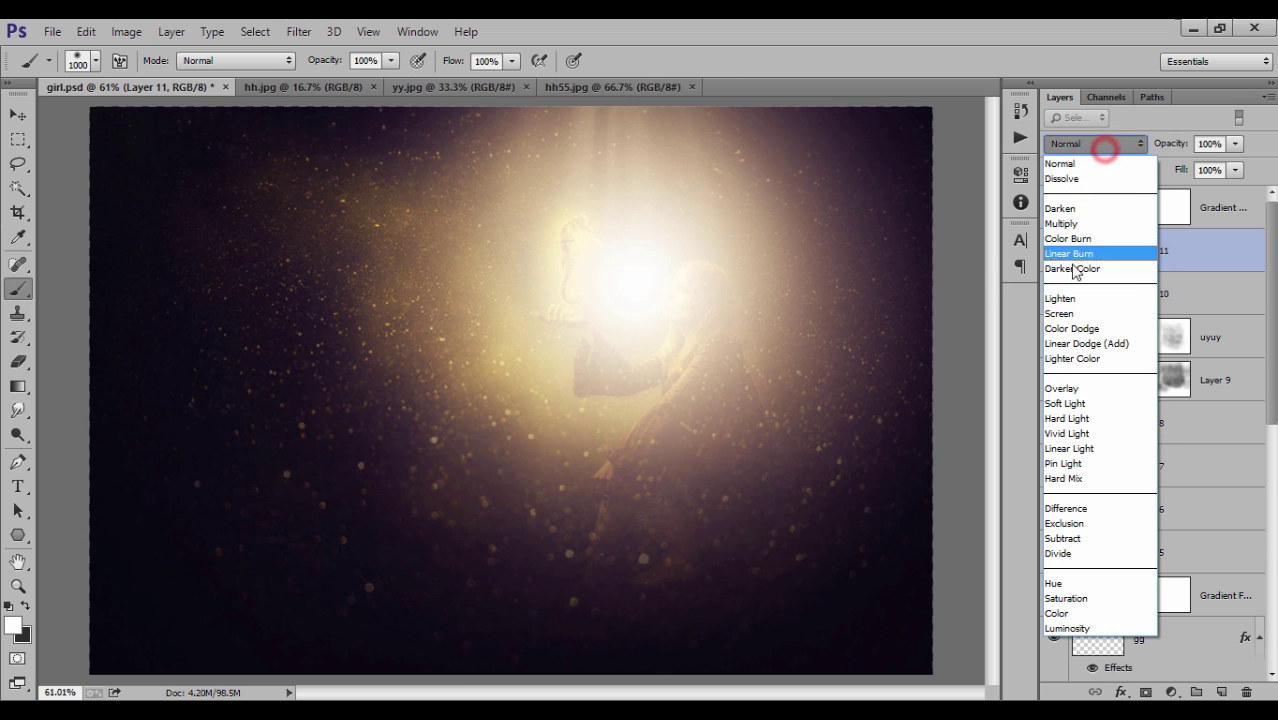
click(1085, 403)
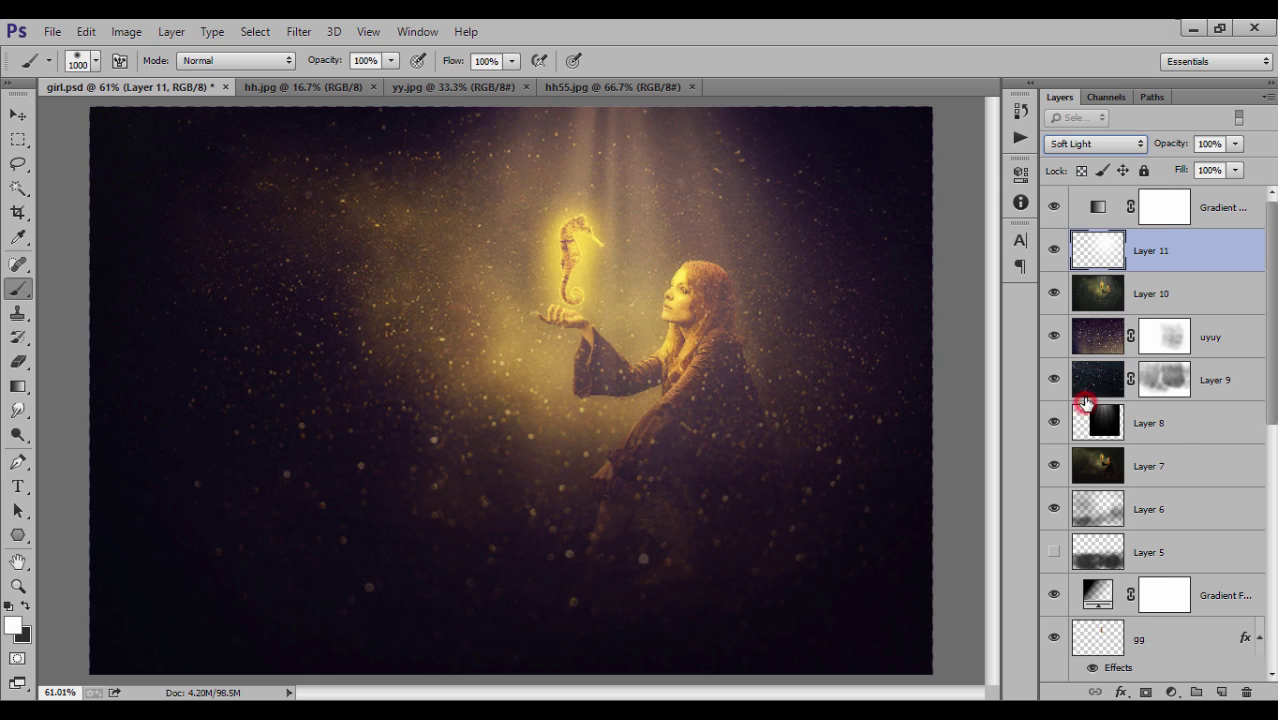
click(1055, 251)
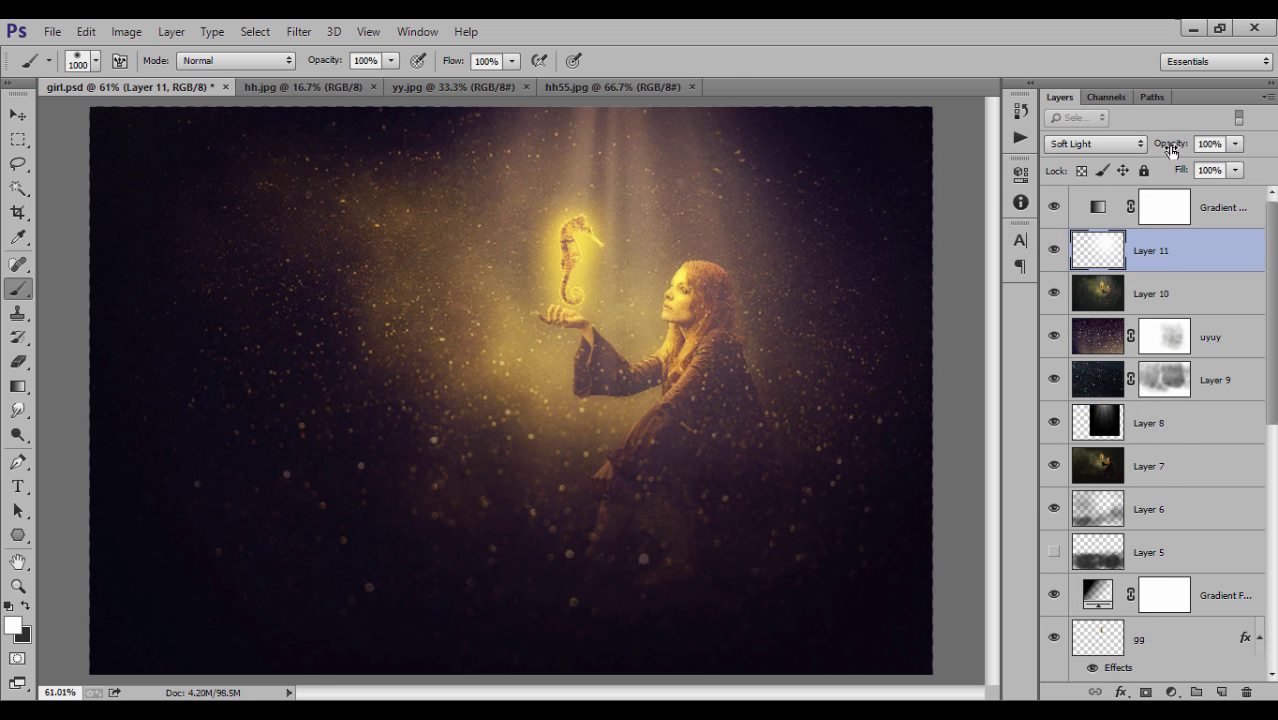
drag(1170, 145, 1145, 145)
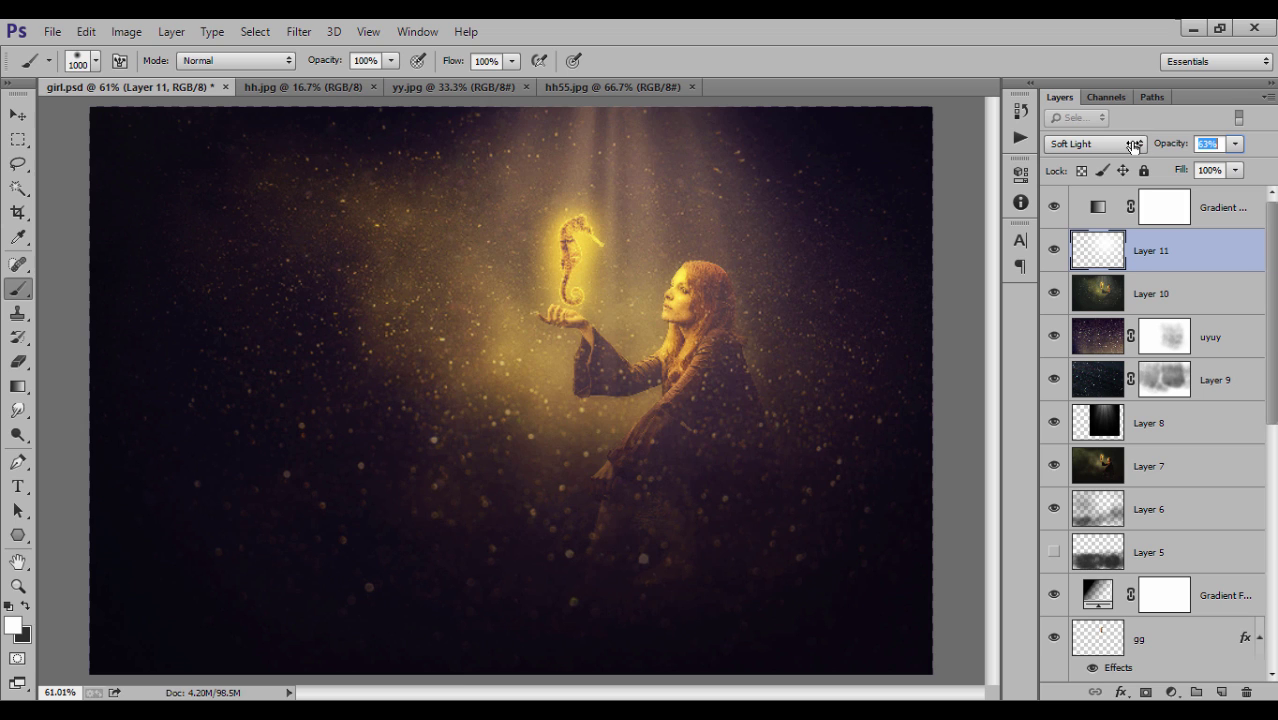
Nudge the glow slightly with the Move tool and compare the image with and without it
click(20, 114)
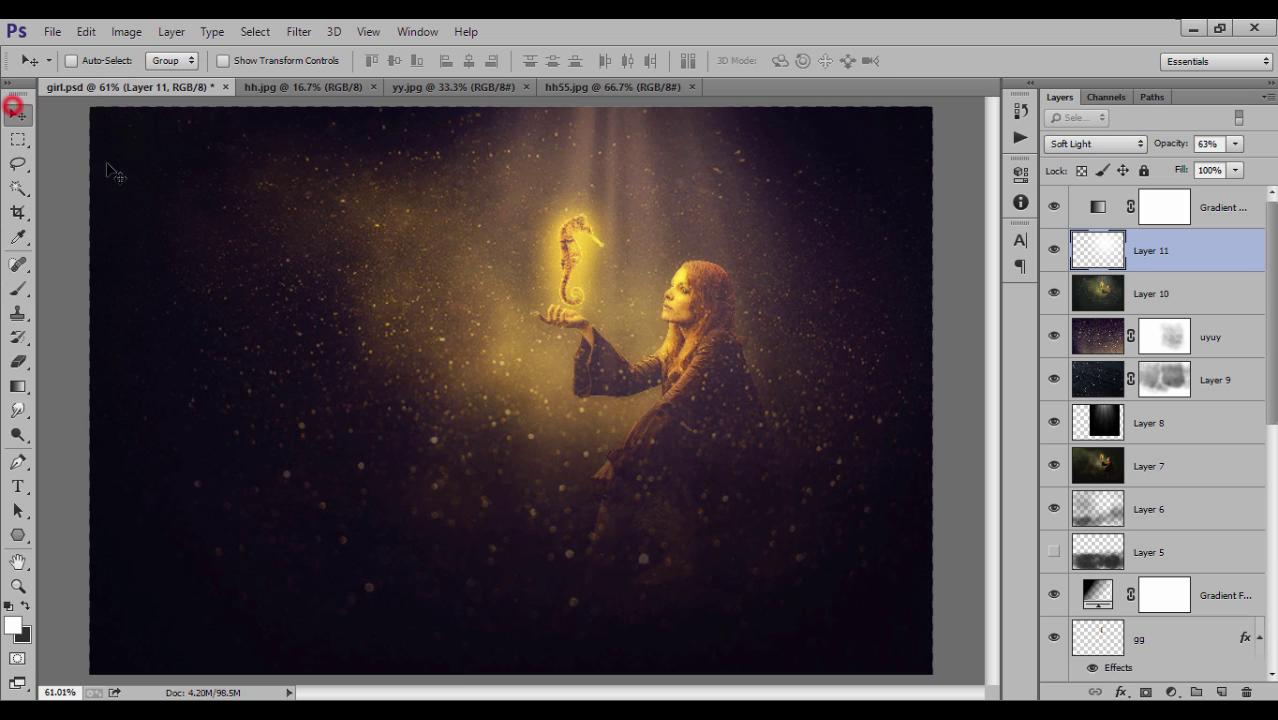
mouse_move(577, 298)
mouse_down()
mouse_move(598, 307)
mouse_move(594, 295)
mouse_up()
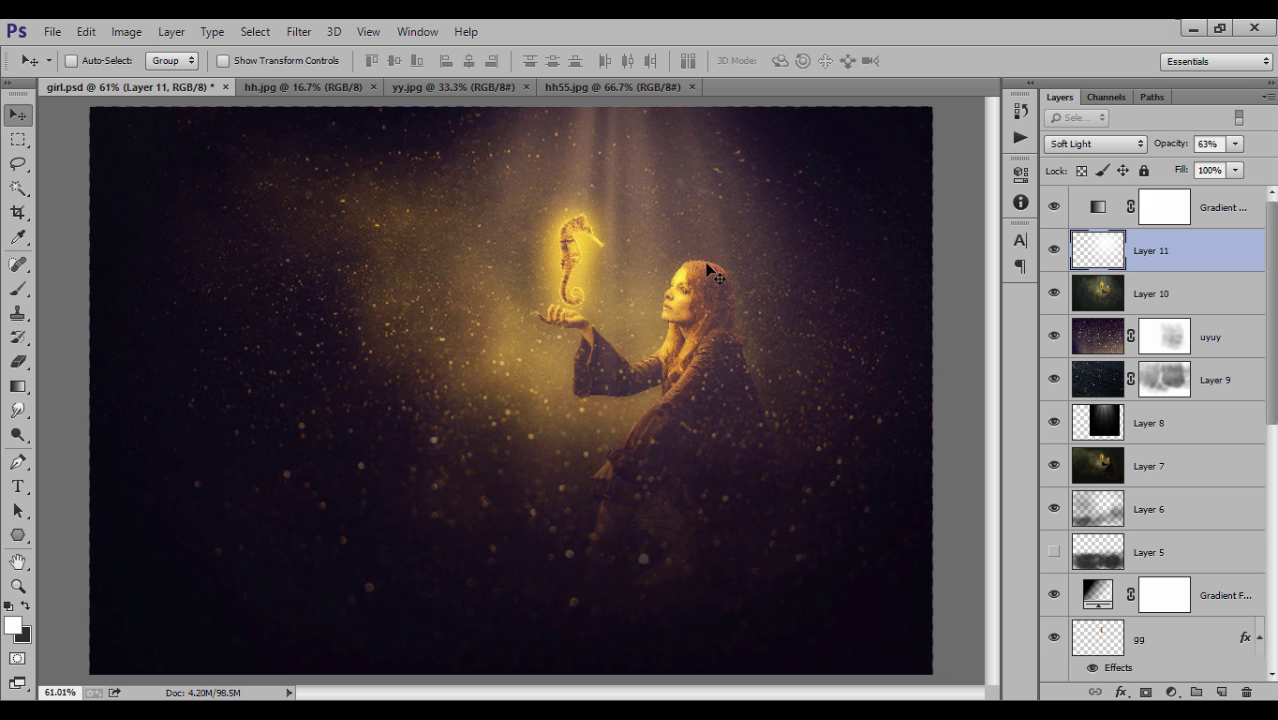
click(1051, 251)
click(1052, 253)
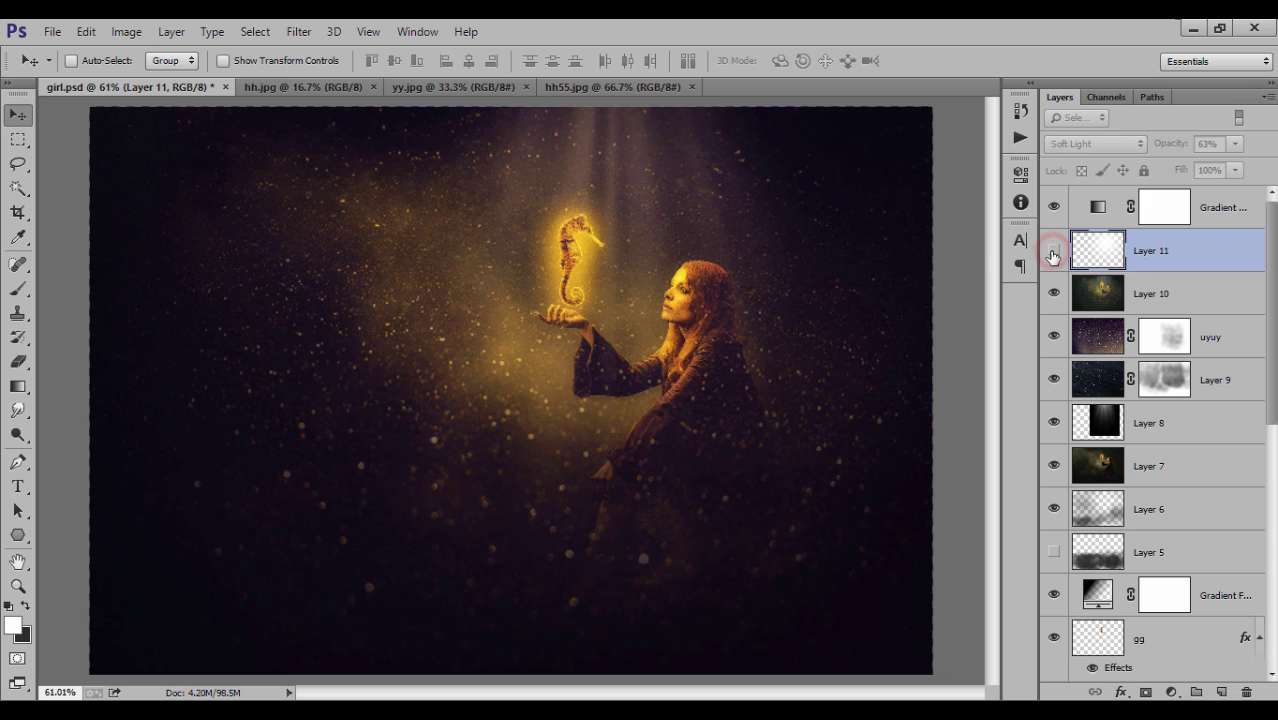
click(1054, 251)
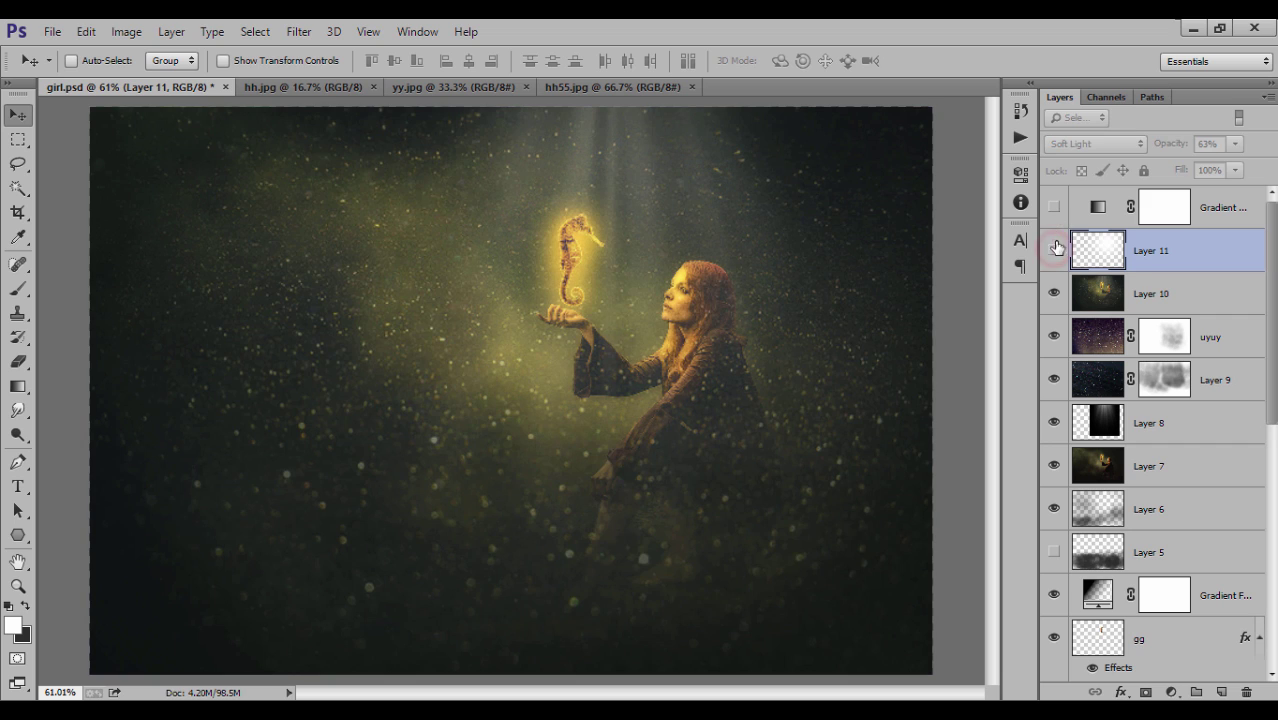
click(1054, 250)
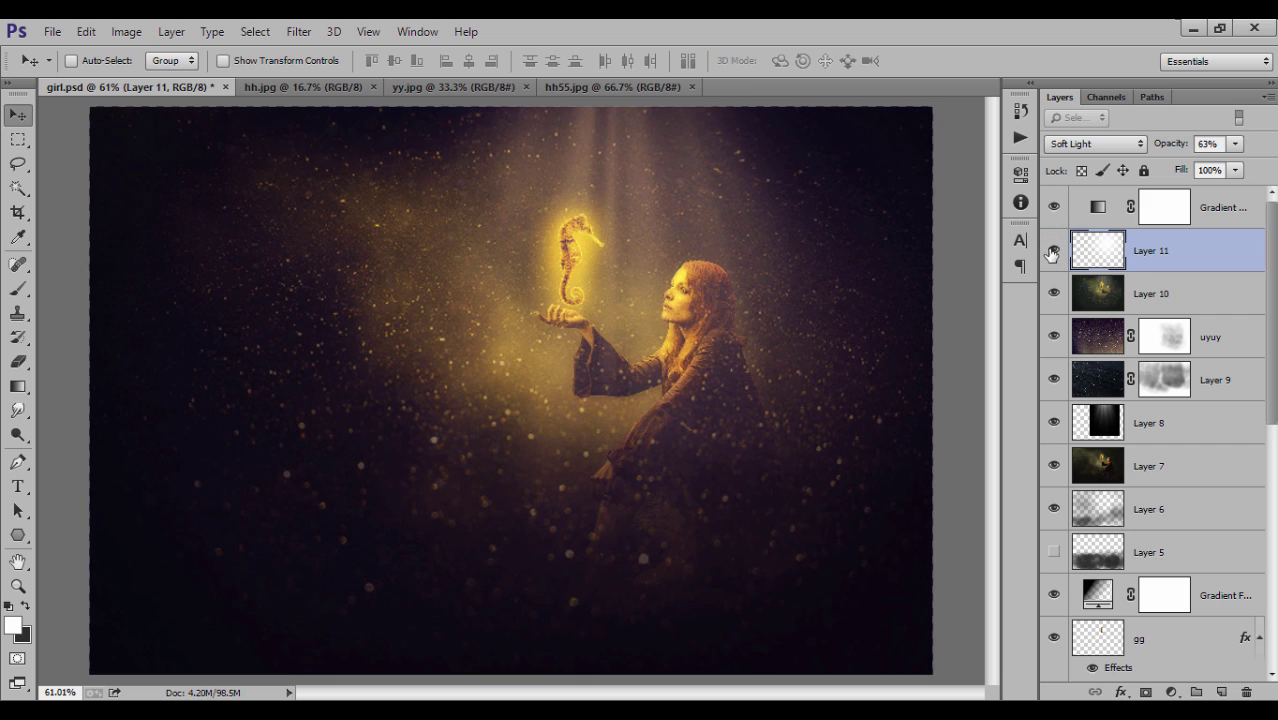